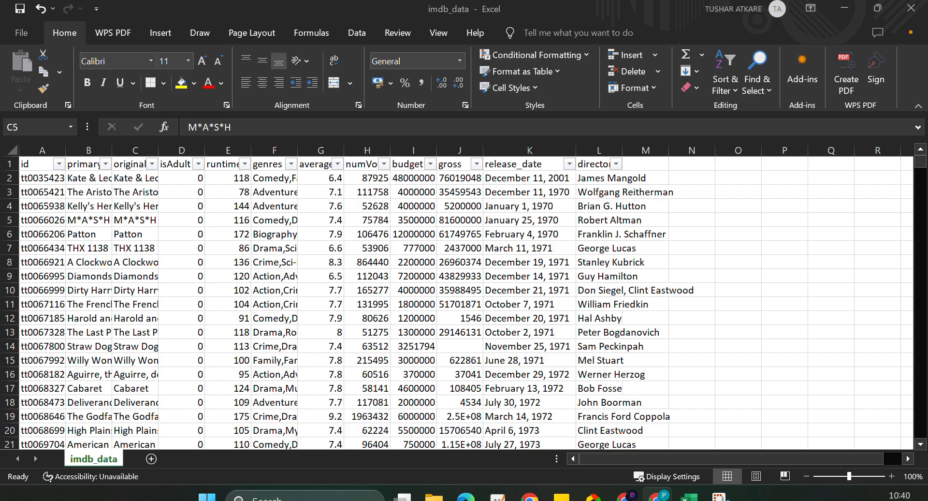
# Save the imdb_data CSV file to the Desktop folder as an Excel Workbook under the same name.
pyautogui.click(277, 16)
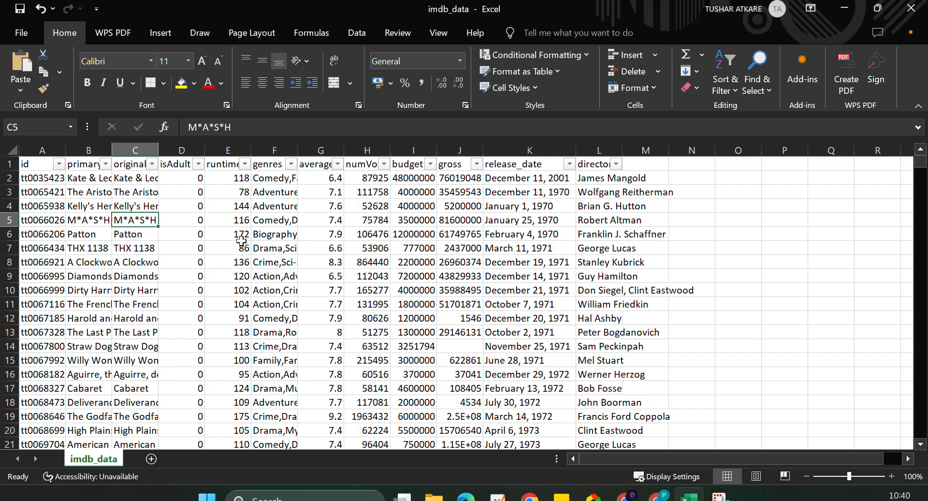
pyautogui.click(21, 34)
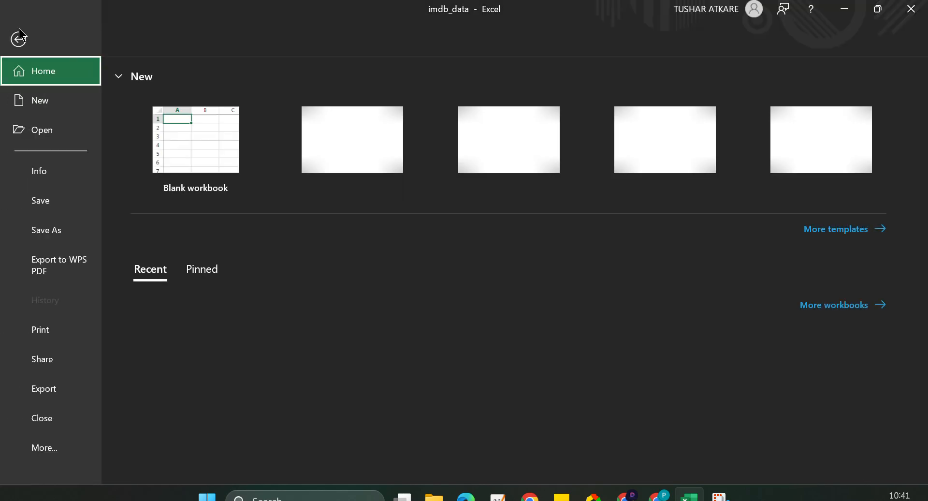
pyautogui.click(50, 233)
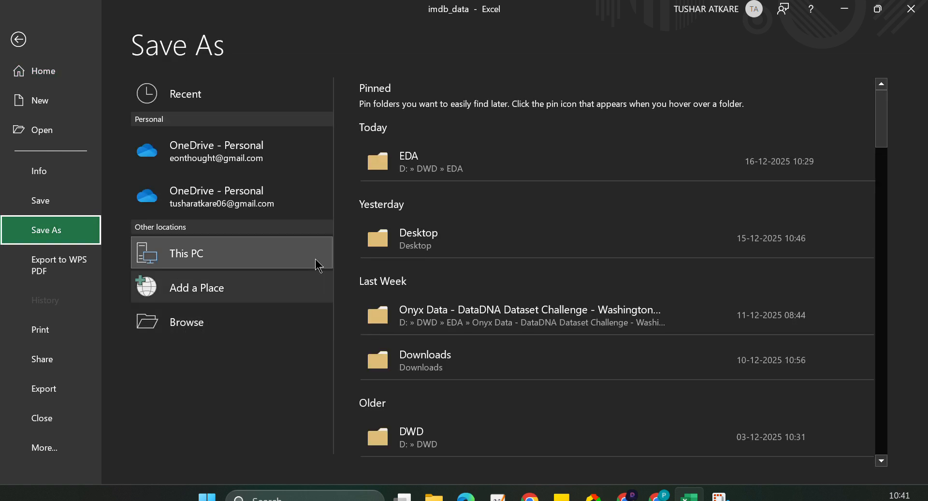
pyautogui.click(409, 246)
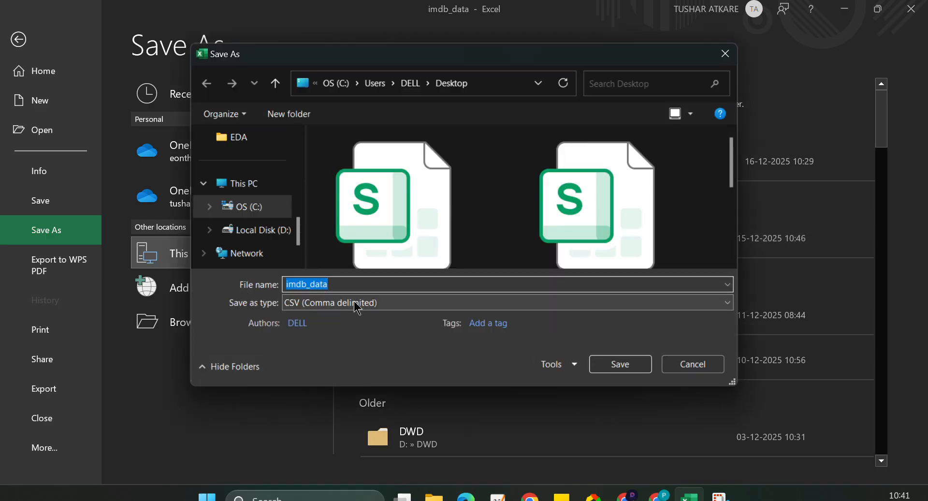
pyautogui.click(356, 304)
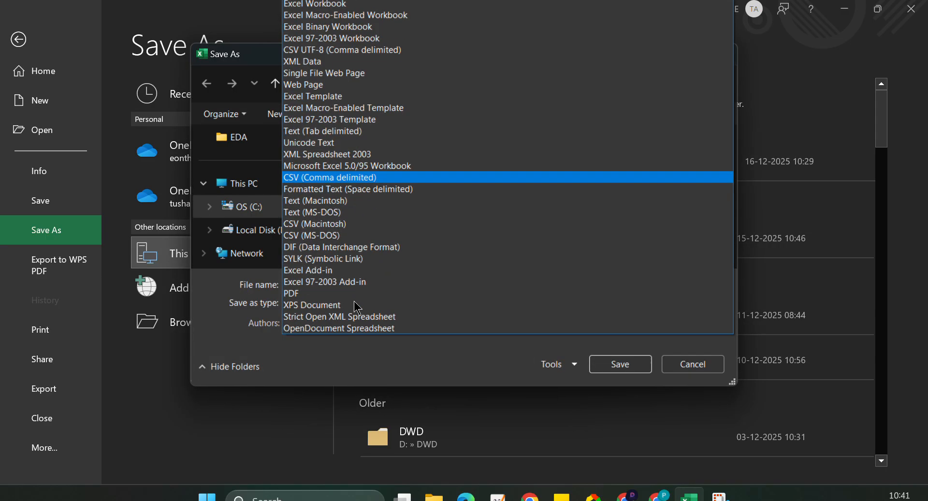
pyautogui.click(324, 9)
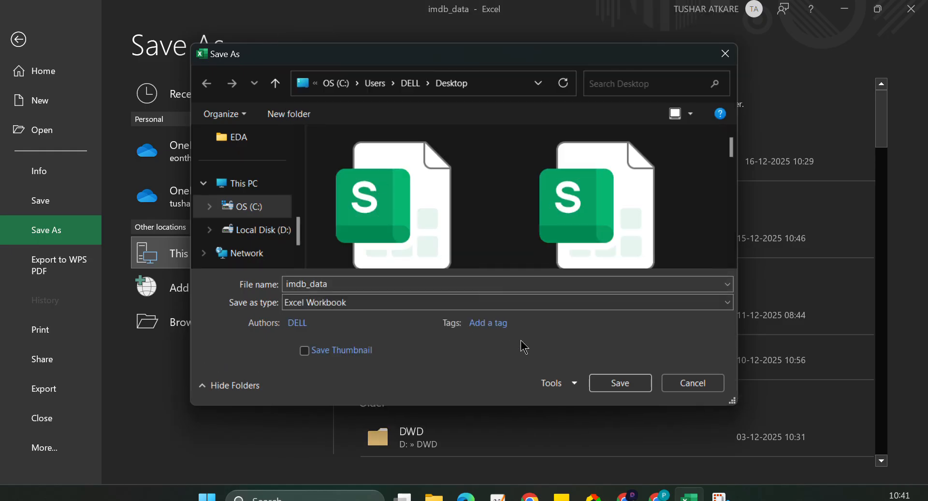
pyautogui.click(609, 381)
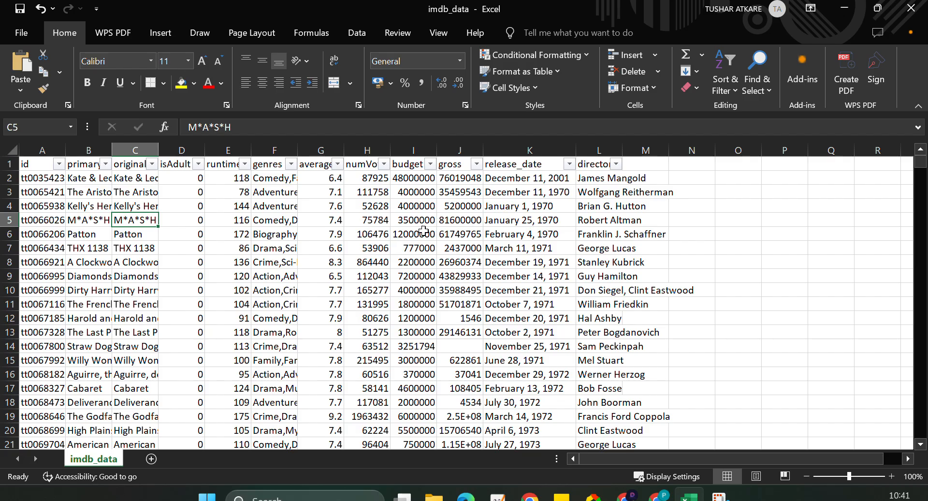
pyautogui.click(20, 9)
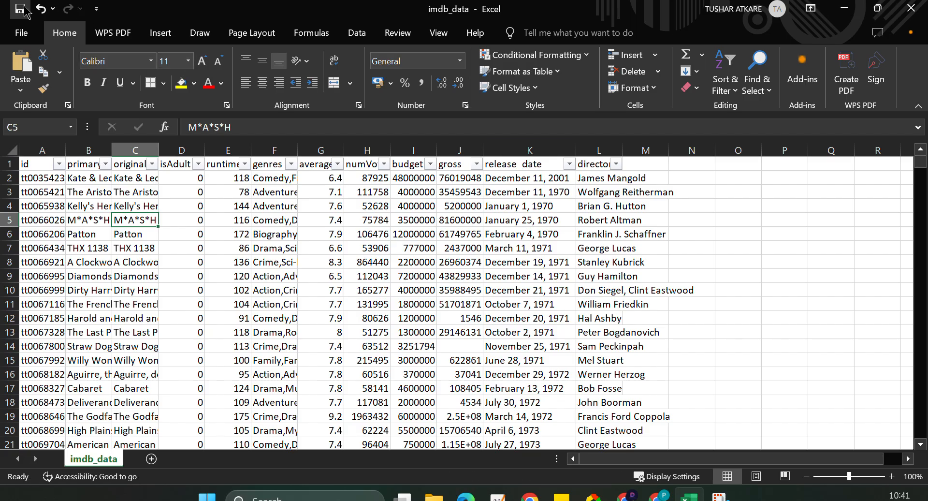
# Close the workbook and reopen the imdb_data Excel file from the desktop, moving its icon beside the seaborn file.
pyautogui.click(912, 14)
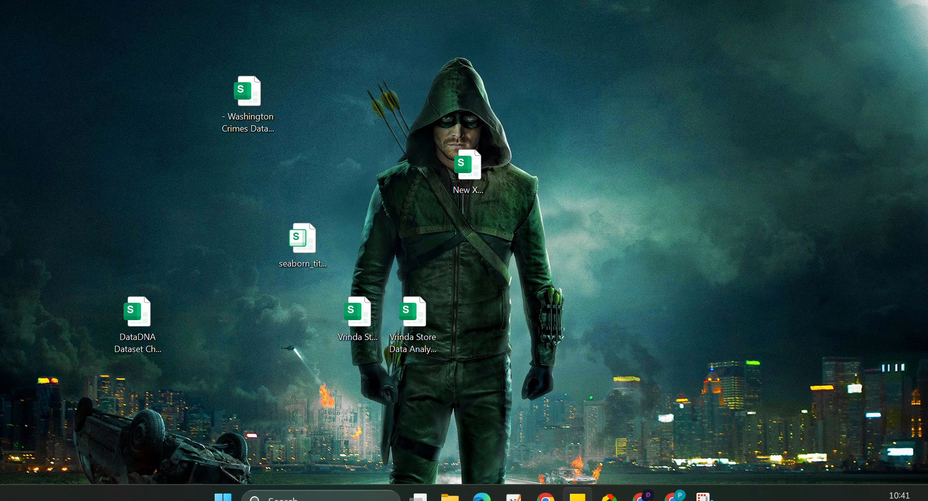
pyautogui.moveTo(30, 344); pyautogui.dragTo(260, 242)
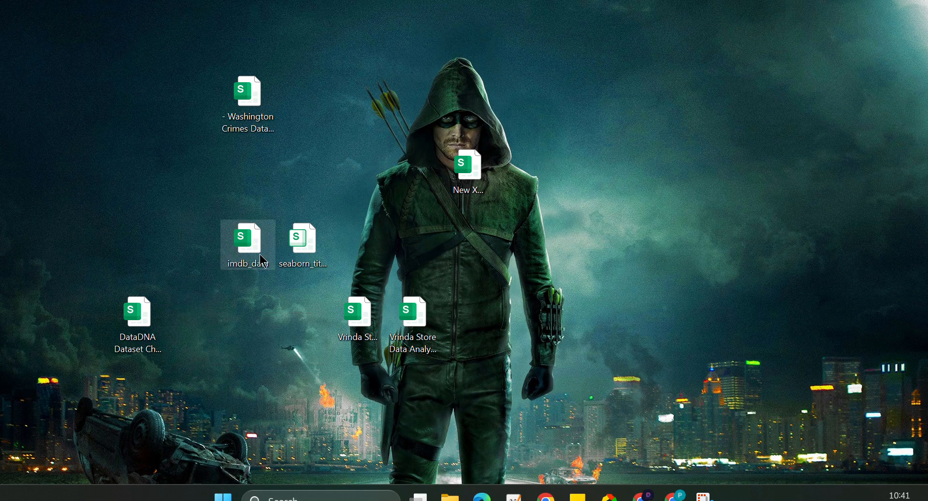
pyautogui.click(309, 247)
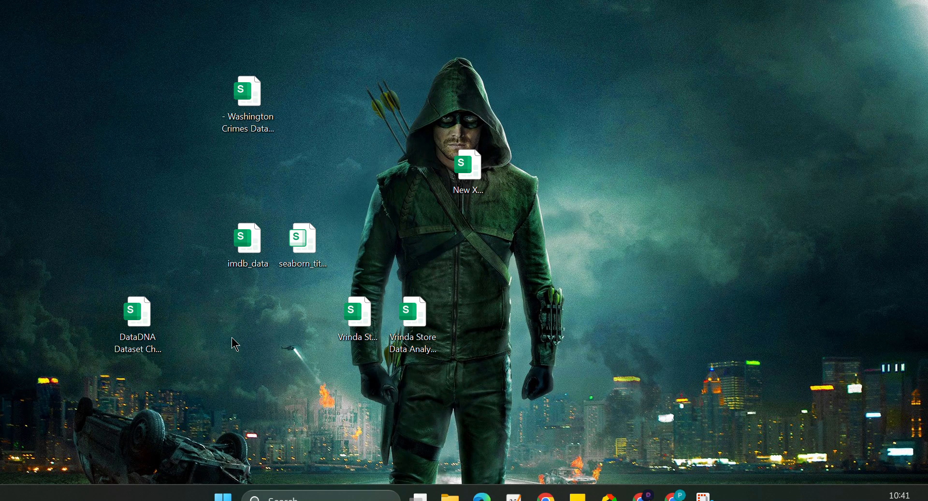
pyautogui.doubleClick(251, 244)
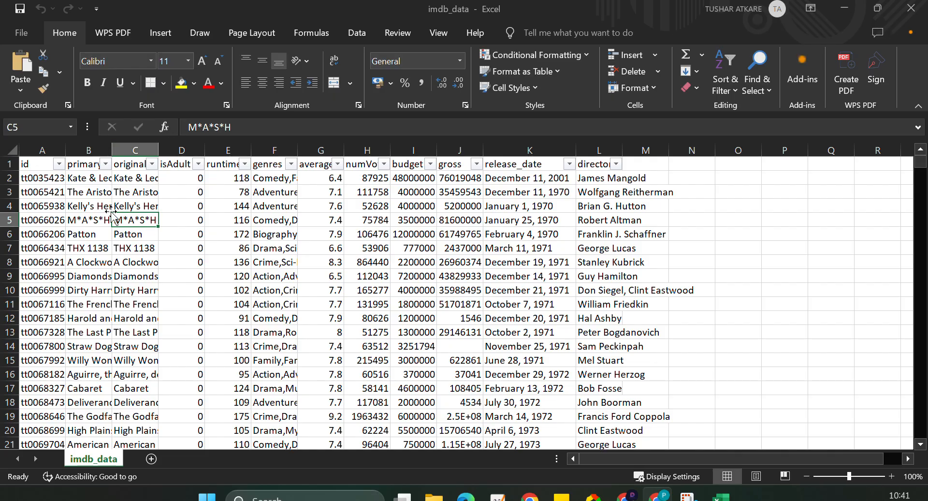
# Fill the whole header row 1 with a light green theme colour.
pyautogui.click(6, 165)
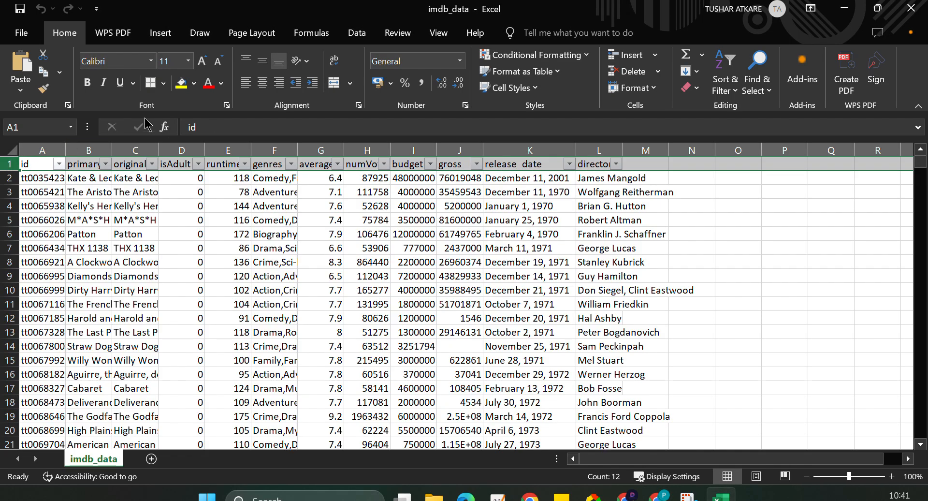
pyautogui.click(6, 163)
pyautogui.click(194, 82)
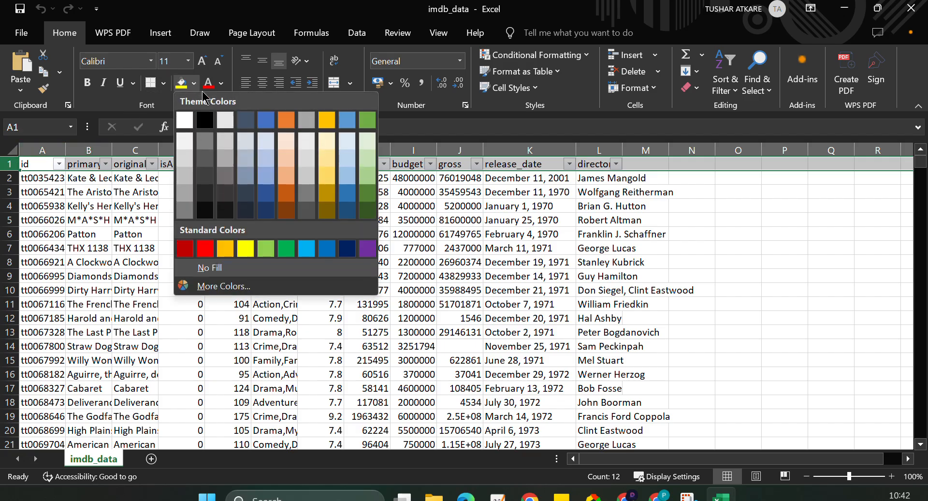
pyautogui.click(347, 166)
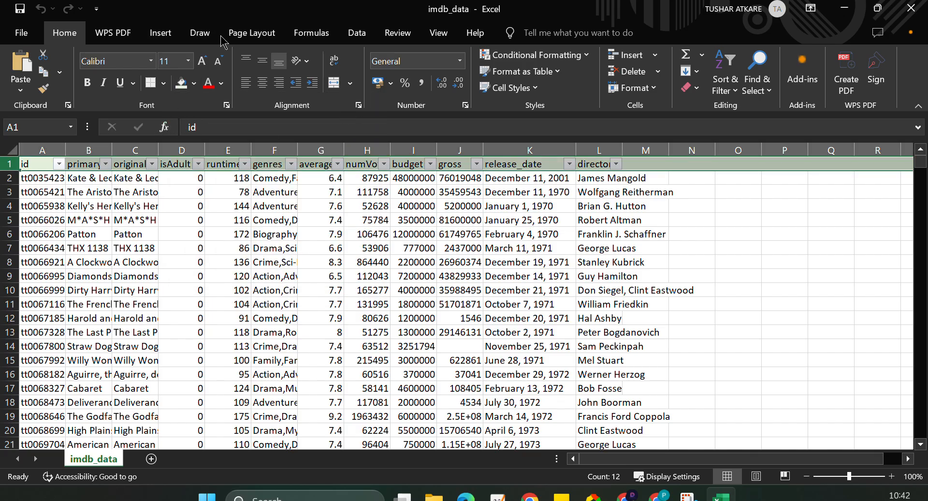
pyautogui.click(273, 35)
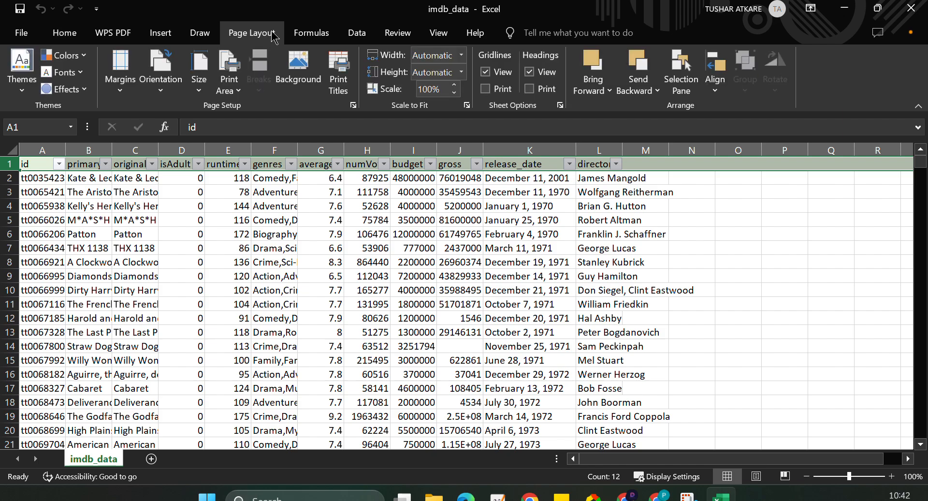
pyautogui.press('Right')
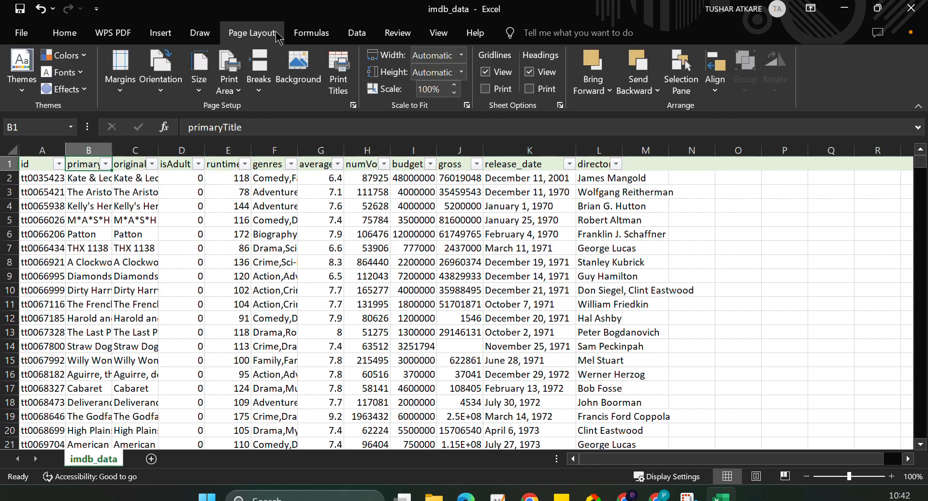
pyautogui.click(329, 35)
pyautogui.click(350, 35)
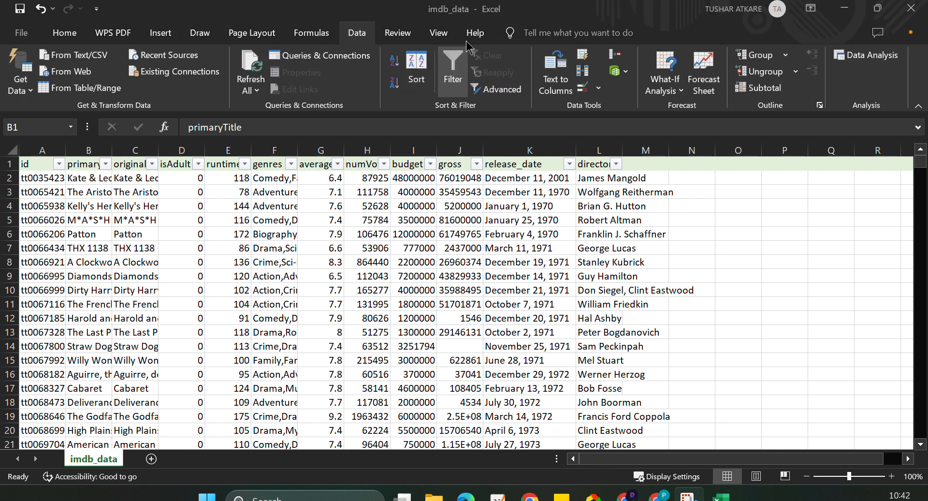
pyautogui.click(7, 166)
pyautogui.rightClick(6, 165)
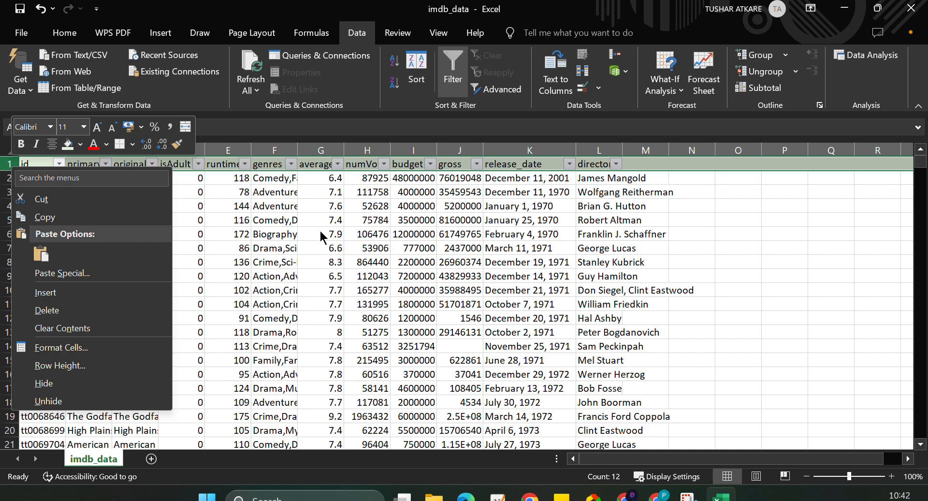
pyautogui.press('Escape')
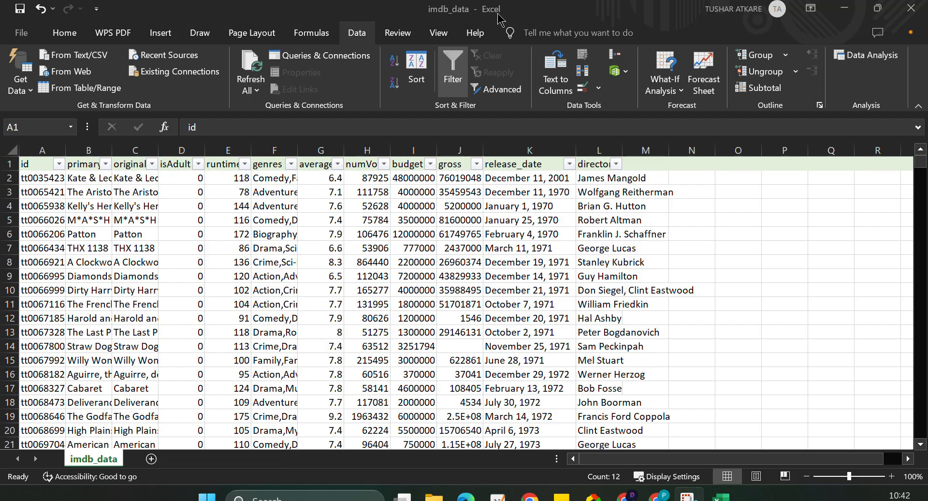
# Freeze the top row of the sheet and check that the headers stay in place while scrolling.
pyautogui.click(877, 8)
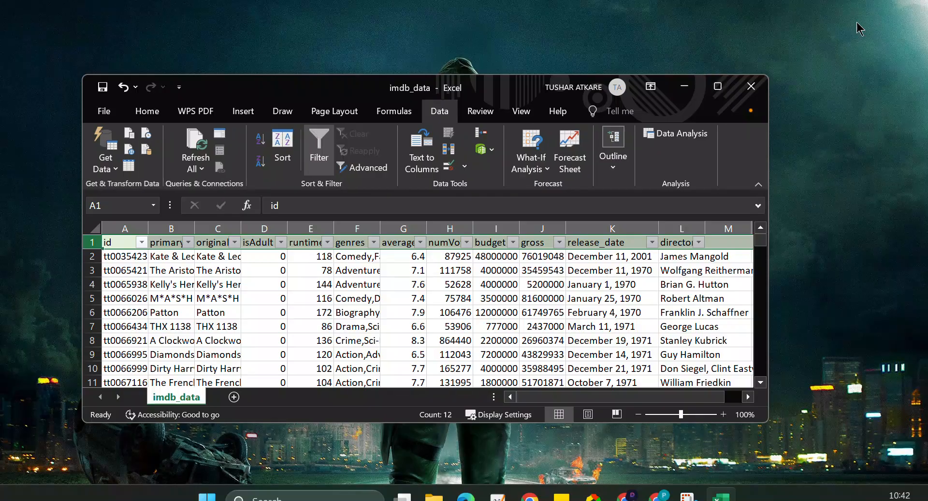
pyautogui.click(521, 117)
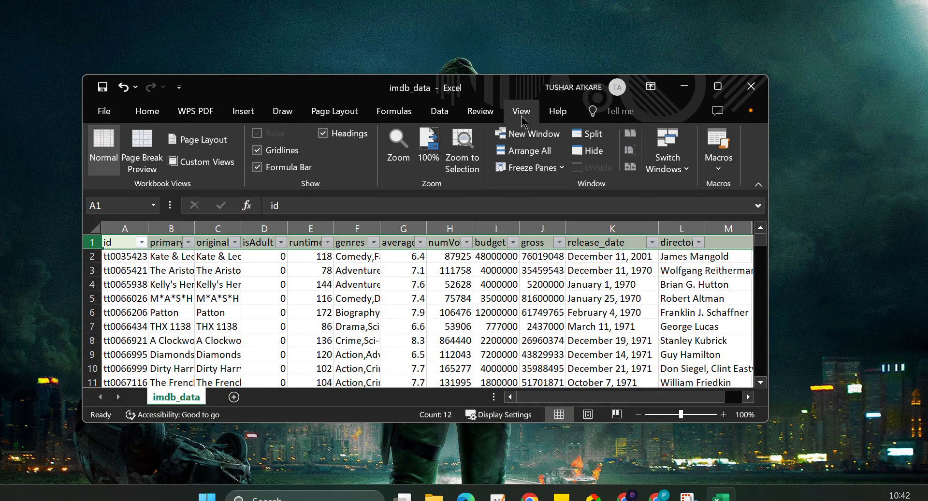
pyautogui.click(719, 87)
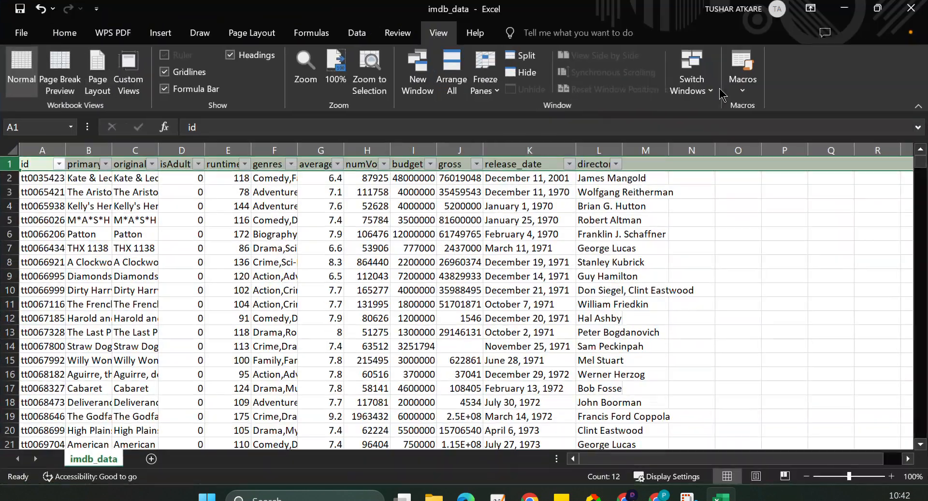
pyautogui.click(498, 92)
pyautogui.click(516, 159)
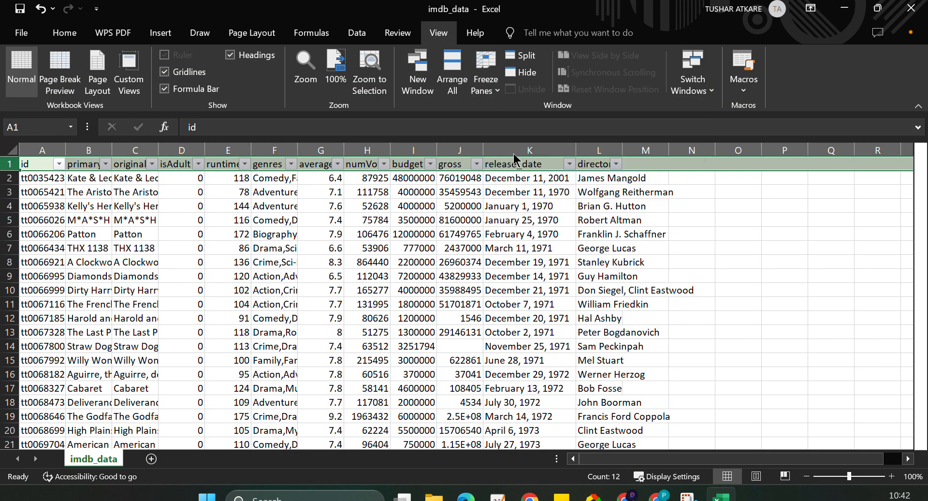
pyautogui.scroll(-7, 272, 269)
pyautogui.scroll(7, 272, 270)
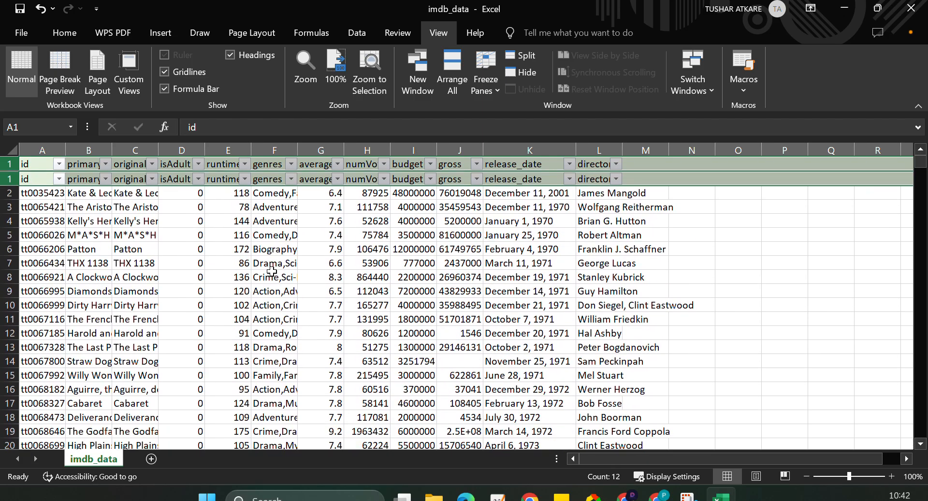
pyautogui.scroll(-2, 272, 269)
pyautogui.scroll(2, 271, 269)
pyautogui.click(254, 224)
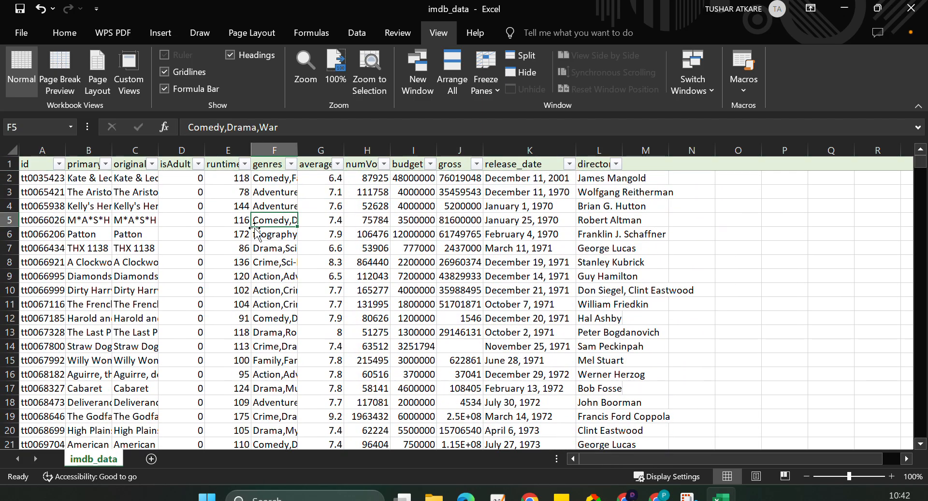
# AutoFit the widths of all data columns to their contents and narrow the originalTitle column to suit its visible titles.
pyautogui.click(84, 177)
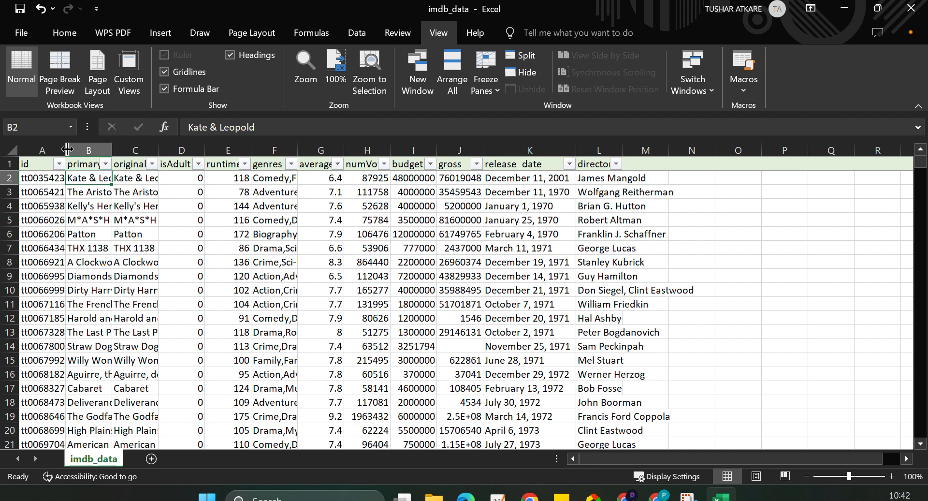
pyautogui.keyDown('ctrl'); pyautogui.scroll(8, 170, 267); pyautogui.keyUp('ctrl')
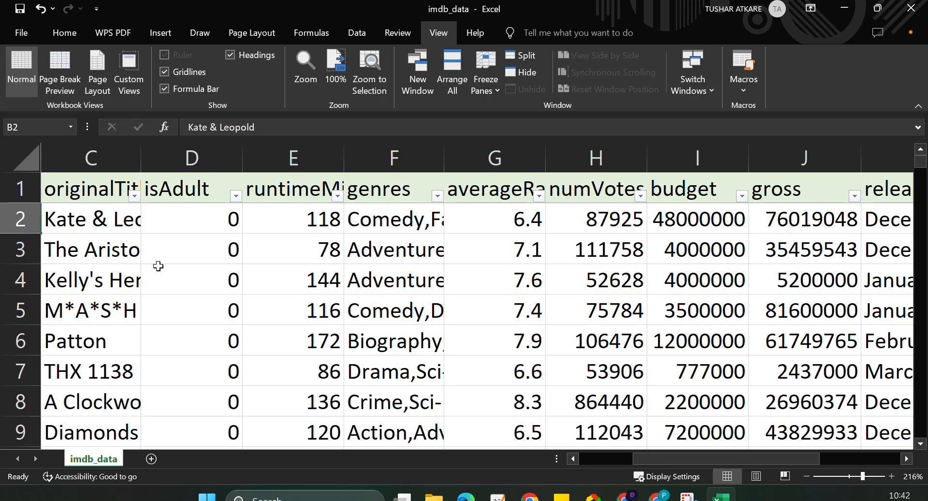
pyautogui.click(158, 265)
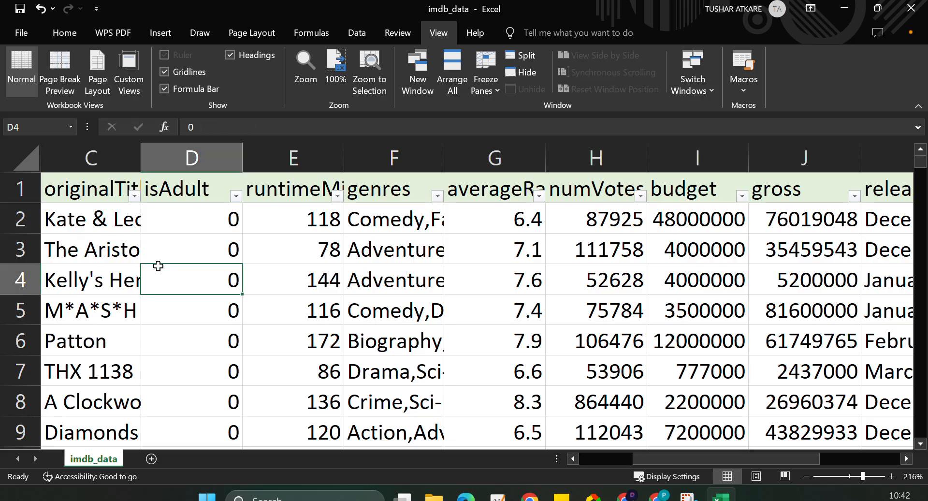
pyautogui.hotkey('ctrl', 'a')
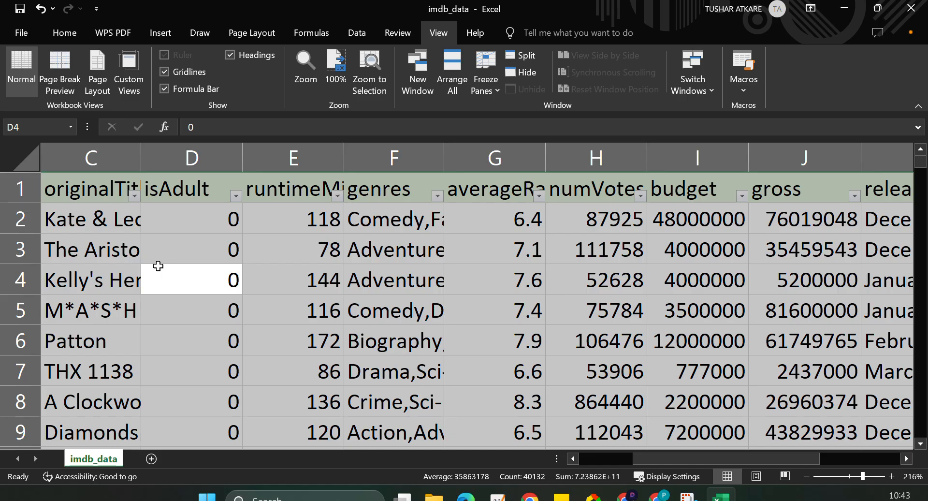
pyautogui.hotkey('alt', 'h')
pyautogui.press('o')
pyautogui.press('i')
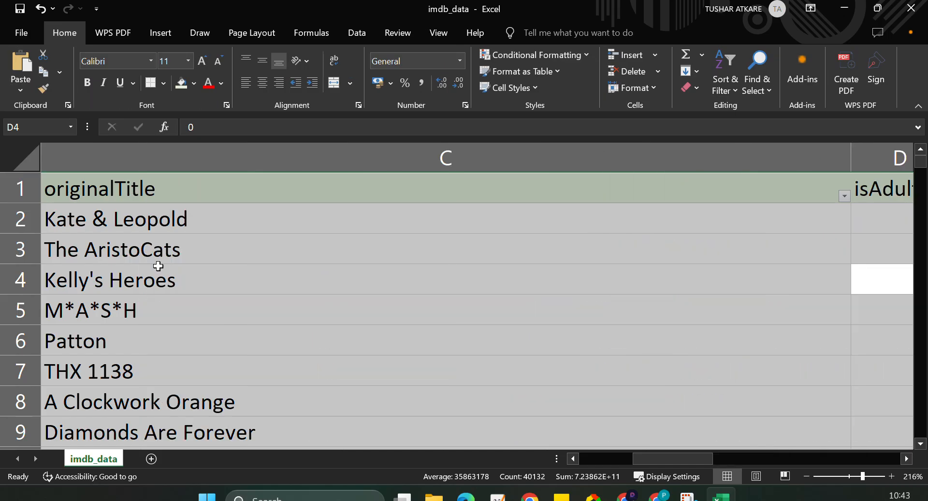
pyautogui.click(513, 356)
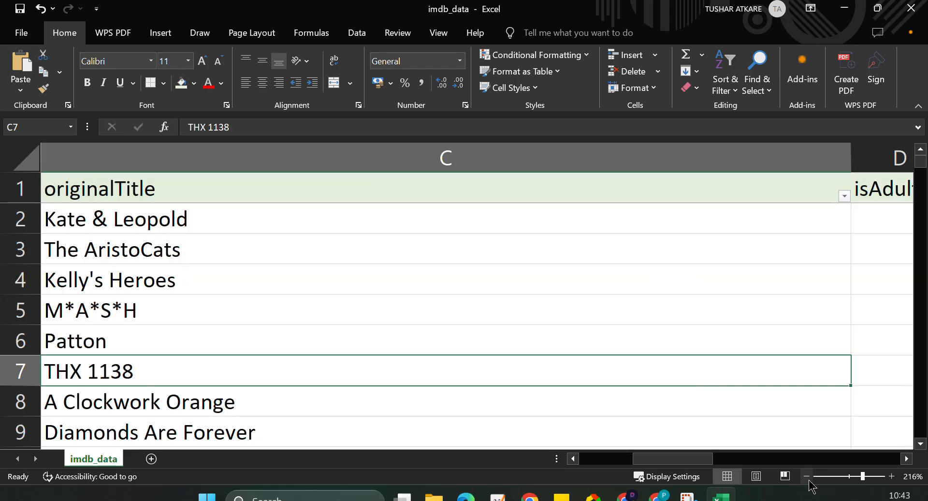
pyautogui.moveTo(852, 160); pyautogui.dragTo(265, 166)
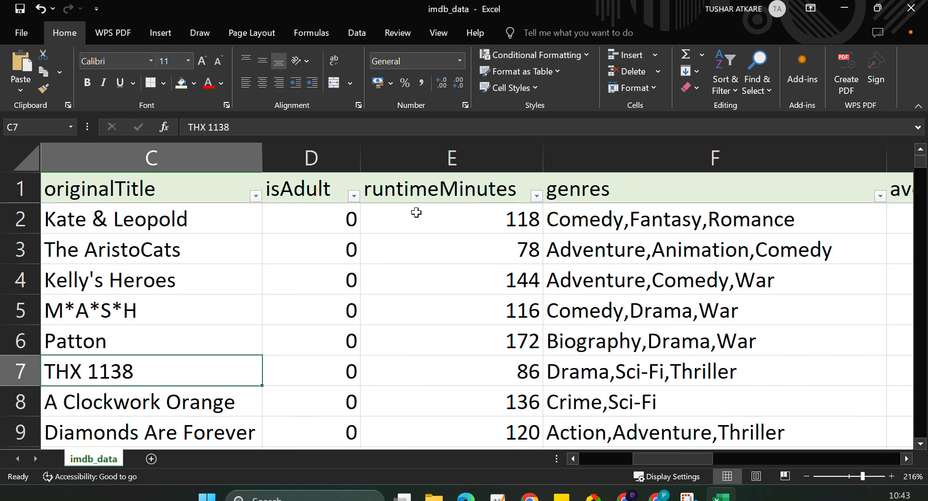
# Turn the header row filters off and back on for the data range.
pyautogui.click(148, 240)
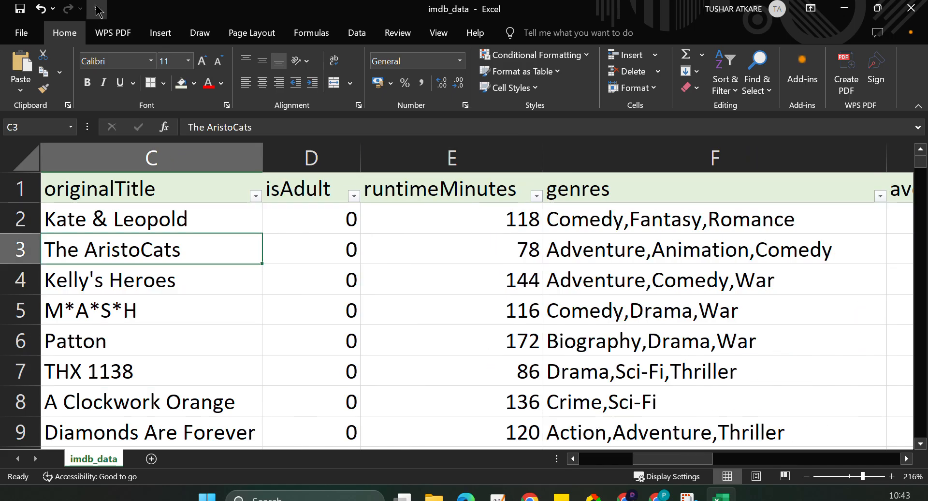
pyautogui.click(735, 97)
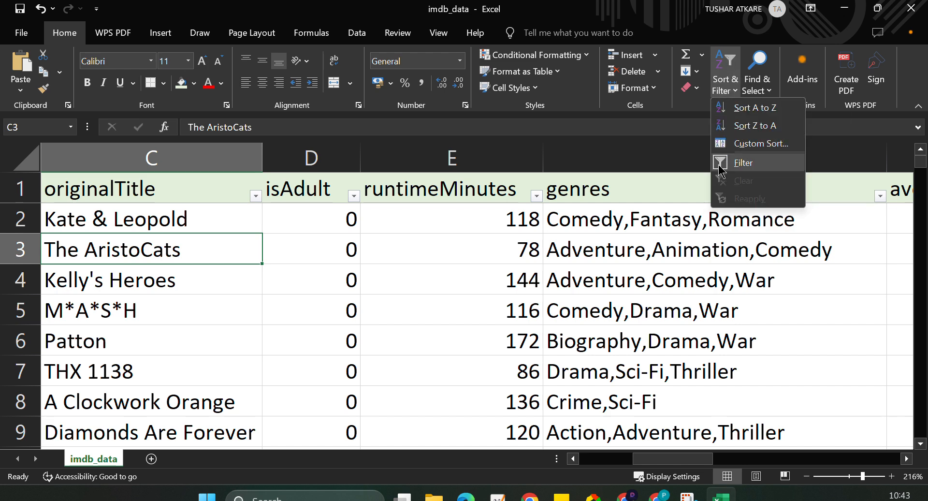
pyautogui.click(740, 162)
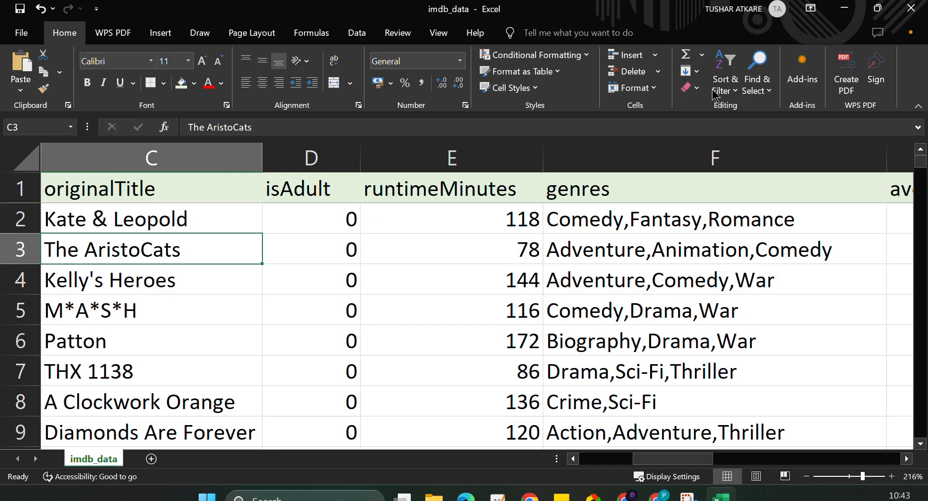
pyautogui.click(735, 95)
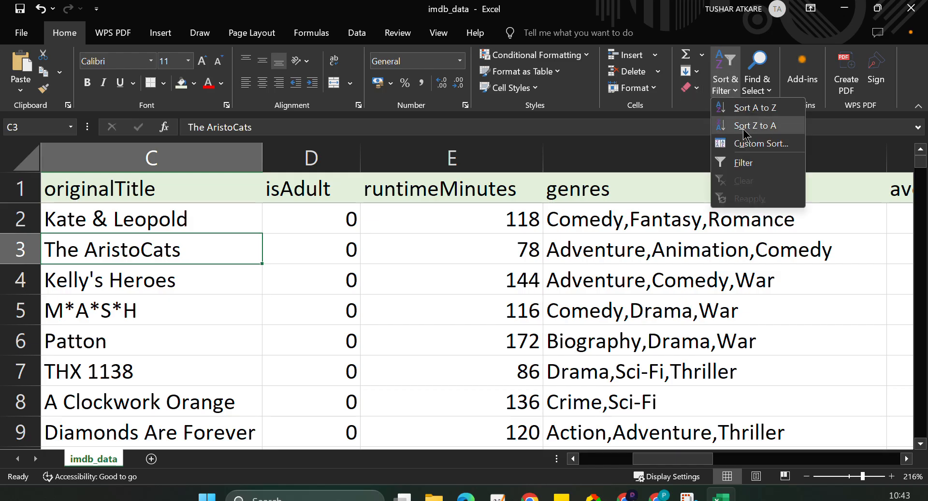
pyautogui.click(740, 163)
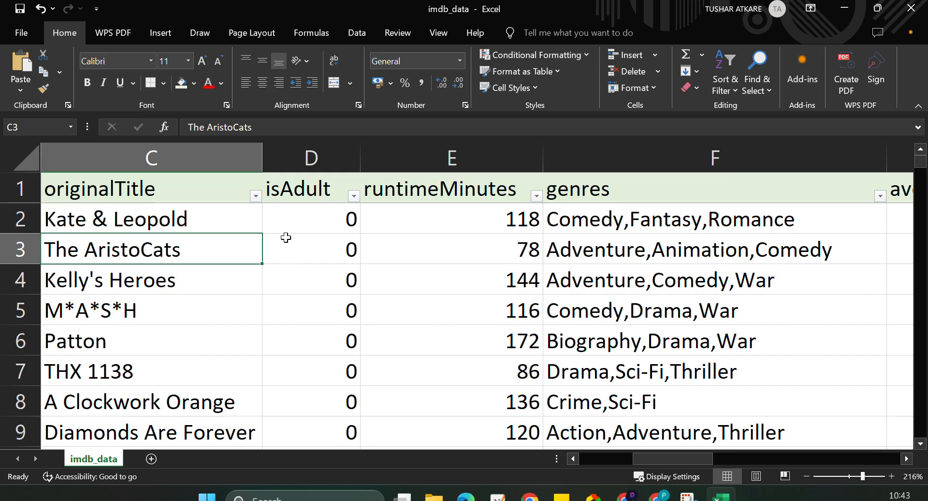
# Inspect the originalTitle column's filter value list through to its last entries, leaving the filter unchanged.
pyautogui.click(163, 151)
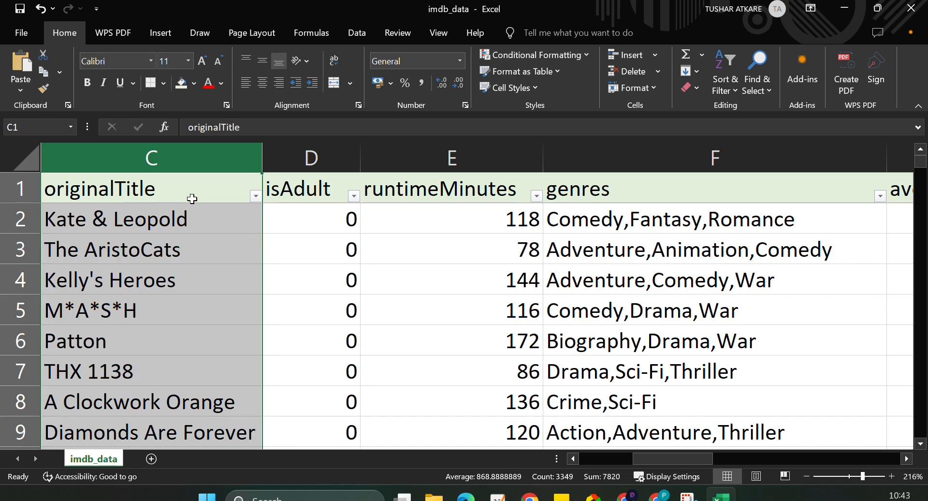
pyautogui.click(255, 196)
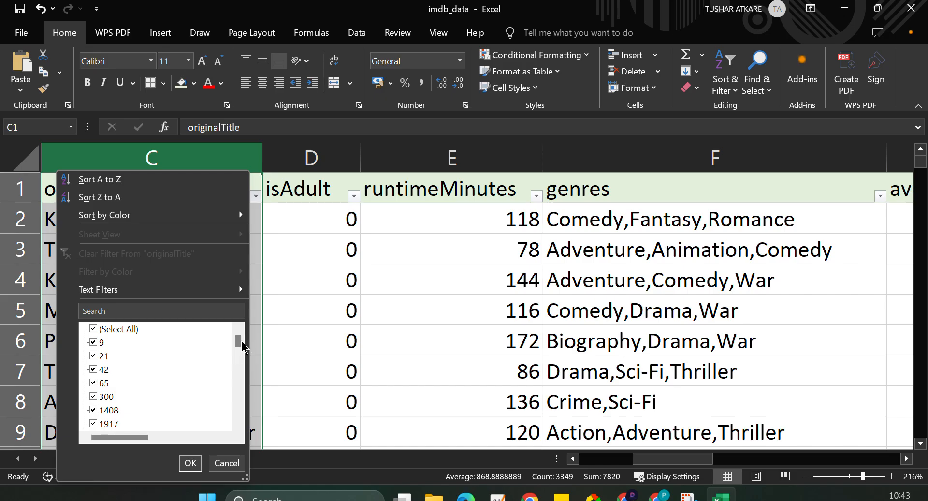
pyautogui.moveTo(241, 346); pyautogui.dragTo(239, 424)
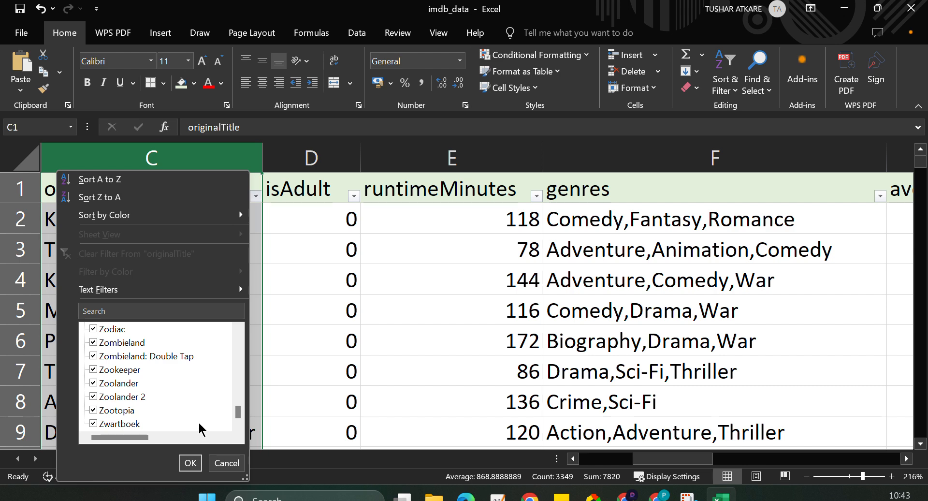
pyautogui.scroll(10, 199, 424)
pyautogui.click(334, 337)
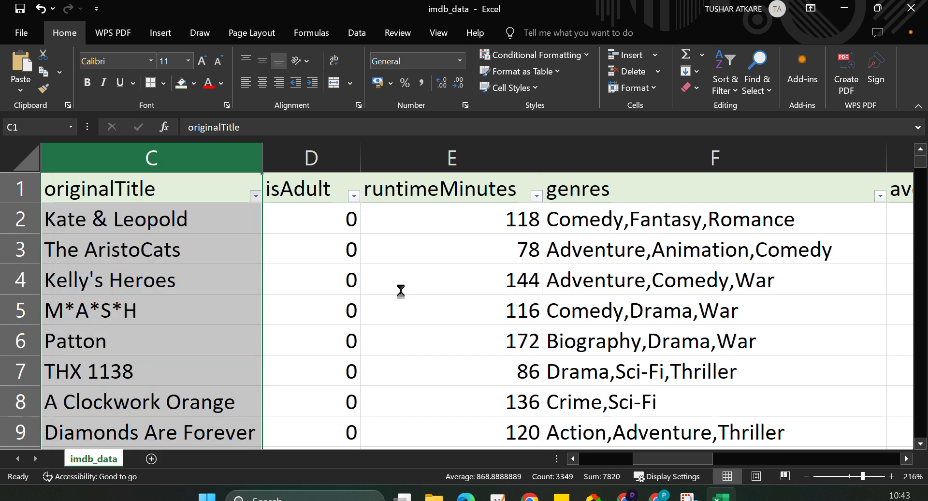
# Narrow the primaryTitle column until it just fits its visible titles.
pyautogui.click(605, 460)
pyautogui.click(605, 460)
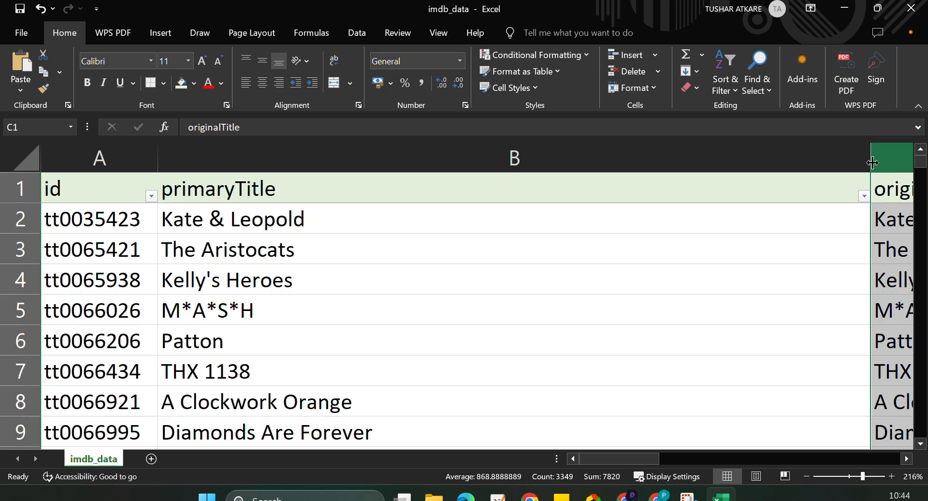
pyautogui.moveTo(872, 162); pyautogui.dragTo(493, 168)
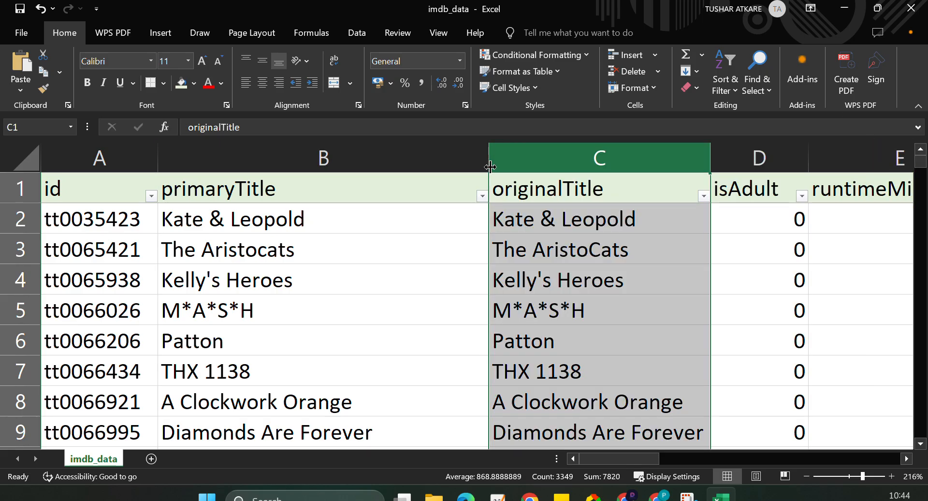
pyautogui.moveTo(489, 166); pyautogui.dragTo(375, 169)
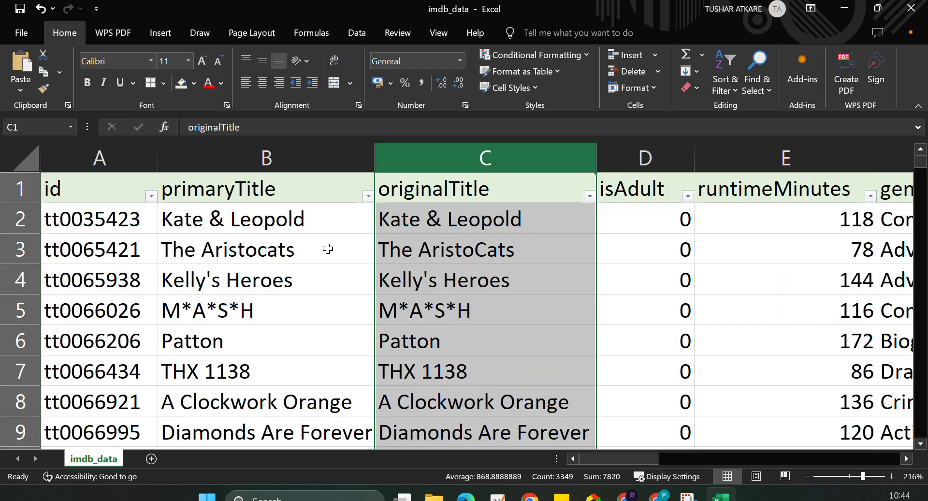
# Inspect the filter value lists of the primaryTitle and id columns through to their last entries without applying a filter.
pyautogui.click(367, 195)
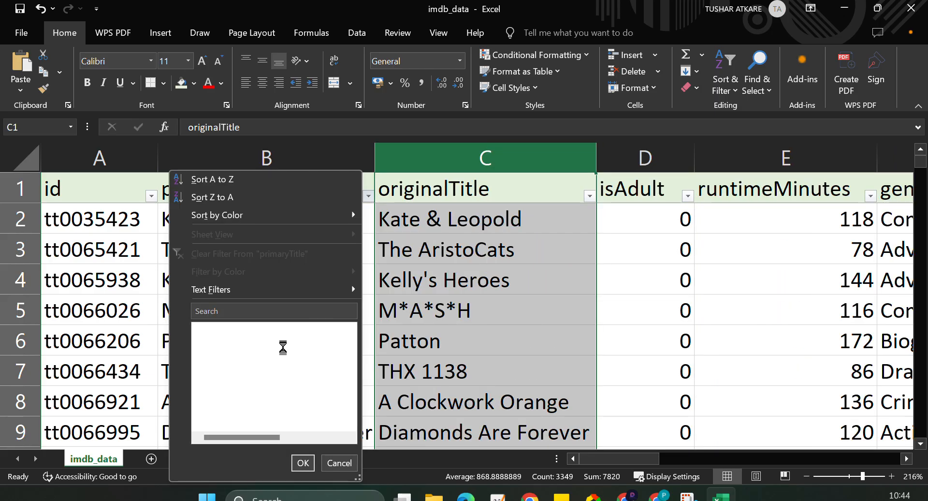
pyautogui.moveTo(351, 341); pyautogui.dragTo(344, 438)
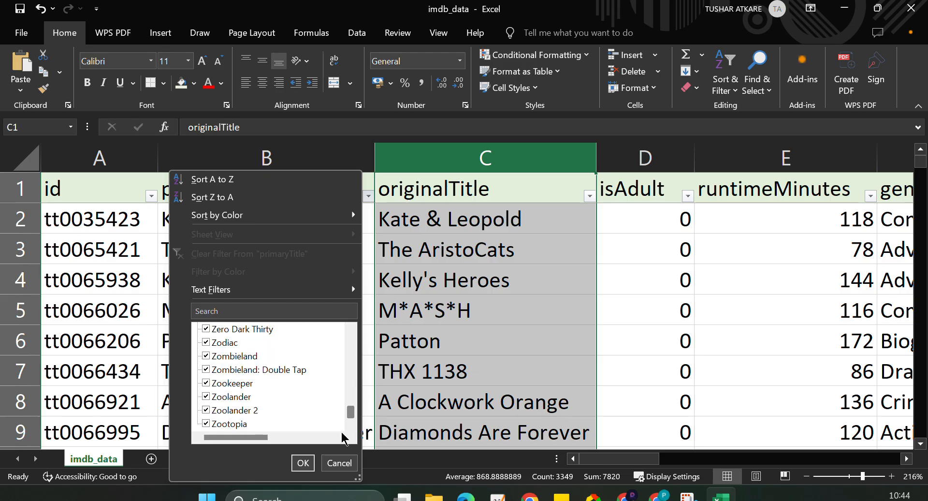
pyautogui.click(338, 461)
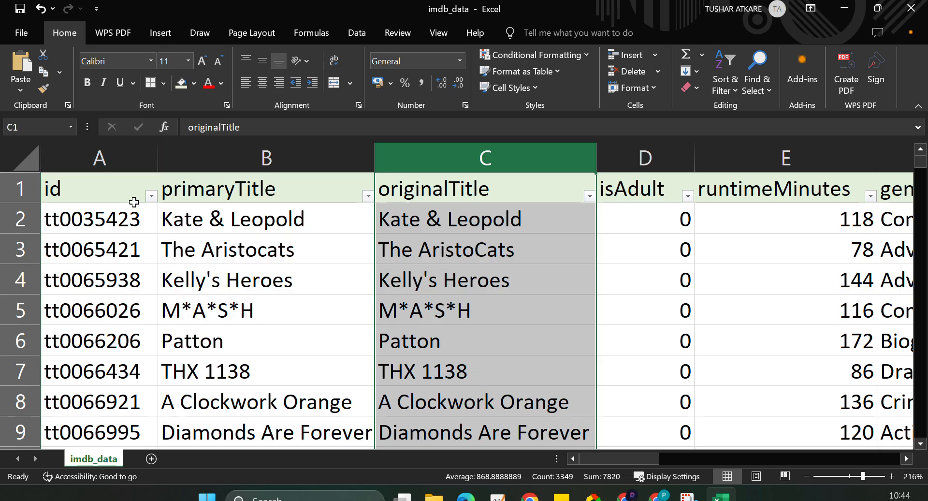
pyautogui.click(152, 197)
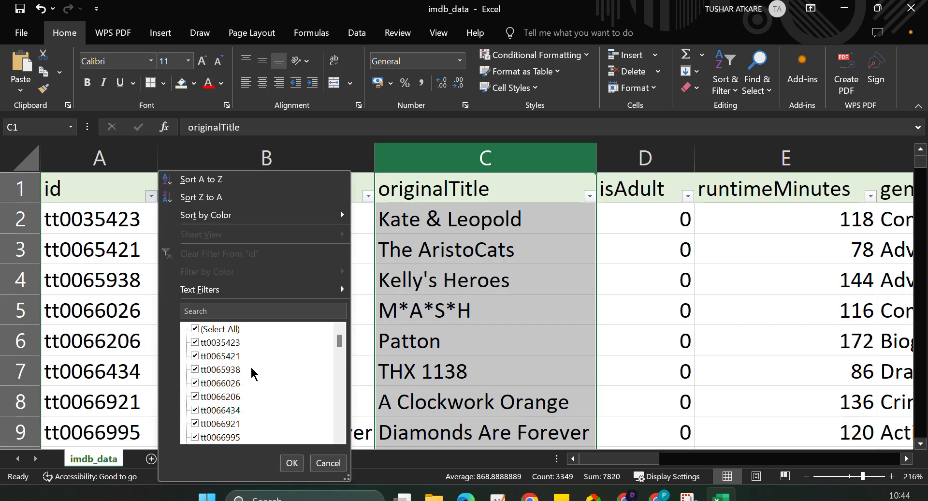
pyautogui.scroll(-10, 261, 392)
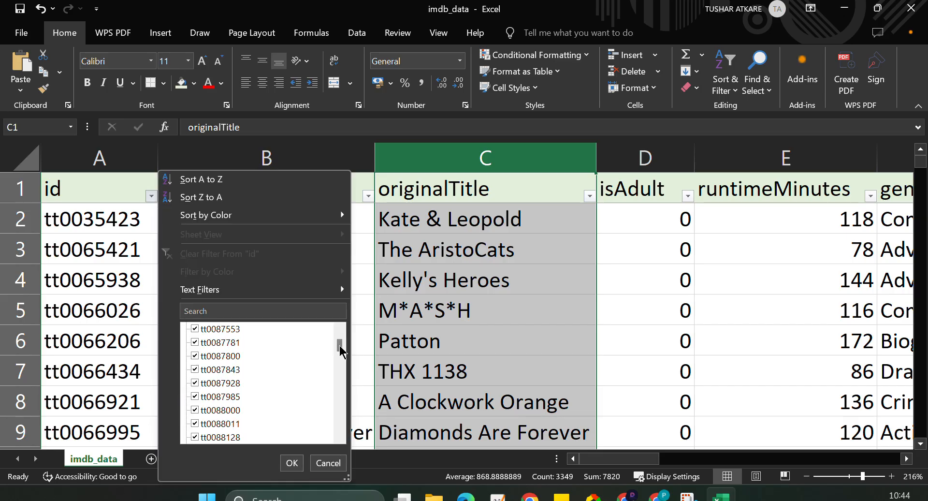
pyautogui.moveTo(340, 343); pyautogui.dragTo(339, 426)
pyautogui.click(336, 463)
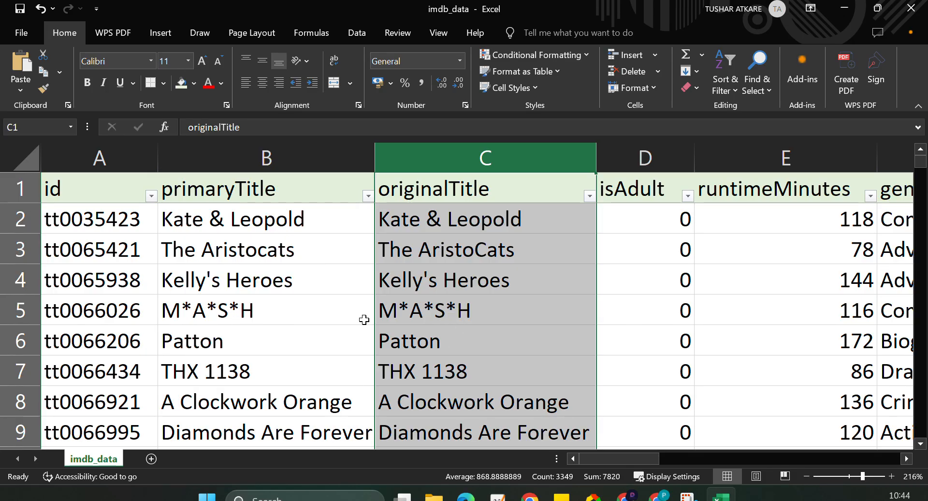
# Select the entire data range, start Remove Duplicates on it and review the columns offered for comparison.
pyautogui.click(276, 327)
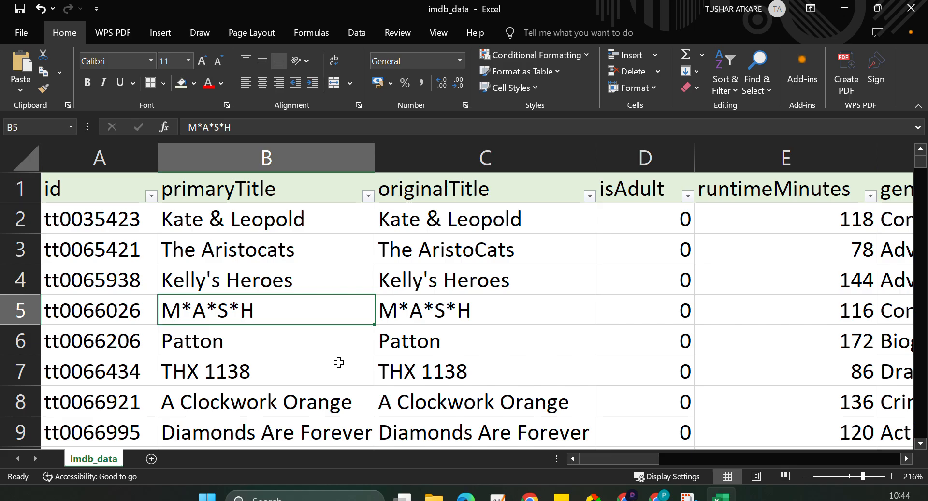
pyautogui.hotkey('ctrl', 'a')
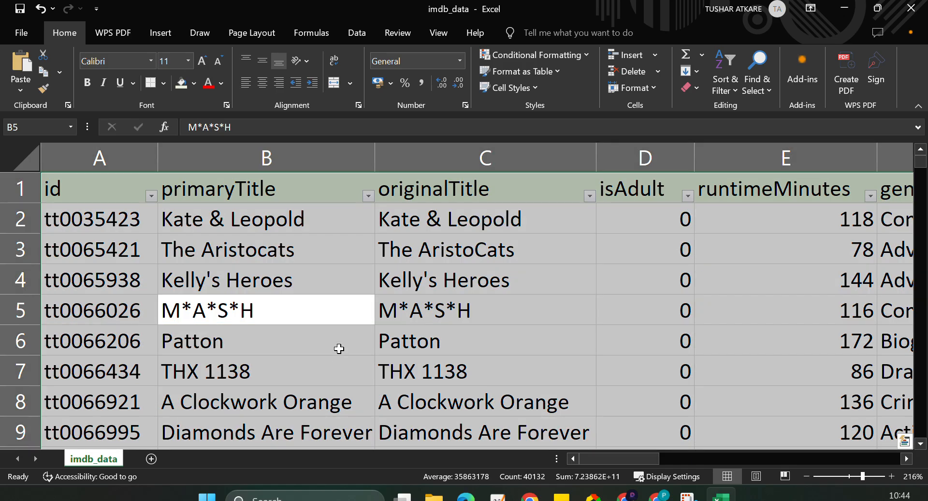
pyautogui.click(357, 33)
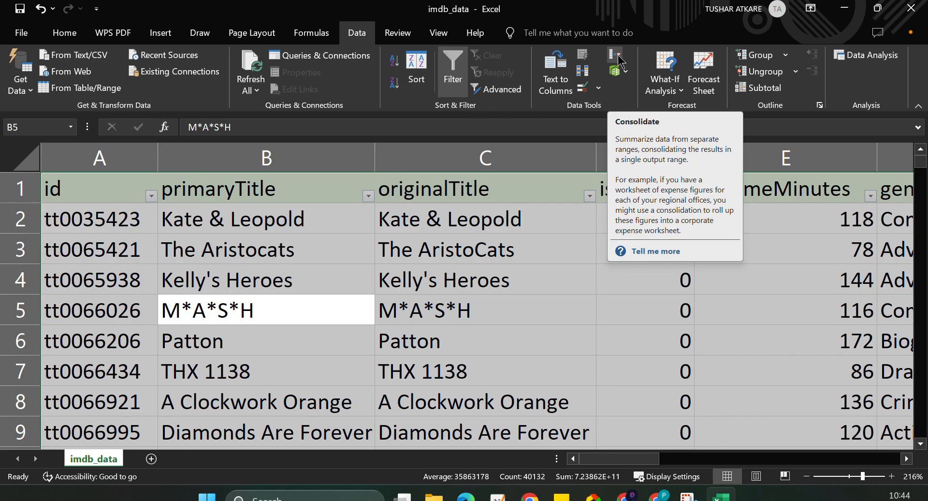
pyautogui.click(585, 73)
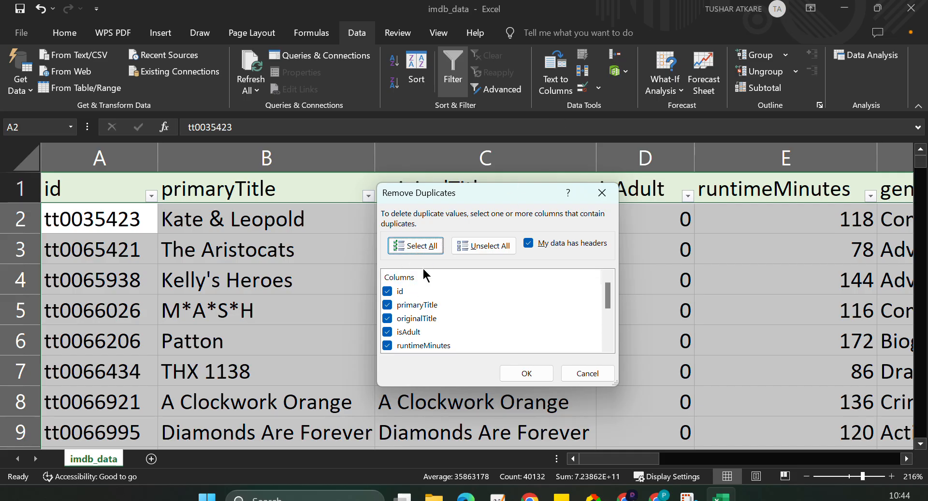
pyautogui.scroll(-3, 452, 306)
pyautogui.scroll(3, 452, 306)
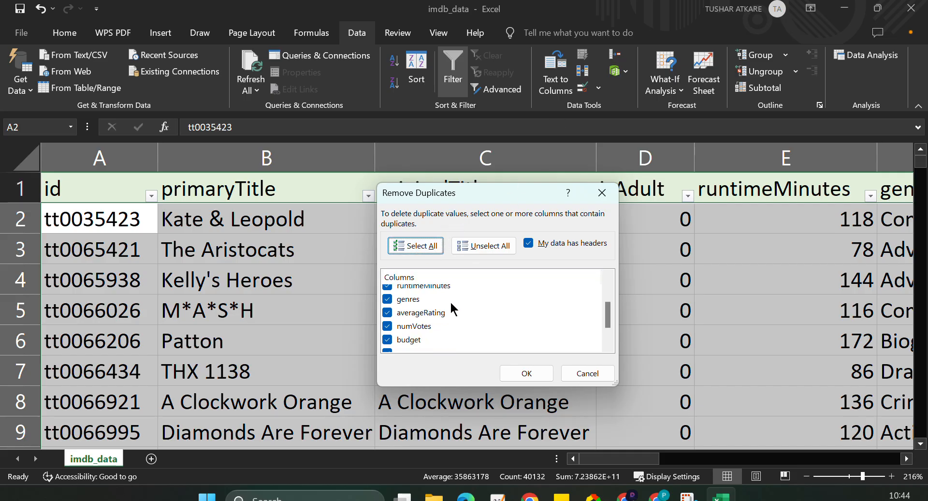
pyautogui.scroll(-3, 452, 308)
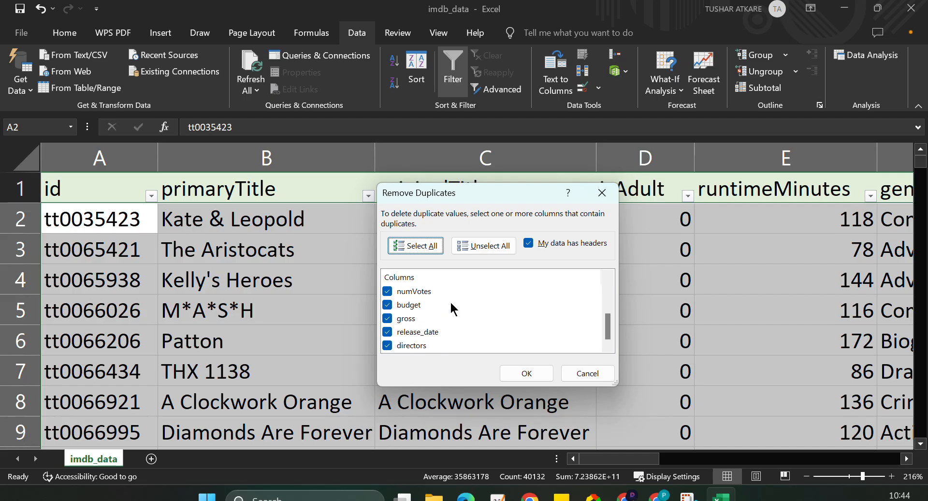
pyautogui.scroll(3, 453, 309)
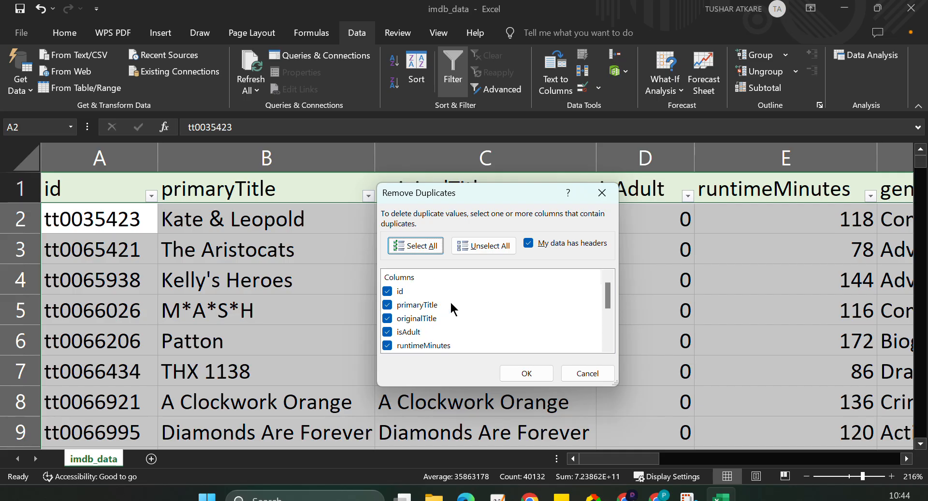
# Exclude every column except id from the duplicate comparison, run the duplicate removal and dismiss the result message.
pyautogui.click(387, 305)
pyautogui.click(388, 319)
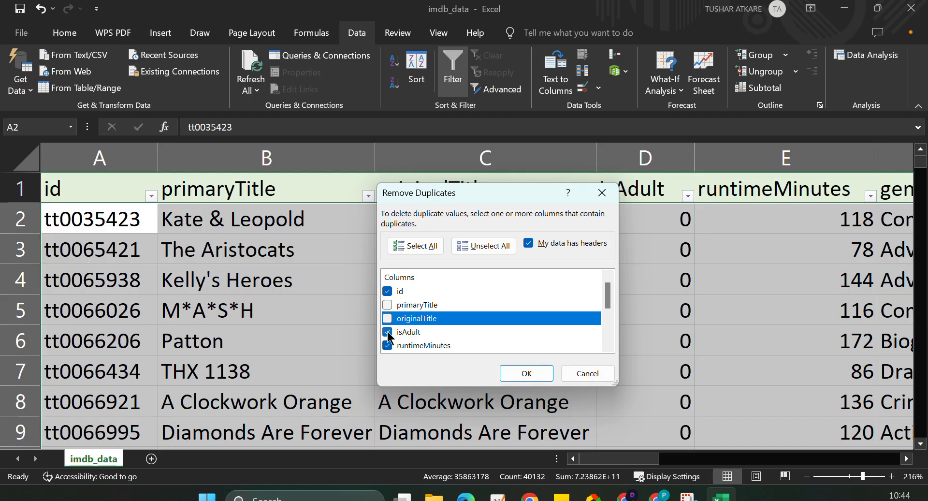
pyautogui.click(387, 332)
pyautogui.scroll(-1, 422, 327)
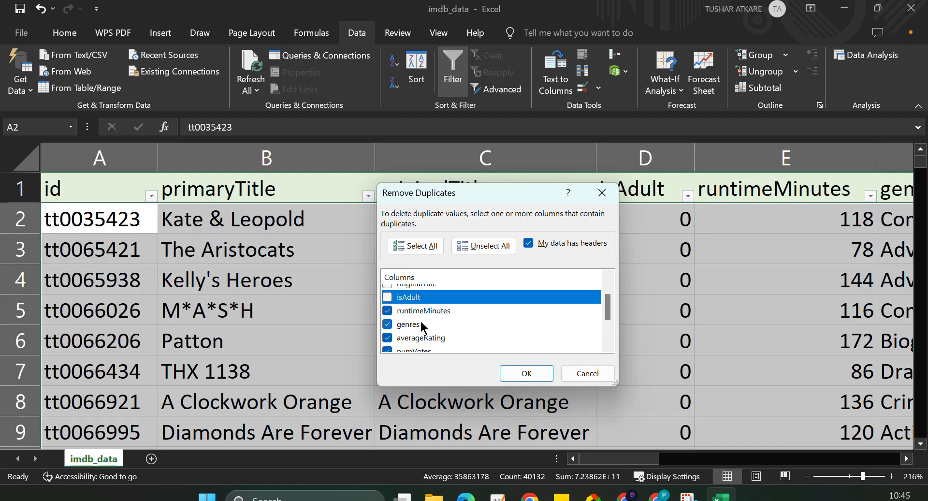
pyautogui.click(393, 312)
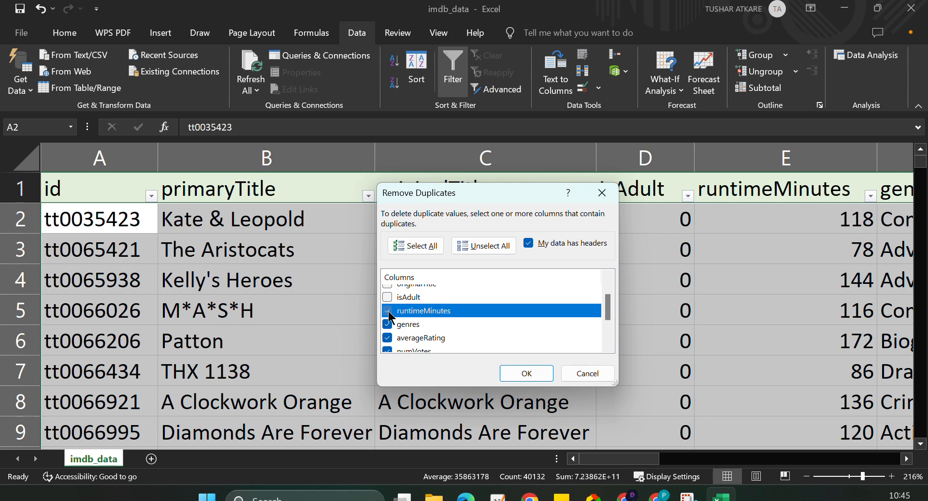
pyautogui.click(389, 325)
pyautogui.click(387, 338)
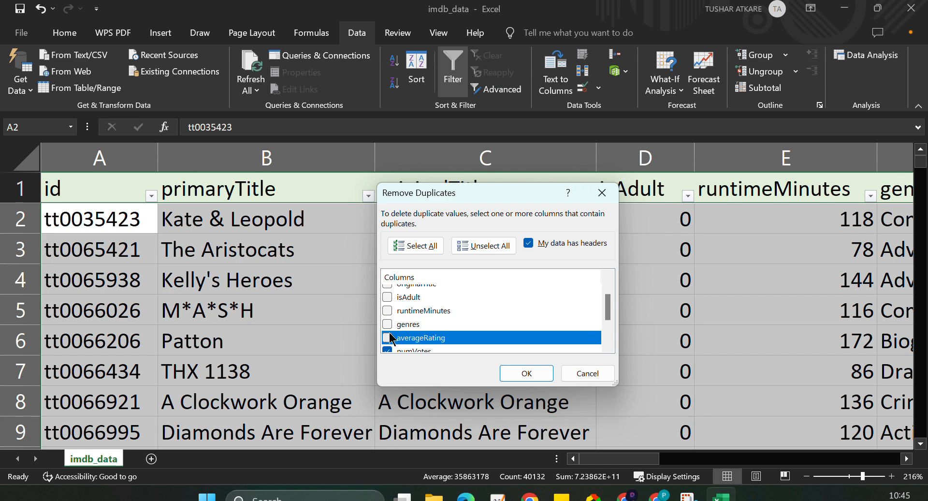
pyautogui.scroll(-2, 388, 333)
pyautogui.click(386, 292)
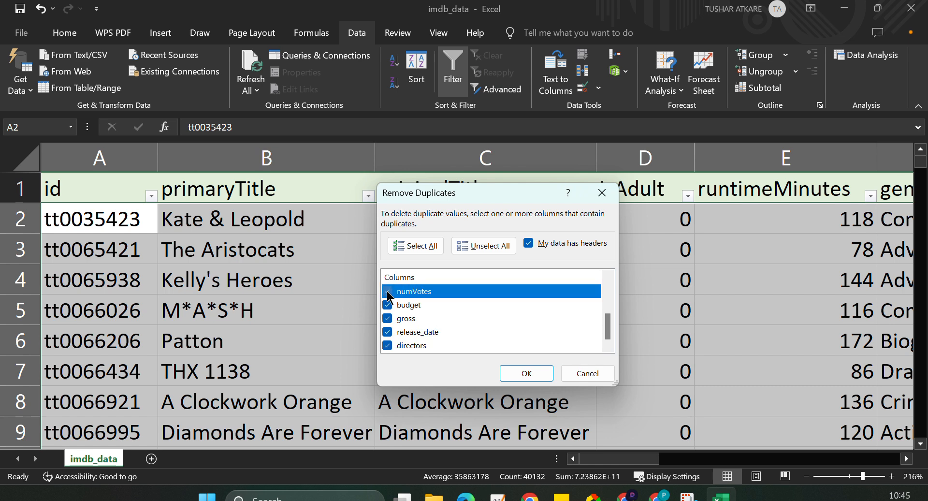
pyautogui.click(388, 304)
pyautogui.click(387, 318)
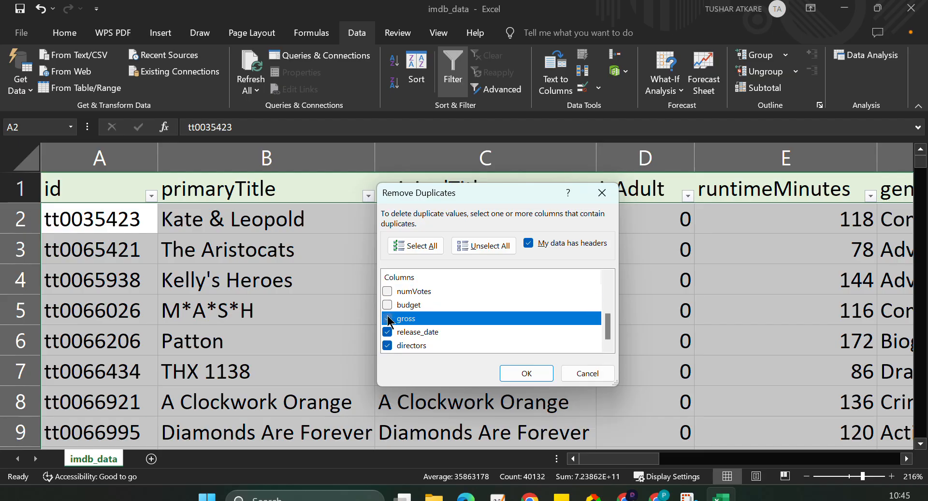
pyautogui.click(387, 332)
pyautogui.click(387, 345)
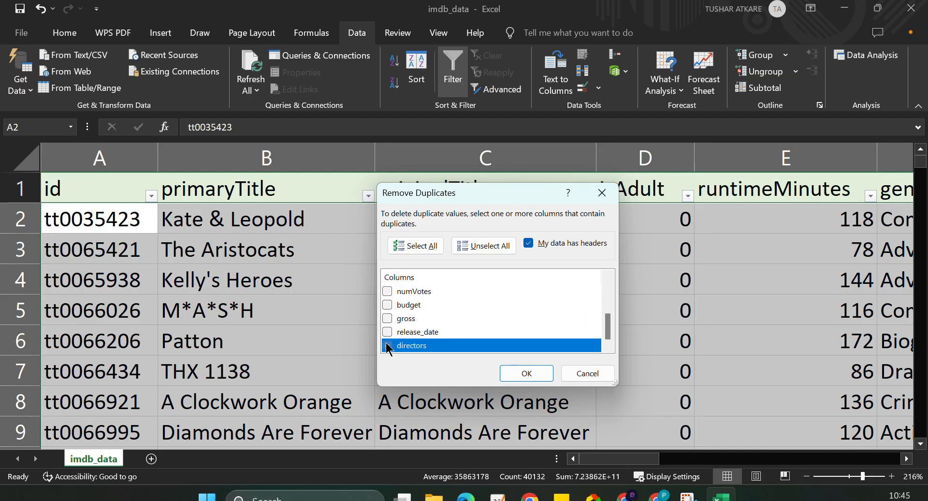
pyautogui.scroll(3, 458, 309)
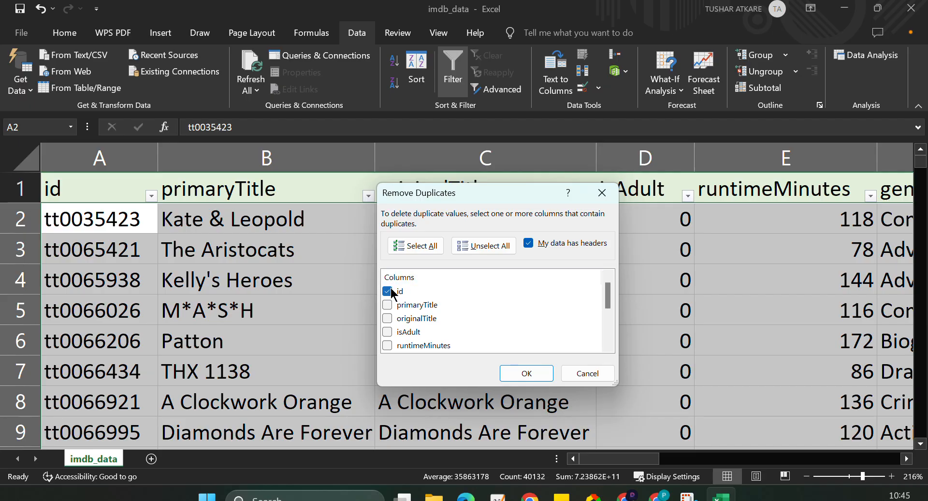
pyautogui.click(526, 373)
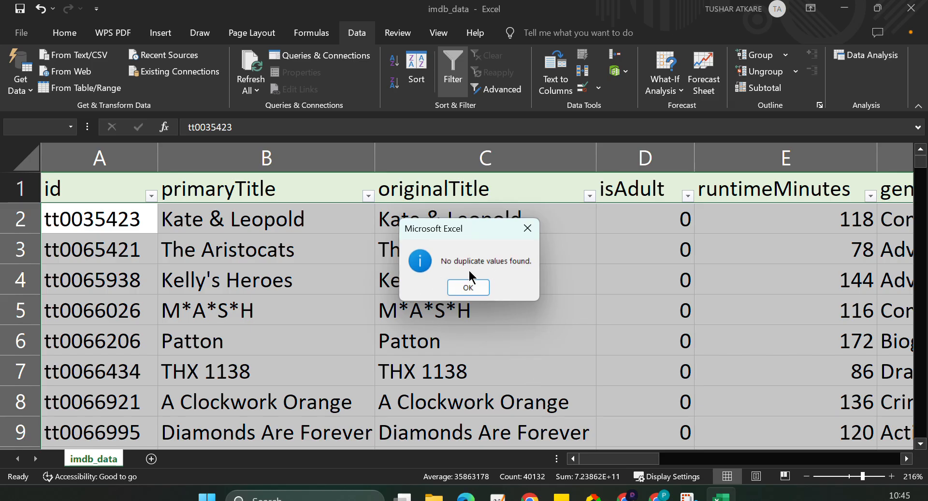
pyautogui.click(468, 287)
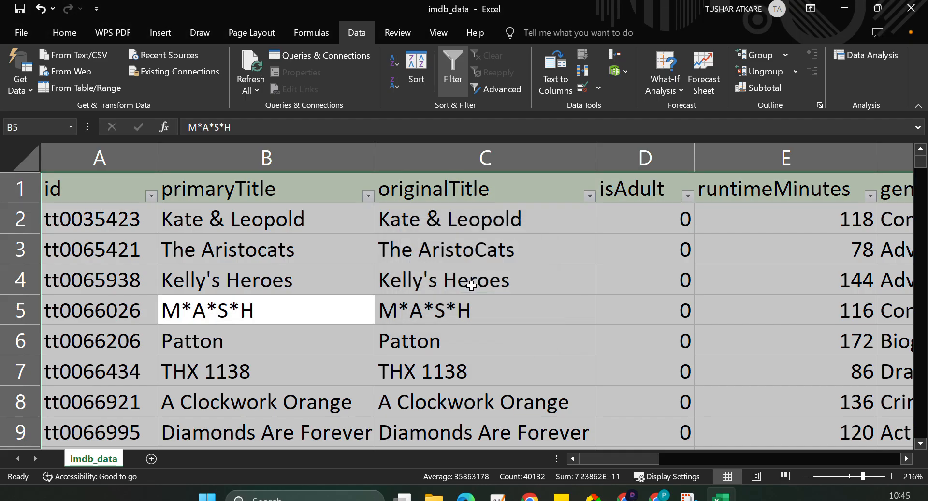
pyautogui.hscroll(2, 341, 308)
pyautogui.hscroll(2, 341, 308)
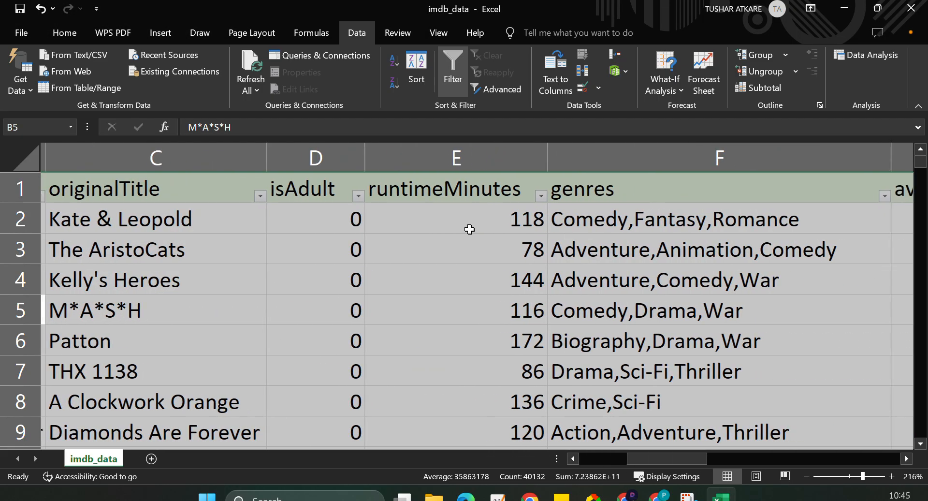
pyautogui.click(468, 227)
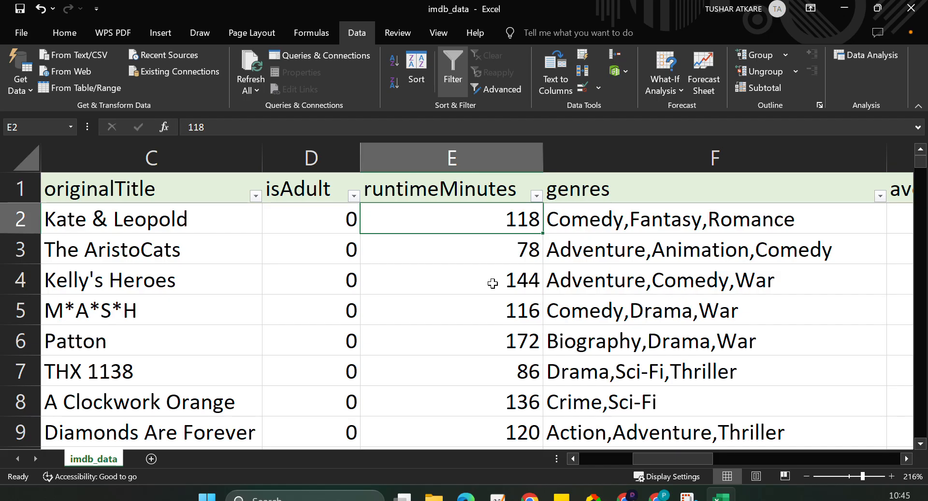
pyautogui.hscroll(1, 492, 284)
pyautogui.hscroll(-4, 492, 283)
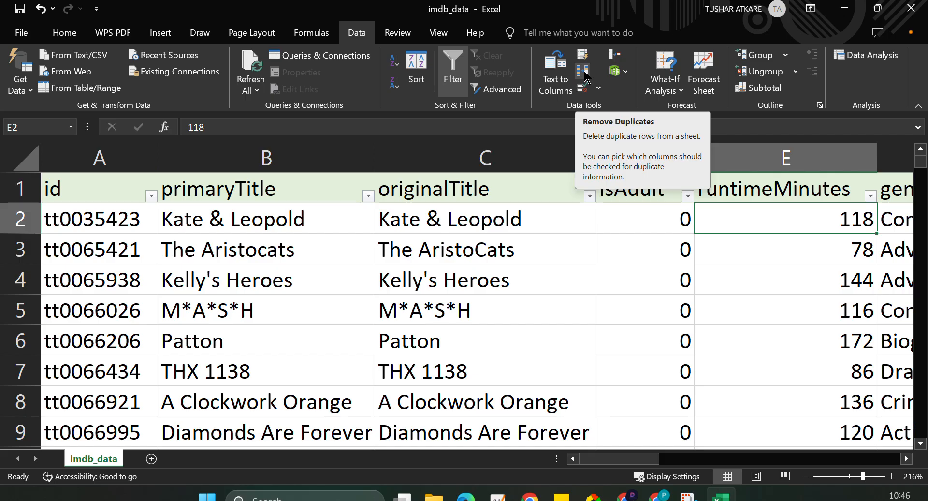
pyautogui.click(315, 249)
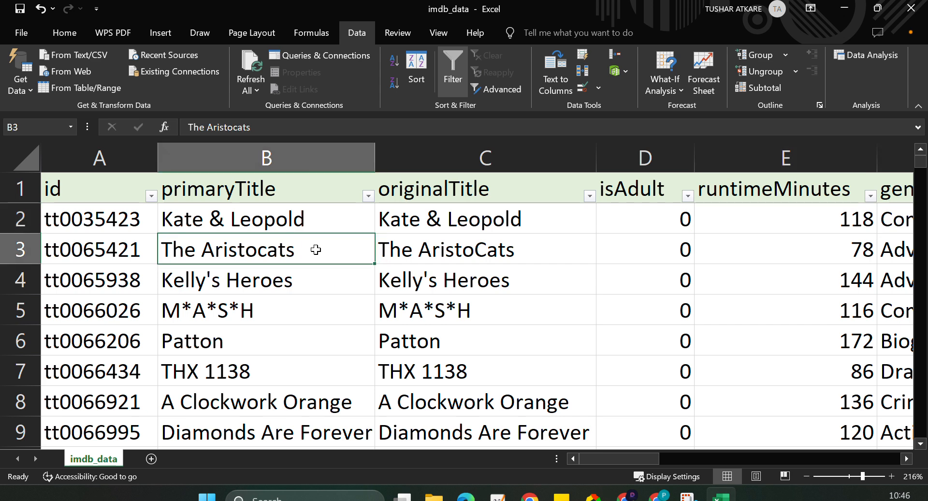
# Inspect the filter value list of the isAdult column, leaving every value selected.
pyautogui.hscroll(5, 315, 250)
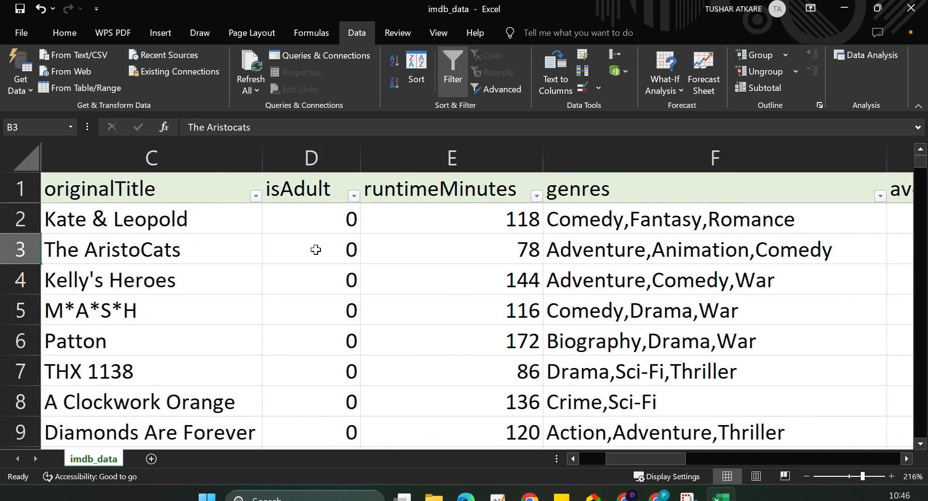
pyautogui.click(354, 196)
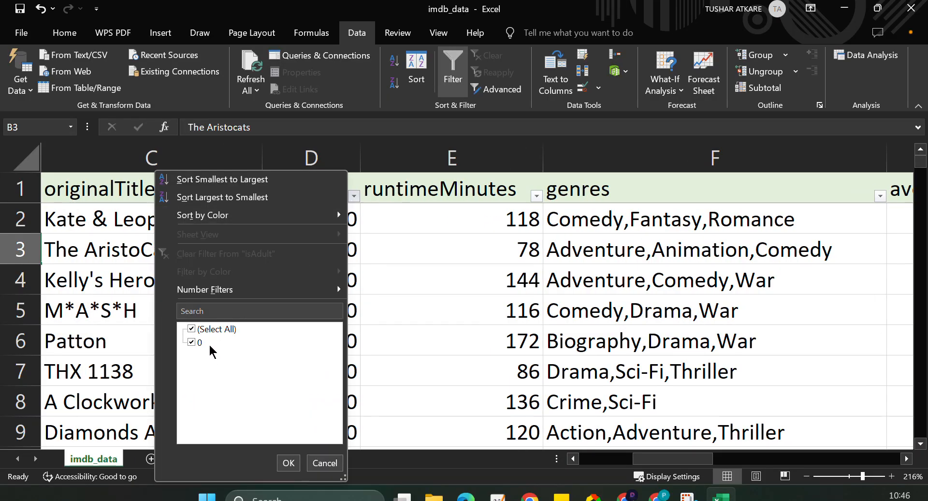
pyautogui.click(288, 462)
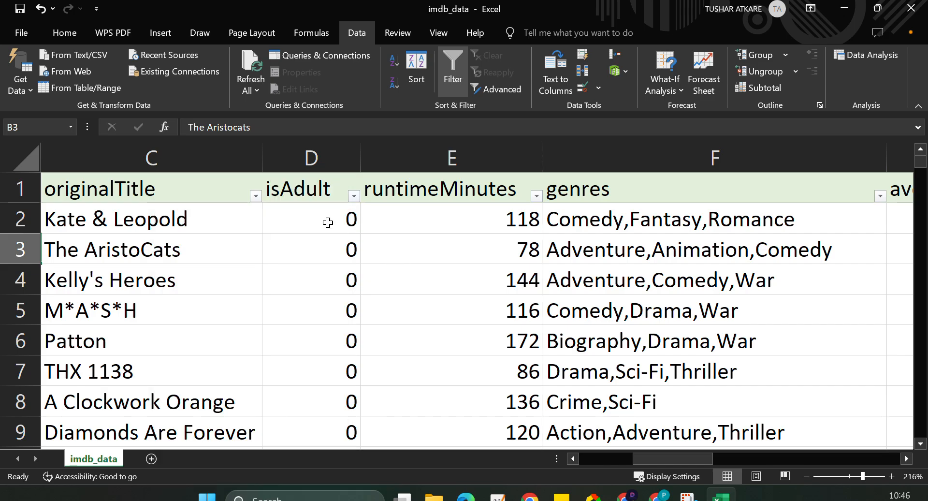
pyautogui.click(354, 195)
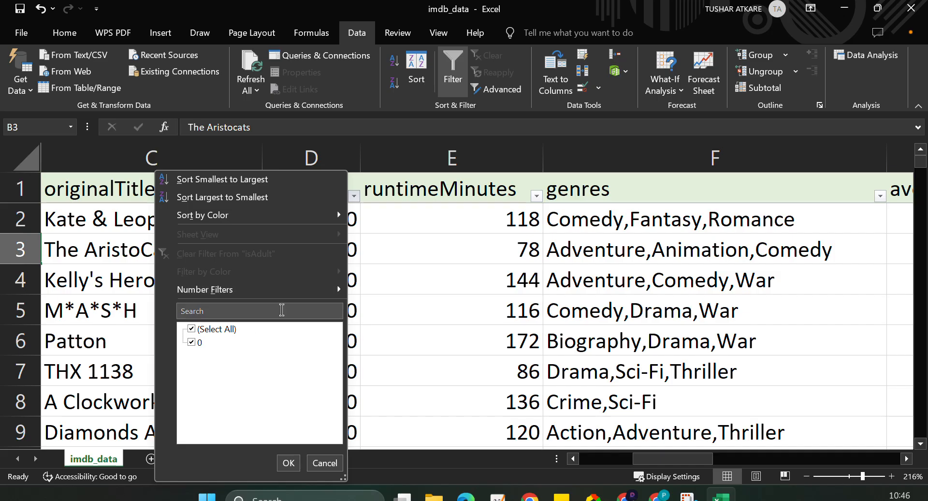
pyautogui.click(396, 251)
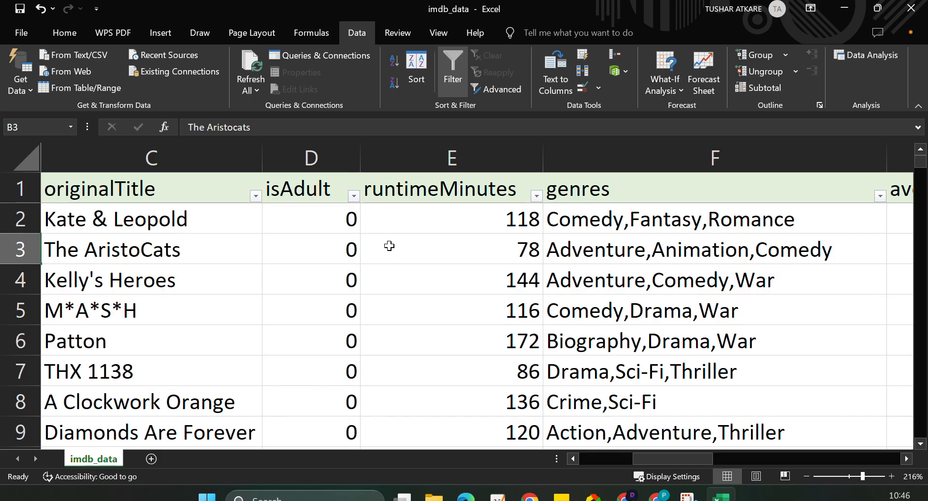
# Delete the entire isAdult column from the sheet.
pyautogui.click(317, 155)
pyautogui.rightClick(319, 155)
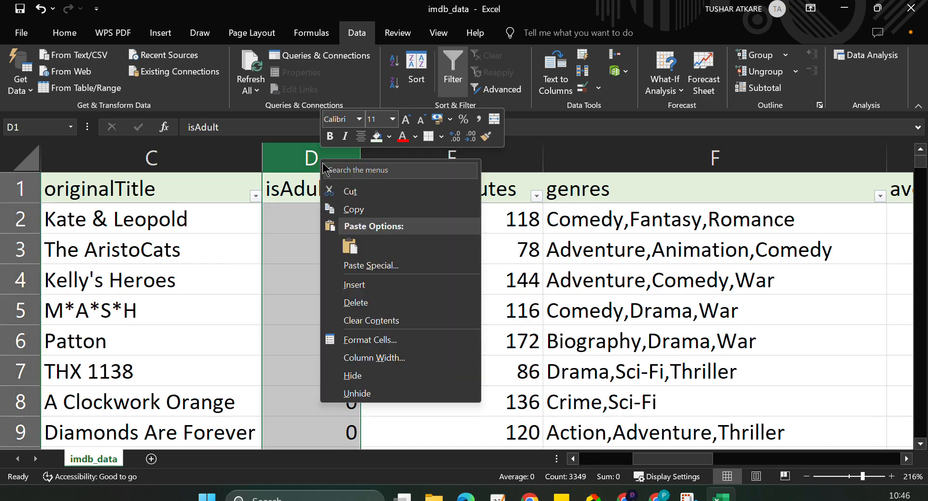
pyautogui.click(369, 304)
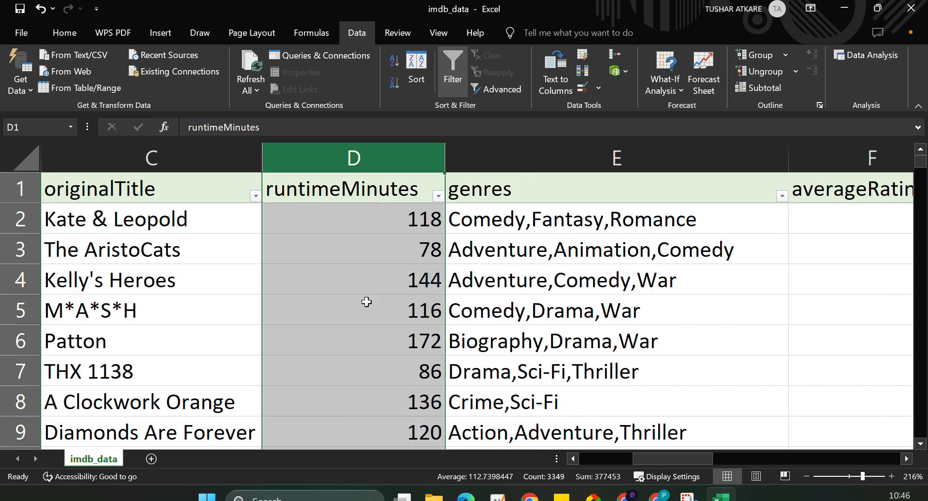
# Inspect the filter values of the runtimeMinutes column through to the last entry without applying a filter.
pyautogui.hscroll(2, 434, 237)
pyautogui.hscroll(-2, 434, 237)
pyautogui.click(438, 196)
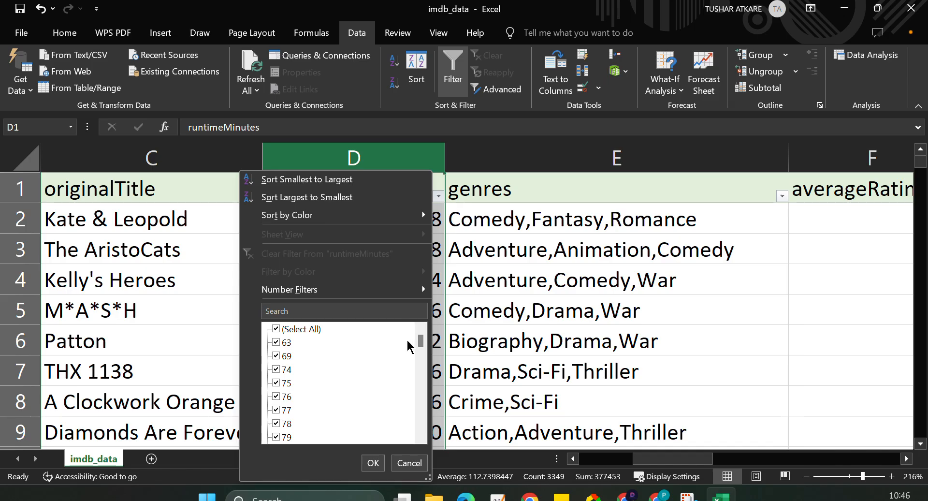
pyautogui.moveTo(421, 344); pyautogui.dragTo(421, 434)
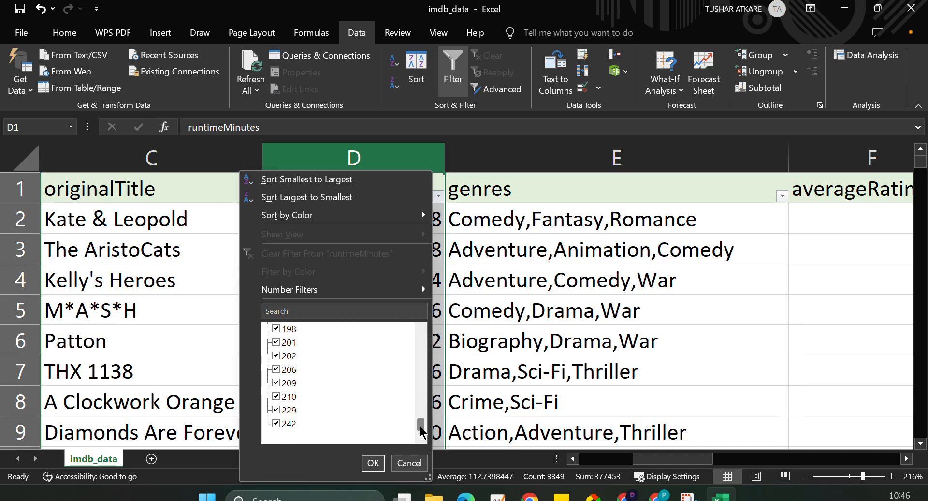
pyautogui.click(422, 460)
# Format the whole runtimeMinutes column as Number with no decimal places.
pyautogui.click(402, 159)
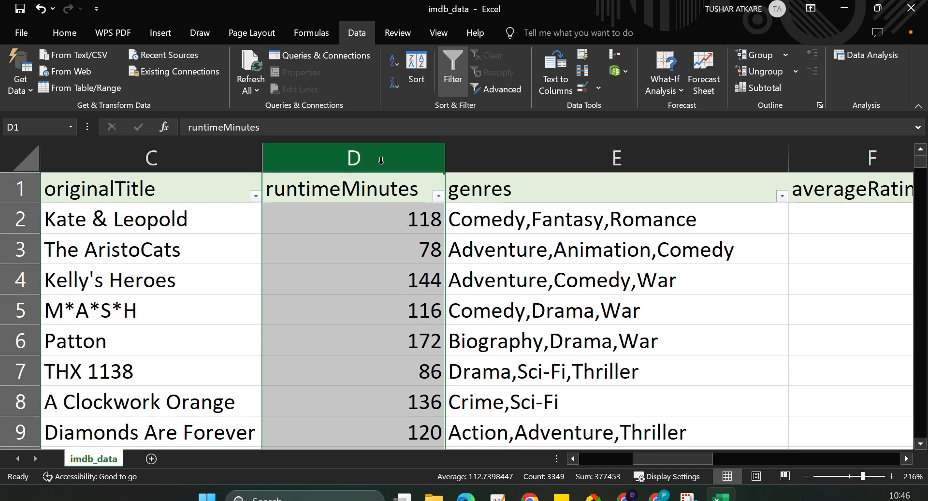
pyautogui.click(65, 34)
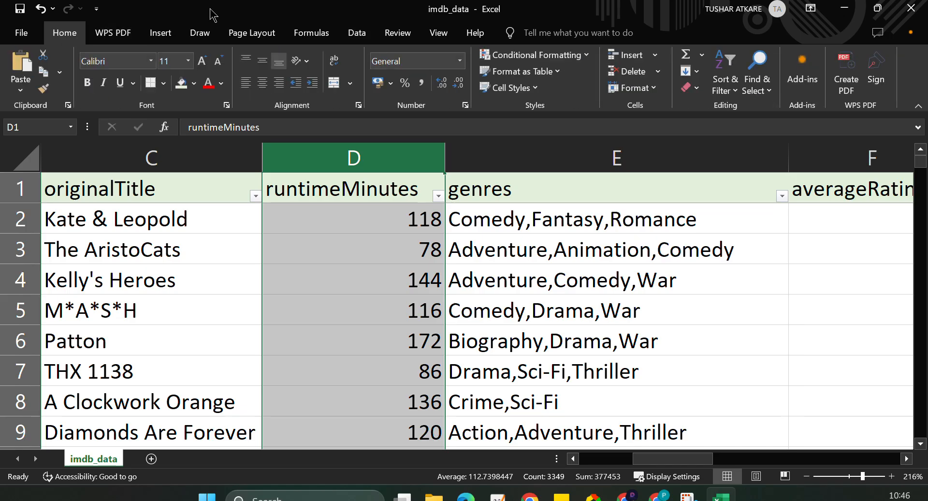
pyautogui.click(460, 60)
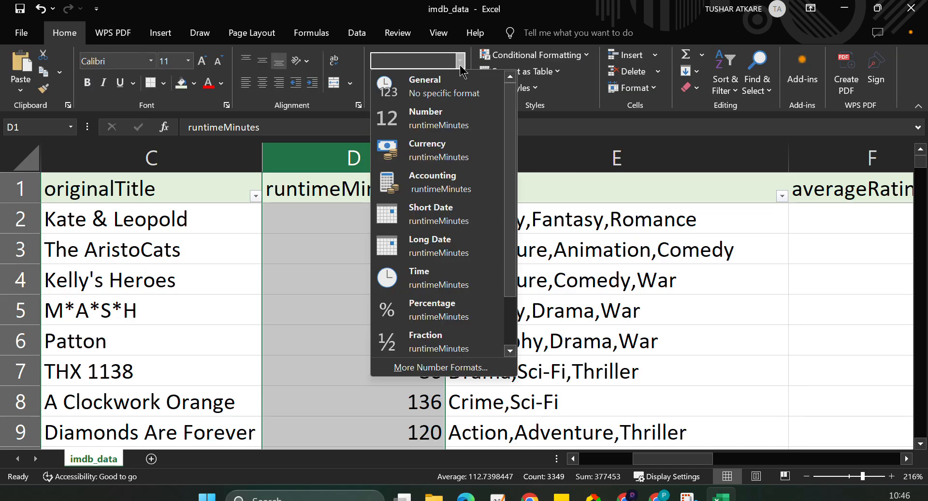
pyautogui.click(448, 118)
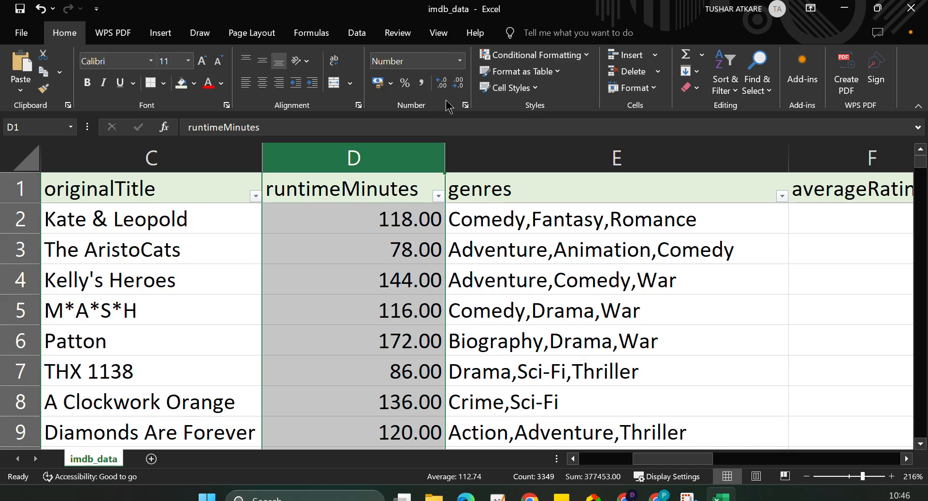
pyautogui.click(456, 85)
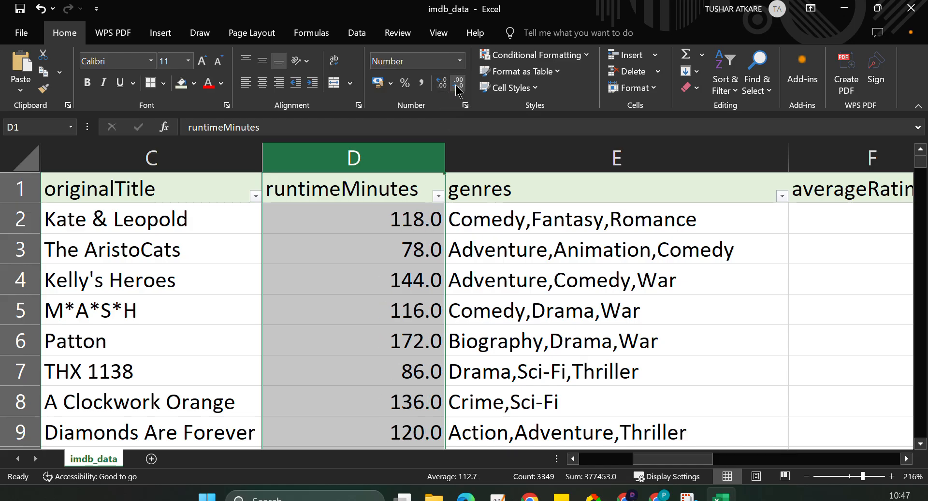
pyautogui.click(457, 86)
pyautogui.click(548, 341)
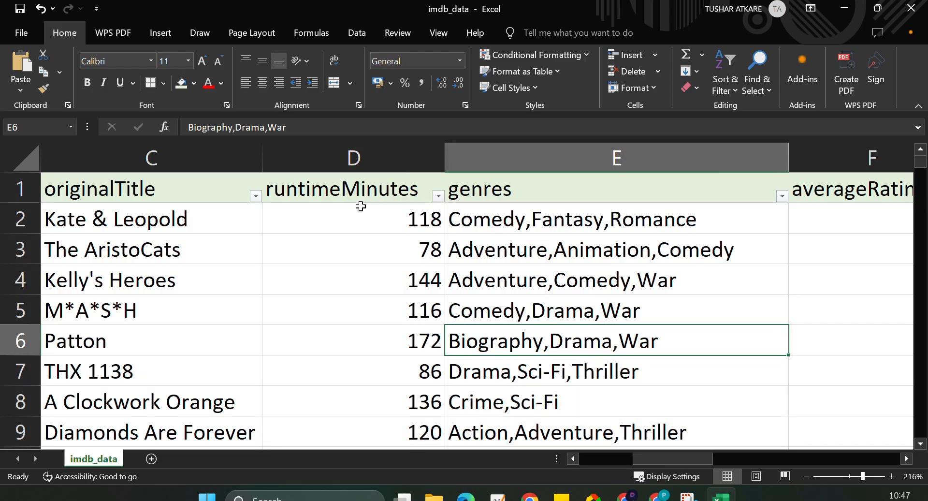
pyautogui.click(383, 156)
pyautogui.click(370, 250)
pyautogui.hotkey('ctrl', 'shift', 'Down')
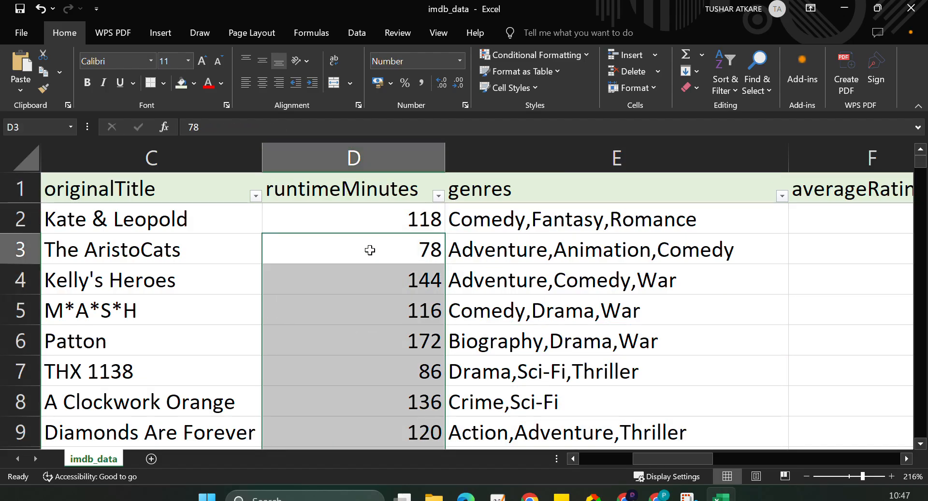
pyautogui.click(369, 250)
pyautogui.click(393, 146)
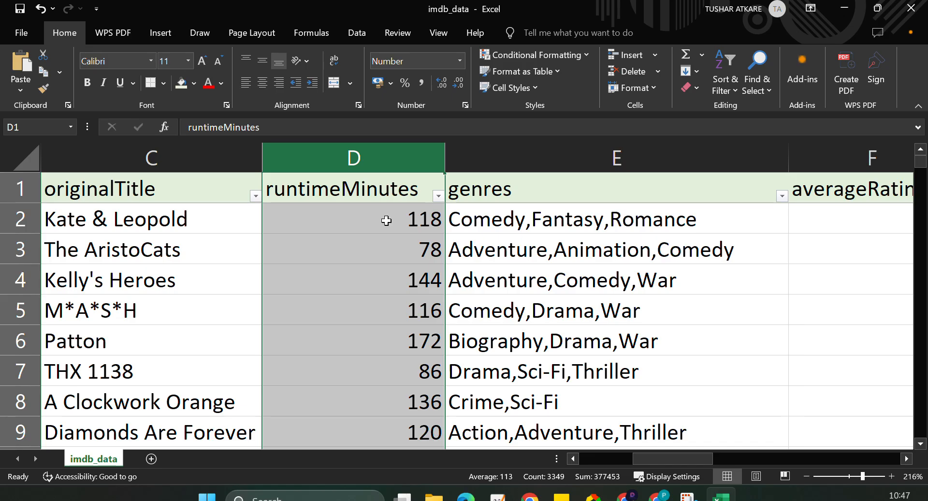
# Insert a new column between runtimeMinutes and genres and give it the header "Runite Hours".
pyautogui.rightClick(499, 154)
pyautogui.click(554, 285)
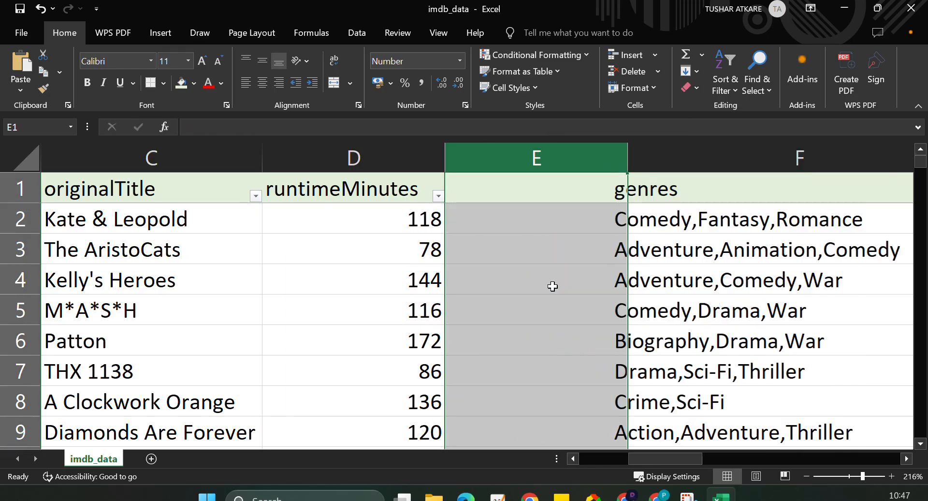
pyautogui.click(536, 191)
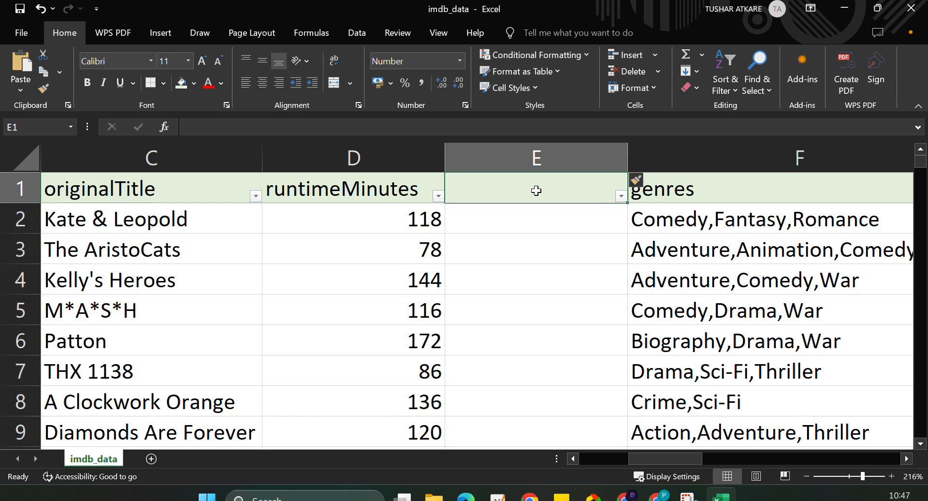
pyautogui.write('Runi')
pyautogui.write('te ')
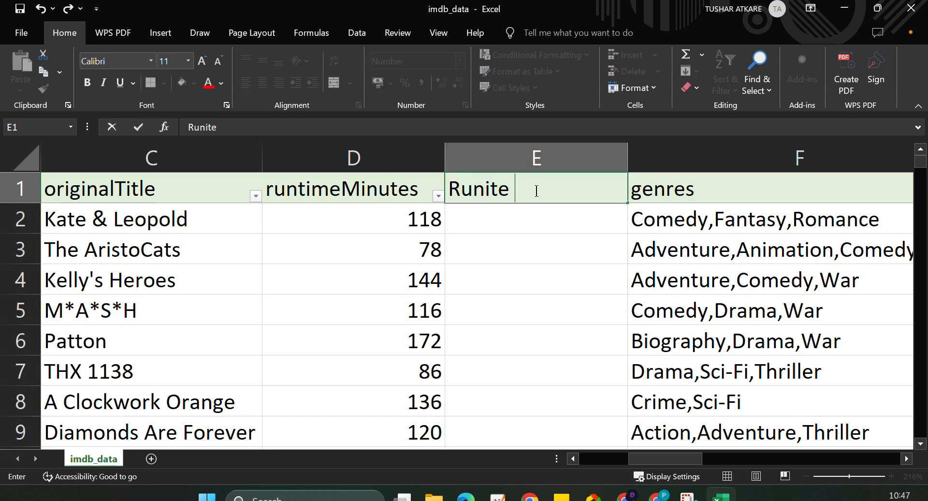
pyautogui.write('Hours')
# Convert the first film's runtime to hours in E2 with the formula =D2/60.
pyautogui.click(531, 215)
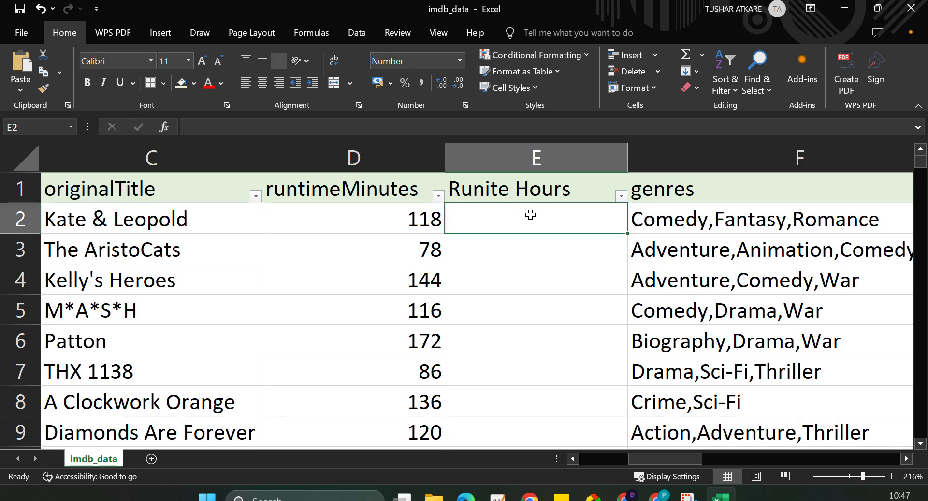
pyautogui.write('=')
pyautogui.click(405, 215)
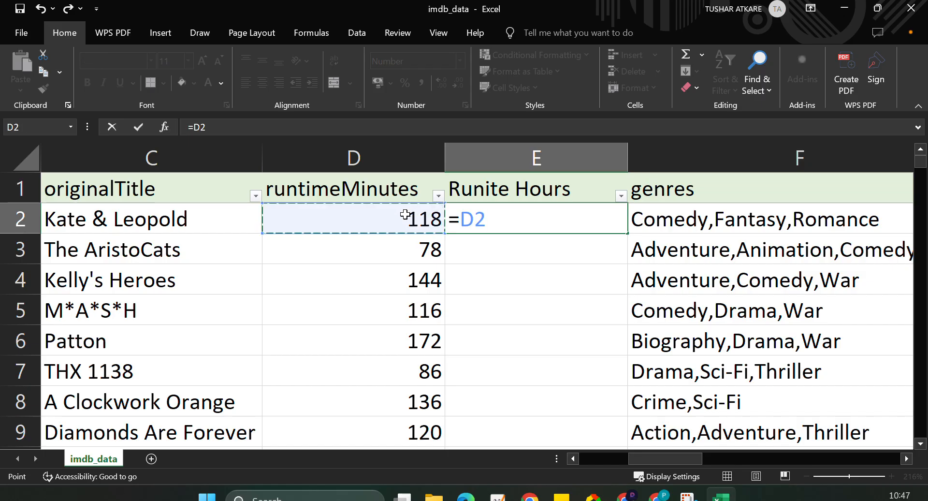
pyautogui.write('/60')
pyautogui.press('Return')
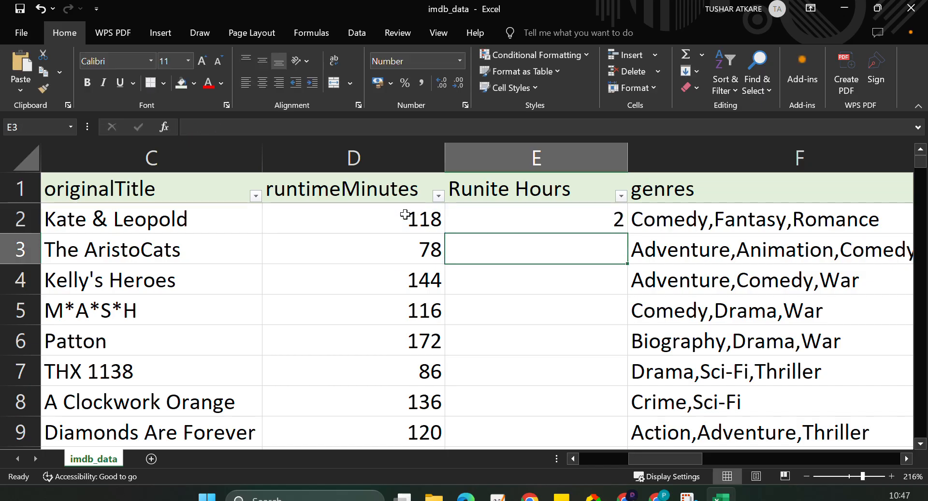
# Adjust the number format of the whole Runite Hours column to one decimal place.
pyautogui.click(517, 221)
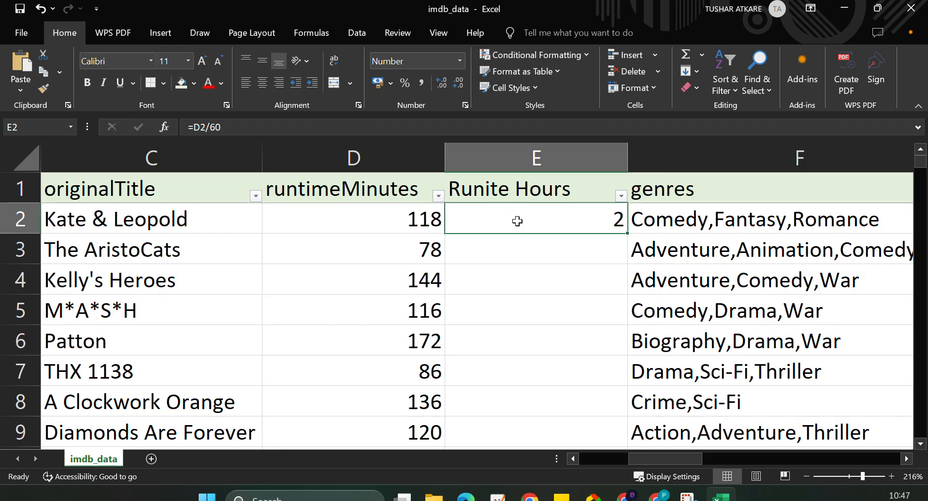
pyautogui.click(487, 148)
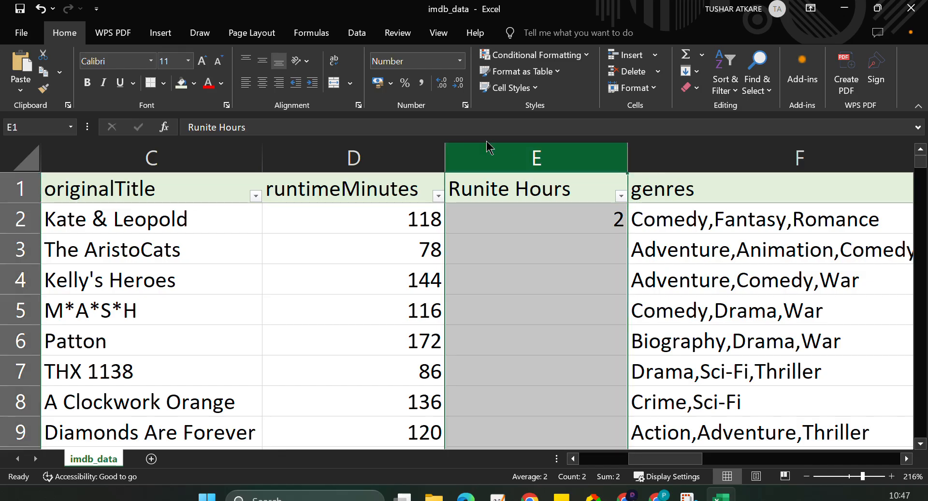
pyautogui.click(446, 86)
pyautogui.click(446, 86)
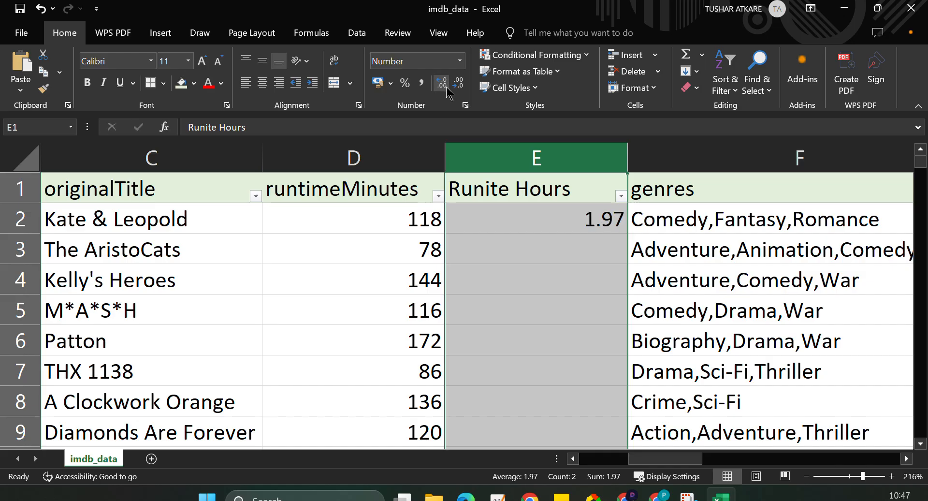
pyautogui.click(447, 88)
pyautogui.click(458, 85)
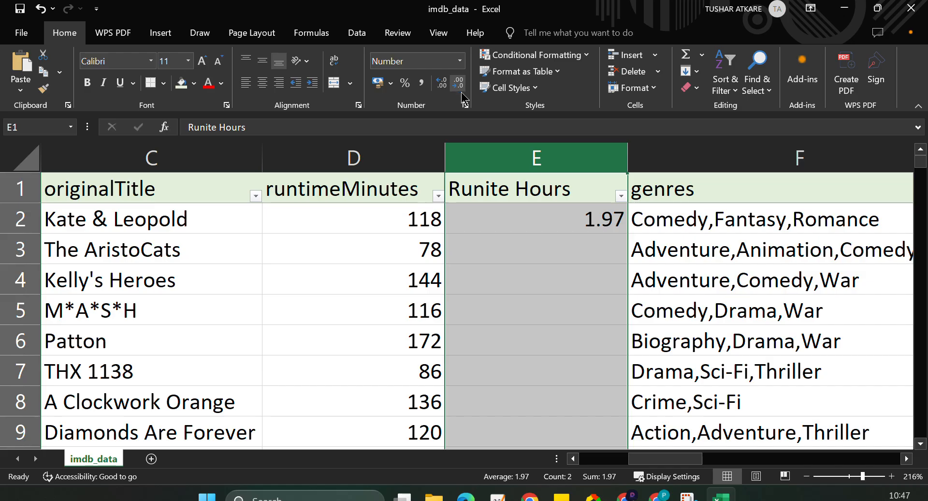
pyautogui.click(547, 199)
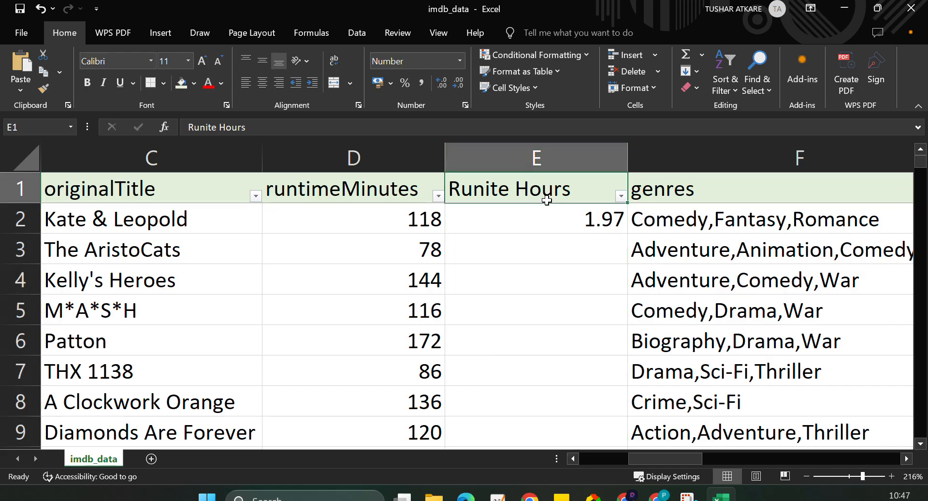
pyautogui.click(546, 212)
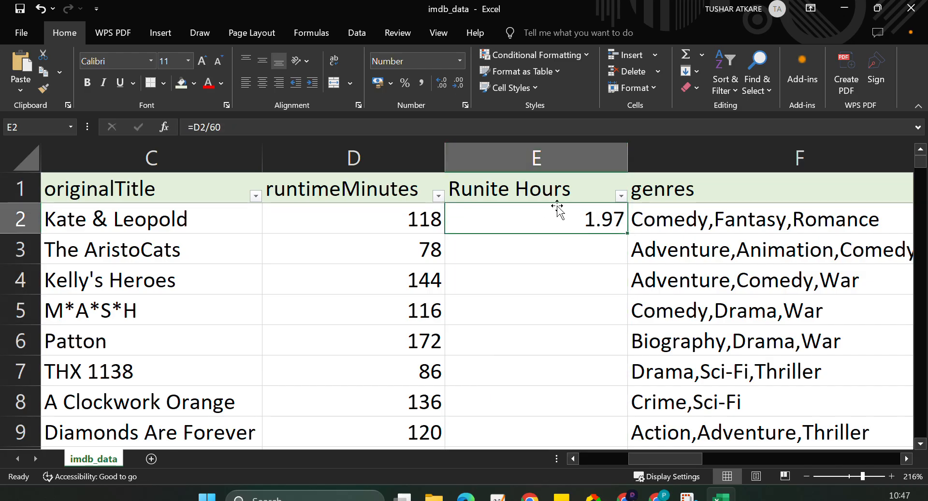
pyautogui.click(535, 156)
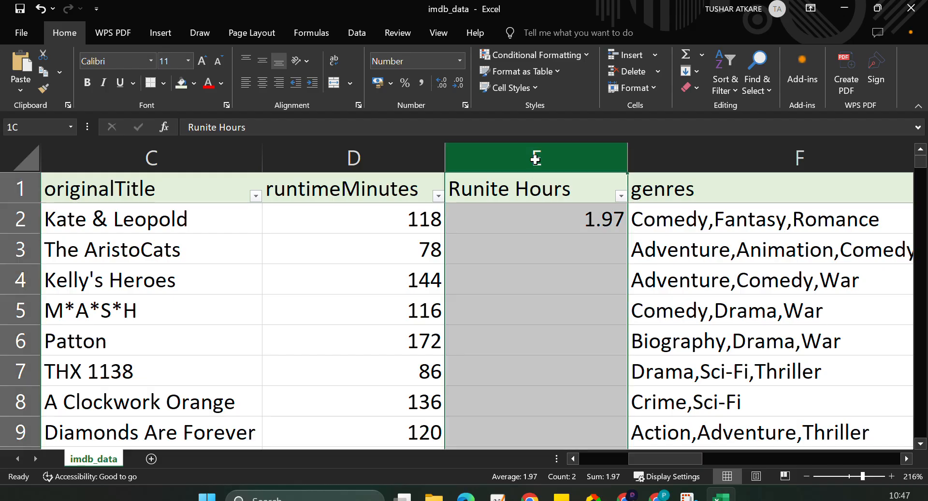
pyautogui.click(458, 87)
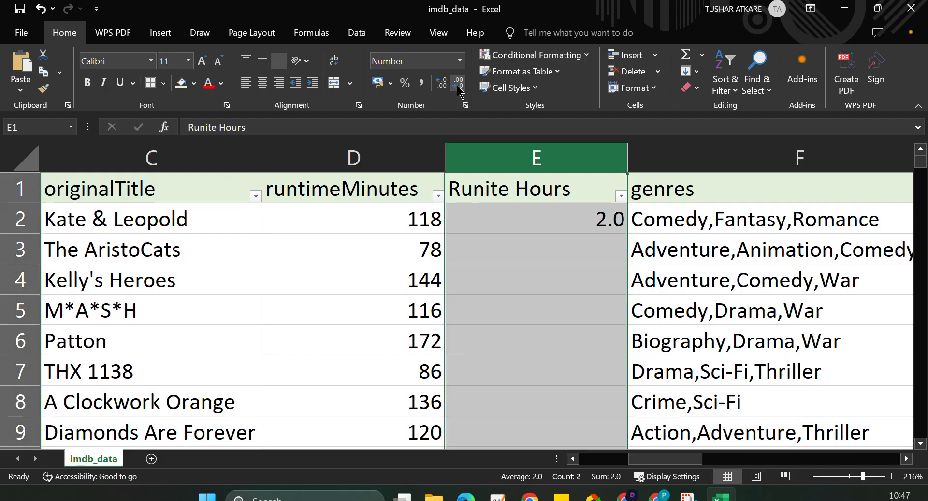
# Fill the formula in E2 down the entire Runite Hours column for every film.
pyautogui.click(512, 228)
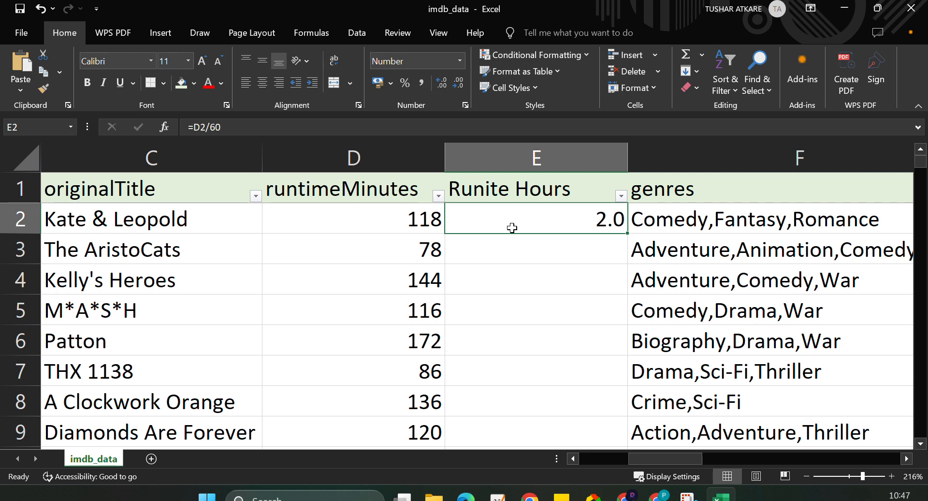
pyautogui.click(537, 157)
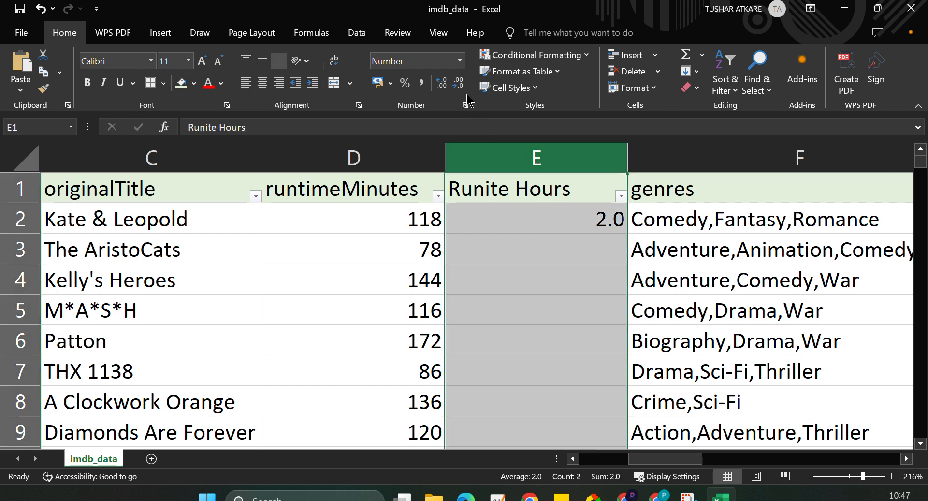
pyautogui.click(530, 228)
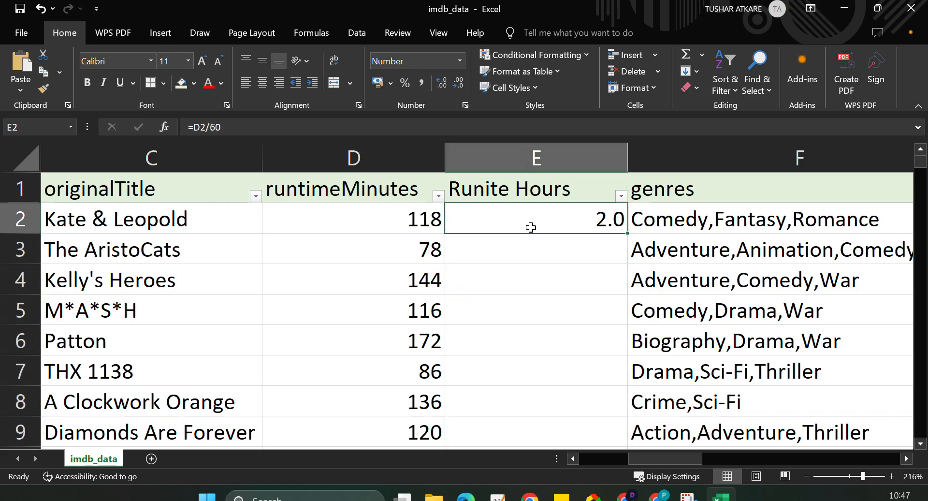
pyautogui.doubleClick(629, 234)
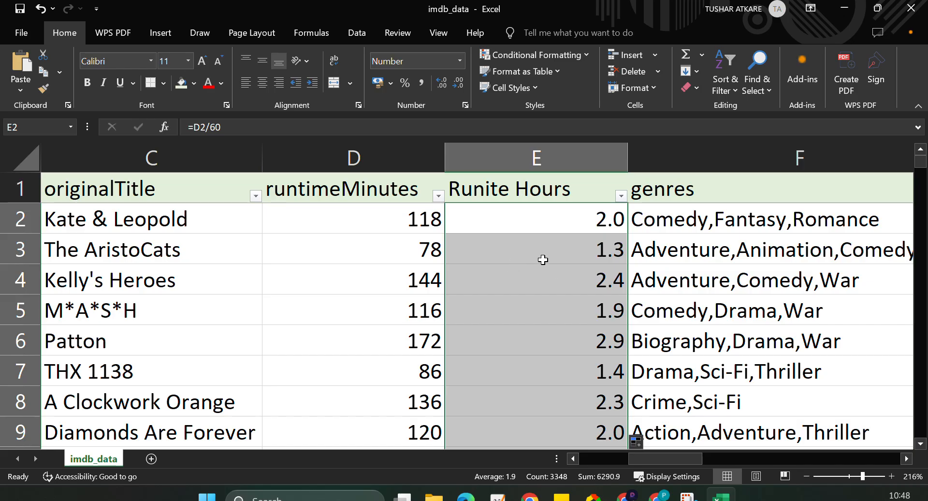
# Check the formulas in the Runite Hours cells of the first three films.
pyautogui.click(580, 250)
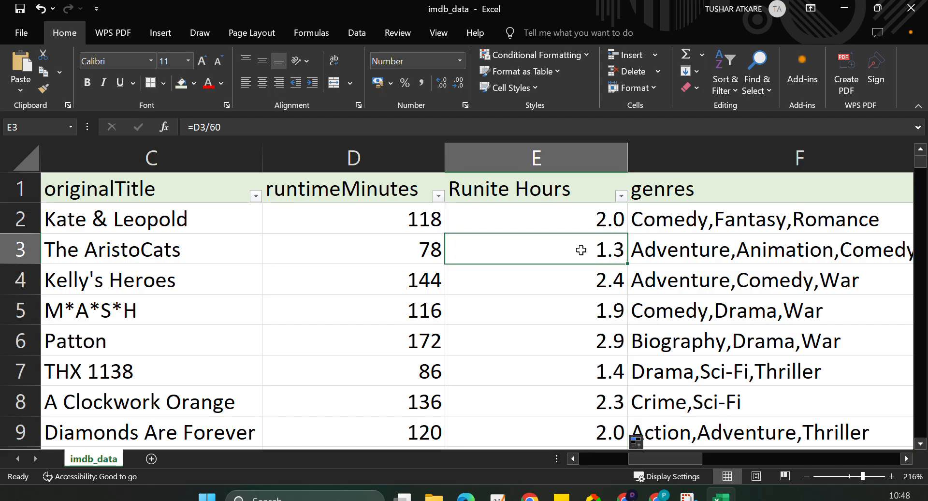
pyautogui.click(574, 292)
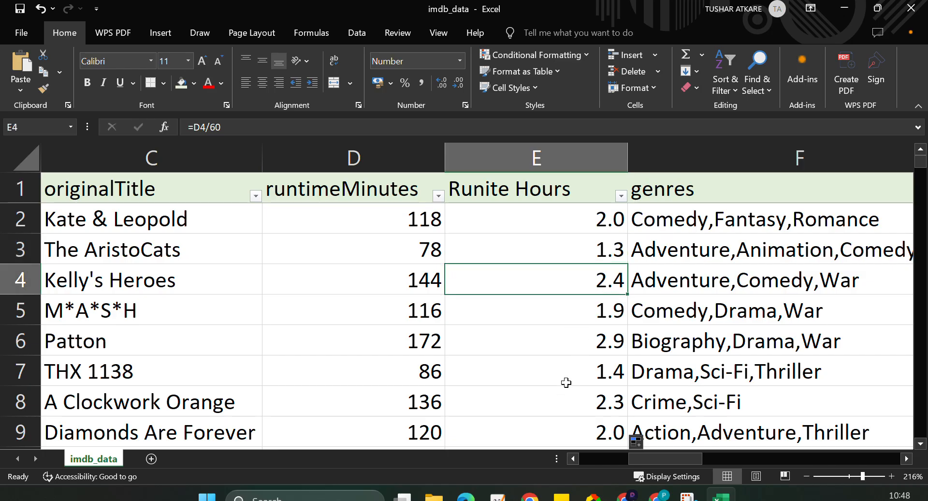
pyautogui.scroll(-2, 565, 383)
pyautogui.scroll(2, 566, 381)
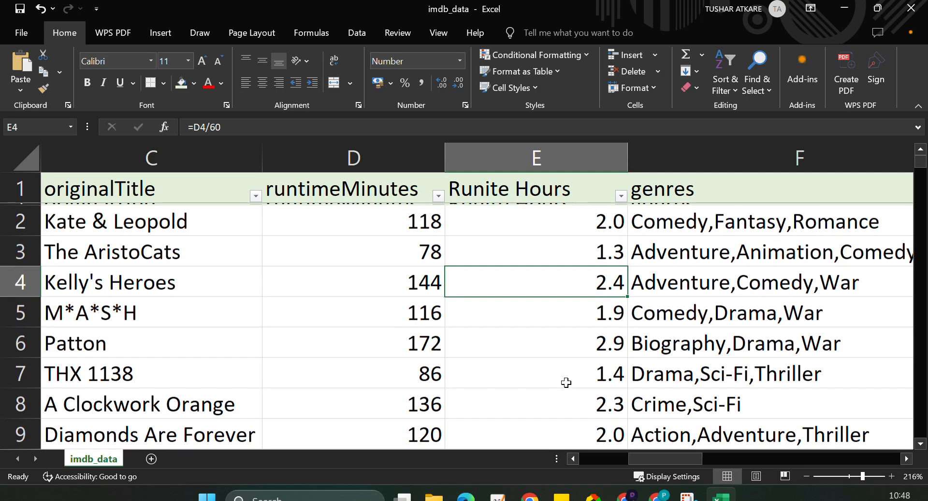
pyautogui.click(559, 218)
pyautogui.doubleClick(559, 218)
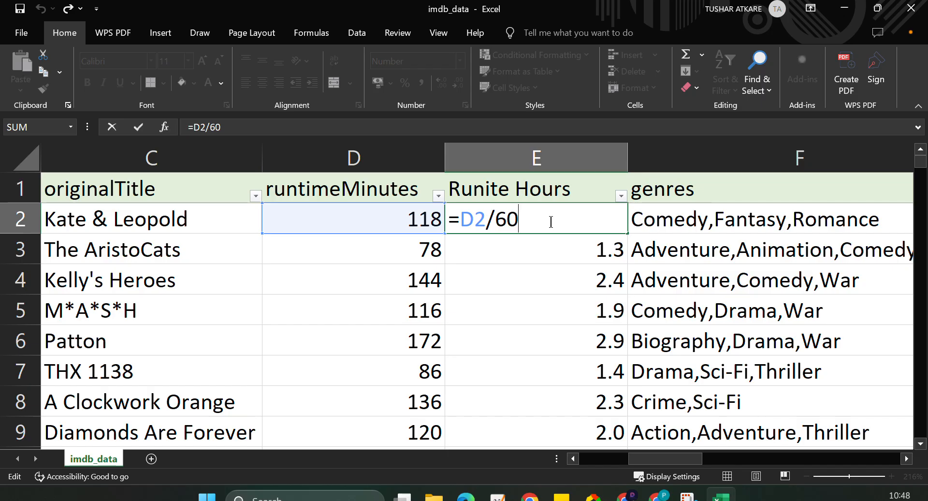
pyautogui.press('Return')
# Try two decimal places on the whole Runite Hours column and return it to one decimal place.
pyautogui.click(551, 164)
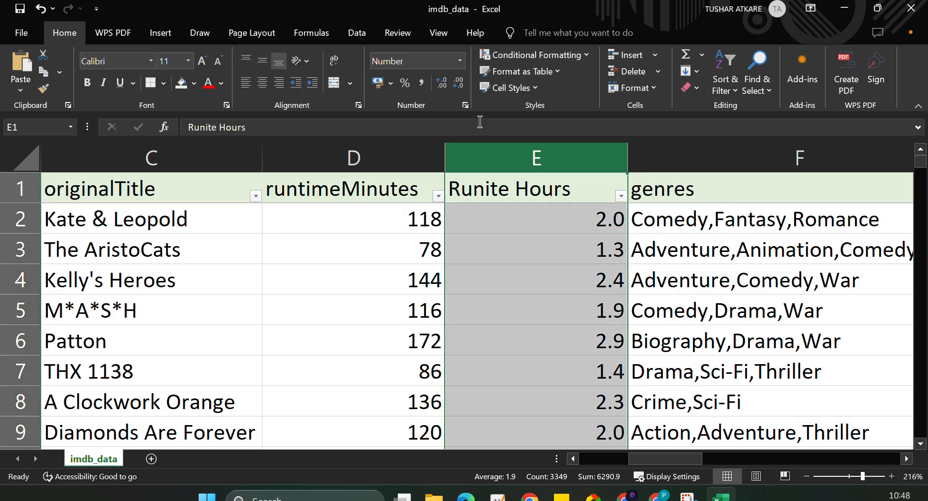
pyautogui.click(442, 87)
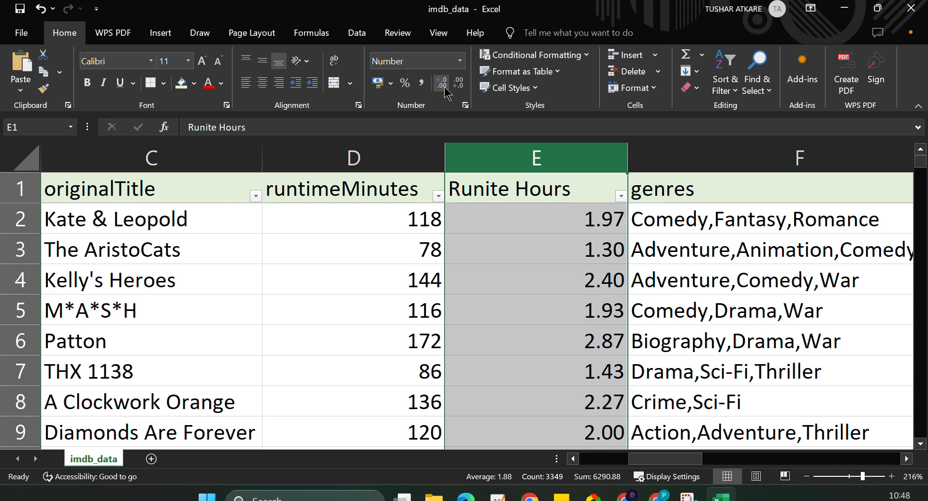
pyautogui.click(458, 86)
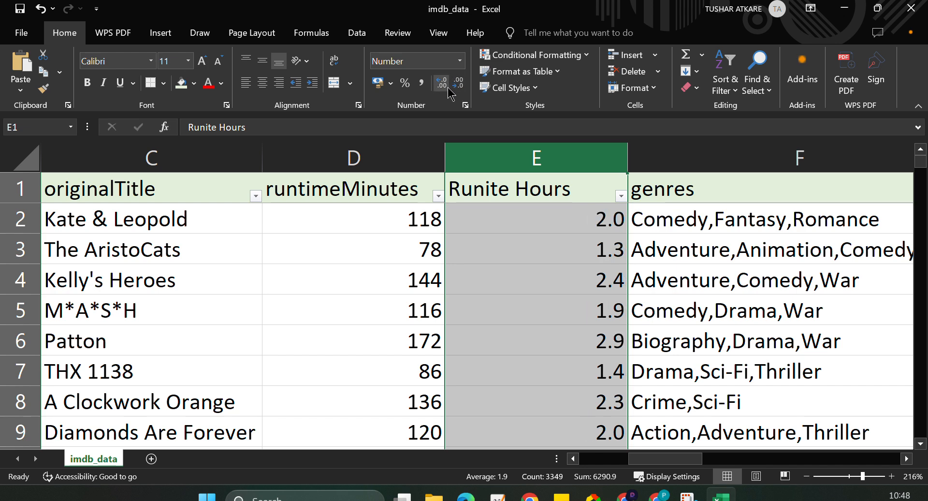
pyautogui.click(441, 83)
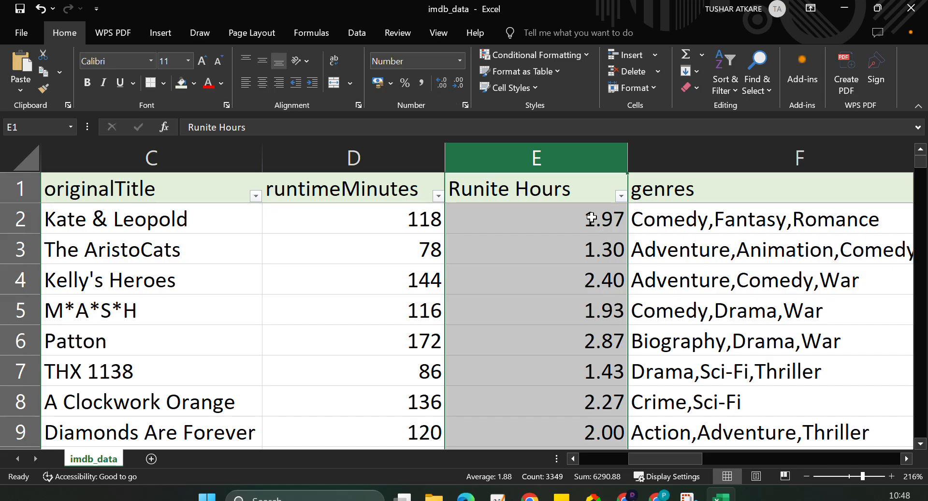
pyautogui.click(458, 83)
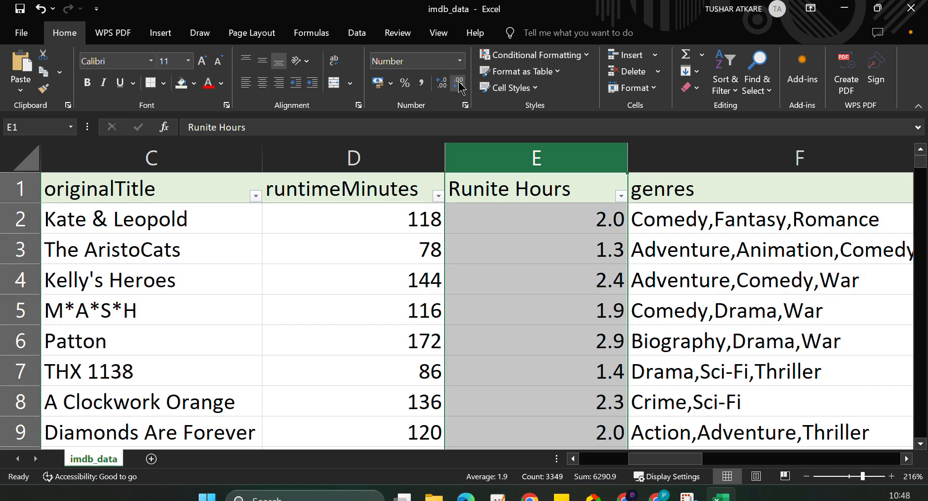
pyautogui.click(578, 251)
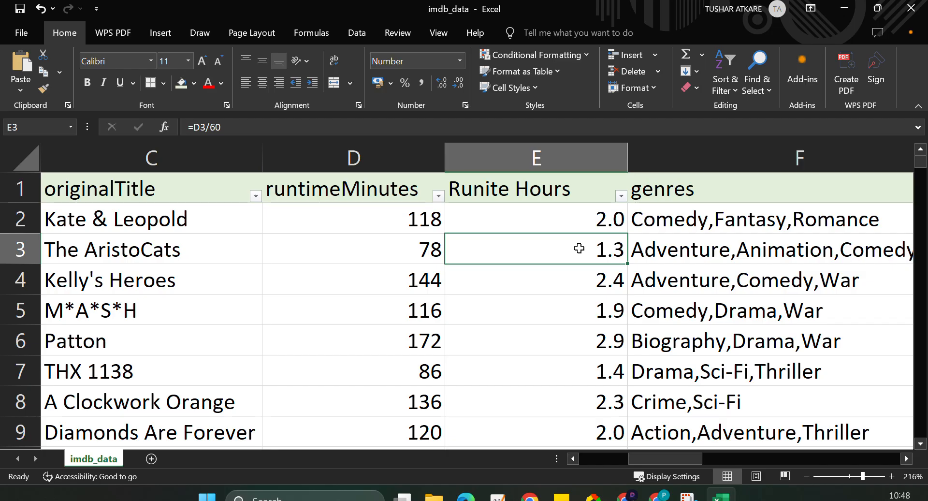
# Review the combined genre values in the genres column through its complete filter list.
pyautogui.hscroll(1, 570, 358)
pyautogui.hscroll(1, 570, 358)
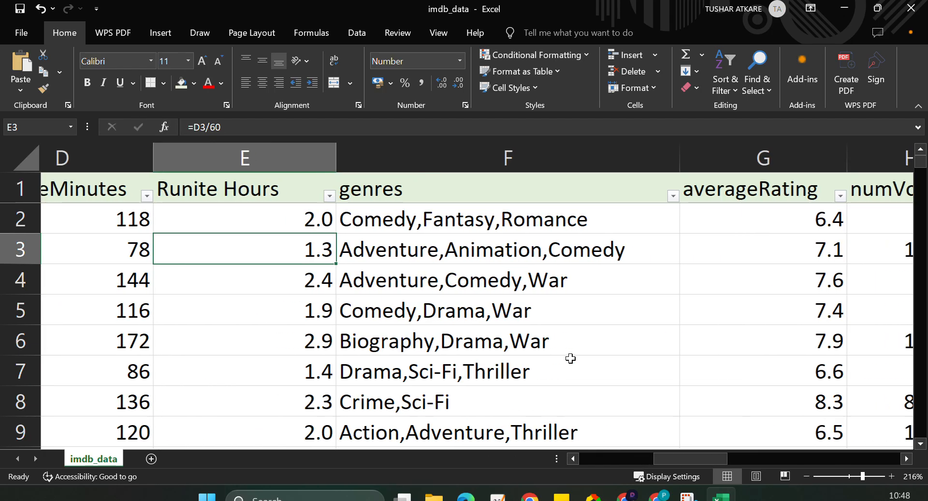
pyautogui.hscroll(-1, 570, 356)
pyautogui.click(570, 167)
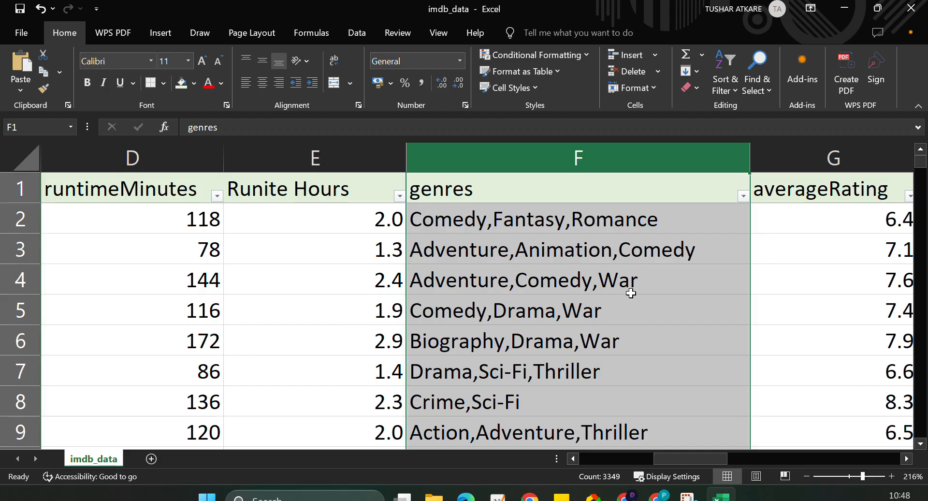
pyautogui.hscroll(1, 629, 291)
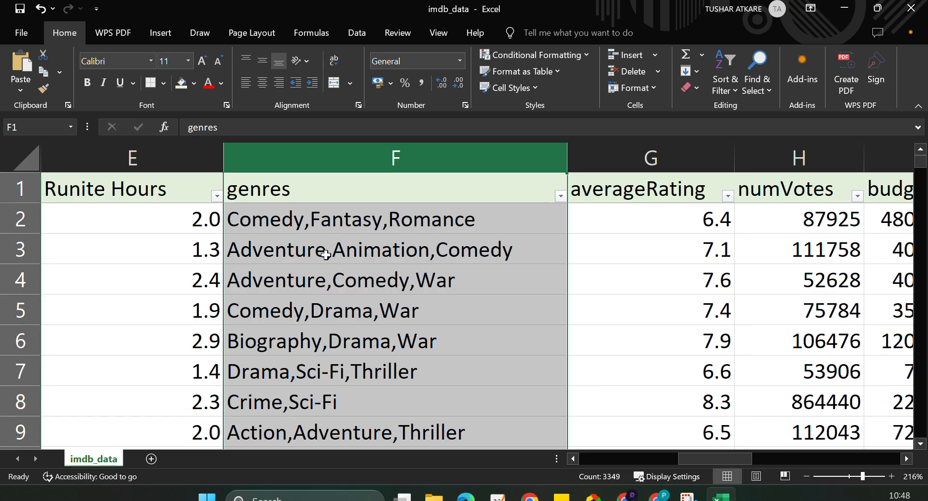
pyautogui.click(561, 195)
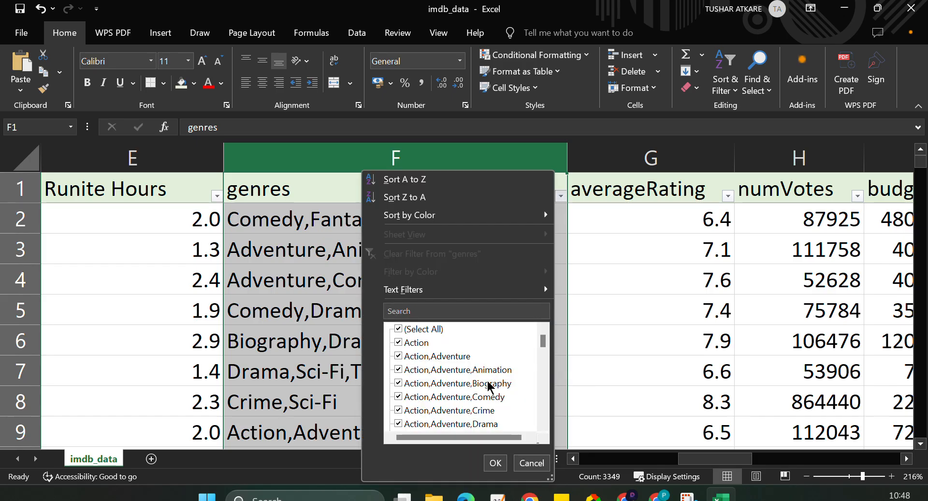
pyautogui.moveTo(543, 340); pyautogui.dragTo(548, 425)
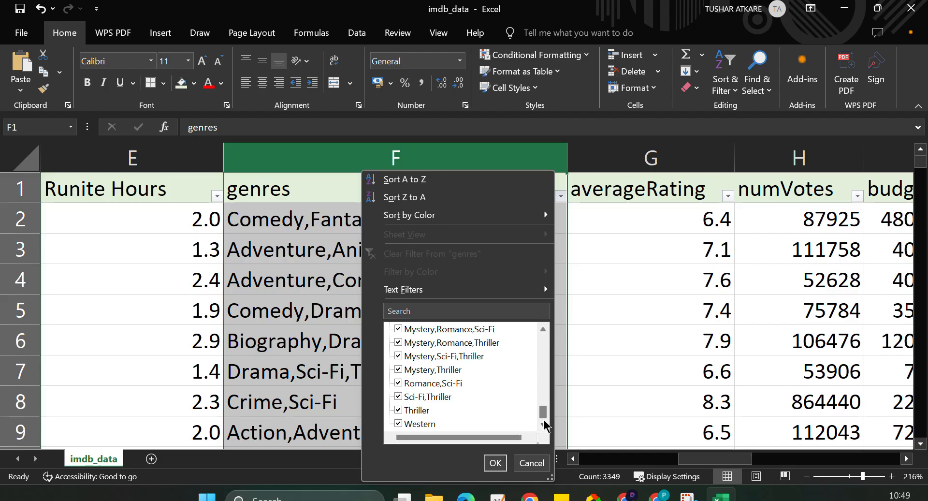
pyautogui.click(596, 368)
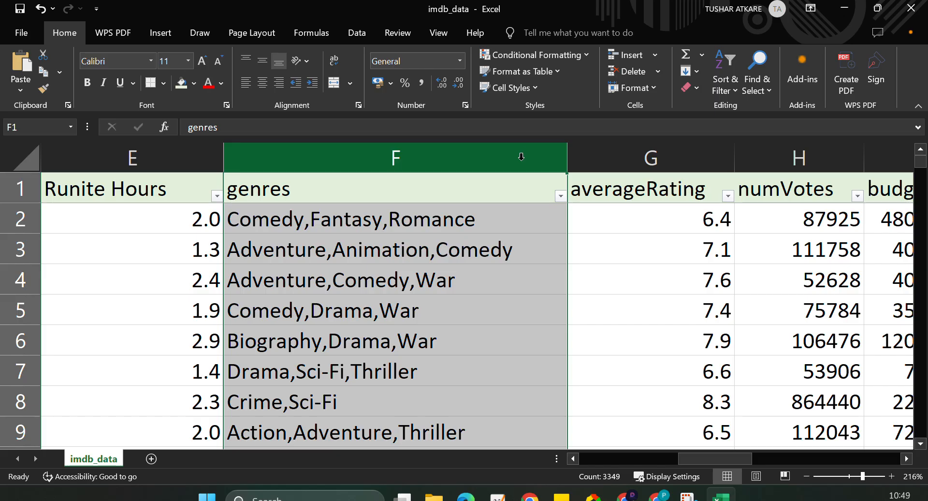
pyautogui.click(296, 223)
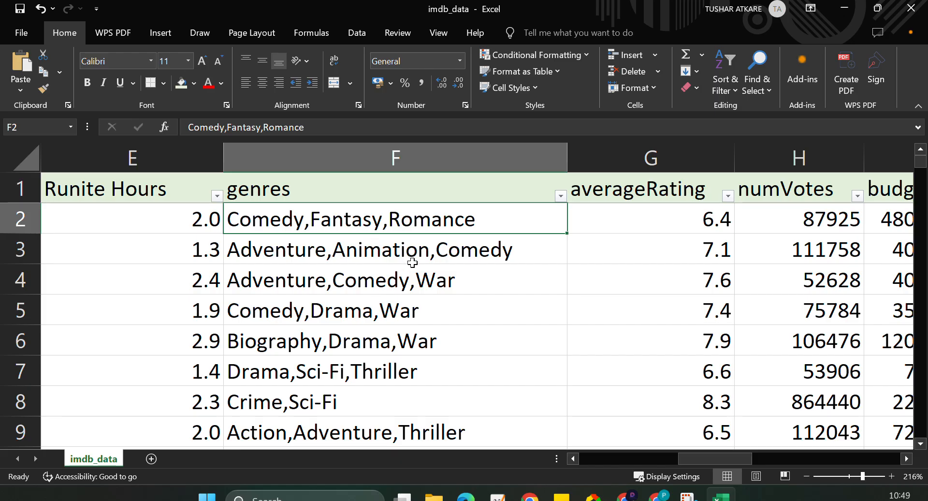
# Try to keep only the first genre in every genres cell by replacing all ",*" matches with nothing.
pyautogui.click(407, 156)
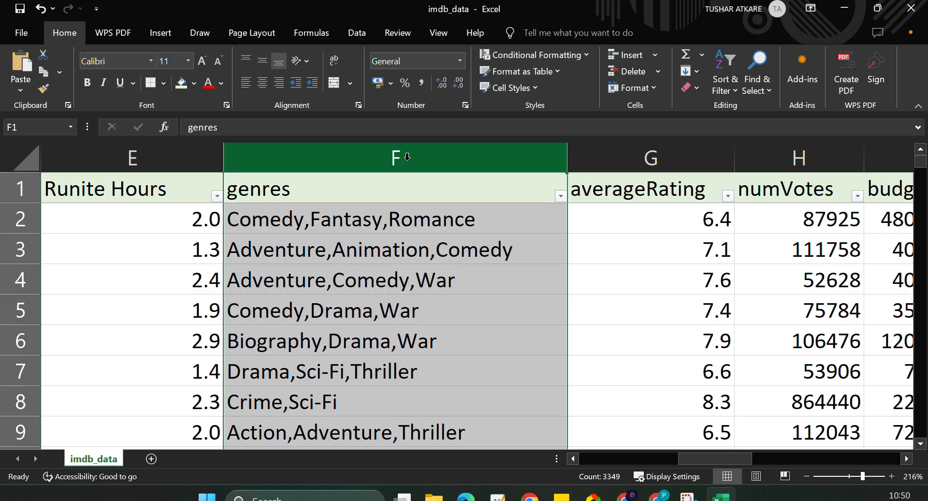
pyautogui.click(774, 91)
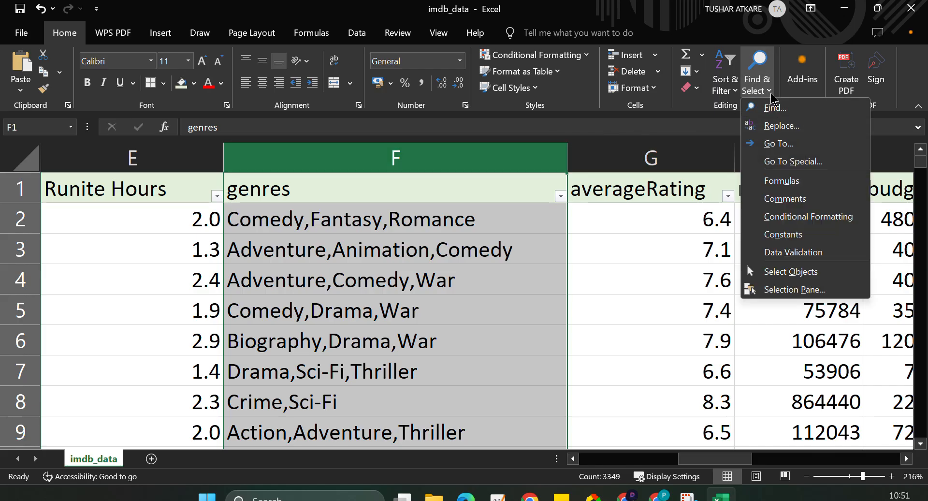
pyautogui.click(778, 126)
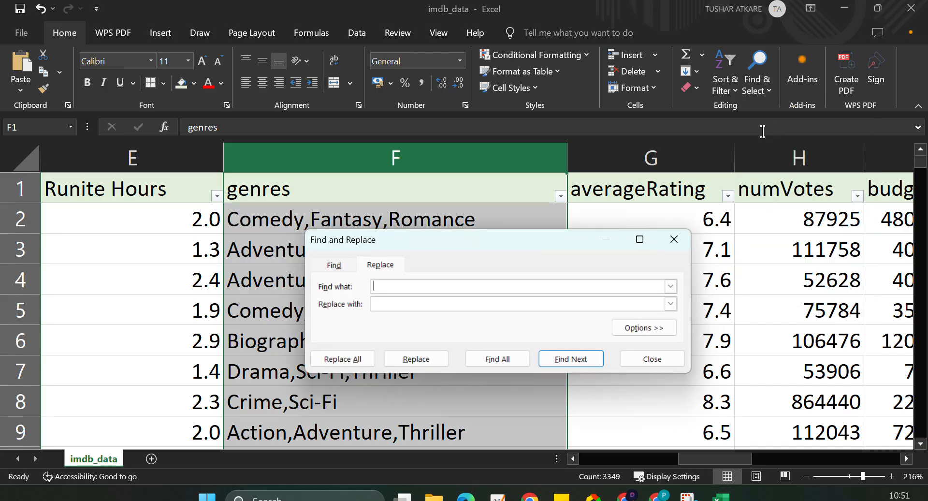
pyautogui.moveTo(414, 240); pyautogui.dragTo(603, 232)
pyautogui.write(',')
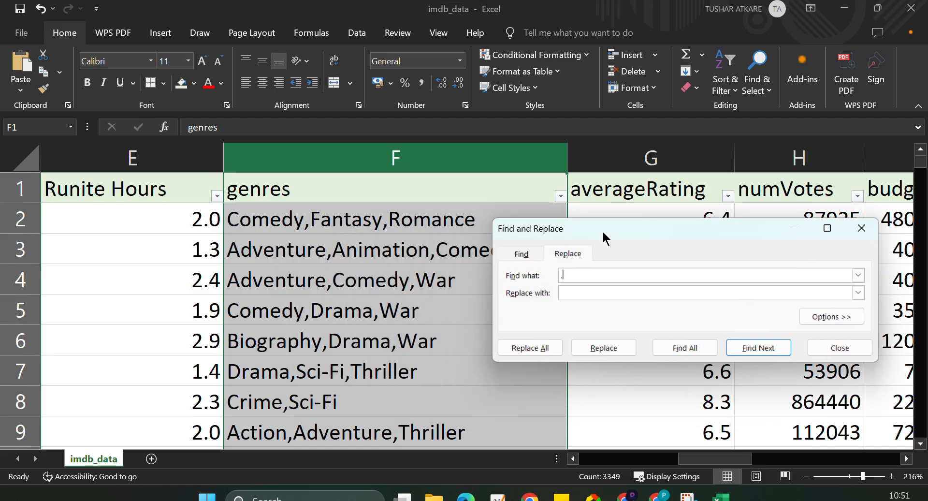
pyautogui.write('*')
pyautogui.click(566, 293)
pyautogui.click(547, 355)
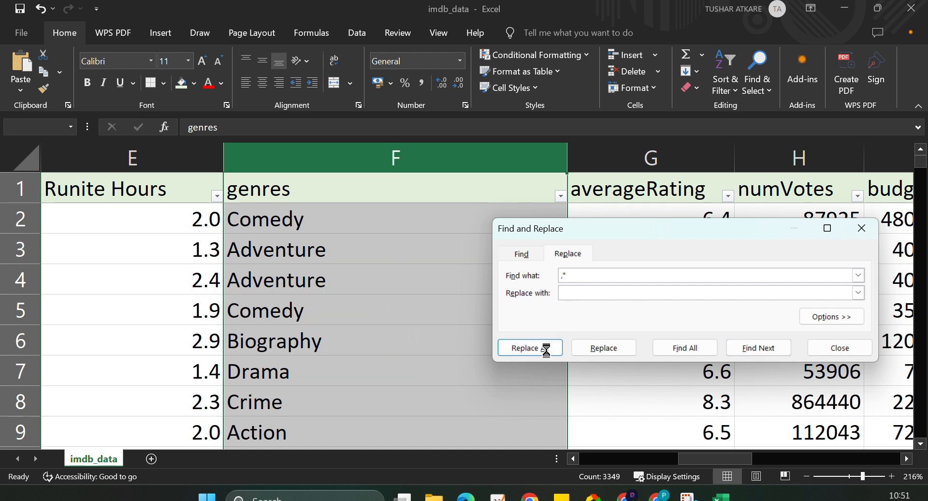
pyautogui.click(470, 287)
# Review the find and replace entries, close the dialog and undo the replacement in the genres column.
pyautogui.moveTo(631, 222); pyautogui.dragTo(588, 145)
pyautogui.click(529, 199)
pyautogui.moveTo(530, 199); pyautogui.dragTo(517, 199)
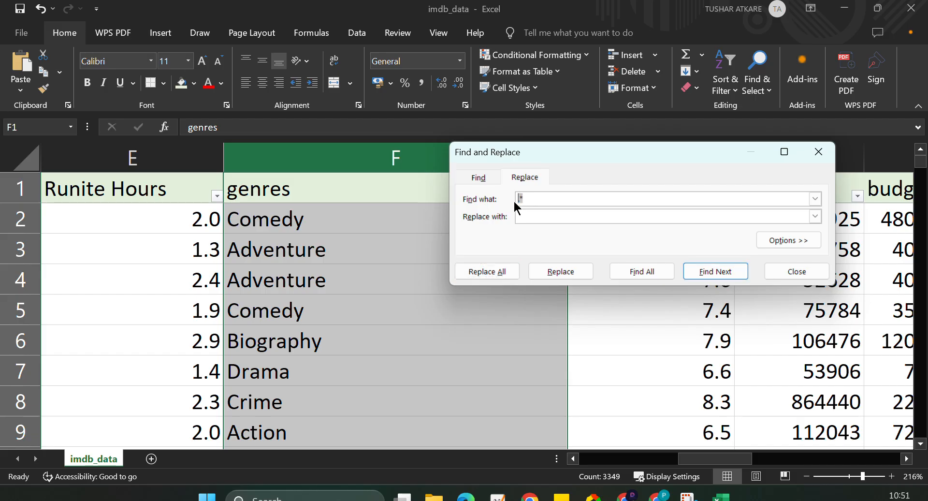
pyautogui.click(526, 217)
pyautogui.click(818, 153)
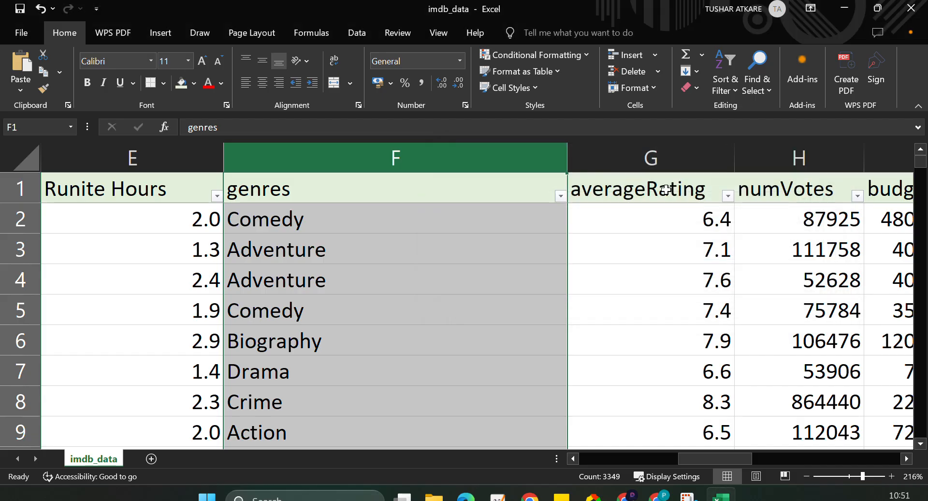
pyautogui.hotkey('ctrl', 'z')
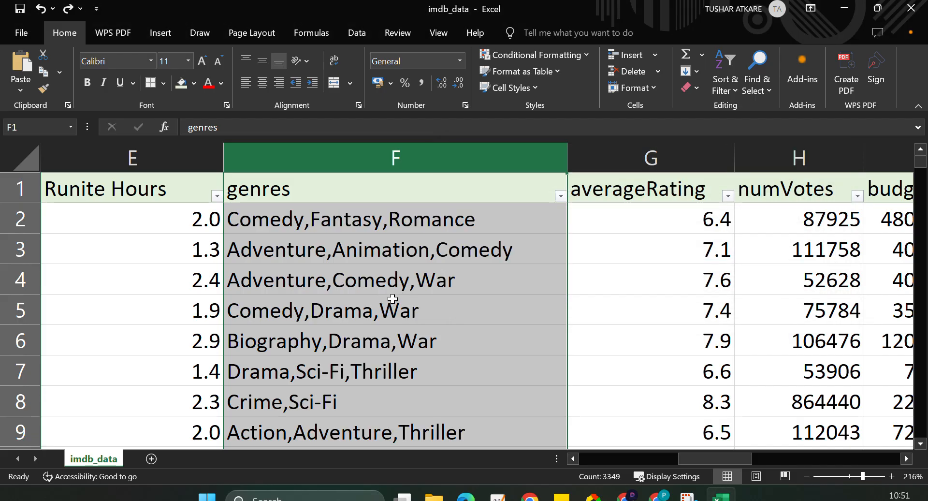
pyautogui.click(486, 275)
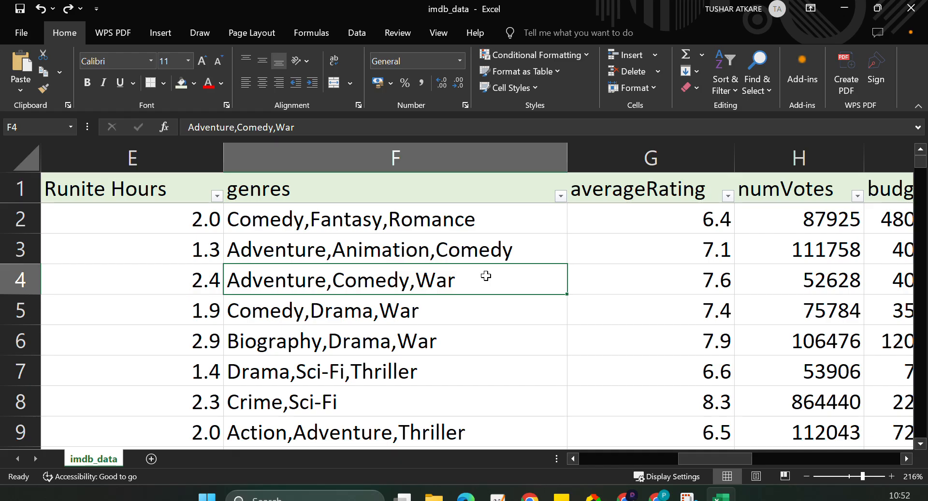
# Narrow the genres column to fit its text and insert two blank columns between genres and averageRating.
pyautogui.moveTo(567, 159); pyautogui.dragTo(515, 160)
pyautogui.rightClick(588, 160)
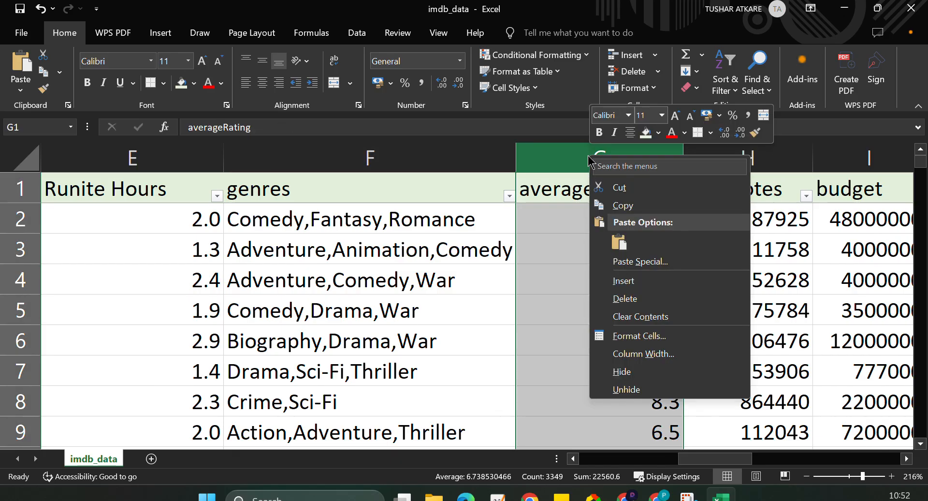
pyautogui.click(628, 281)
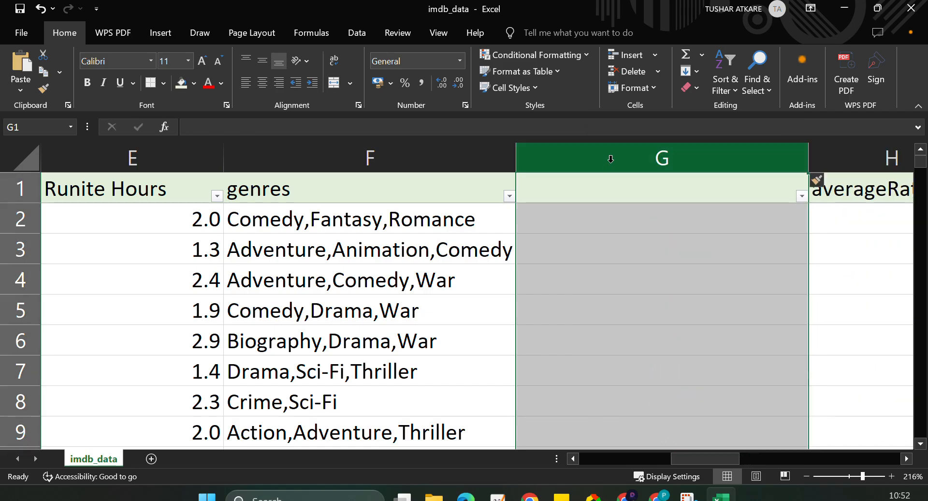
pyautogui.rightClick(610, 159)
pyautogui.click(657, 284)
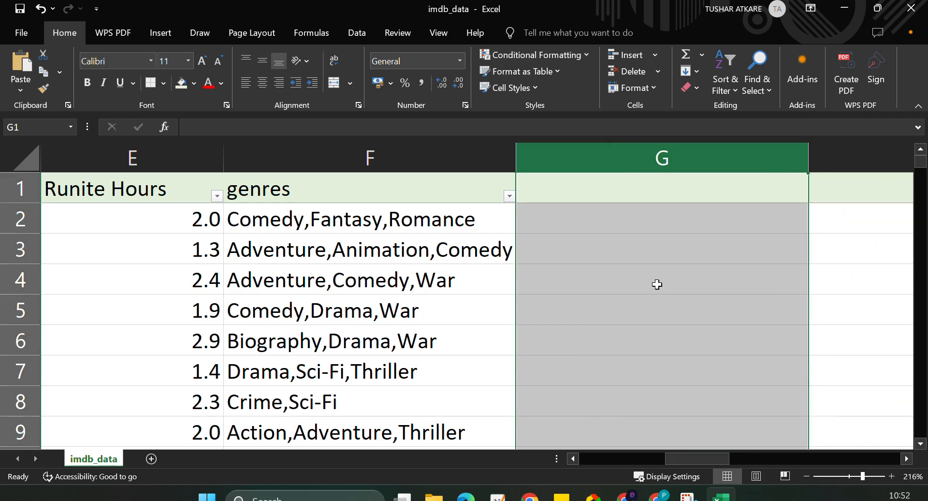
# Narrow the first blank column next to genres to about half its width.
pyautogui.moveTo(808, 161); pyautogui.dragTo(651, 165)
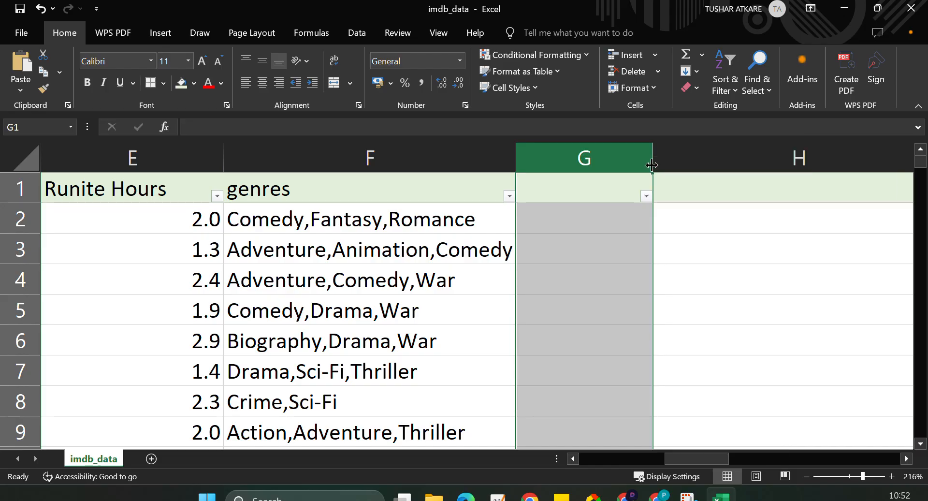
pyautogui.hscroll(6, 652, 165)
pyautogui.hscroll(-8, 652, 165)
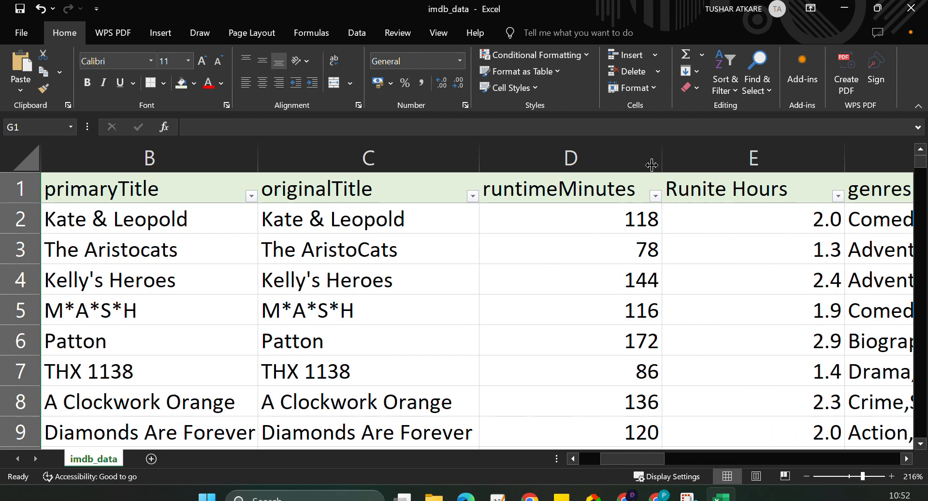
# Narrow the second blank column before averageRating, and narrow the genres column as well.
pyautogui.hscroll(5, 651, 165)
pyautogui.hscroll(-3, 651, 165)
pyautogui.moveTo(650, 161); pyautogui.dragTo(871, 153)
pyautogui.hscroll(3, 871, 154)
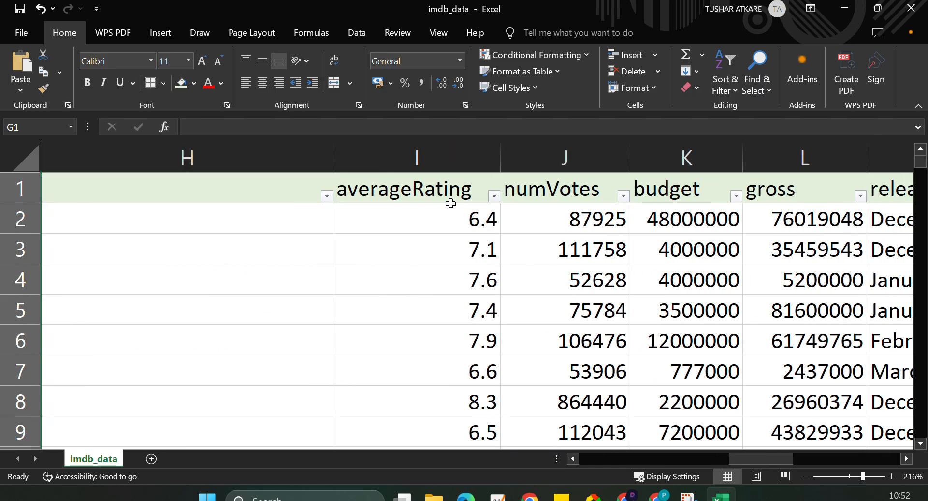
pyautogui.moveTo(335, 160); pyautogui.dragTo(154, 164)
pyautogui.hscroll(-1, 303, 202)
pyautogui.hscroll(-3, 303, 202)
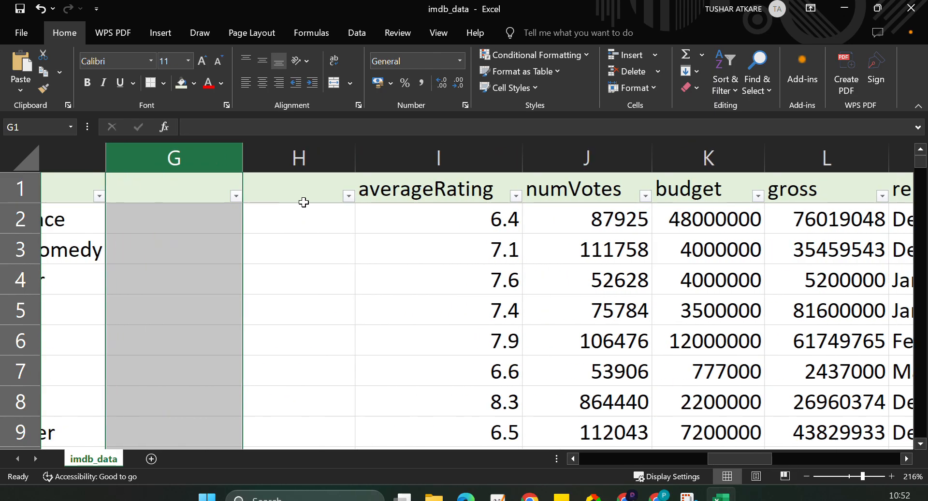
pyautogui.hscroll(-1, 304, 202)
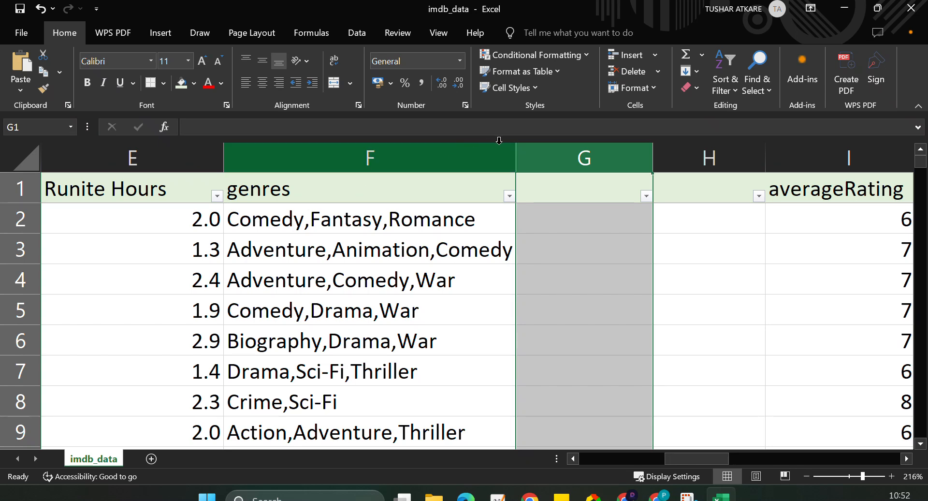
pyautogui.moveTo(517, 156); pyautogui.dragTo(430, 161)
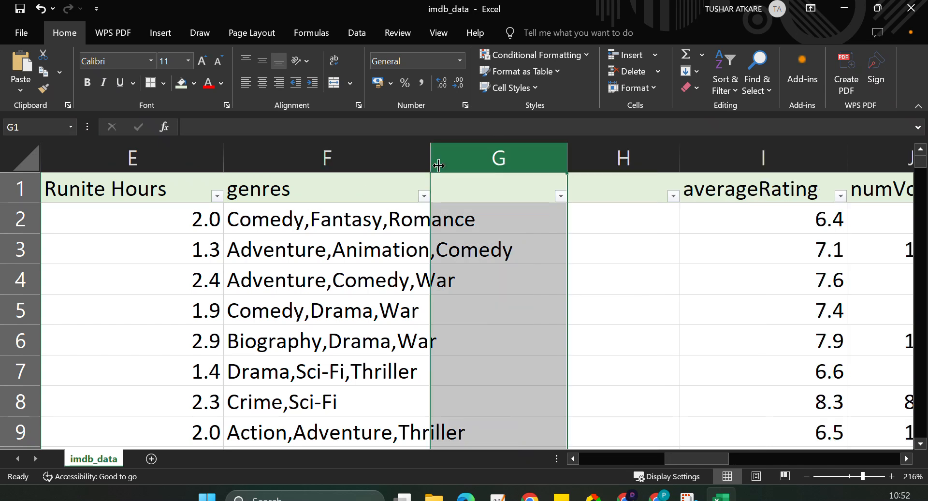
# Insert one more blank column directly after the genres column.
pyautogui.rightClick(527, 150)
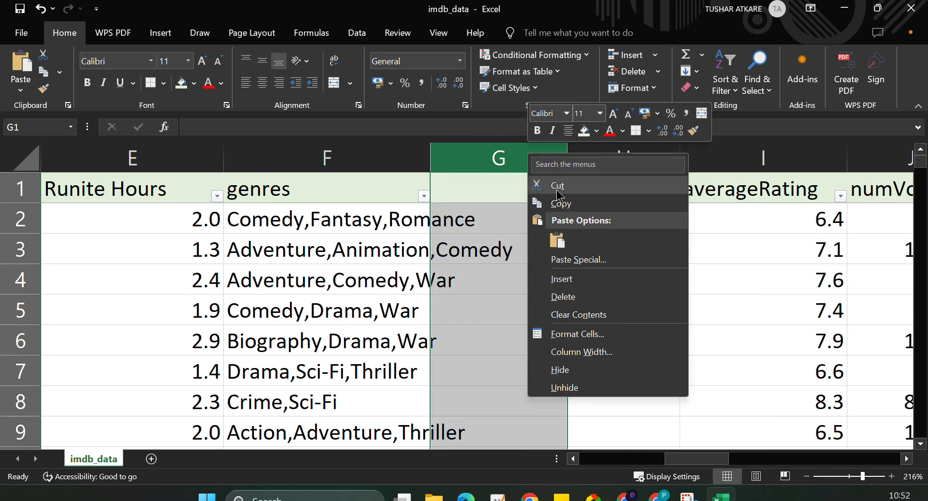
pyautogui.click(587, 276)
pyautogui.click(706, 240)
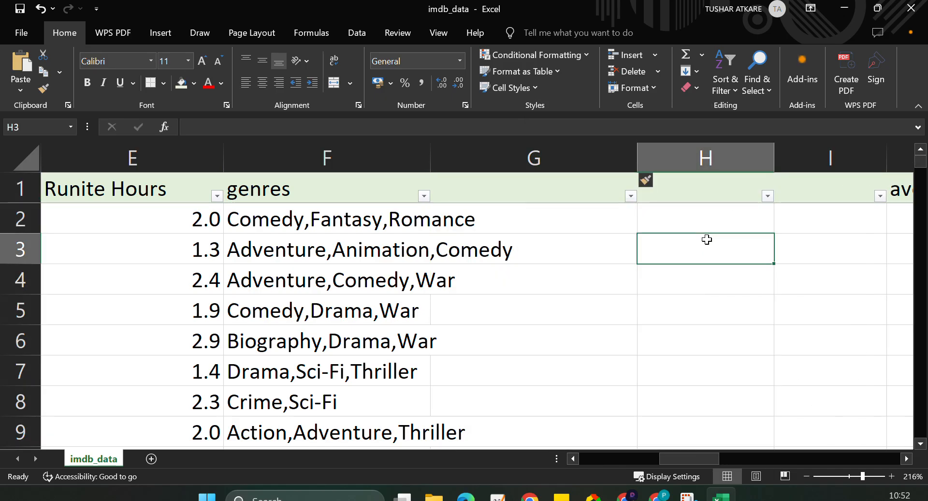
# Start Text to Columns on the genres column with delimited data and enable comma as a delimiter.
pyautogui.click(318, 160)
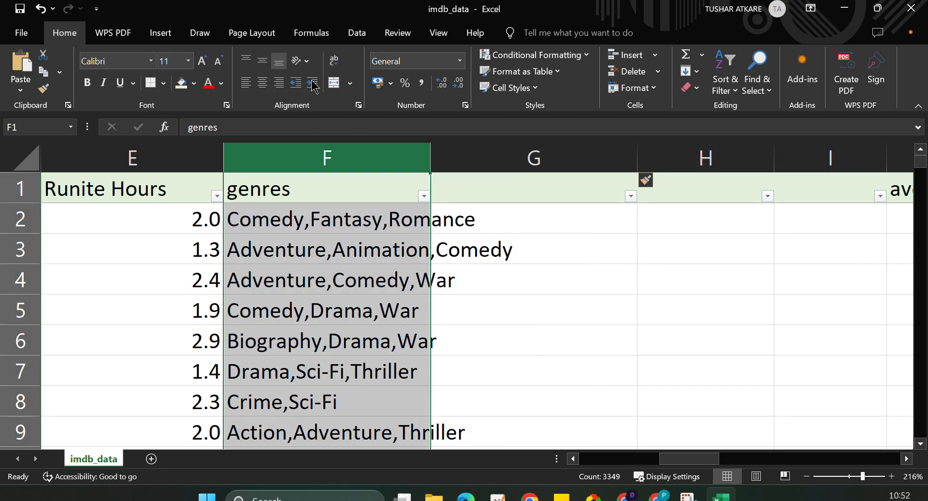
pyautogui.click(354, 36)
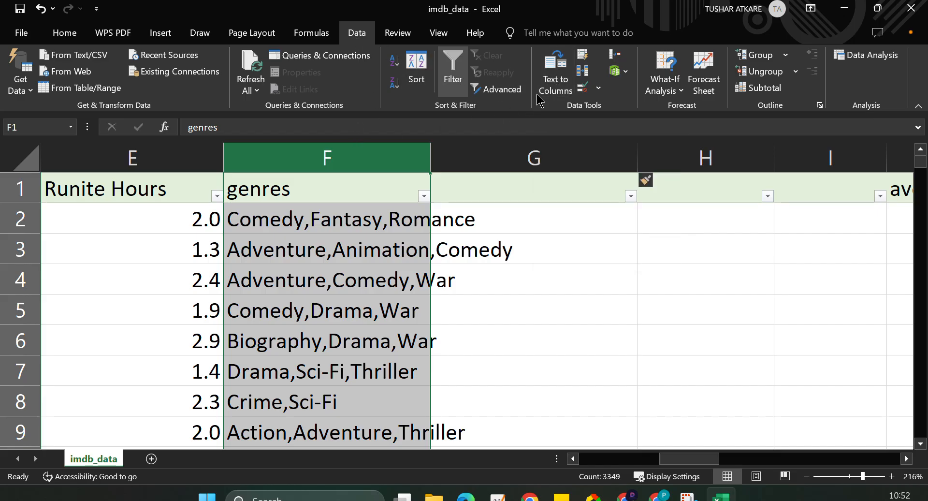
pyautogui.click(553, 83)
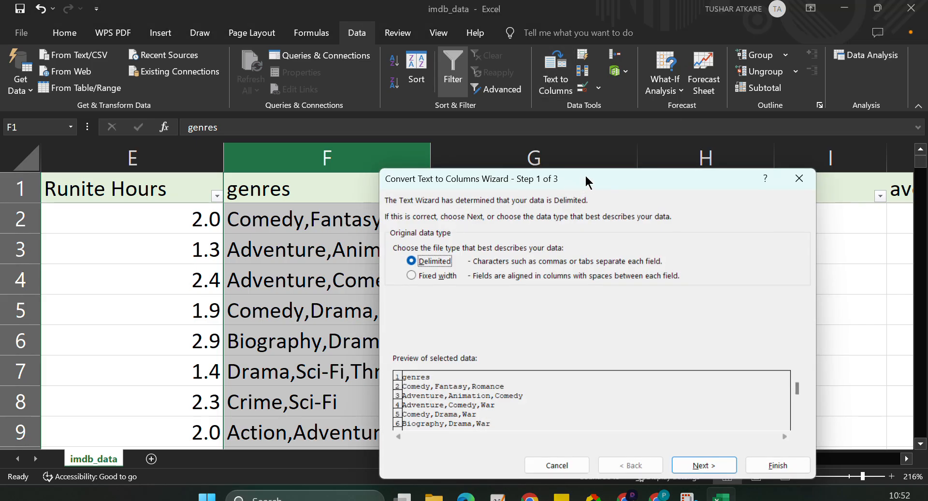
pyautogui.moveTo(586, 179); pyautogui.dragTo(583, 64)
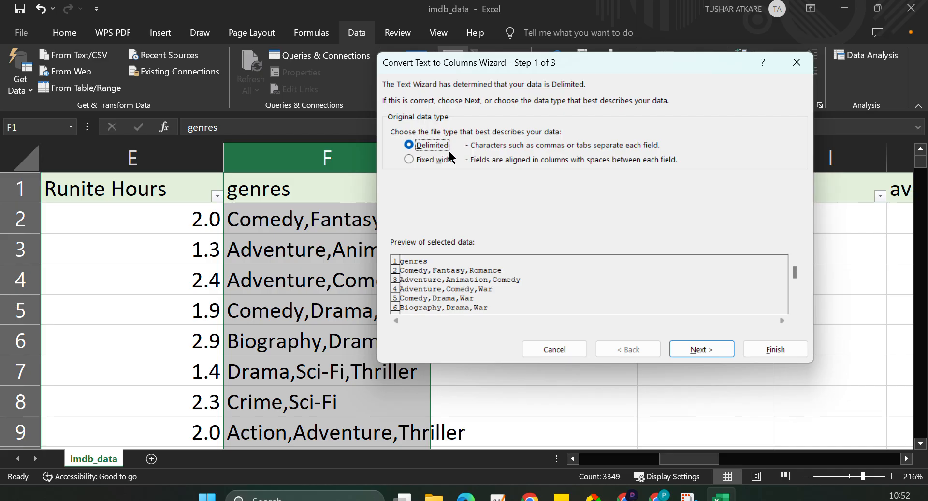
pyautogui.click(697, 351)
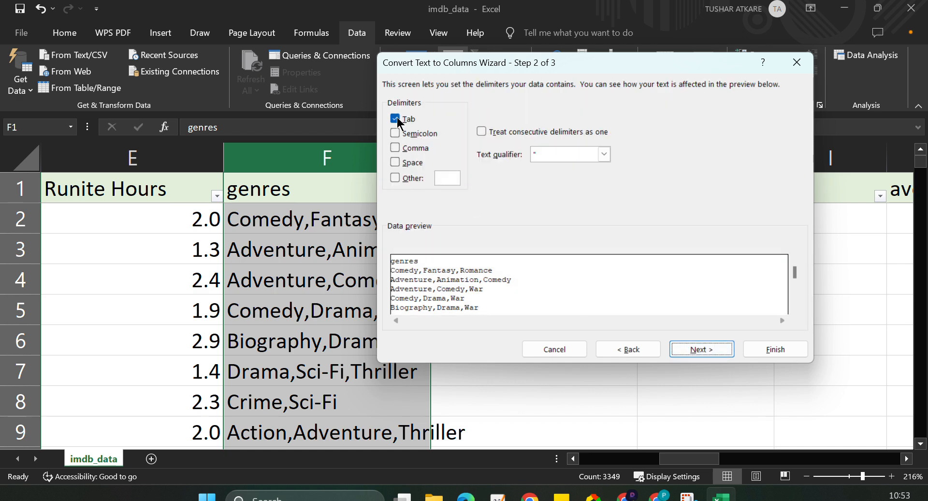
pyautogui.click(395, 148)
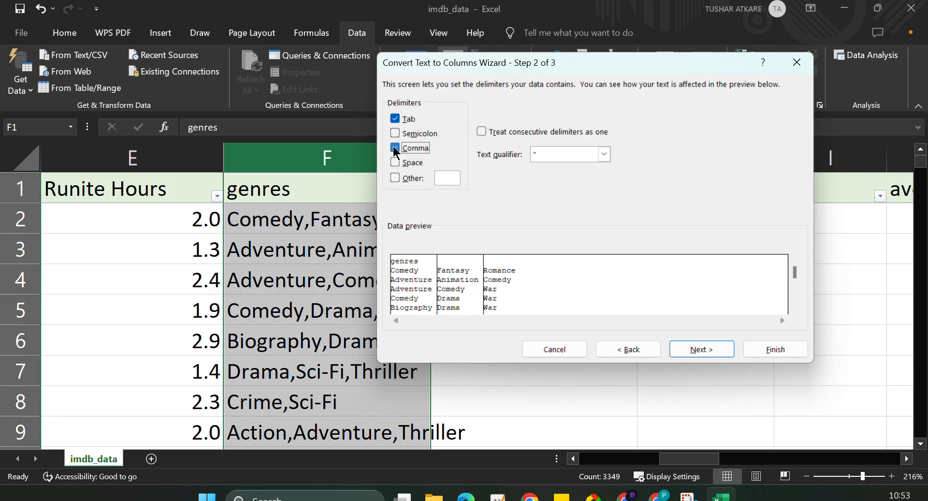
pyautogui.click(395, 148)
pyautogui.click(395, 148)
pyautogui.click(395, 148)
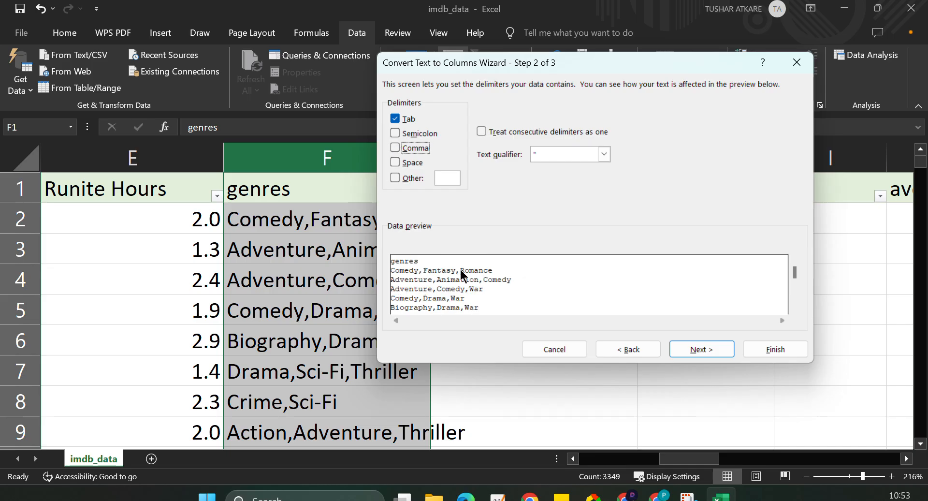
pyautogui.click(394, 144)
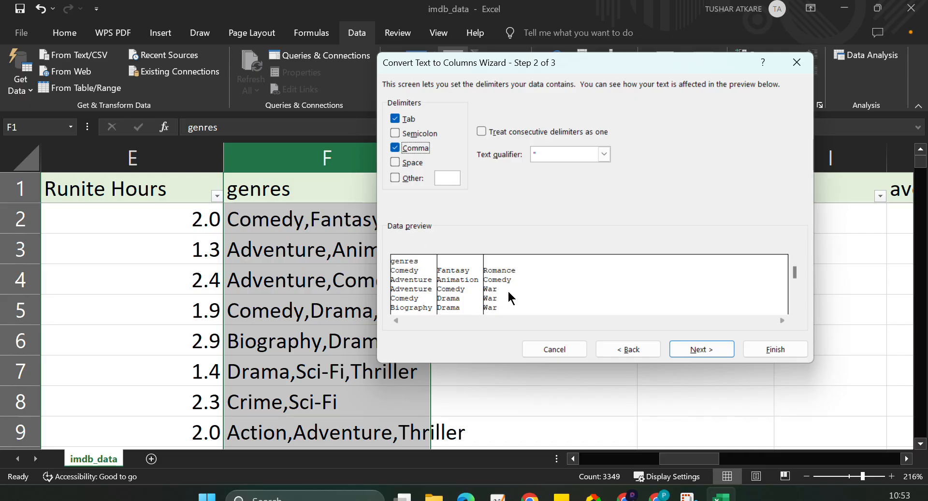
# Set the first split column's data format to Text and finish the genres split, allowing existing data to be replaced.
pyautogui.click(703, 351)
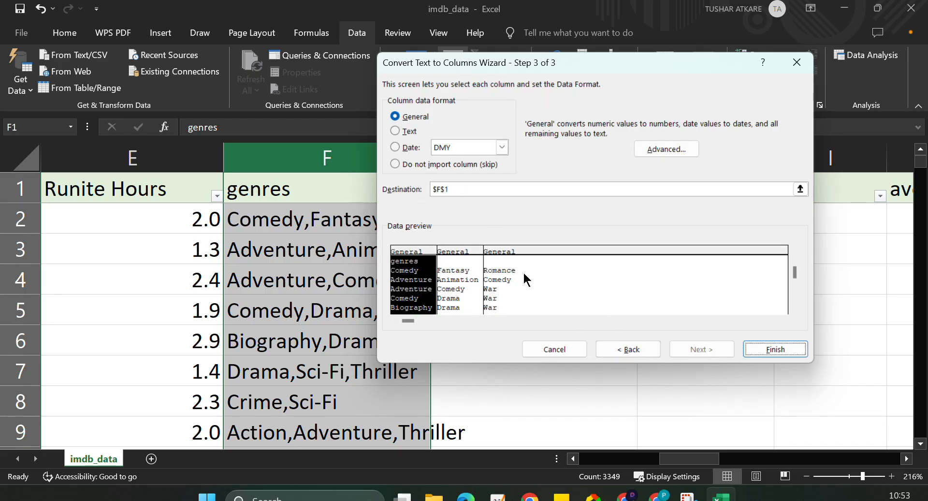
pyautogui.click(394, 131)
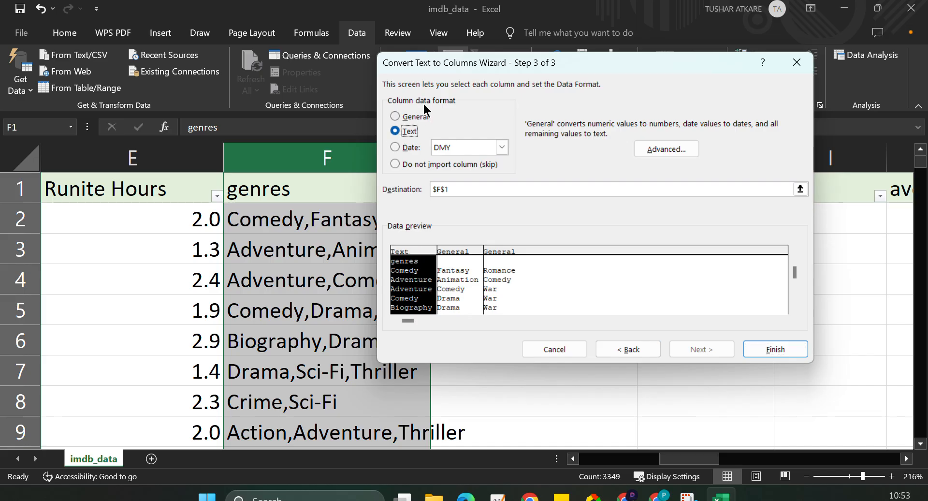
pyautogui.click(773, 349)
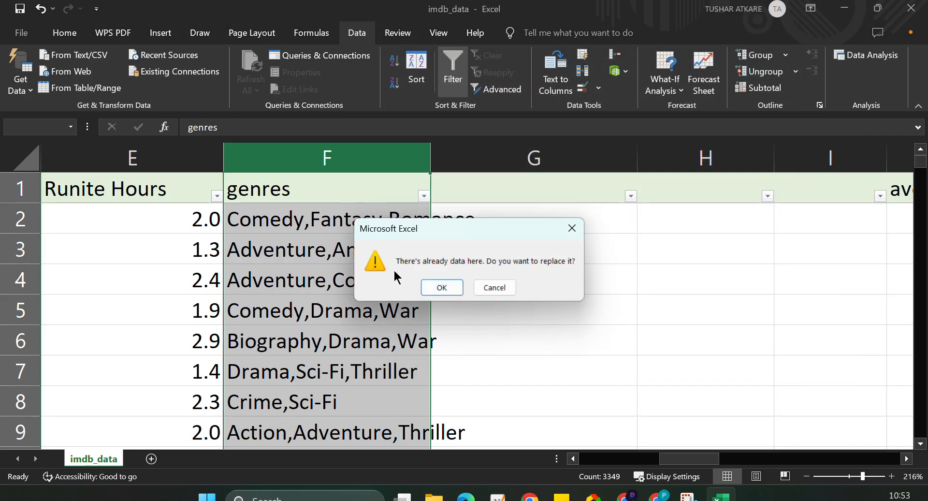
pyautogui.click(441, 287)
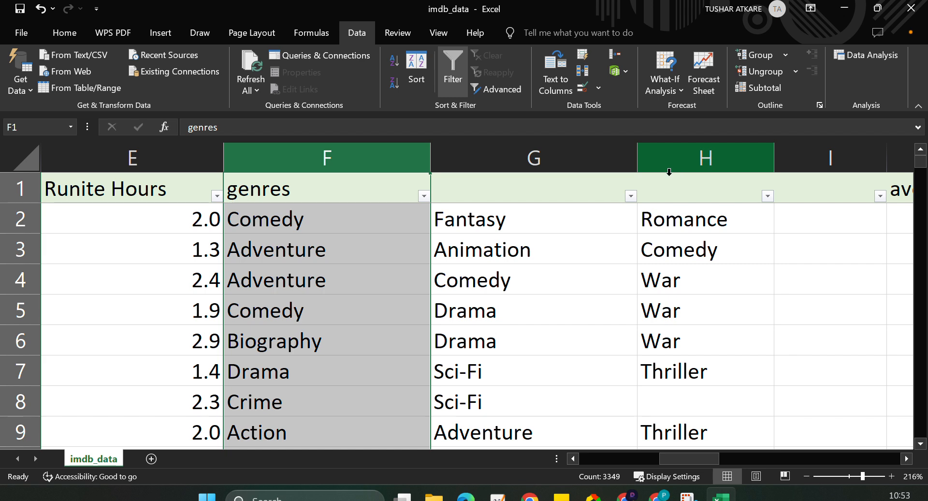
# Check the split genres in row 2 and delete the spare blank column before averageRating.
pyautogui.click(282, 219)
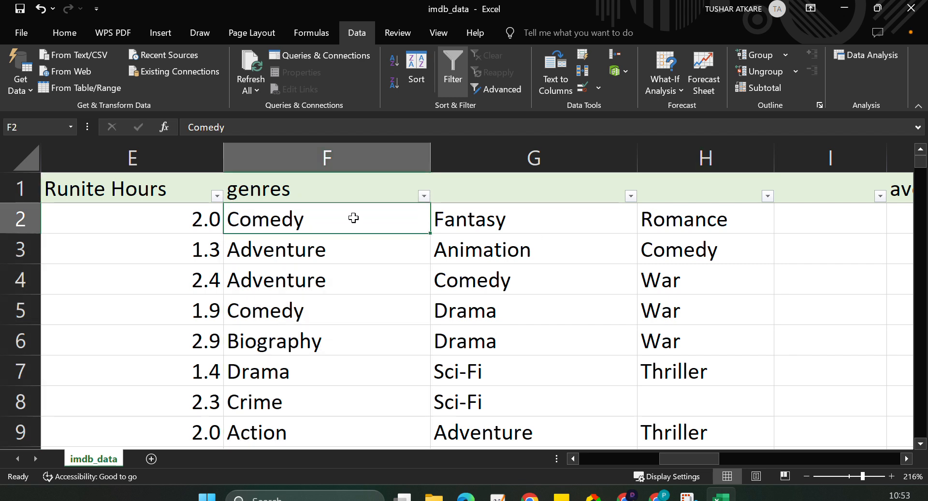
pyautogui.click(527, 221)
pyautogui.click(706, 224)
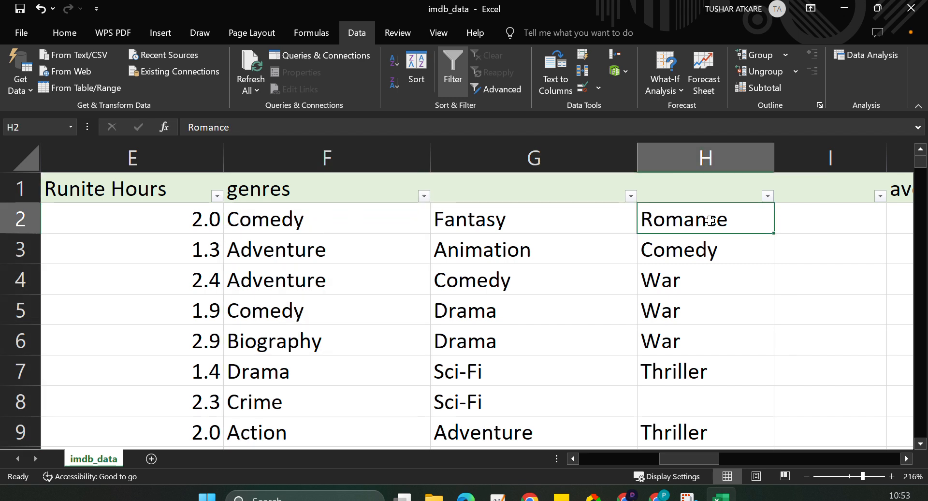
pyautogui.rightClick(820, 162)
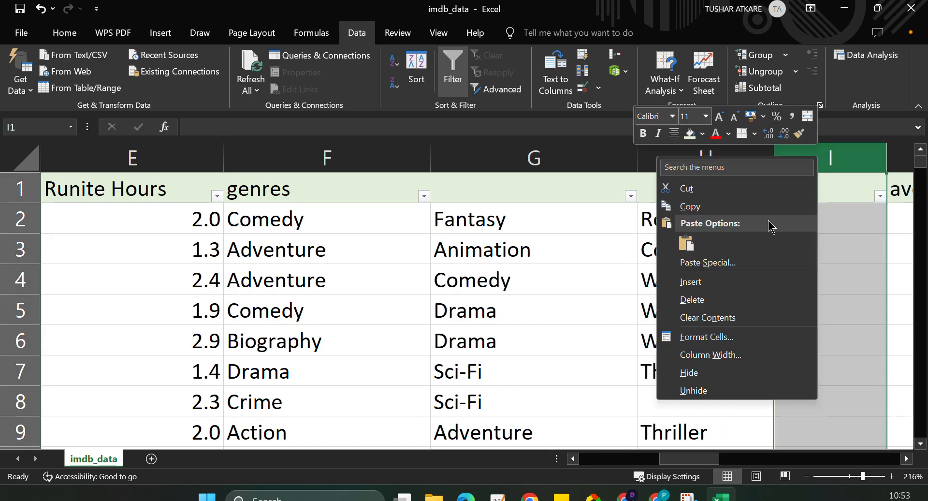
pyautogui.click(725, 300)
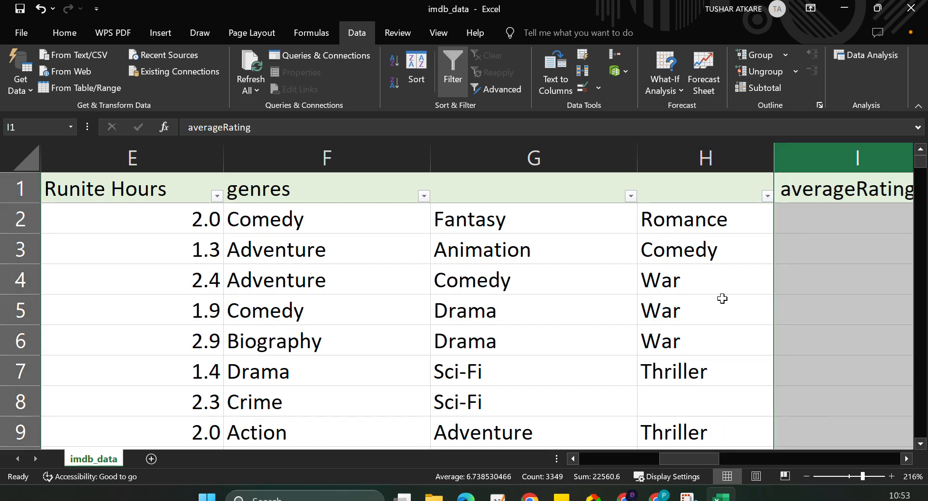
# Name the headers of the three split genre columns genres1, genres2 and genres3.
pyautogui.click(335, 189)
pyautogui.doubleClick(334, 189)
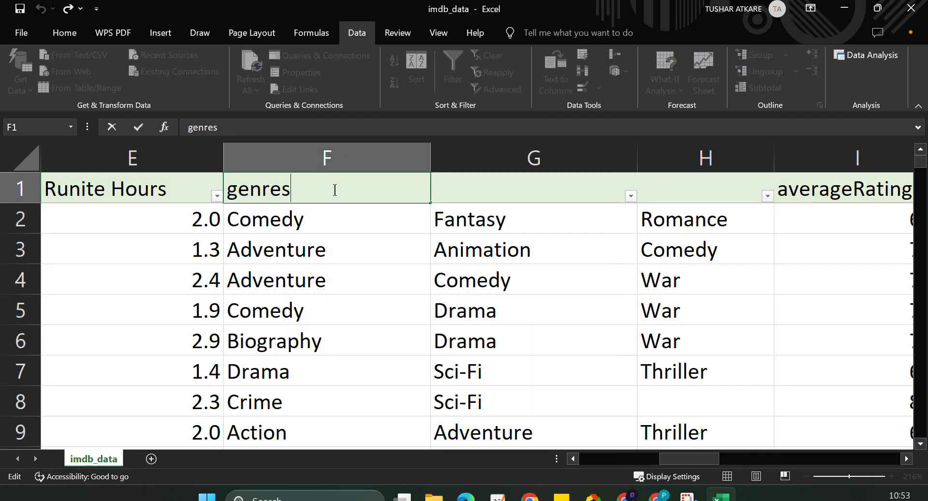
pyautogui.write('1')
pyautogui.click(529, 191)
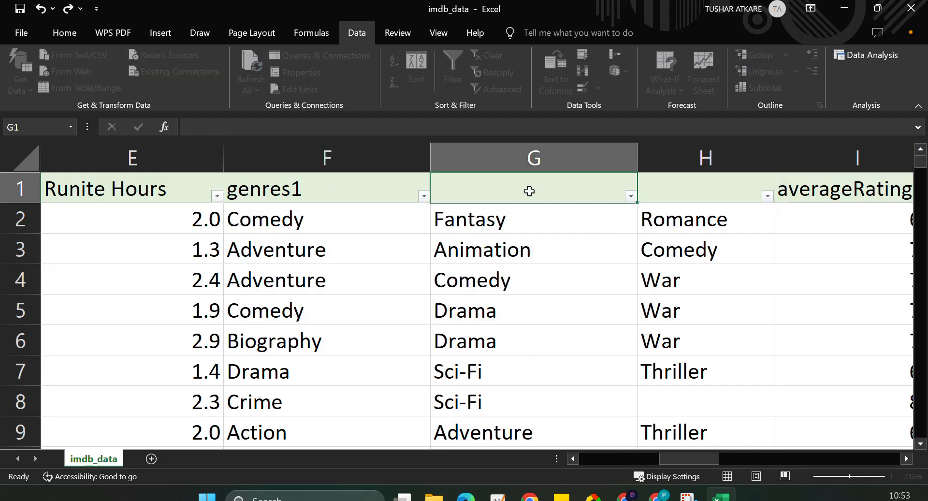
pyautogui.doubleClick(529, 192)
pyautogui.write('genres2')
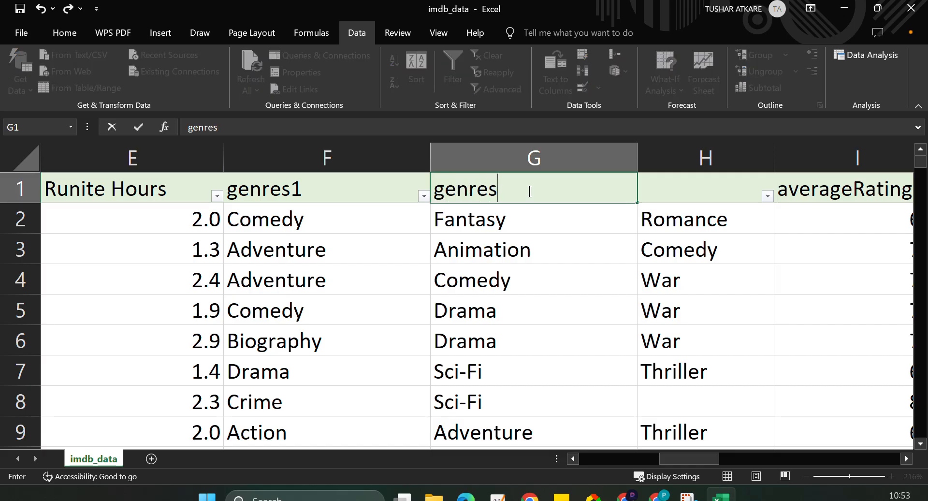
pyautogui.click(700, 185)
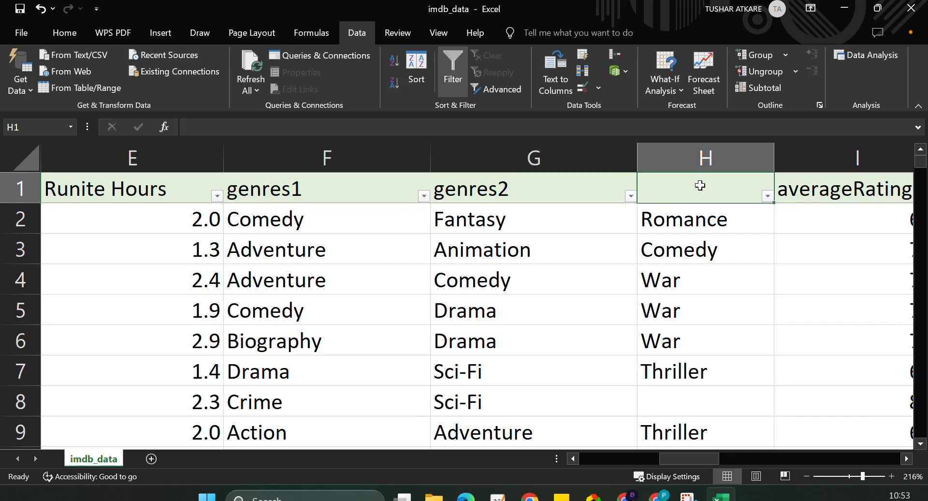
pyautogui.doubleClick(700, 186)
pyautogui.write('genres3')
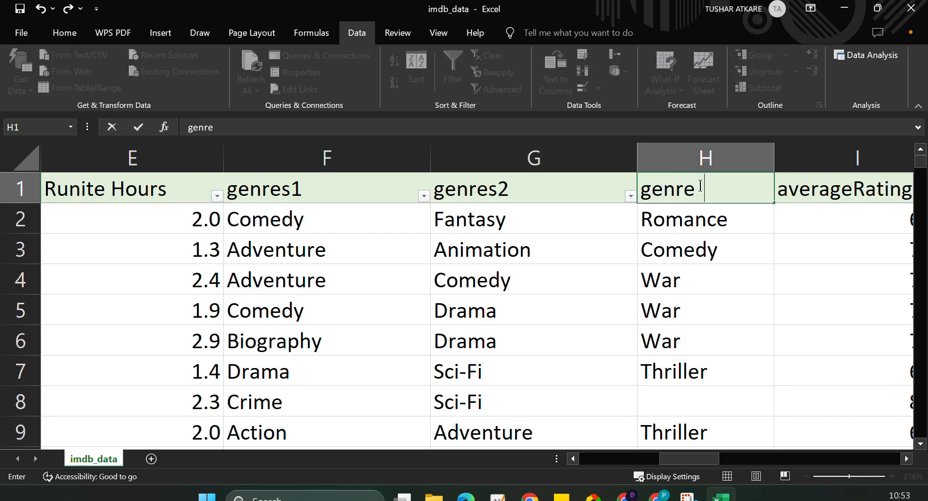
pyautogui.click(680, 273)
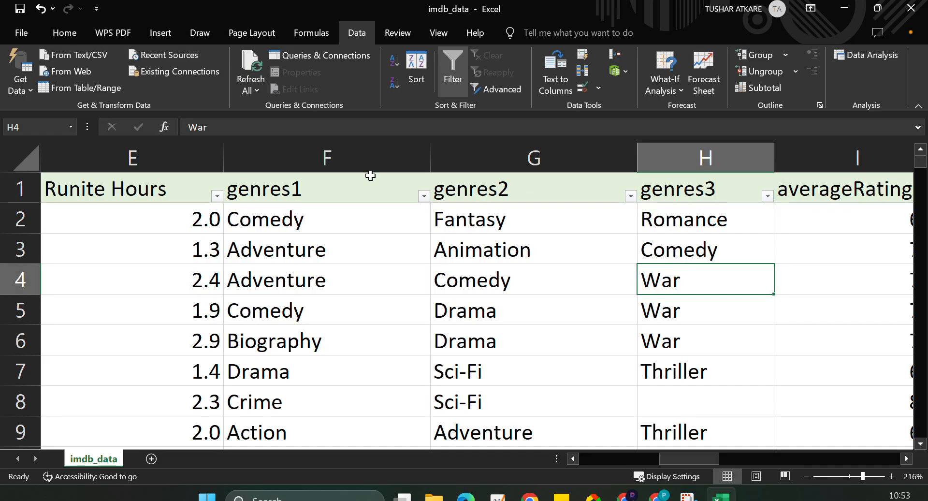
# Examine the filter values of the genres2 column down to the end of the list.
pyautogui.click(630, 195)
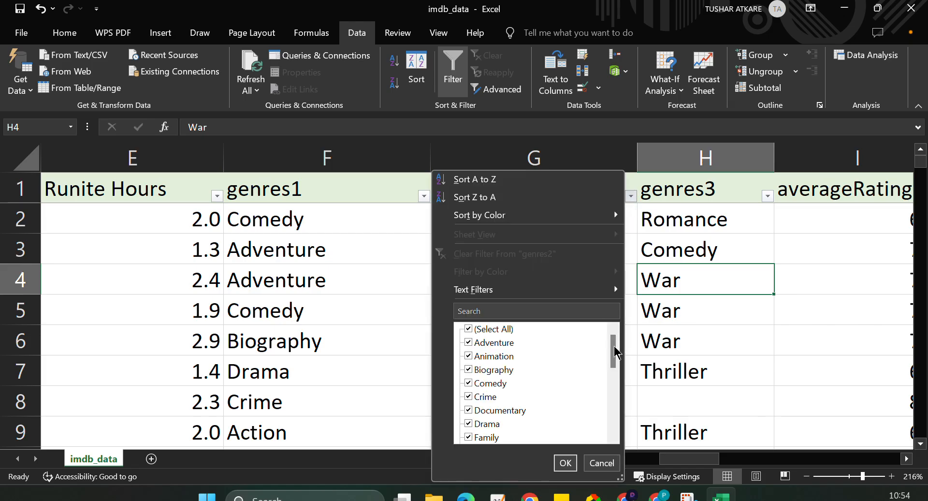
pyautogui.moveTo(614, 352); pyautogui.dragTo(613, 425)
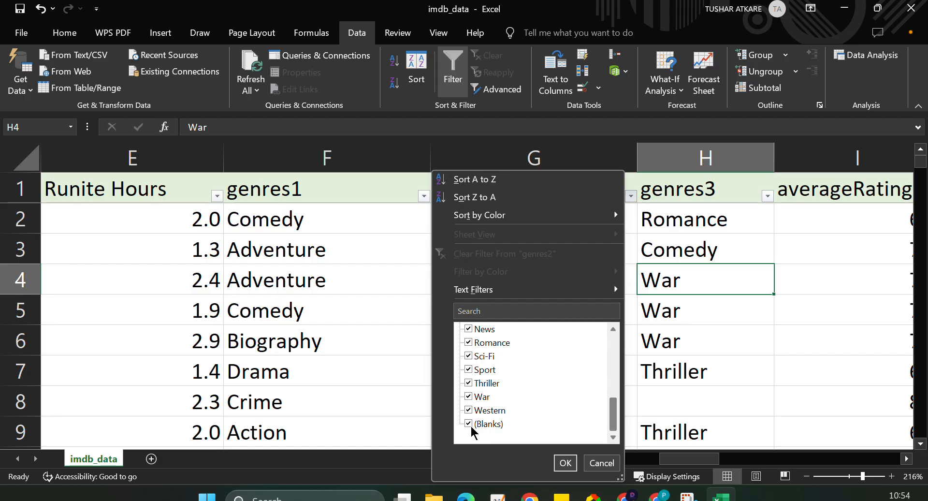
pyautogui.click(672, 346)
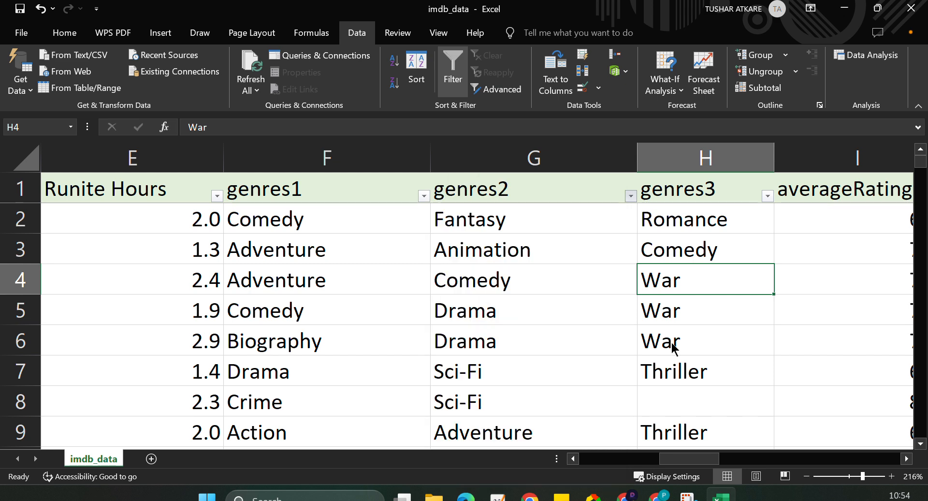
# Replace all blank cells in the genres2 column with Unknown.
pyautogui.click(556, 161)
pyautogui.hscroll(1, 599, 248)
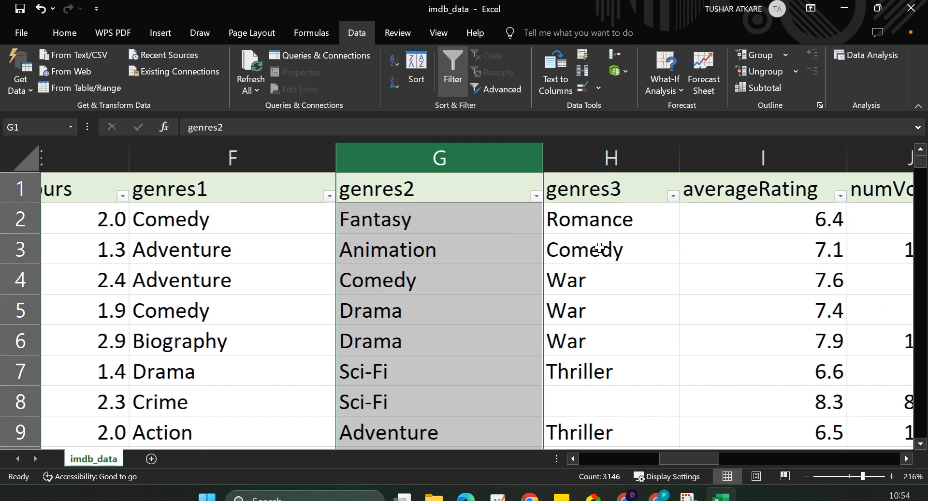
pyautogui.hscroll(1, 598, 248)
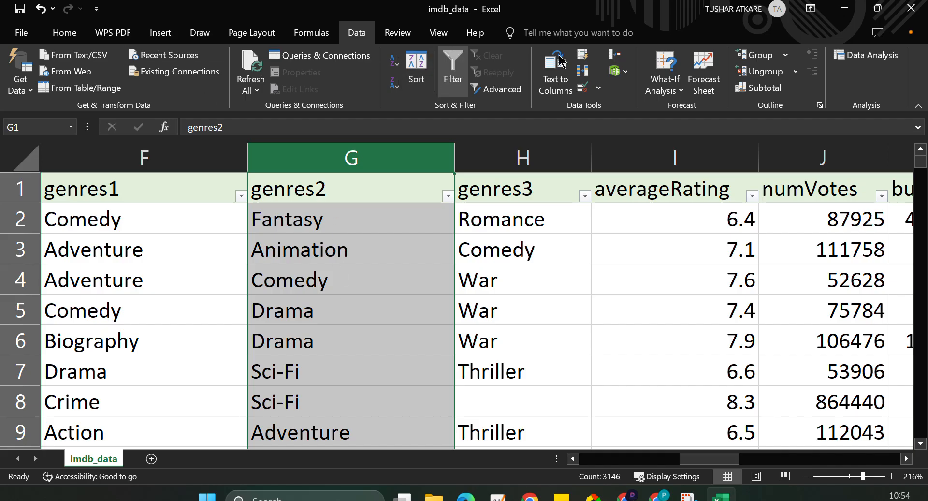
pyautogui.click(77, 33)
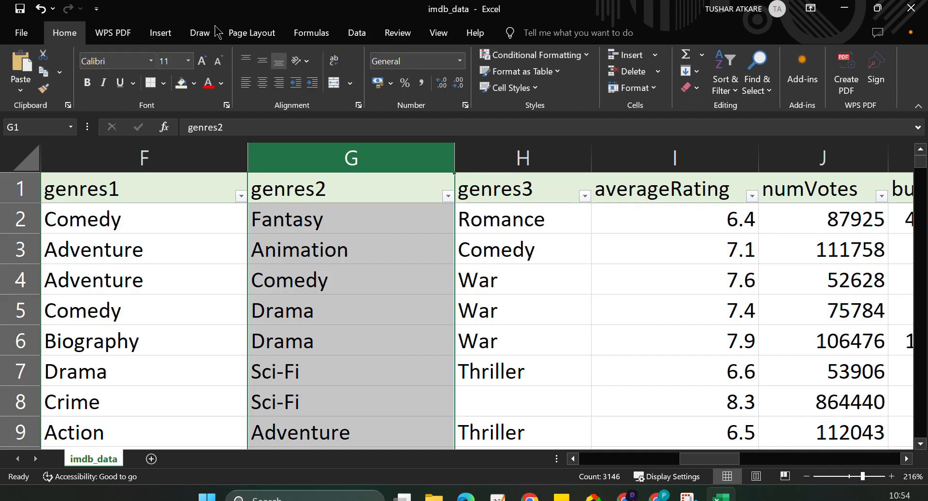
pyautogui.click(765, 92)
pyautogui.click(781, 127)
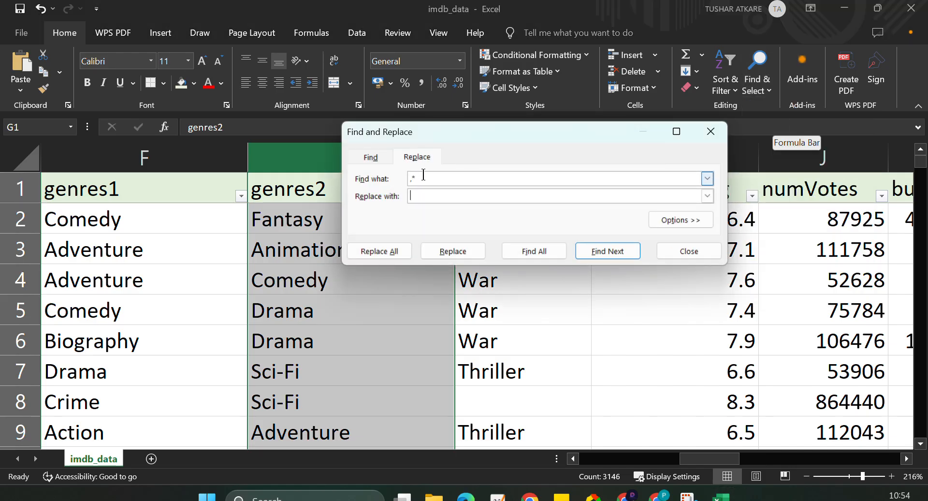
pyautogui.click(423, 175)
pyautogui.press('BackSpace')
pyautogui.press('BackSpace')
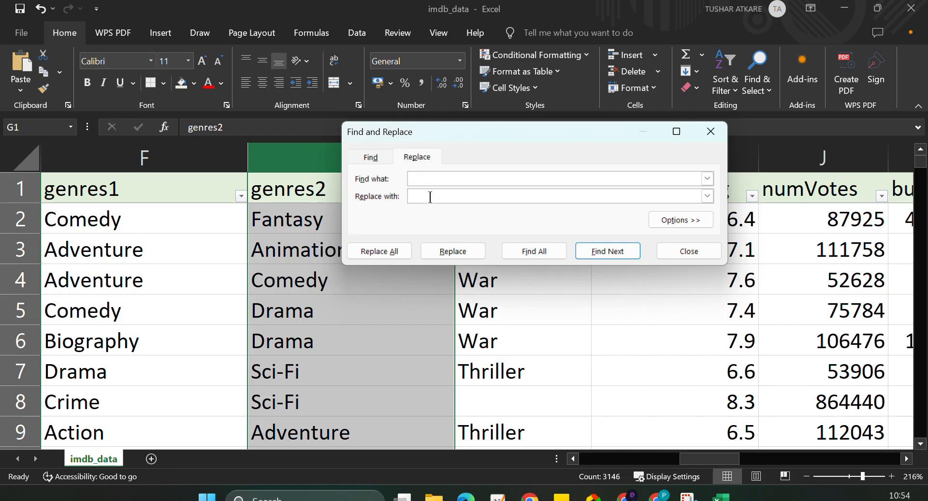
pyautogui.write('Unknows')
pyautogui.press('BackSpace')
pyautogui.write('n')
pyautogui.click(387, 253)
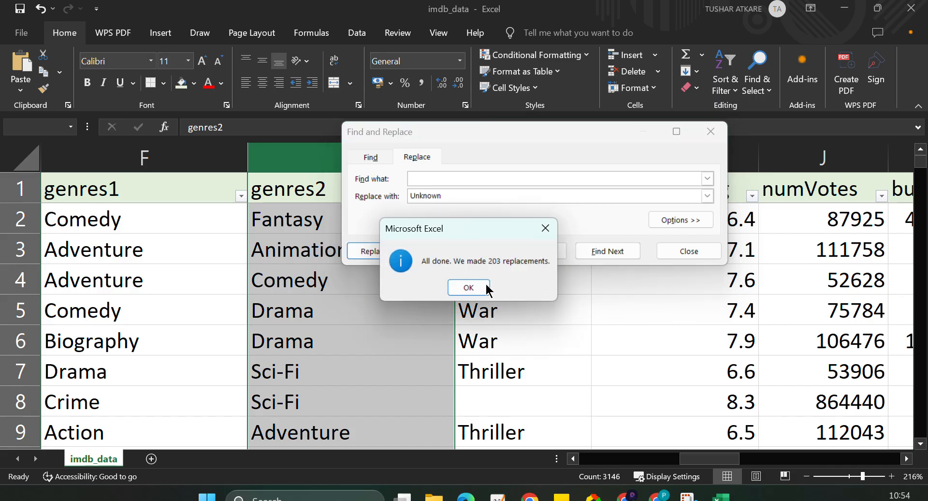
pyautogui.click(469, 287)
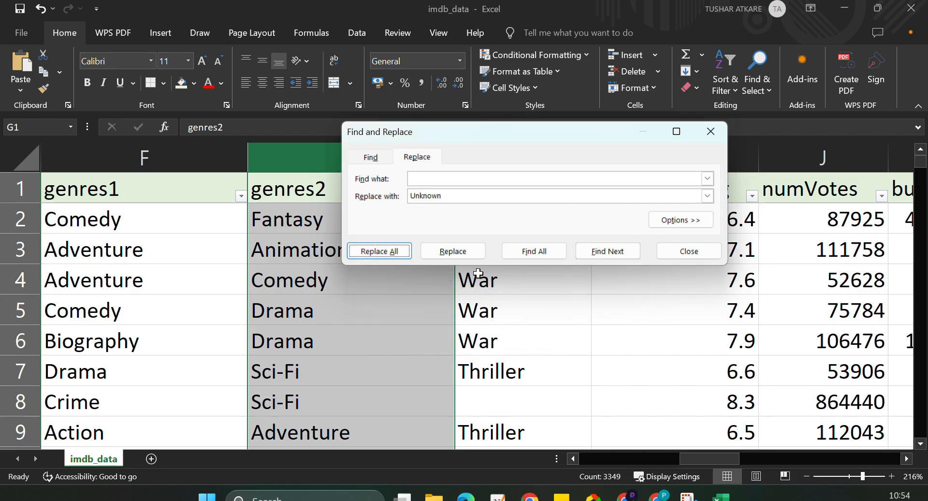
pyautogui.click(711, 130)
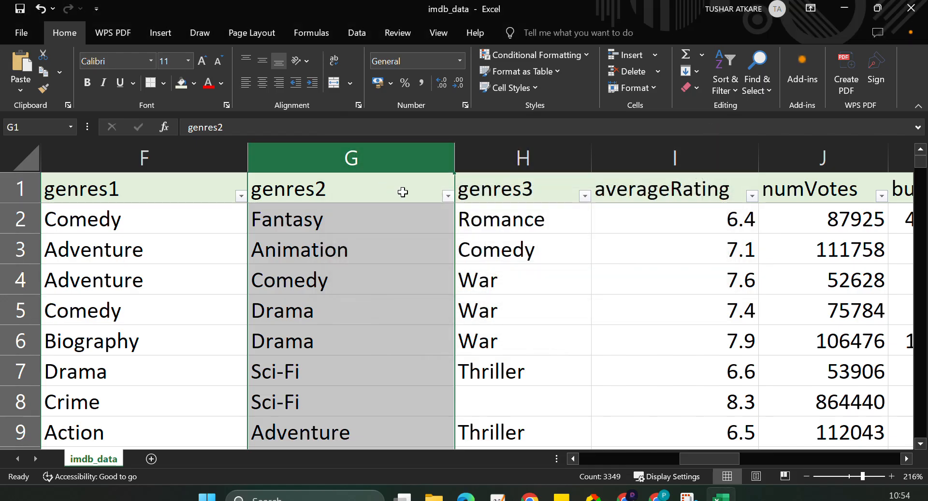
# Check the filter values of the genres2 and genres3 columns down to the end of their lists for blanks.
pyautogui.click(448, 195)
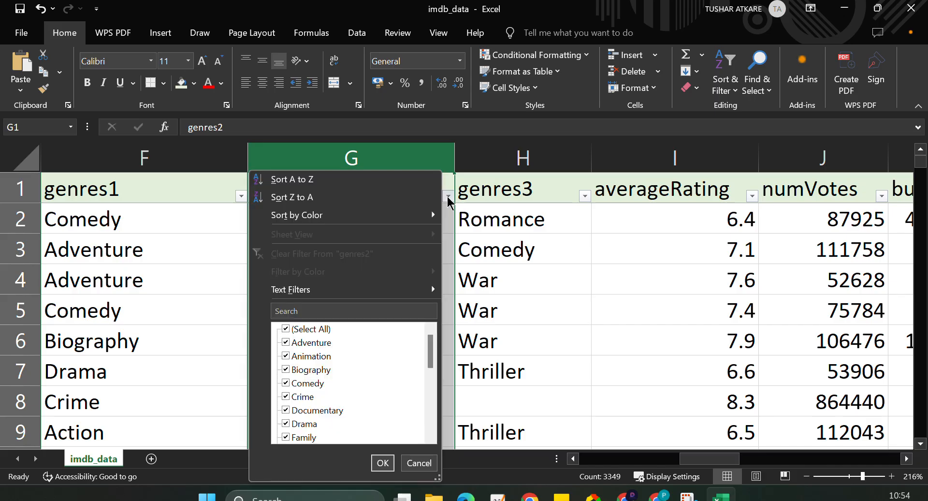
pyautogui.moveTo(430, 352); pyautogui.dragTo(422, 437)
pyautogui.click(522, 266)
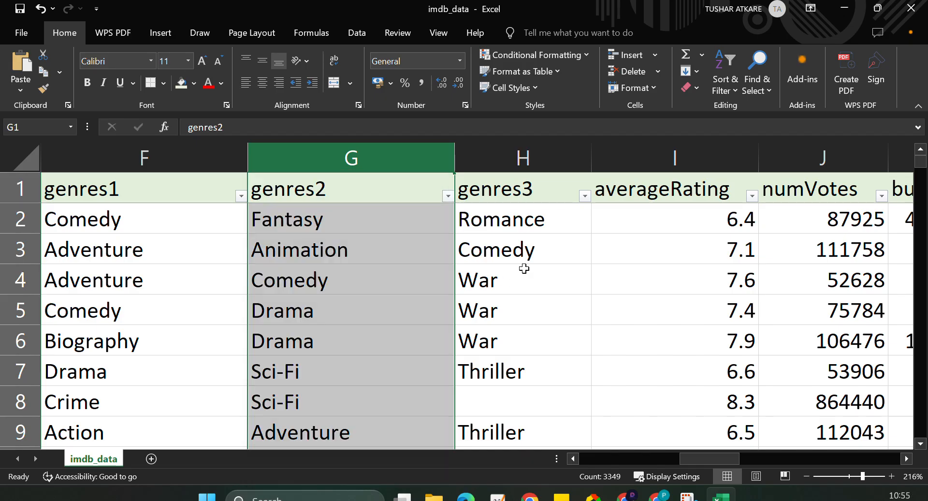
pyautogui.click(585, 196)
pyautogui.moveTo(568, 341); pyautogui.dragTo(567, 410)
pyautogui.click(636, 341)
# Replace all blank cells in the genres3 column with Unknown.
pyautogui.click(534, 158)
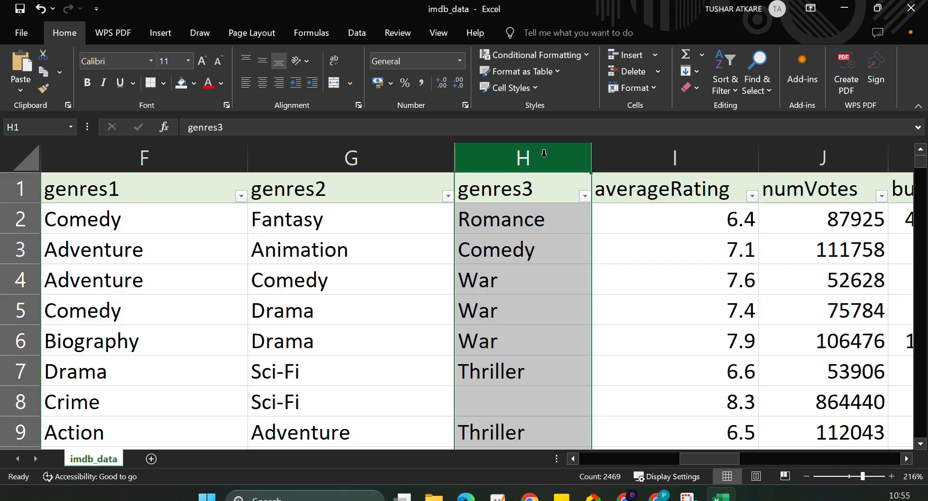
pyautogui.click(770, 98)
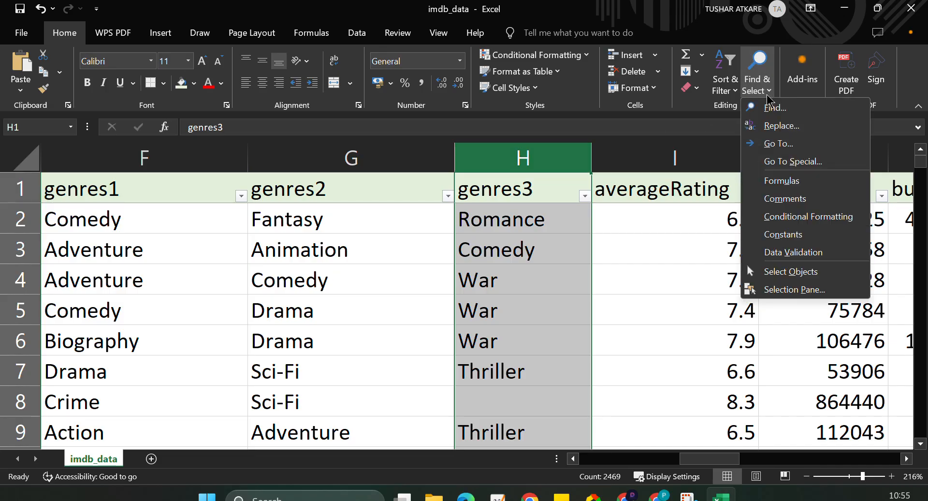
pyautogui.click(774, 127)
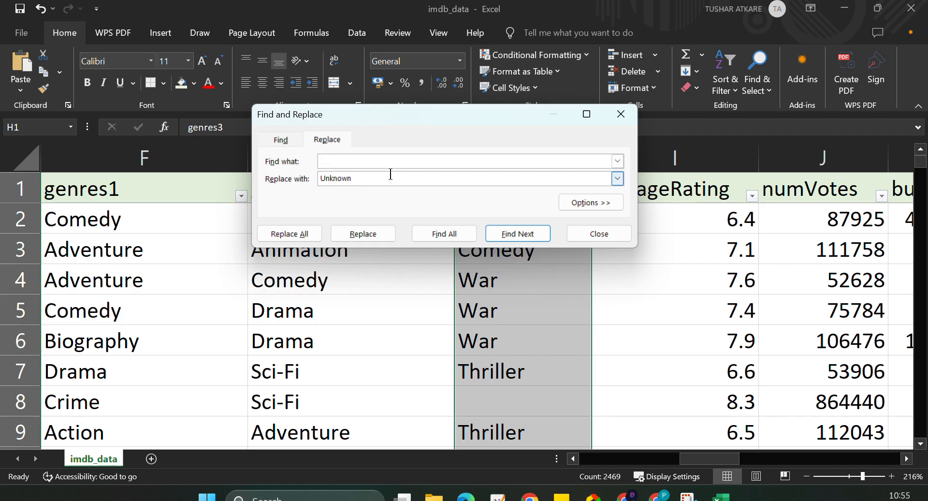
pyautogui.click(288, 234)
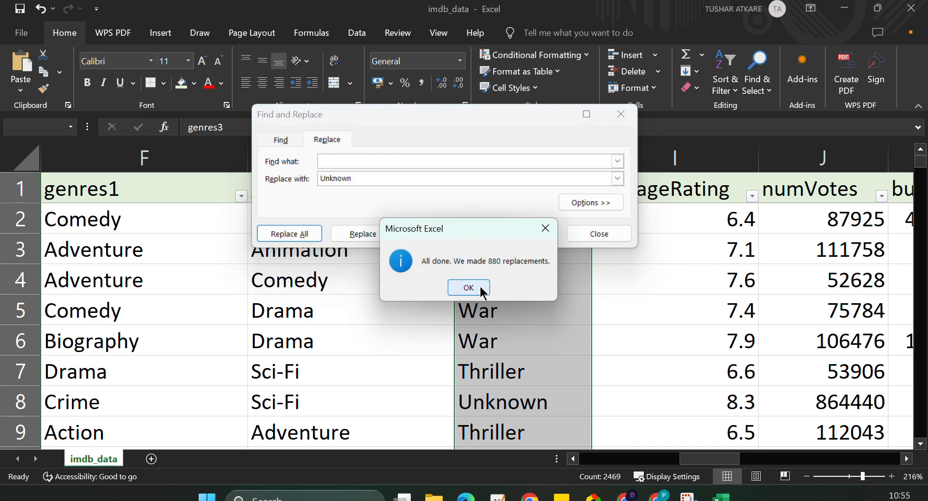
pyautogui.click(481, 289)
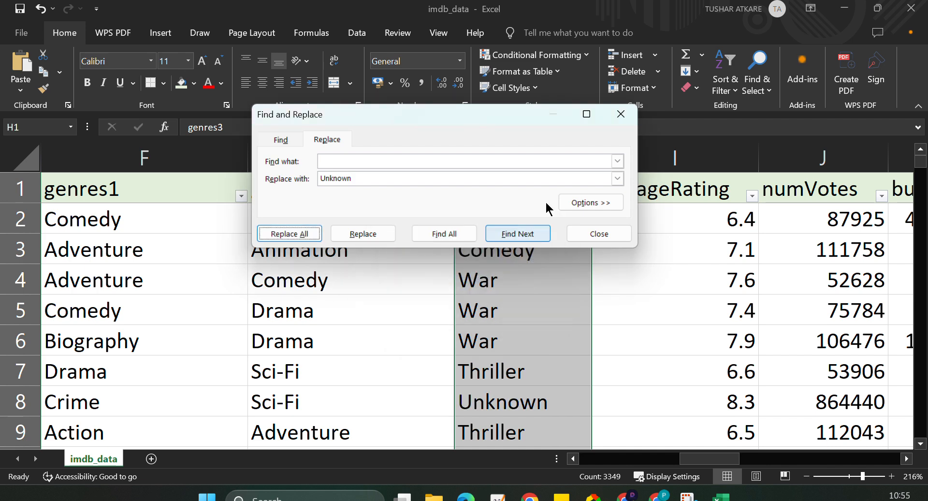
pyautogui.click(621, 115)
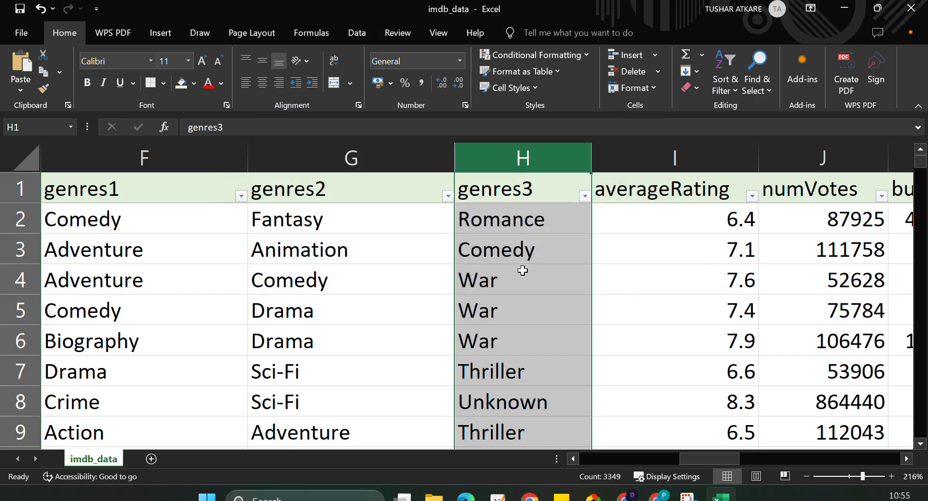
# Check the filter values of the averageRating column down to the end of the list.
pyautogui.hscroll(2, 420, 314)
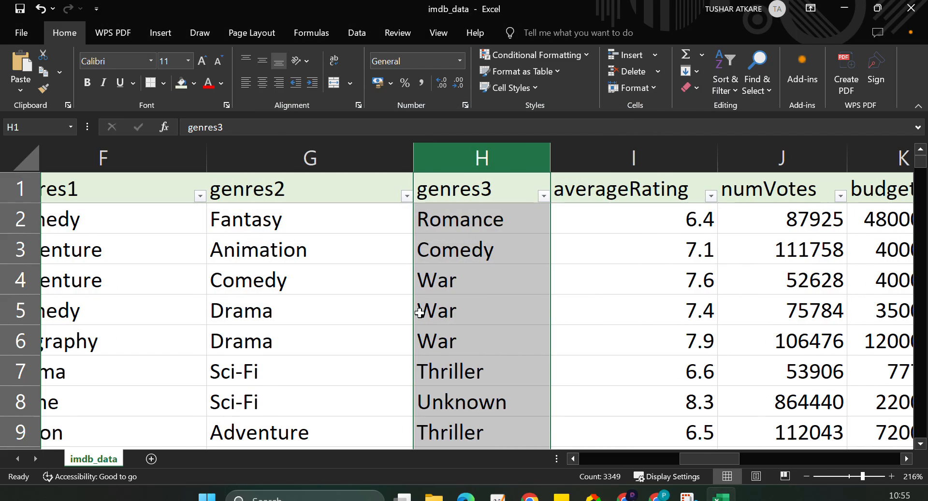
pyautogui.hscroll(5, 419, 313)
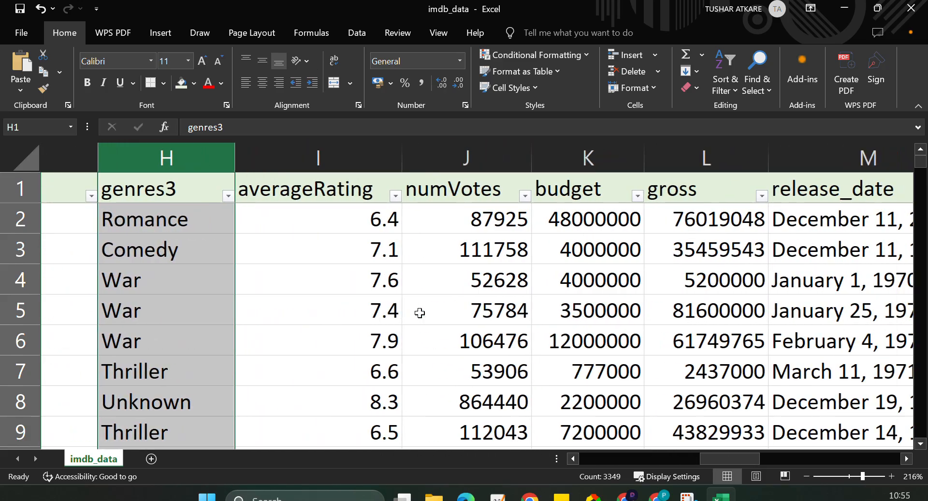
pyautogui.hscroll(1, 419, 313)
pyautogui.click(339, 195)
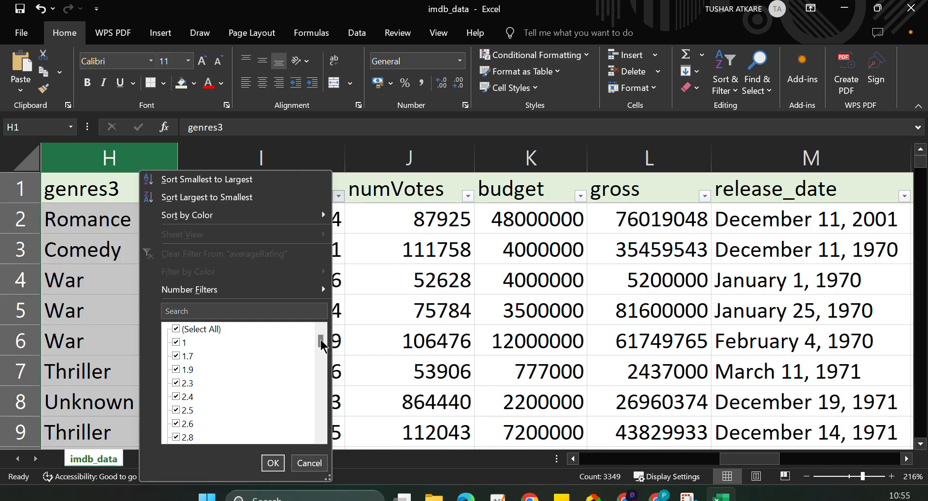
pyautogui.moveTo(322, 344); pyautogui.dragTo(320, 435)
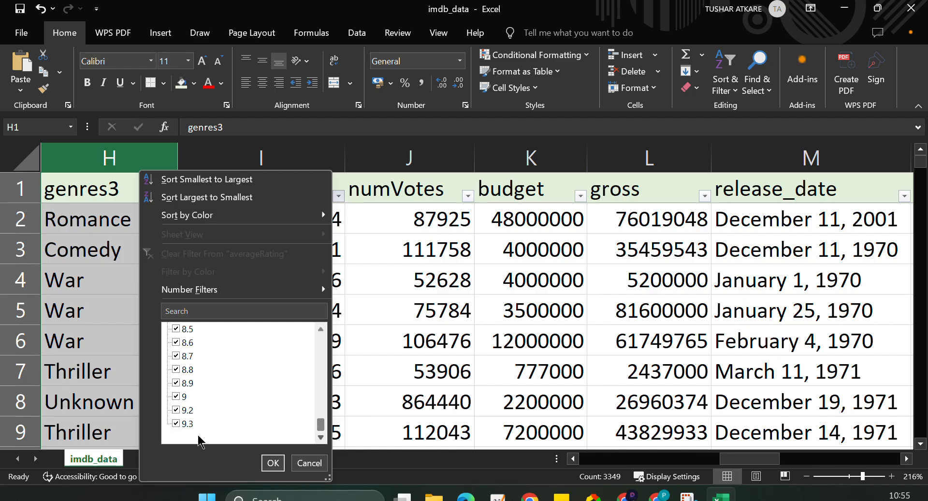
pyautogui.click(309, 462)
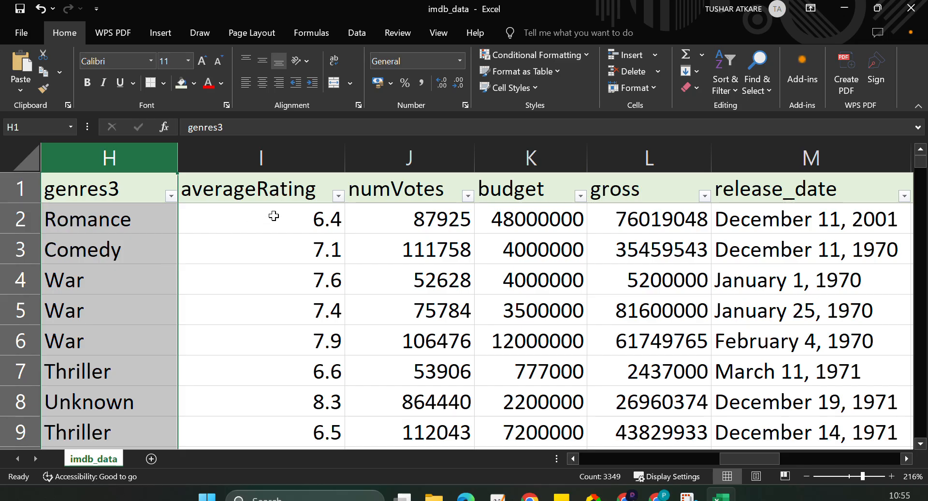
# Select the numVotes column and check its filter values down to the end of the list.
pyautogui.click(468, 196)
pyautogui.scroll(-20, 365, 360)
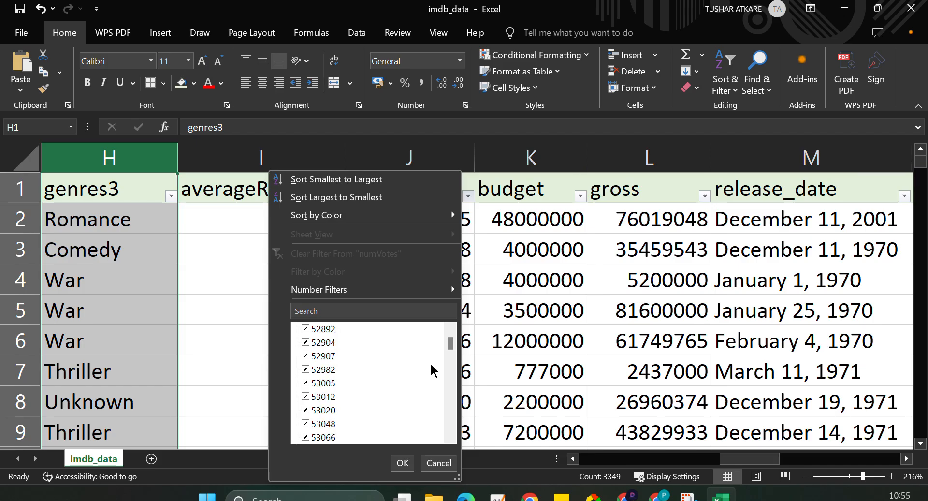
pyautogui.moveTo(450, 341); pyautogui.dragTo(452, 438)
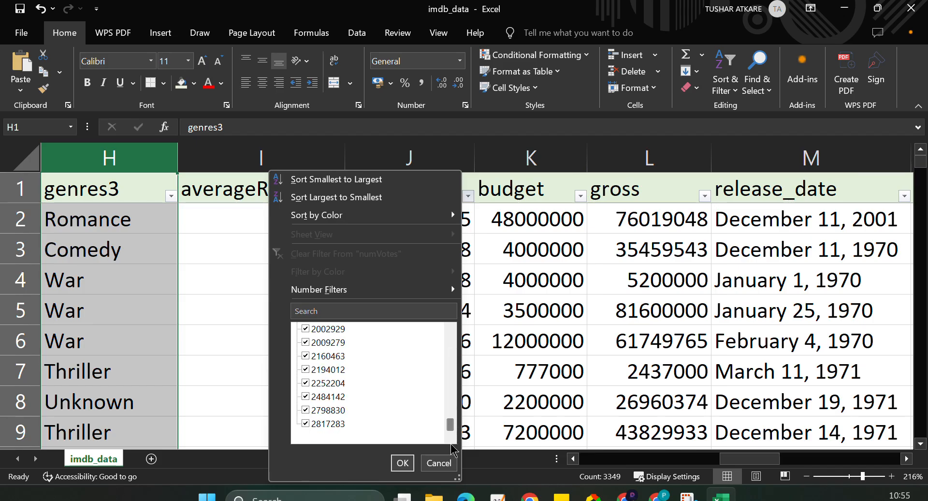
pyautogui.click(582, 290)
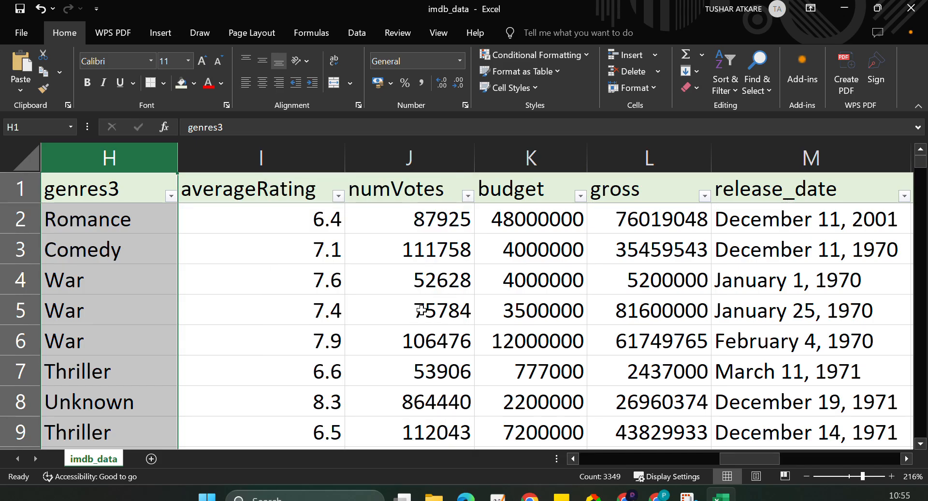
pyautogui.hscroll(2, 420, 309)
pyautogui.click(319, 158)
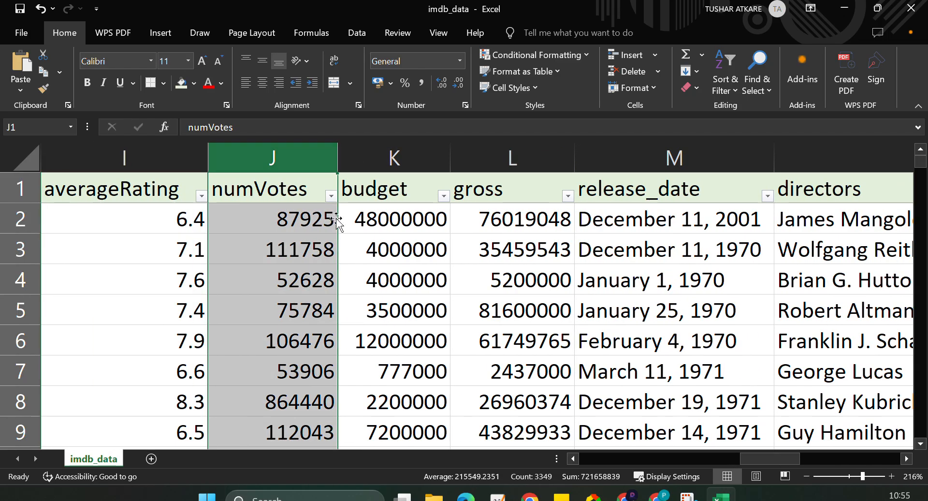
pyautogui.click(331, 196)
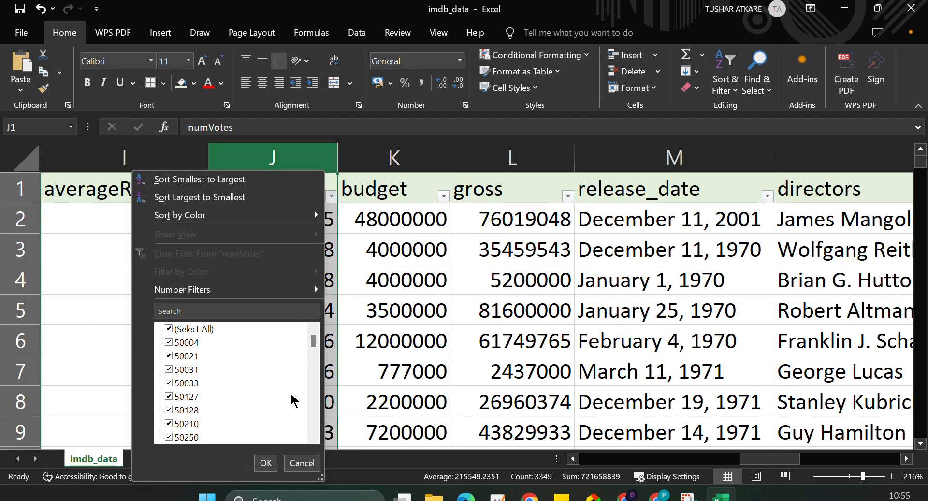
pyautogui.moveTo(318, 340); pyautogui.dragTo(312, 427)
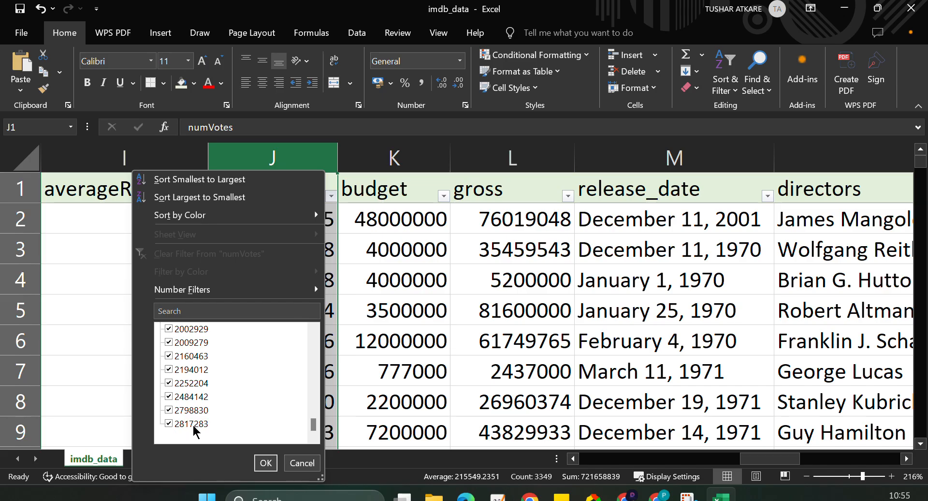
pyautogui.click(348, 325)
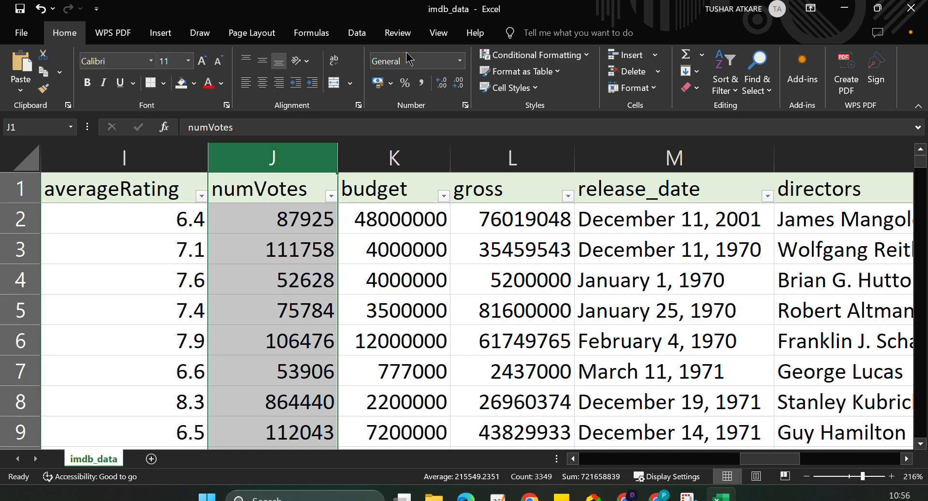
# Apply the custom number format #,##0,"K" to the numVotes column.
pyautogui.click(460, 61)
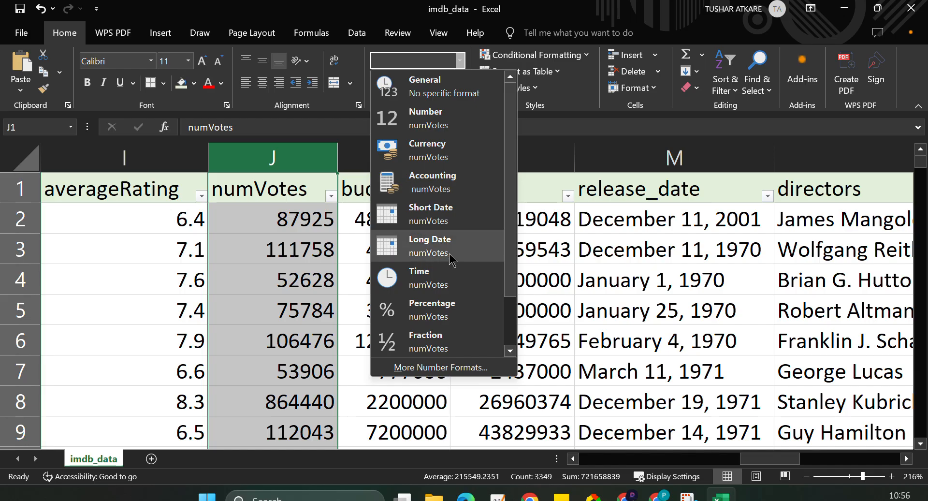
pyautogui.click(434, 368)
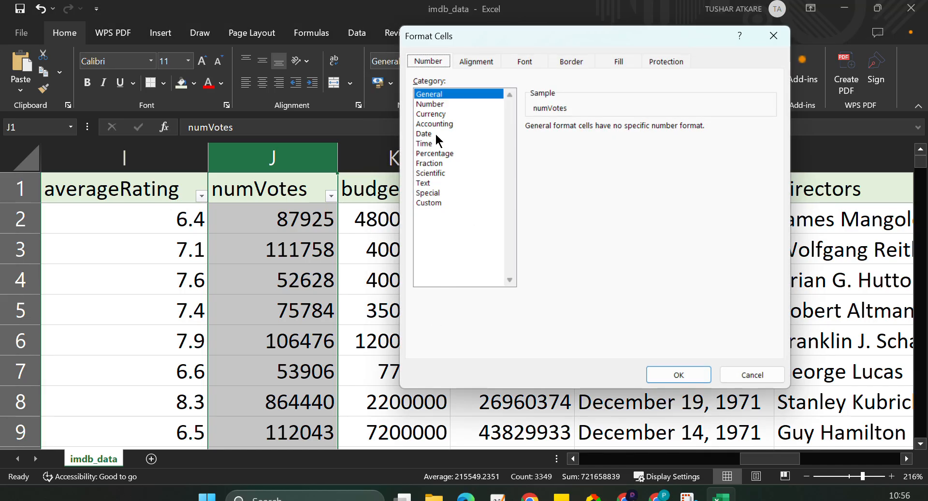
pyautogui.click(437, 103)
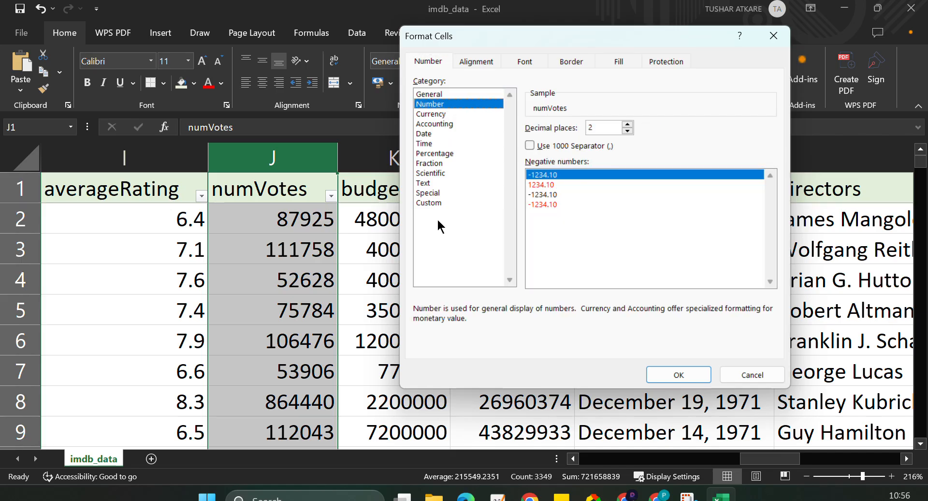
pyautogui.click(435, 203)
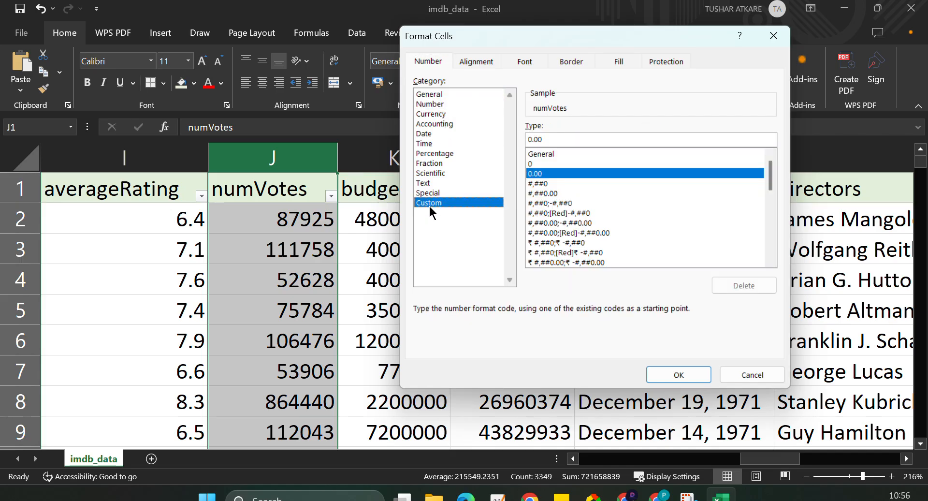
pyautogui.click(546, 183)
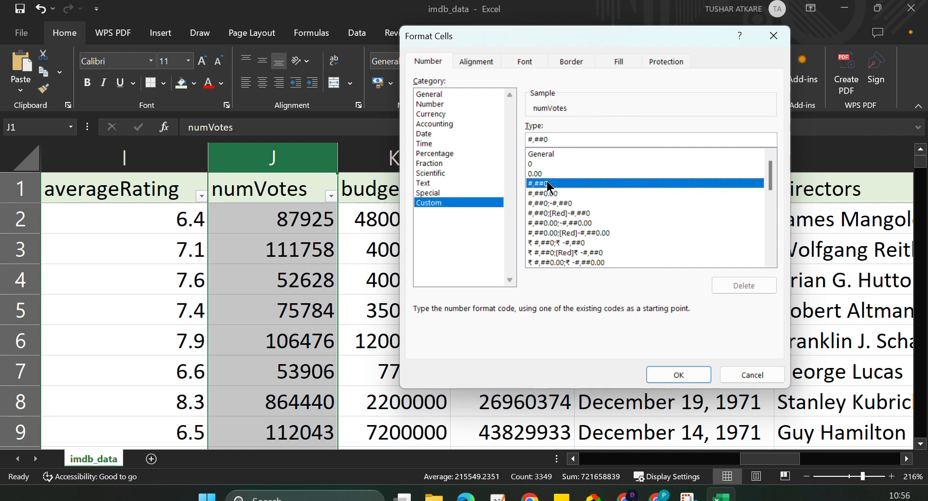
pyautogui.click(574, 140)
pyautogui.click(574, 139)
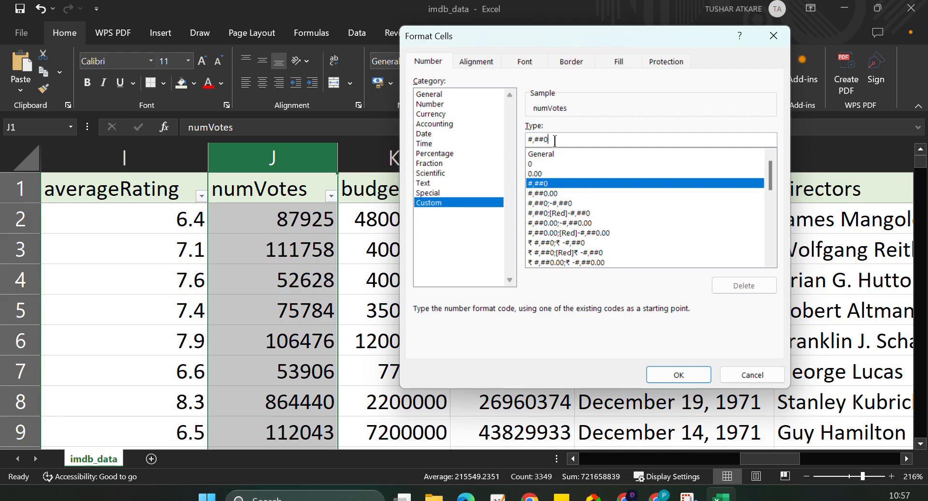
pyautogui.write(',')
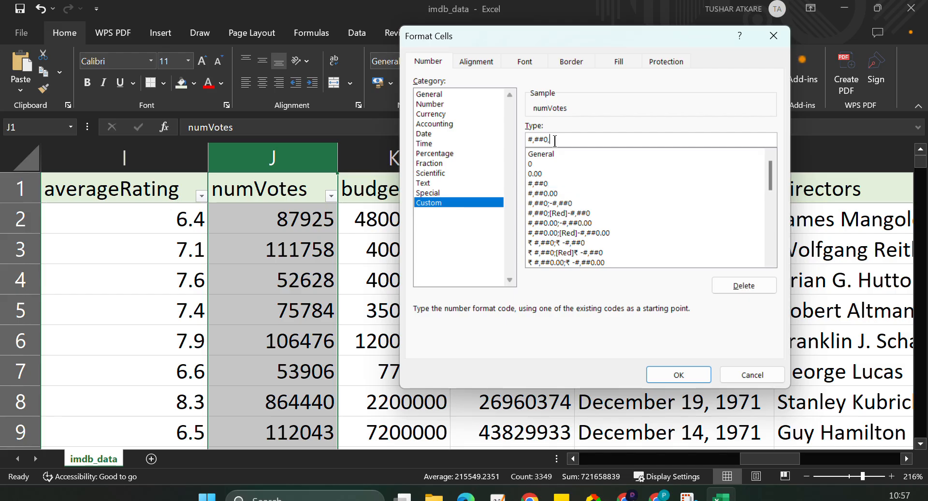
pyautogui.write('"K"')
pyautogui.click(688, 375)
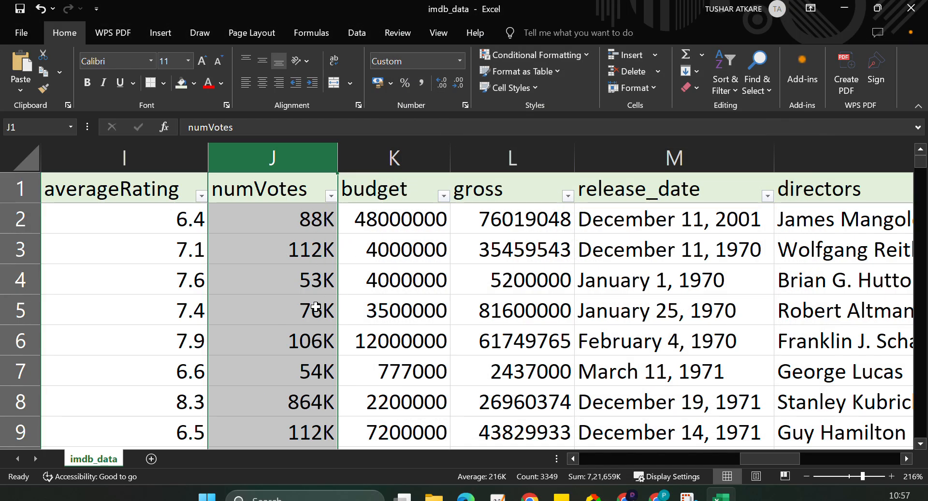
# Check the filter values of the numVotes and budget columns down to the end of their lists.
pyautogui.click(331, 195)
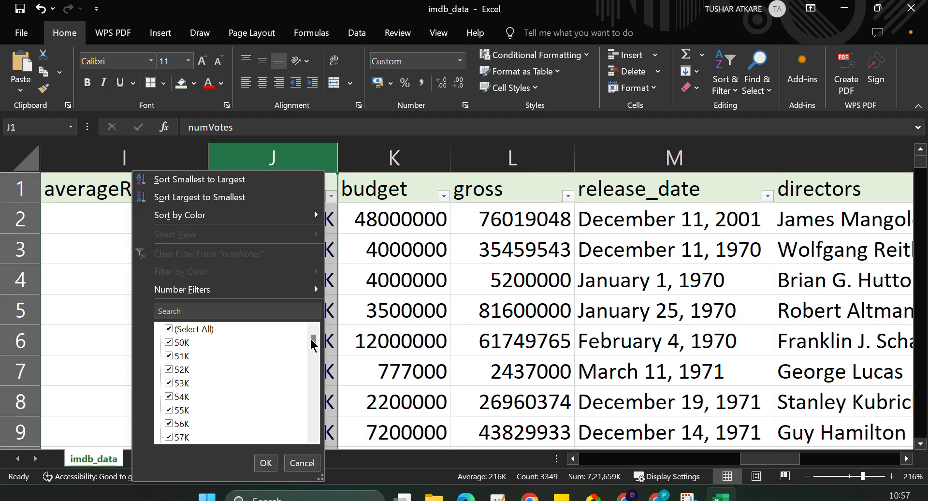
pyautogui.moveTo(314, 338); pyautogui.dragTo(313, 439)
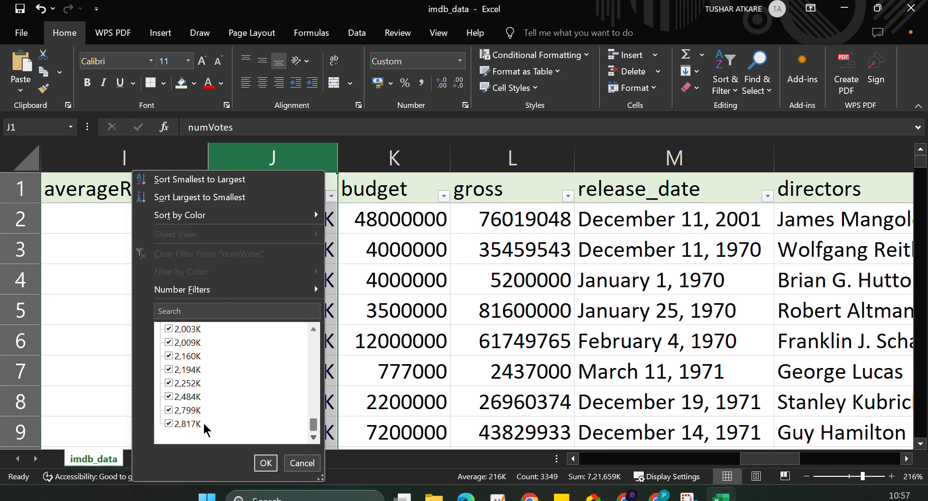
pyautogui.click(266, 462)
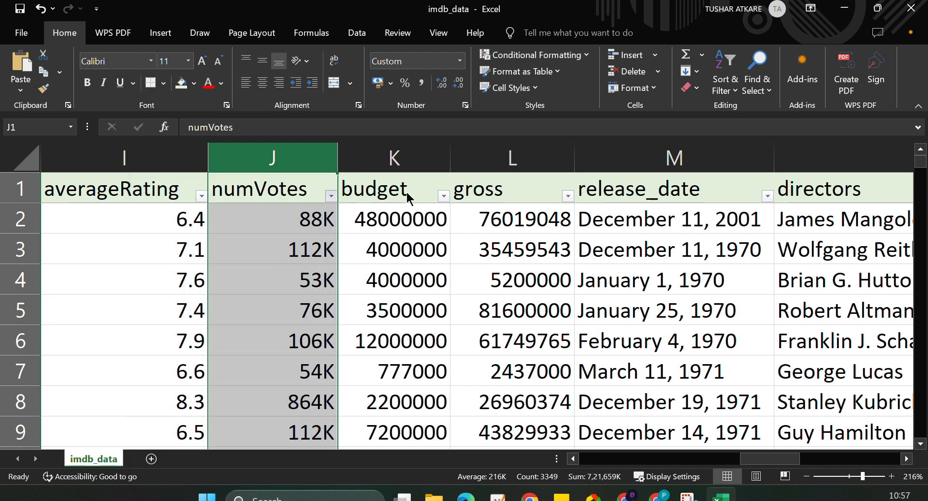
pyautogui.click(443, 195)
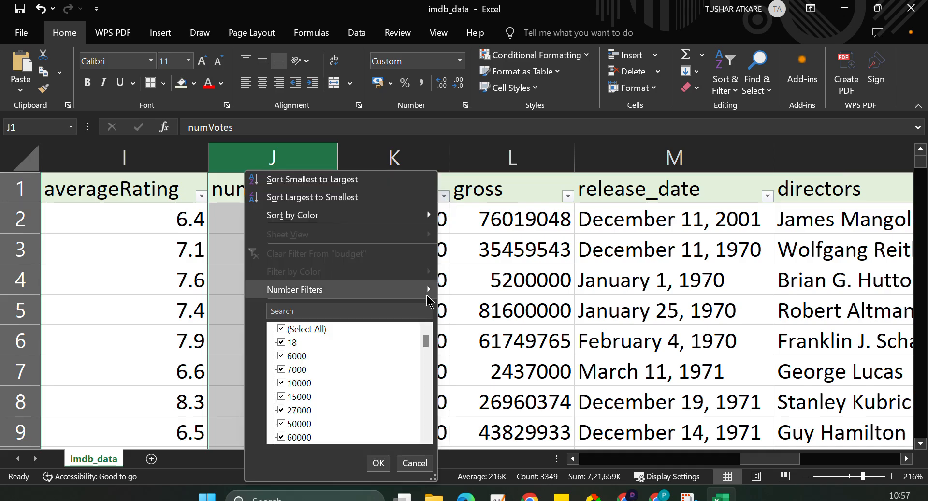
pyautogui.moveTo(426, 342); pyautogui.dragTo(426, 433)
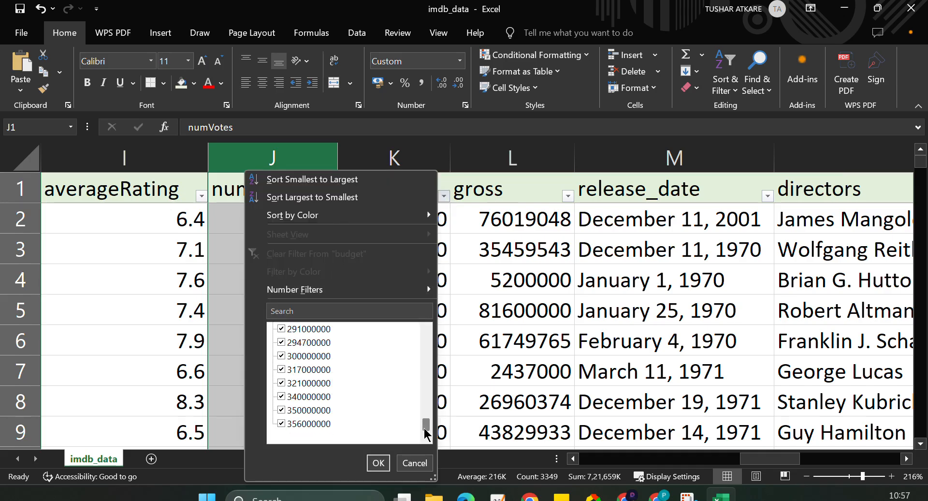
pyautogui.click(500, 307)
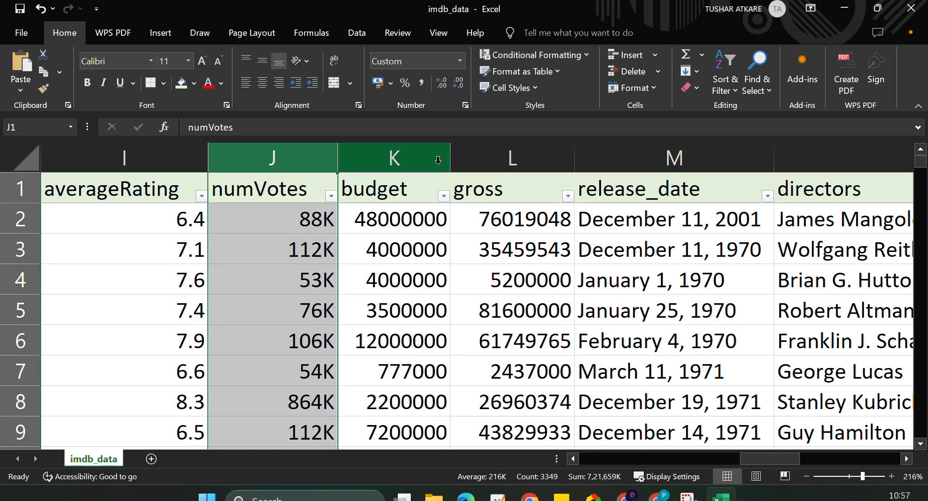
# Apply the custom number format #,##0,"K" to the budget column.
pyautogui.click(422, 157)
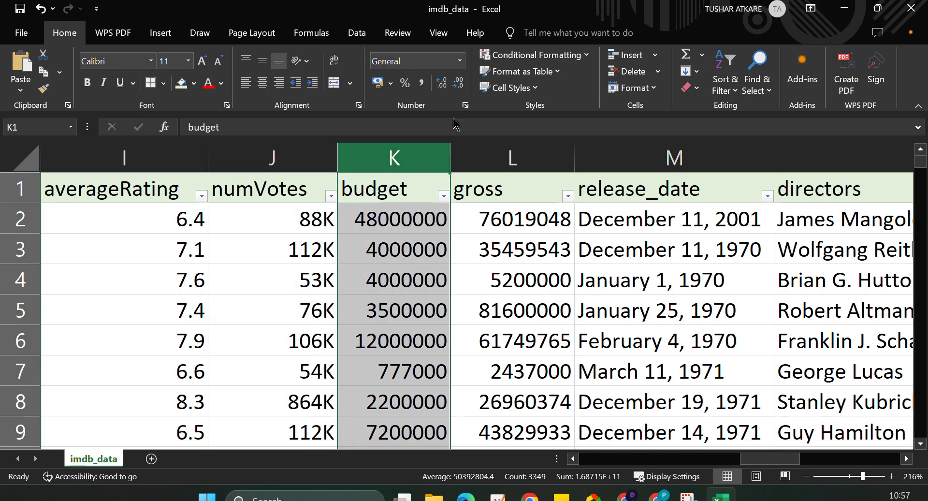
pyautogui.click(461, 61)
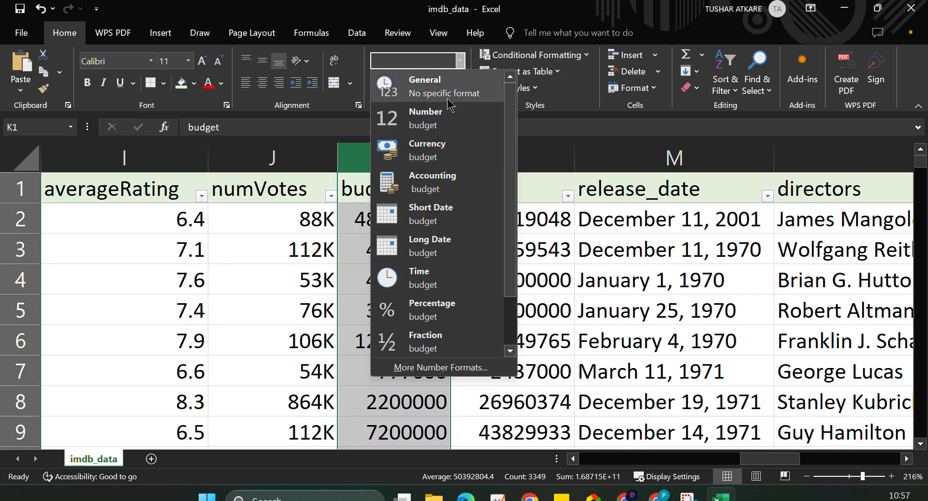
pyautogui.click(422, 368)
pyautogui.click(423, 203)
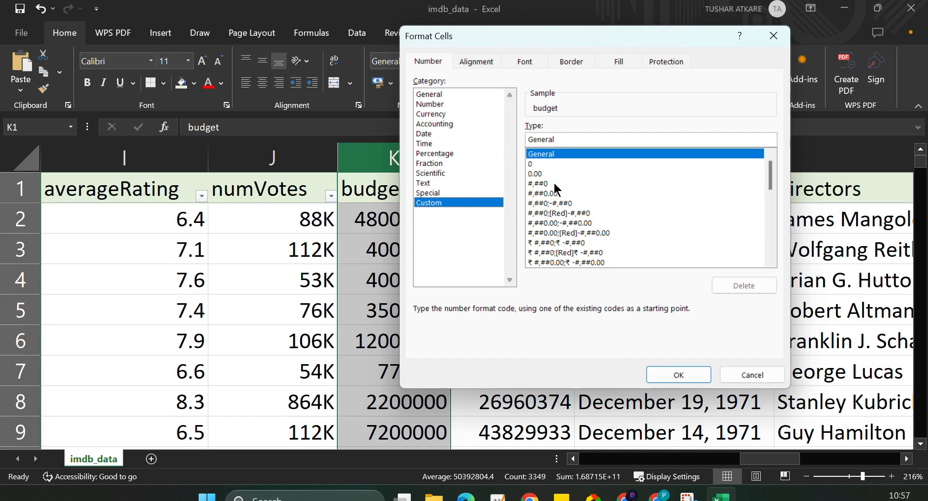
pyautogui.click(553, 183)
pyautogui.click(559, 137)
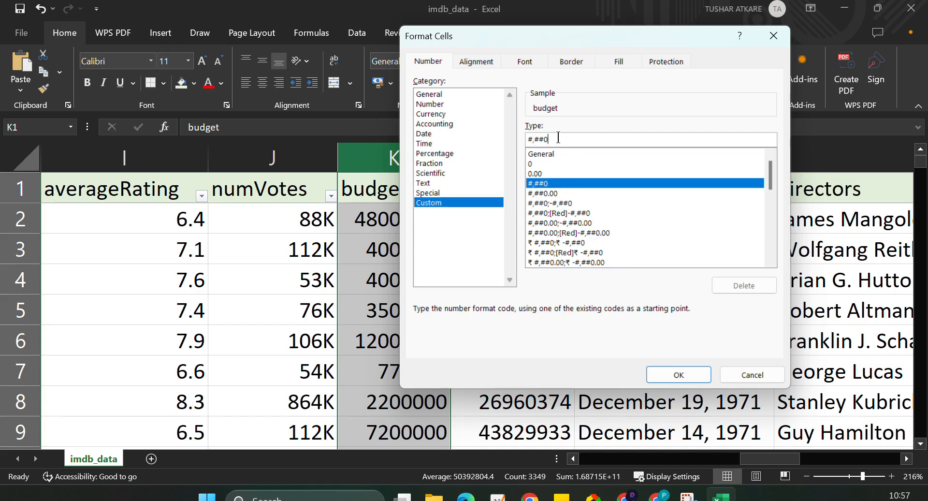
pyautogui.write(',"K')
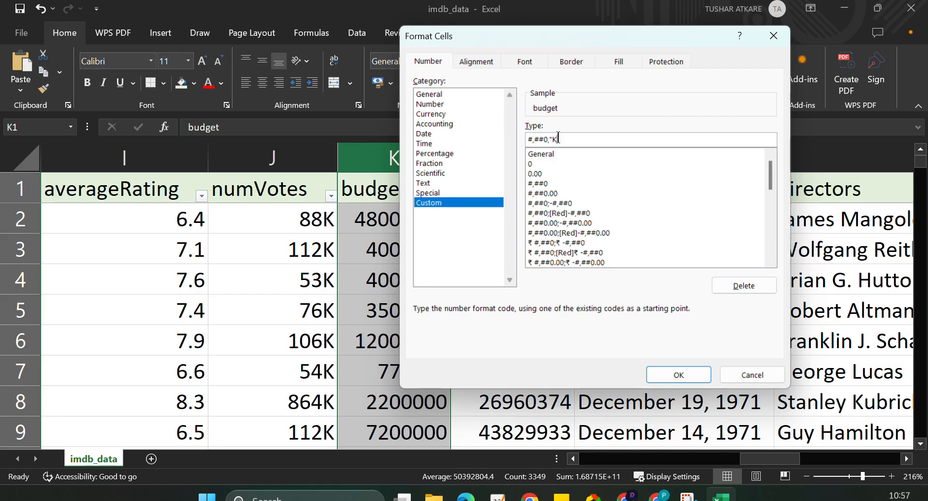
pyautogui.write('"')
pyautogui.click(679, 375)
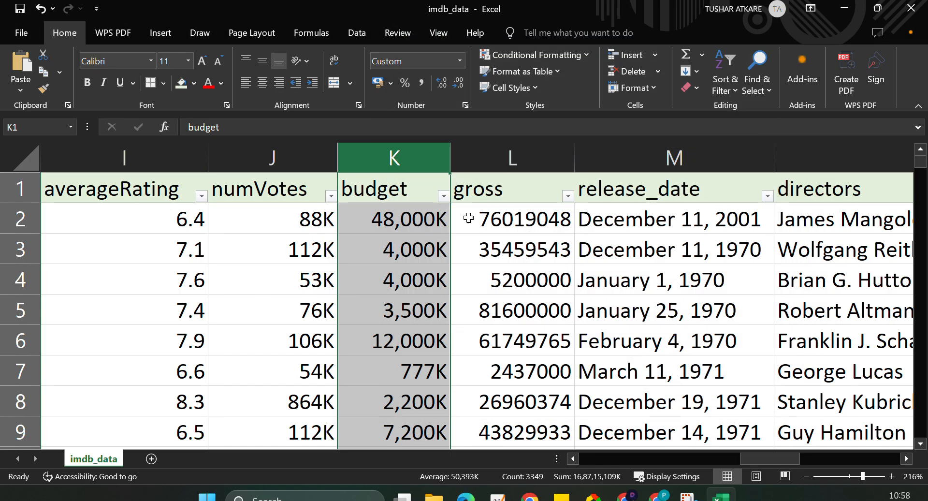
# Examine the smallest values in the budget column's filter list.
pyautogui.click(443, 195)
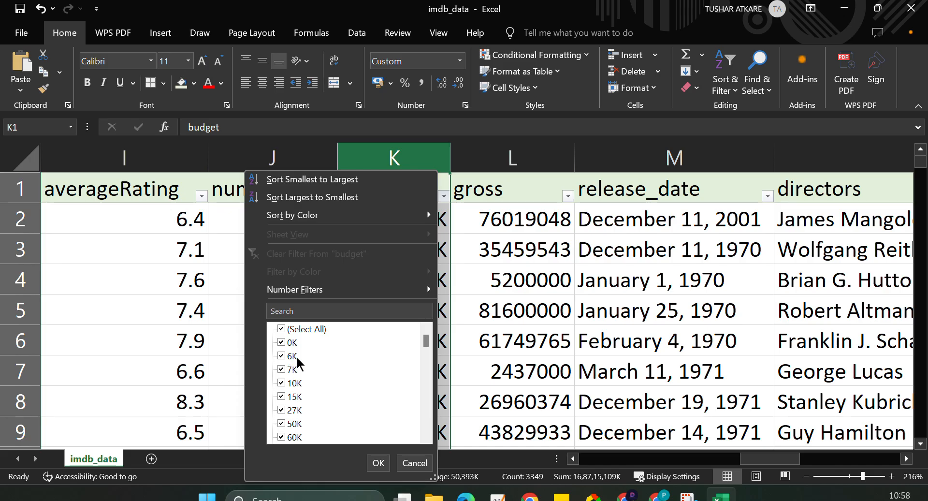
pyautogui.scroll(-2, 302, 389)
pyautogui.scroll(2, 300, 392)
pyautogui.scroll(-1, 304, 393)
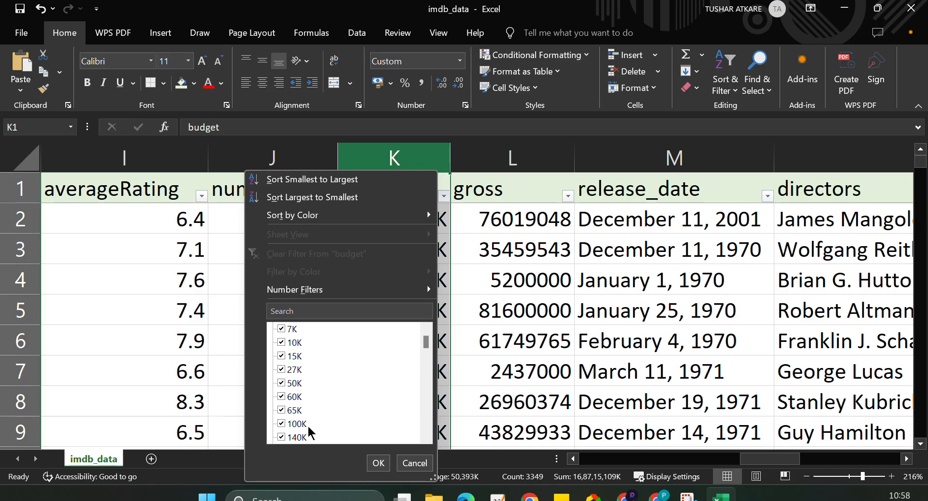
pyautogui.scroll(1, 306, 425)
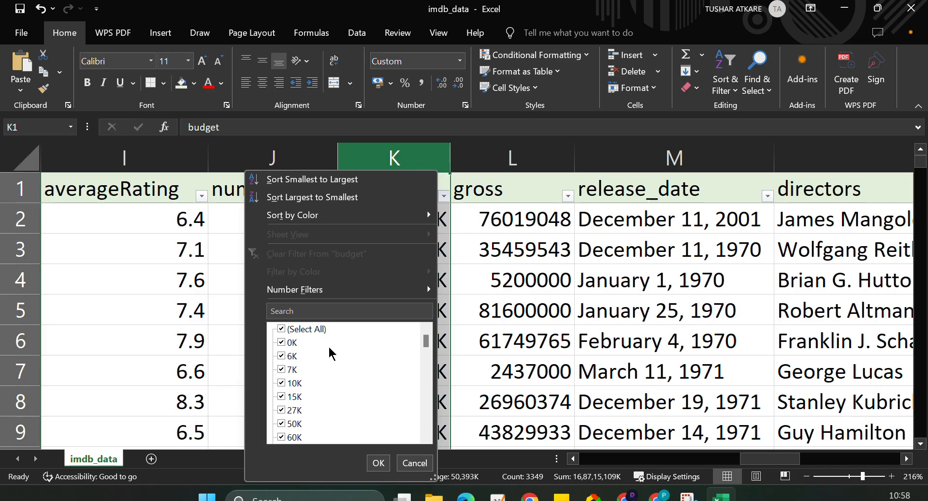
pyautogui.click(378, 462)
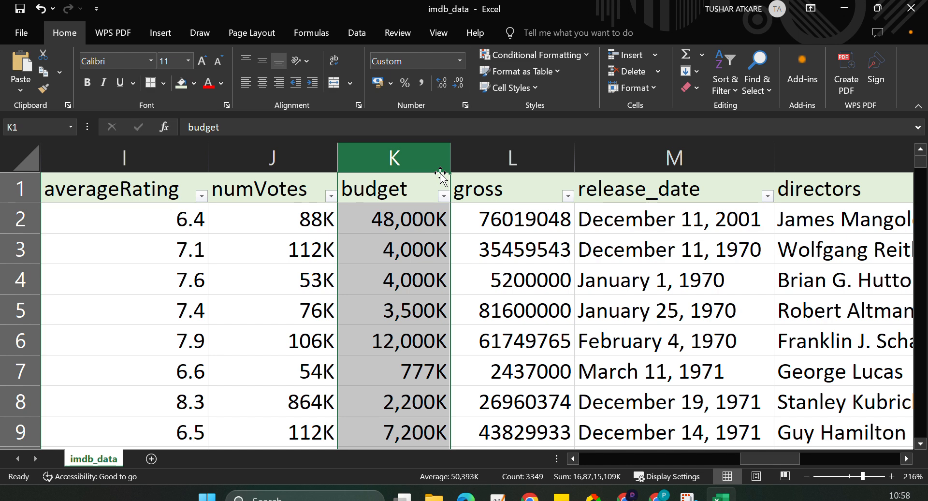
# Check the filter values of the gross column down to the end of the list for blanks.
pyautogui.click(568, 195)
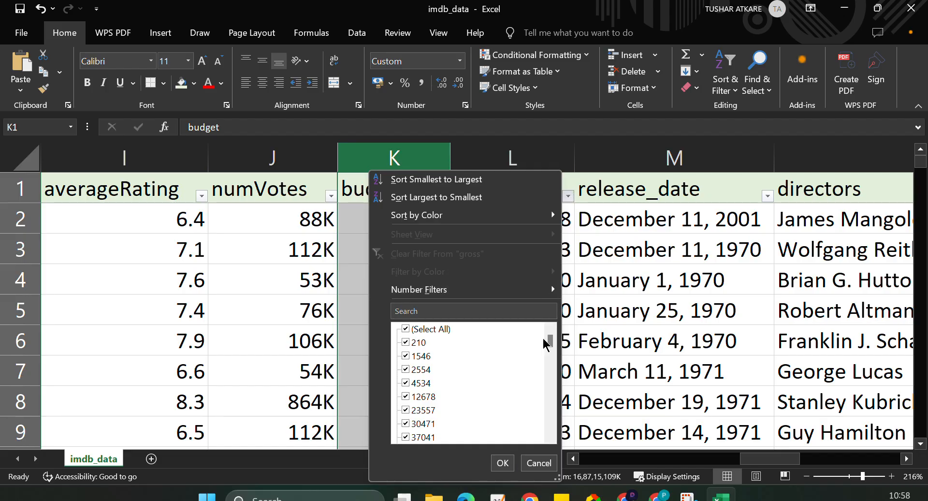
pyautogui.moveTo(550, 342); pyautogui.dragTo(550, 424)
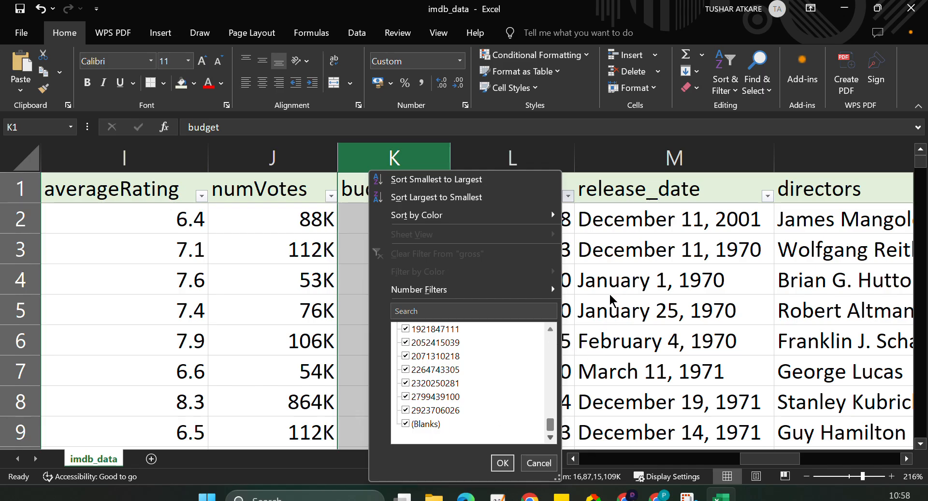
pyautogui.moveTo(549, 426); pyautogui.dragTo(551, 332)
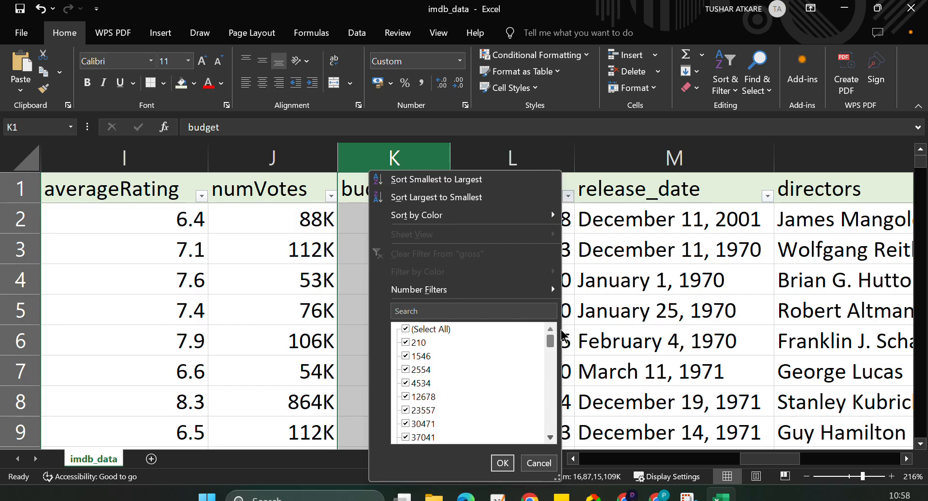
pyautogui.press('Escape')
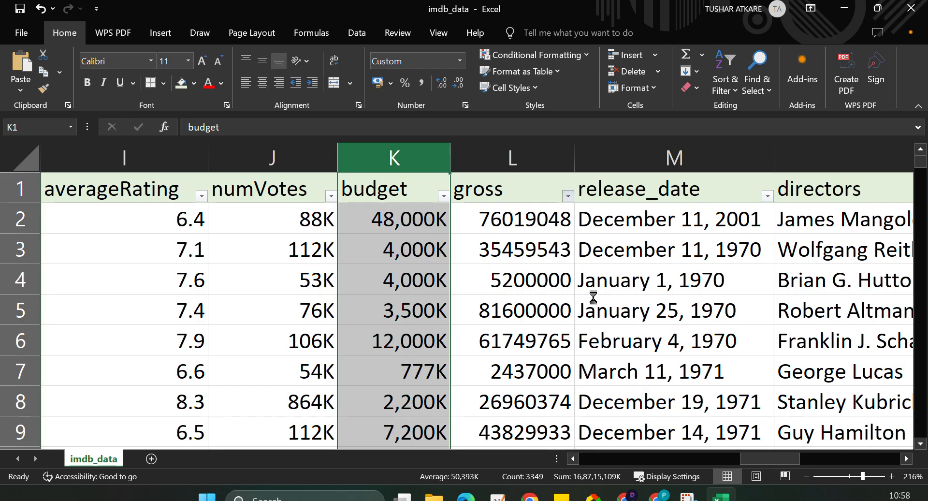
pyautogui.click(542, 159)
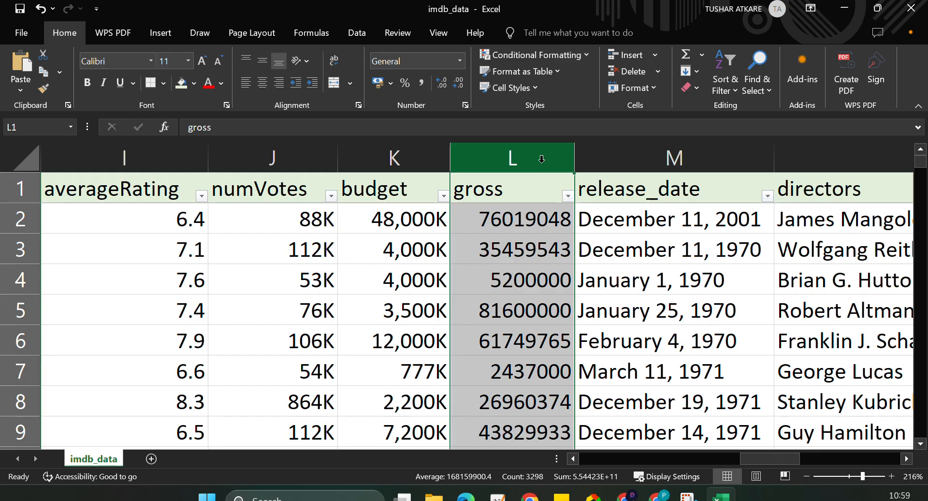
pyautogui.click(568, 195)
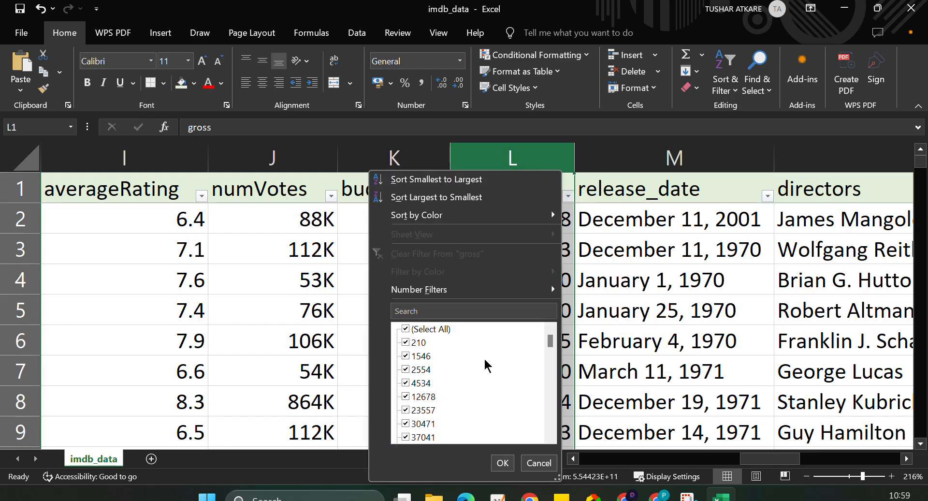
pyautogui.scroll(-20, 468, 386)
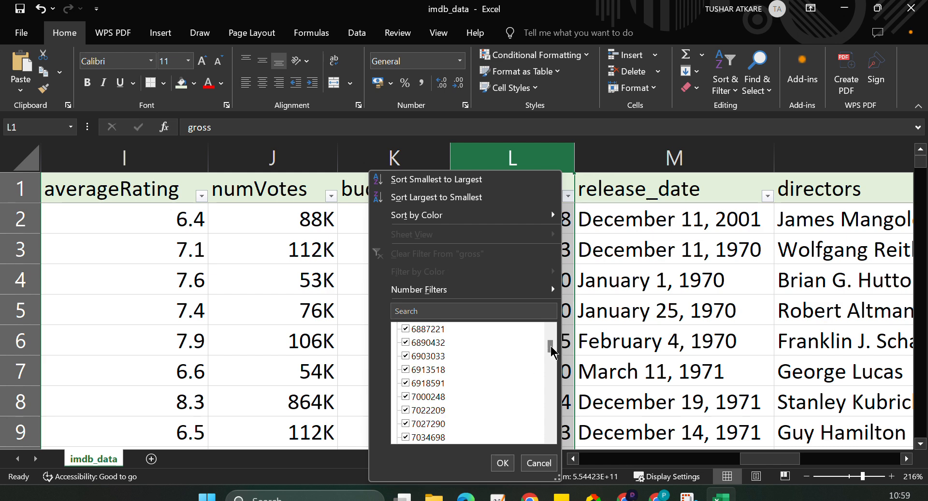
pyautogui.moveTo(551, 346); pyautogui.dragTo(551, 428)
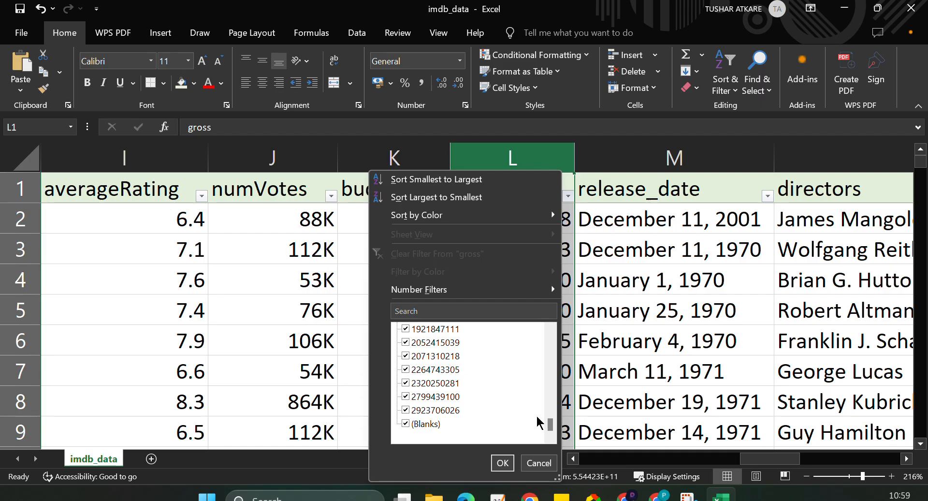
# Replace all blank cells in the gross column with 0.
pyautogui.click(532, 152)
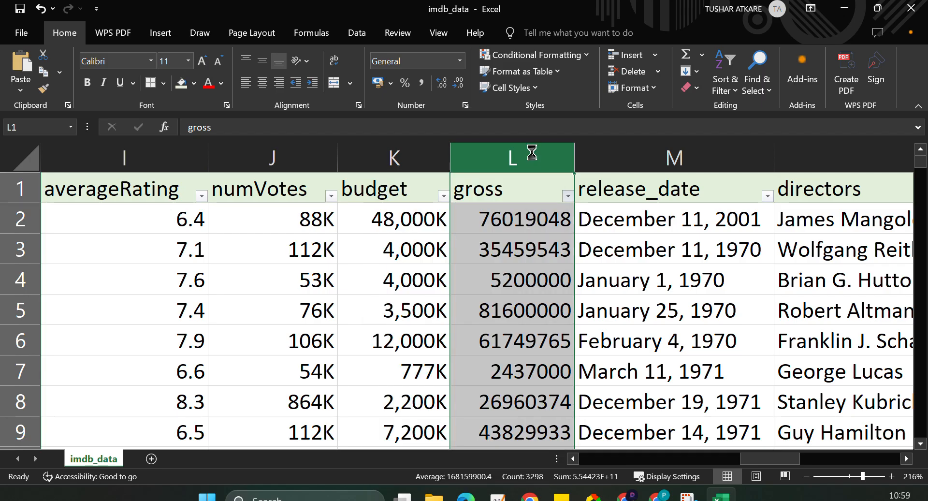
pyautogui.click(765, 95)
pyautogui.click(785, 127)
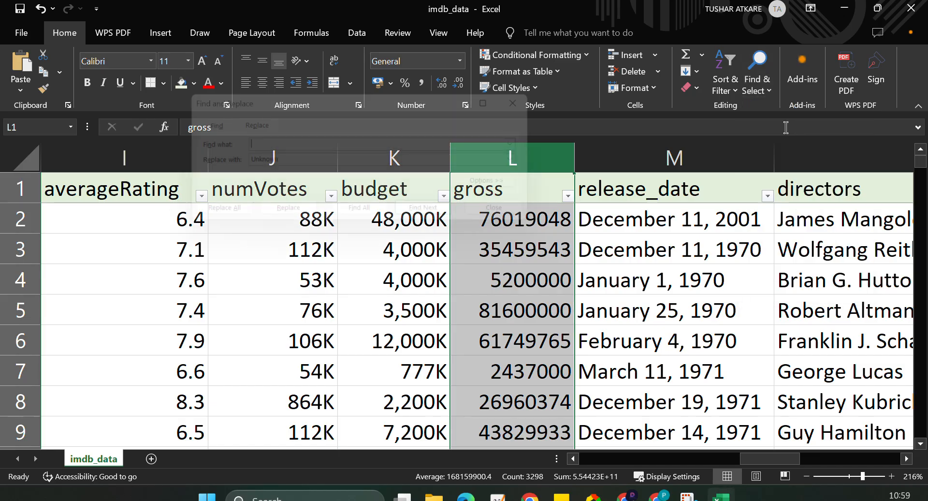
pyautogui.moveTo(299, 163); pyautogui.dragTo(228, 174)
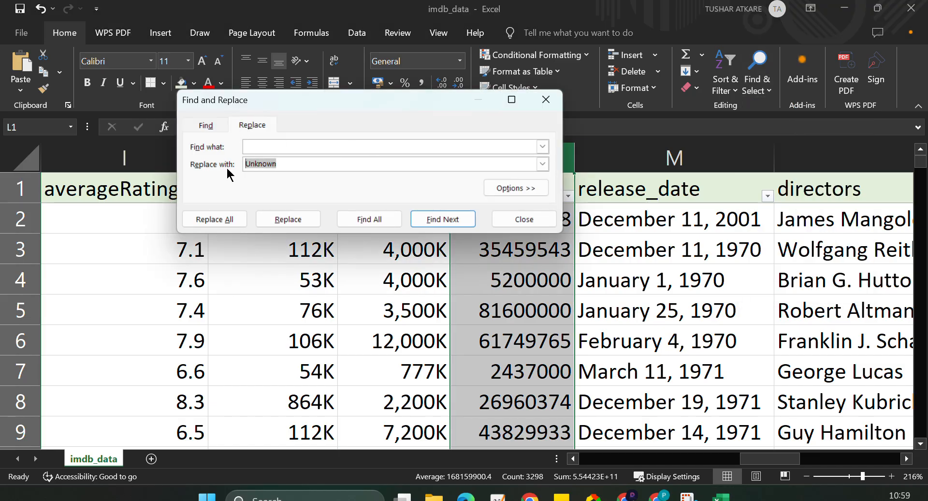
pyautogui.write('0')
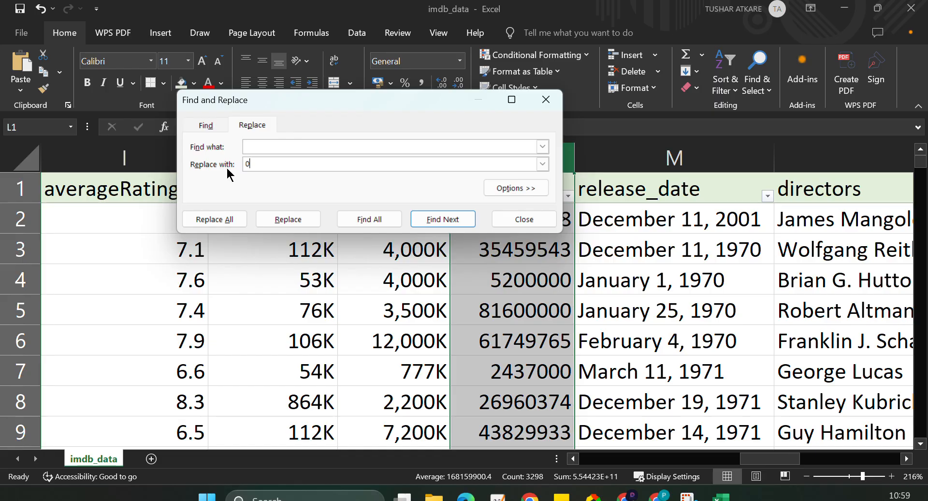
pyautogui.click(235, 222)
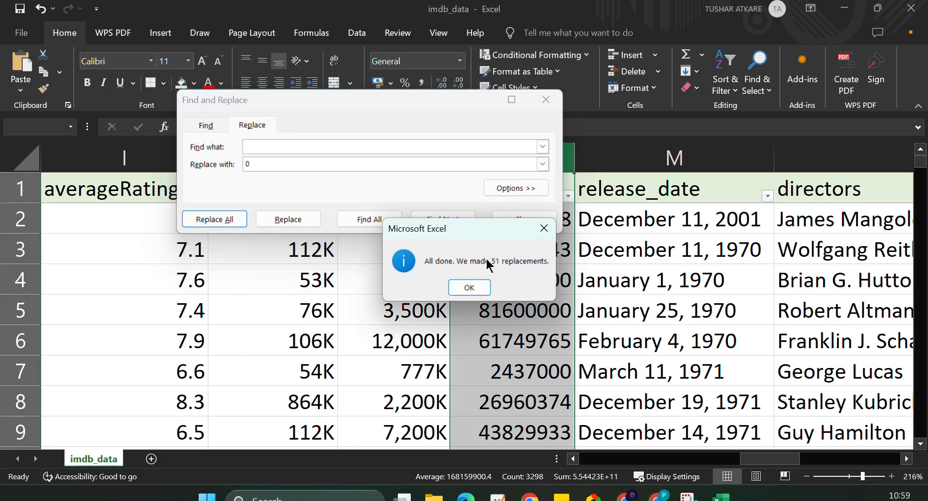
pyautogui.click(469, 287)
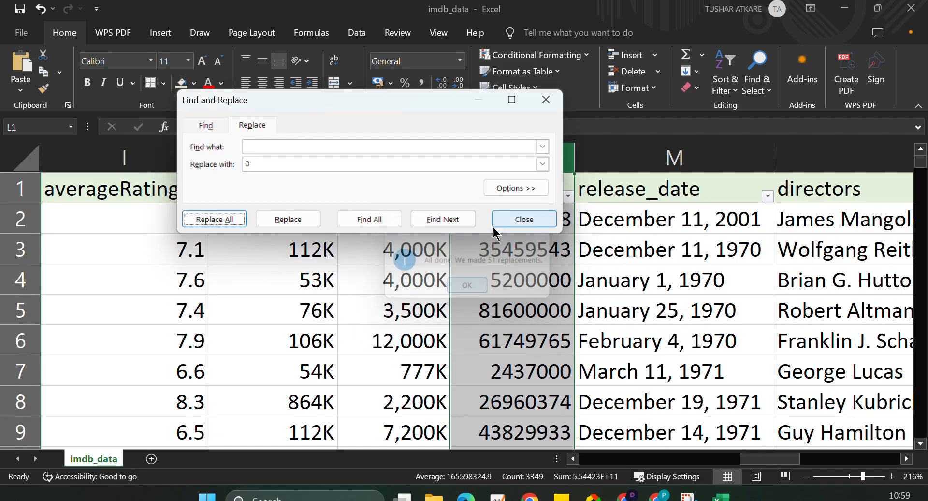
pyautogui.click(545, 99)
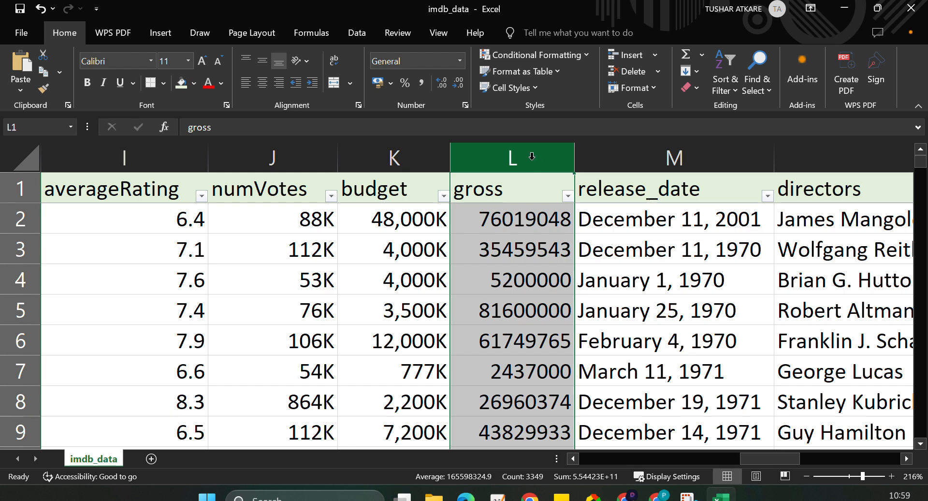
# Apply the custom number format #,##0,"K" to the gross column.
pyautogui.click(459, 61)
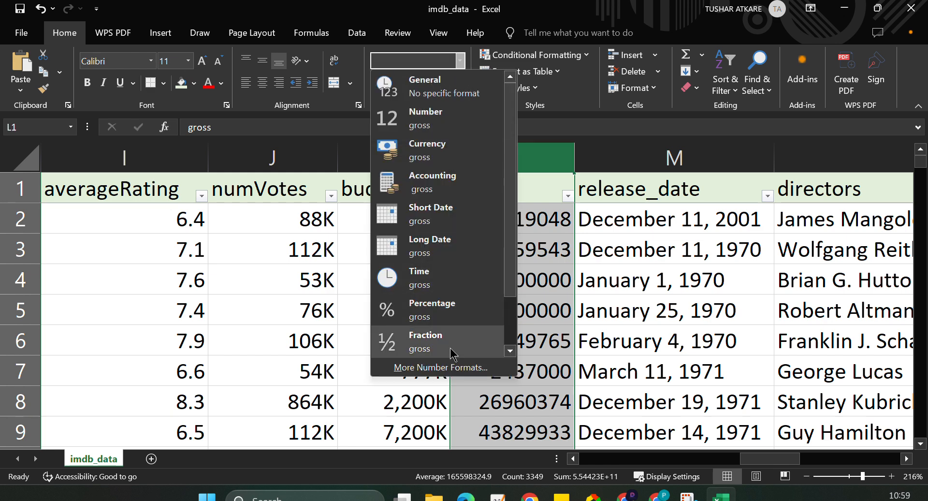
pyautogui.click(445, 368)
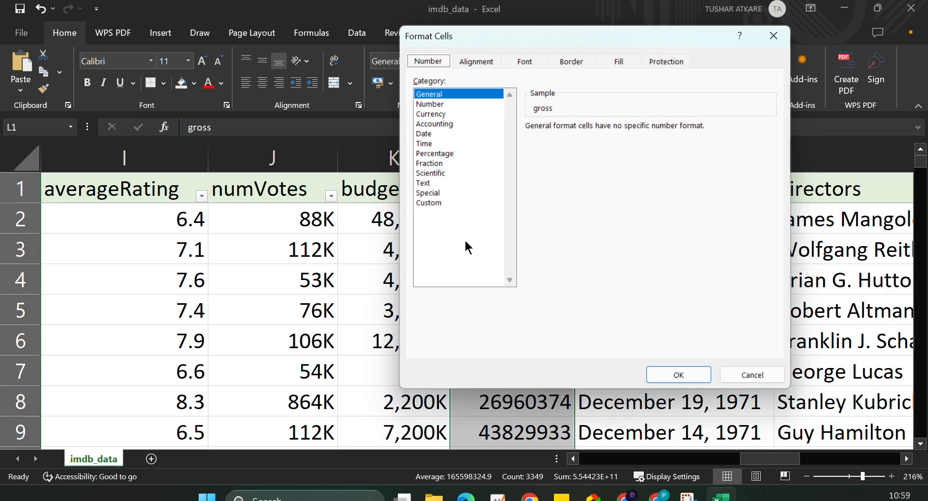
pyautogui.click(429, 202)
pyautogui.click(549, 184)
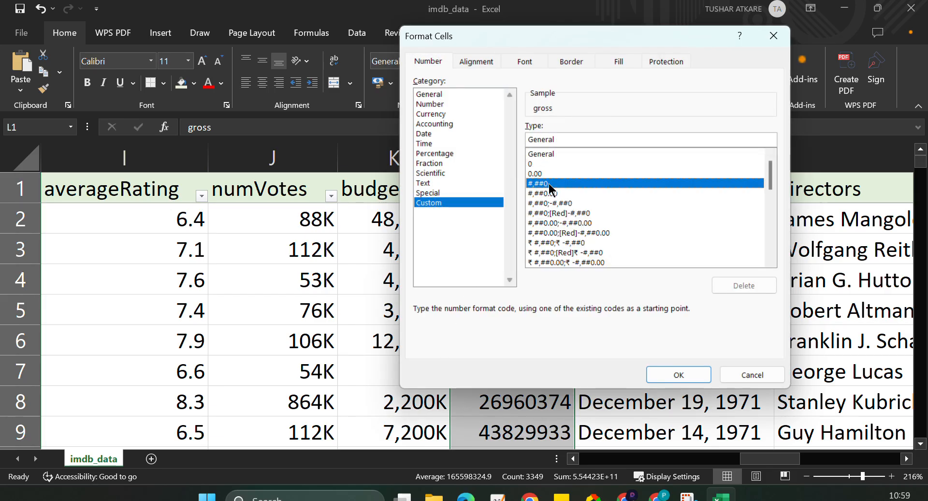
pyautogui.click(566, 137)
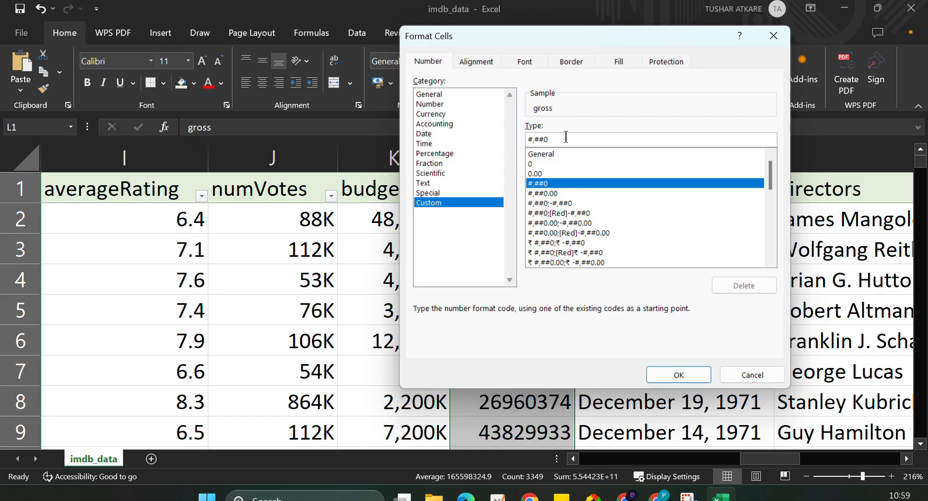
pyautogui.write(',"K')
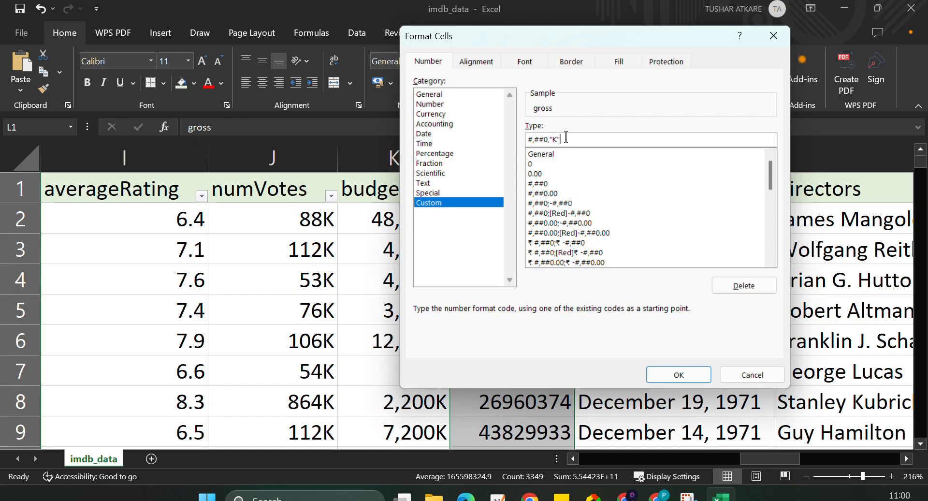
pyautogui.click(679, 376)
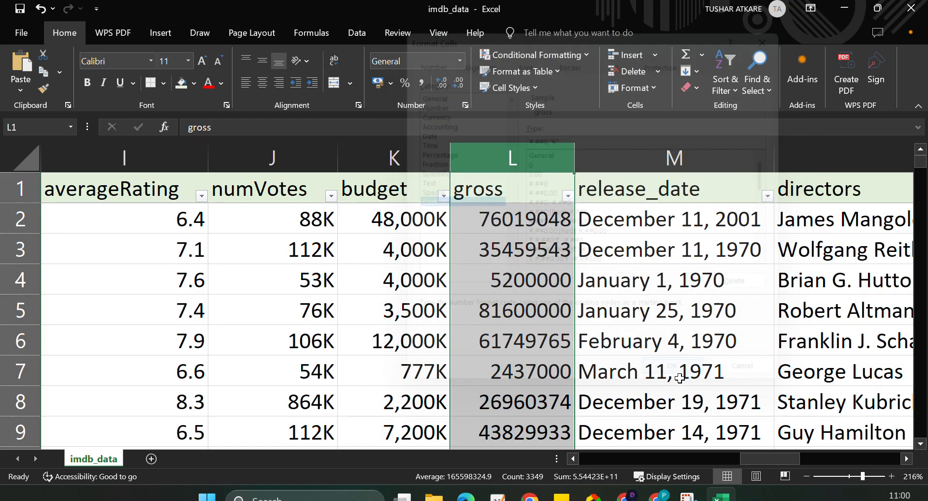
pyautogui.hscroll(1, 679, 378)
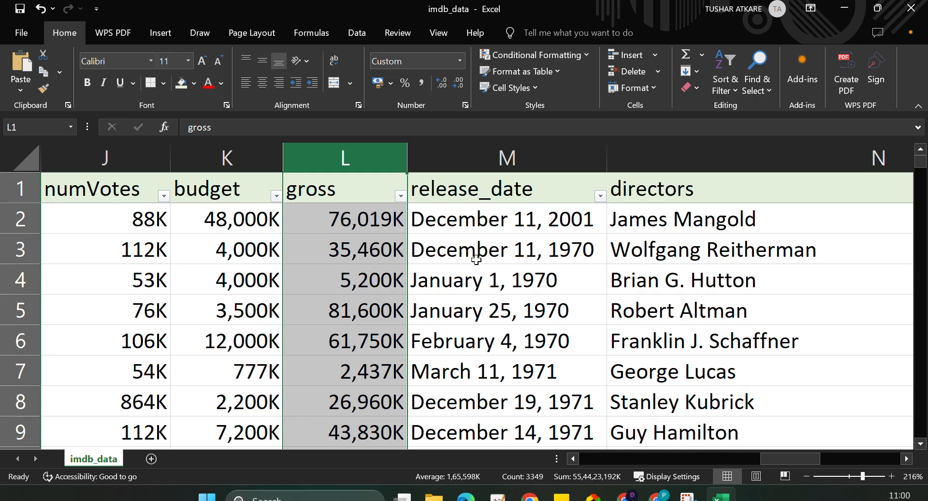
# Insert a new column between gross and release_date and give it the header Profit.
pyautogui.click(535, 164)
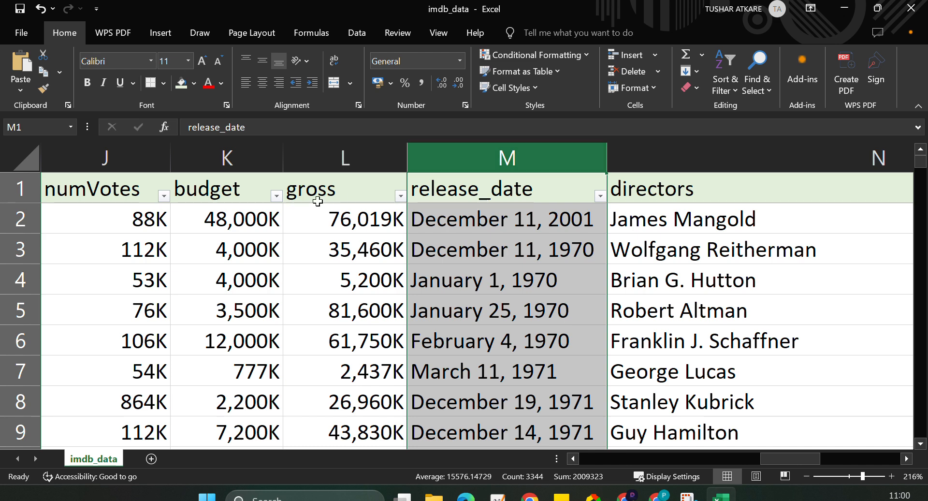
pyautogui.keyDown('shift'); pyautogui.click(324, 161); pyautogui.keyUp('shift')
pyautogui.click(323, 161)
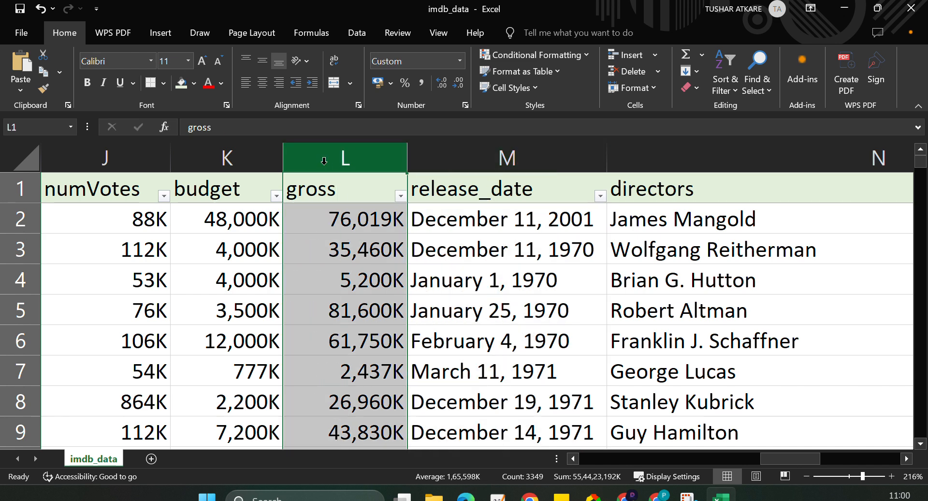
pyautogui.click(248, 164)
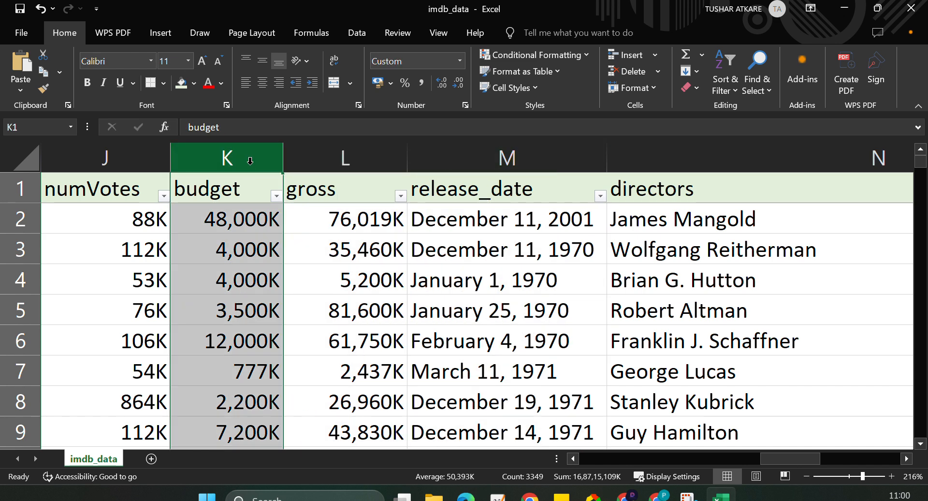
pyautogui.click(321, 158)
pyautogui.rightClick(460, 157)
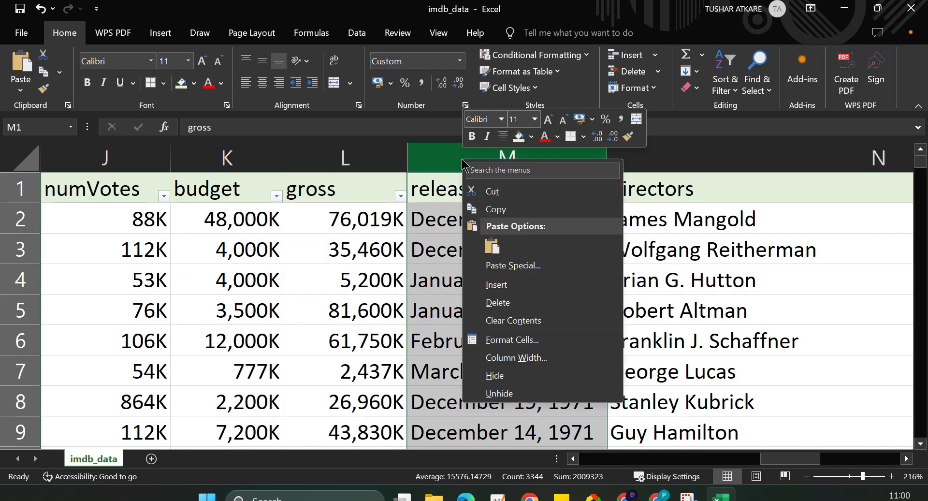
pyautogui.click(489, 285)
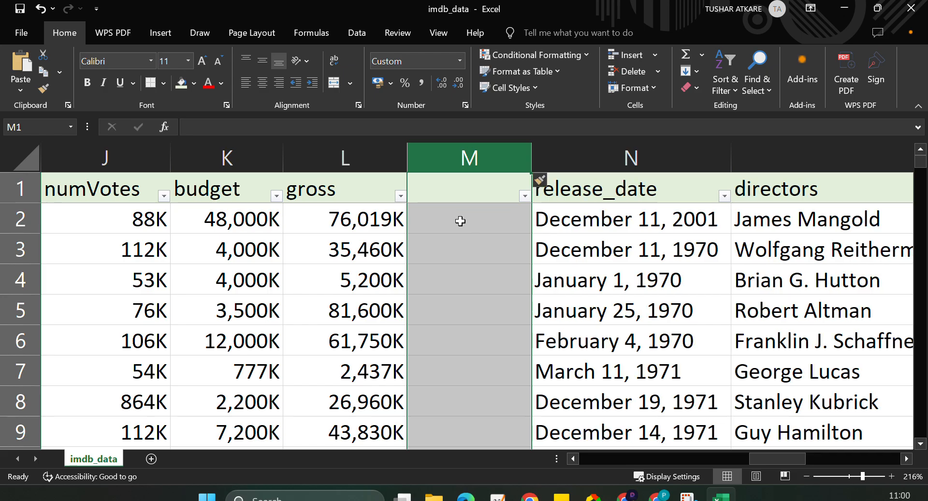
pyautogui.click(462, 191)
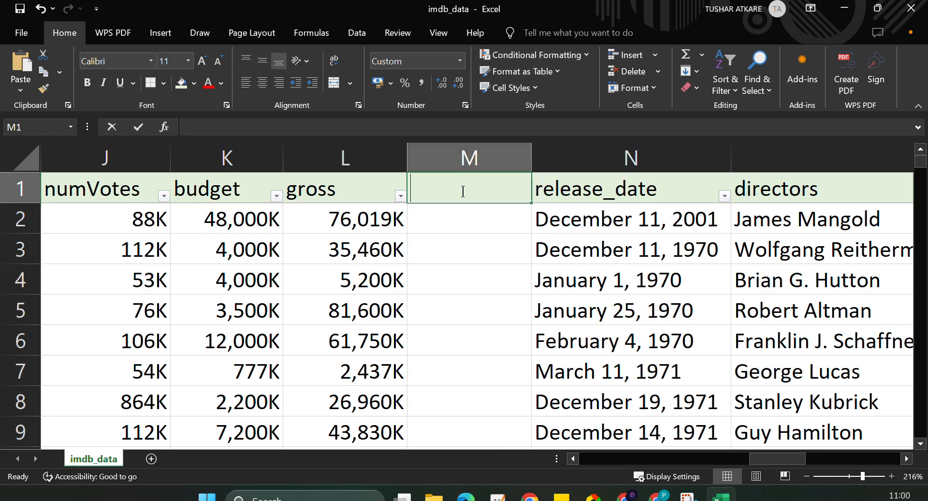
pyautogui.write('Profit')
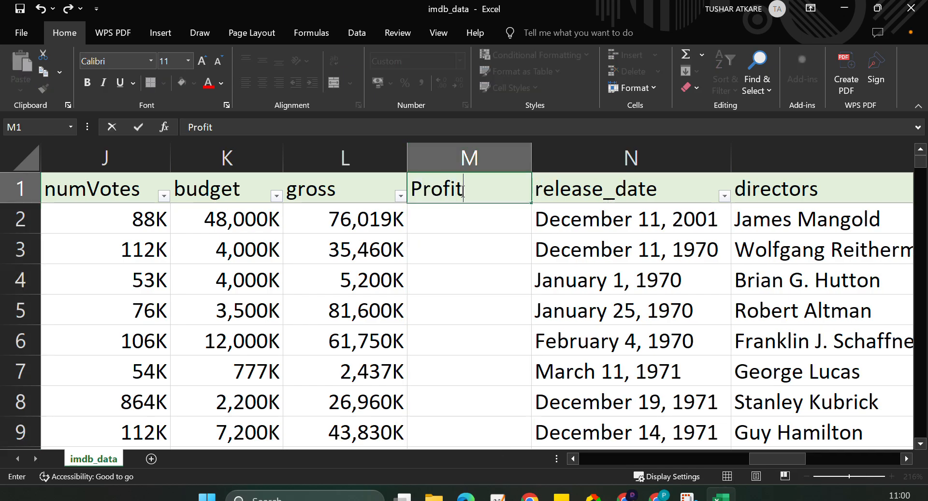
# Calculate profit as gross minus budget with =L2-K2 in M2 and fill the formula down the Profit column.
pyautogui.click(465, 220)
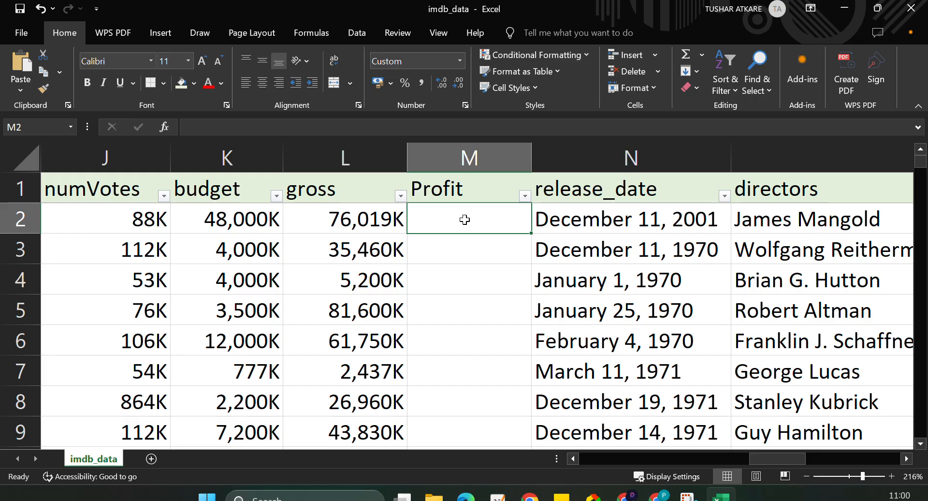
pyautogui.write('=')
pyautogui.click(382, 223)
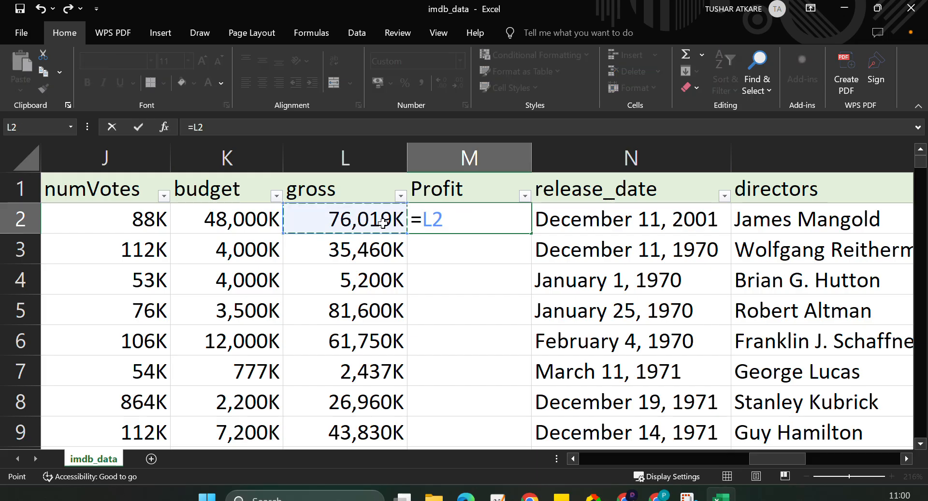
pyautogui.write('-')
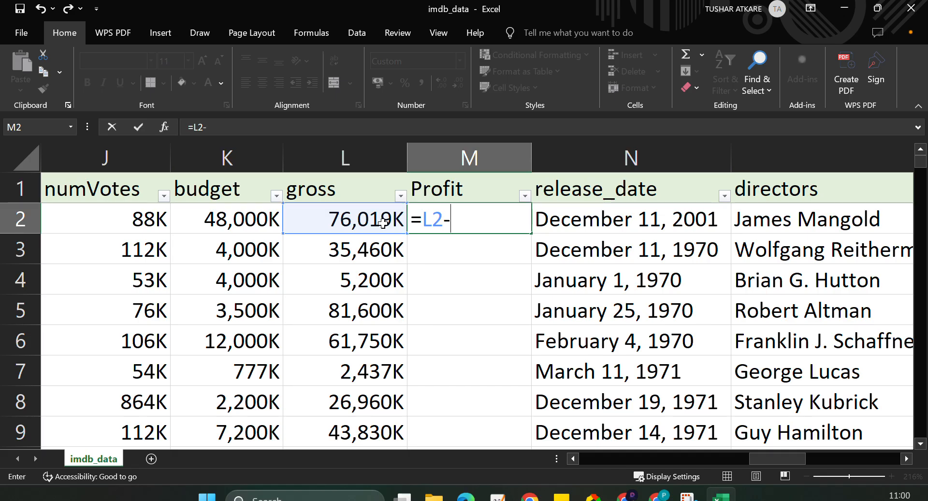
pyautogui.click(222, 219)
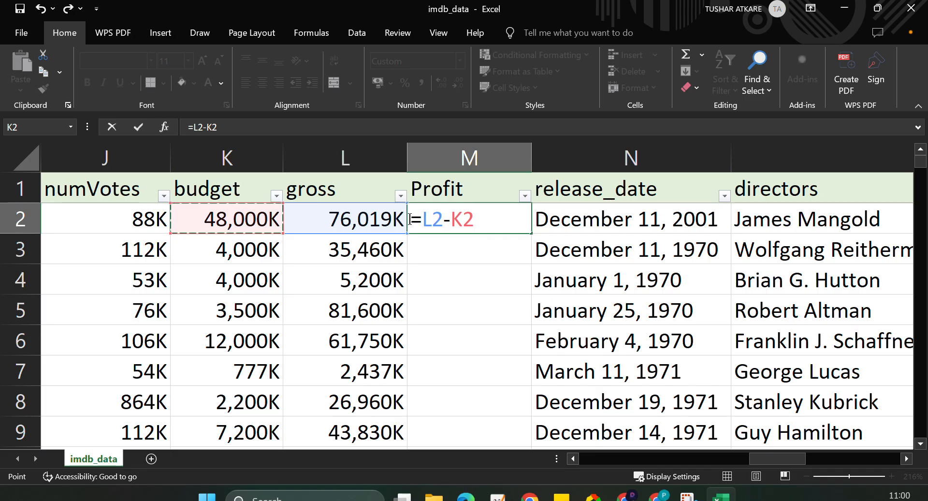
pyautogui.press('Return')
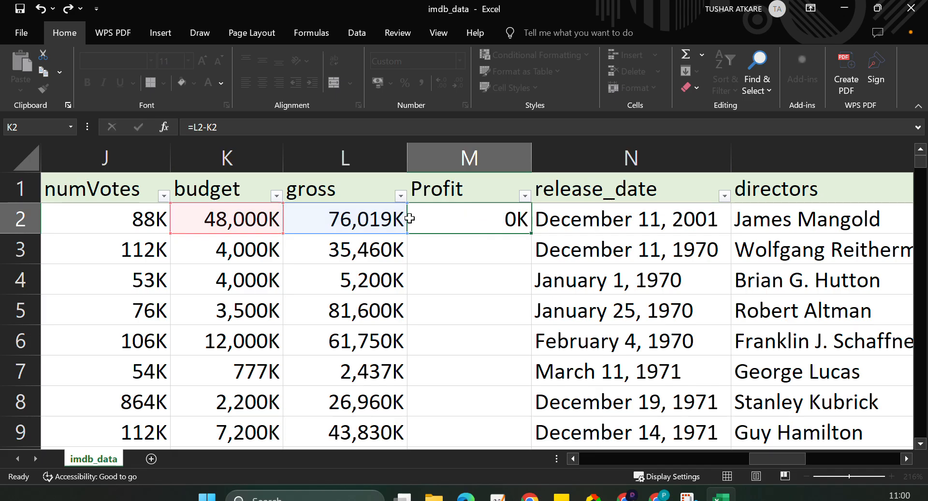
pyautogui.click(509, 229)
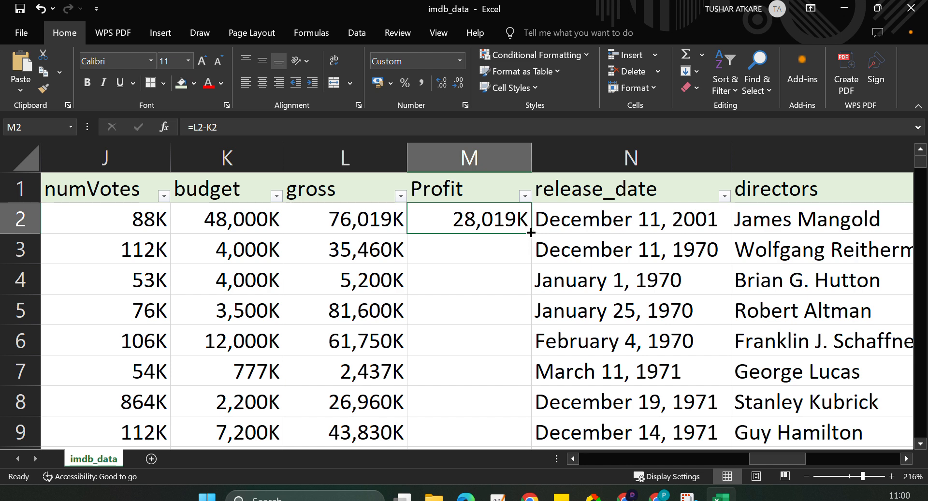
pyautogui.doubleClick(530, 232)
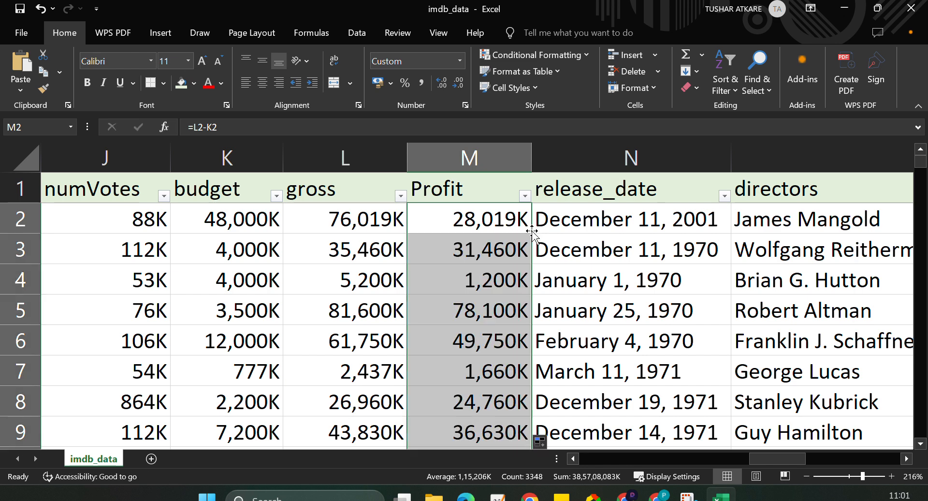
# Examine the values in the Profit column's filter list, including the negative ones.
pyautogui.click(478, 157)
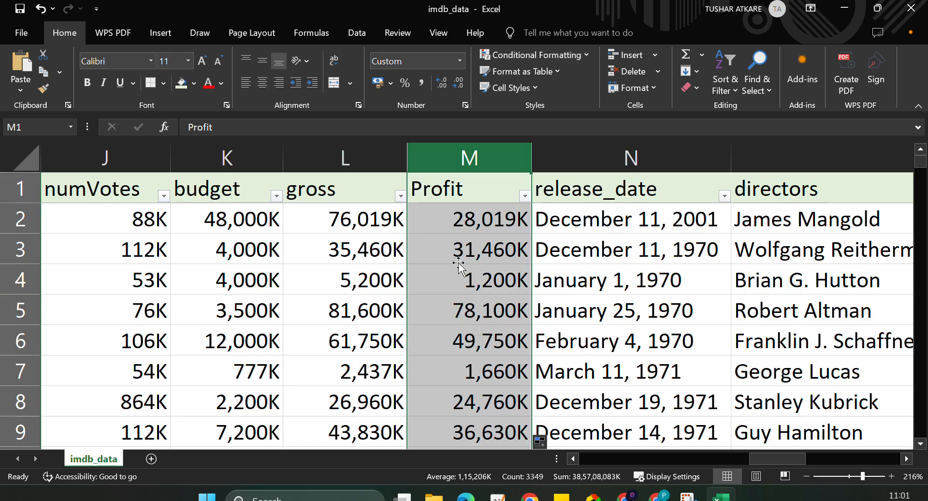
pyautogui.click(524, 195)
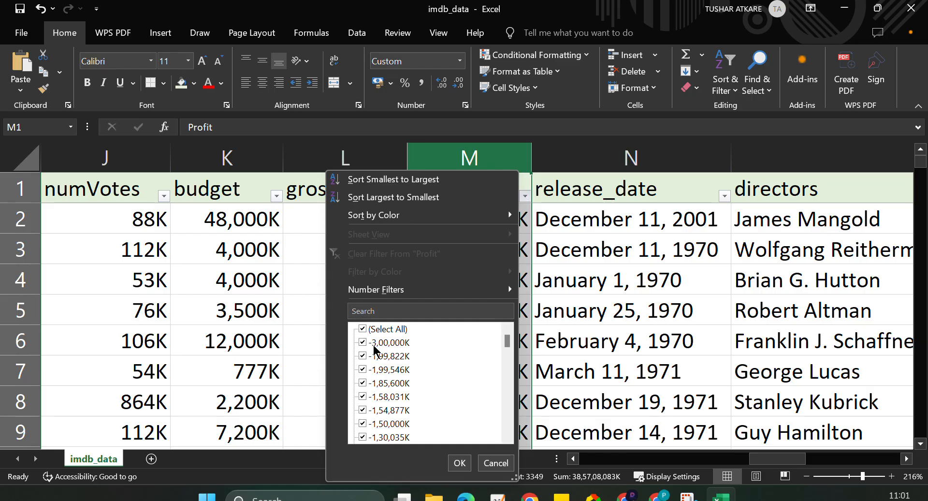
pyautogui.moveTo(507, 337)
pyautogui.mouseDown()
pyautogui.moveTo(501, 427)
pyautogui.moveTo(505, 332)
pyautogui.mouseUp()
pyautogui.click(587, 218)
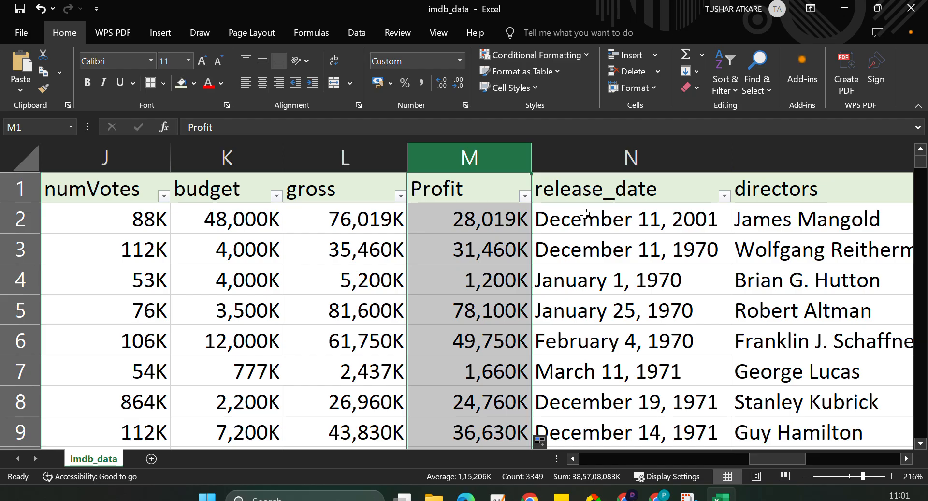
# Insert a column between Profit and release_date, give it the header Movie Status and widen it.
pyautogui.click(623, 156)
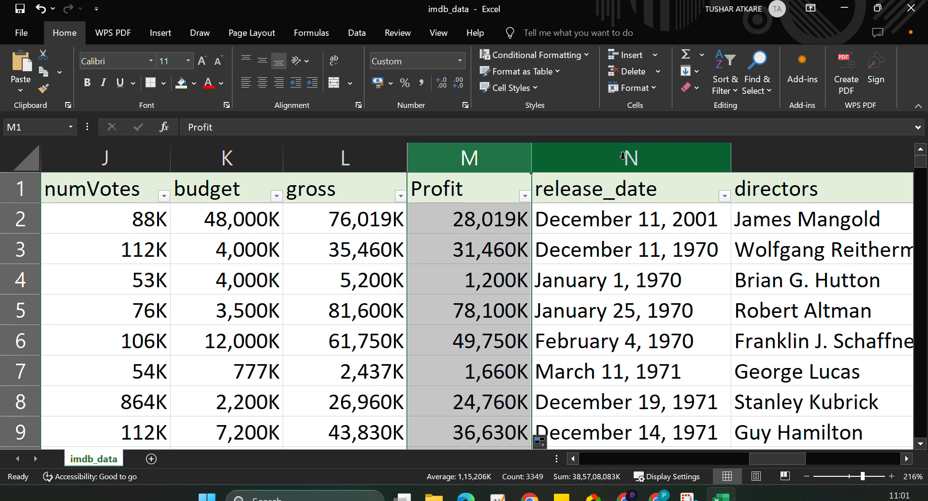
pyautogui.rightClick(623, 163)
pyautogui.click(665, 286)
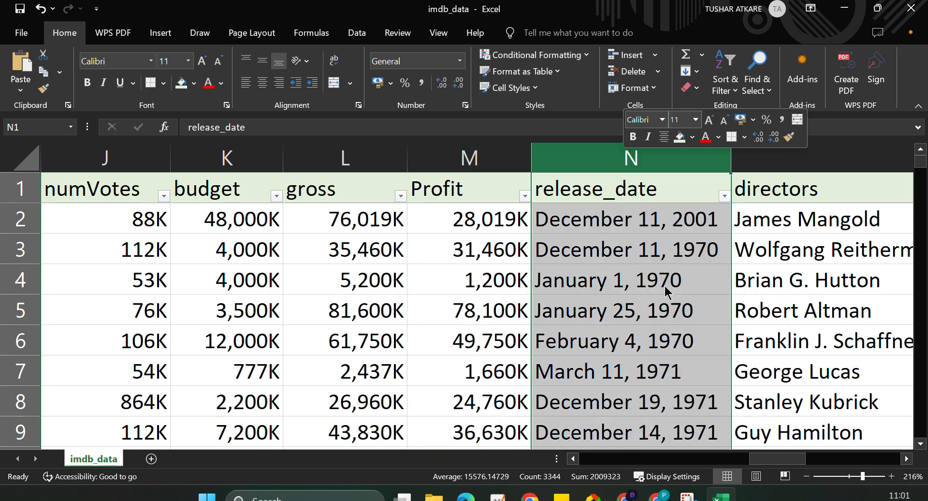
pyautogui.moveTo(658, 162); pyautogui.dragTo(715, 162)
pyautogui.click(649, 179)
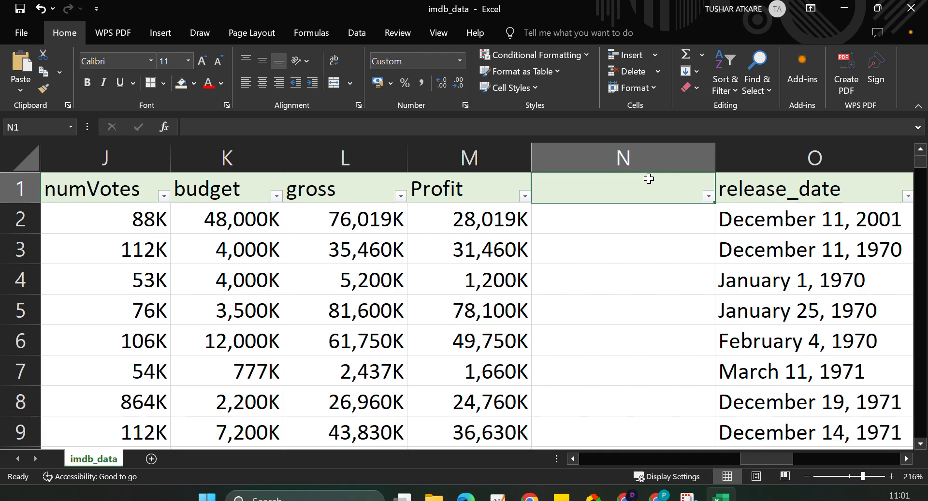
pyautogui.write('Movi')
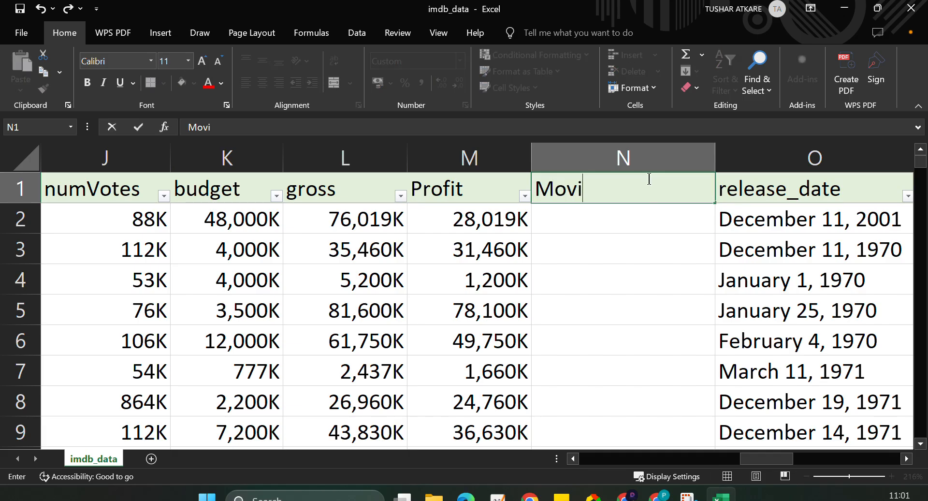
pyautogui.write('e Status')
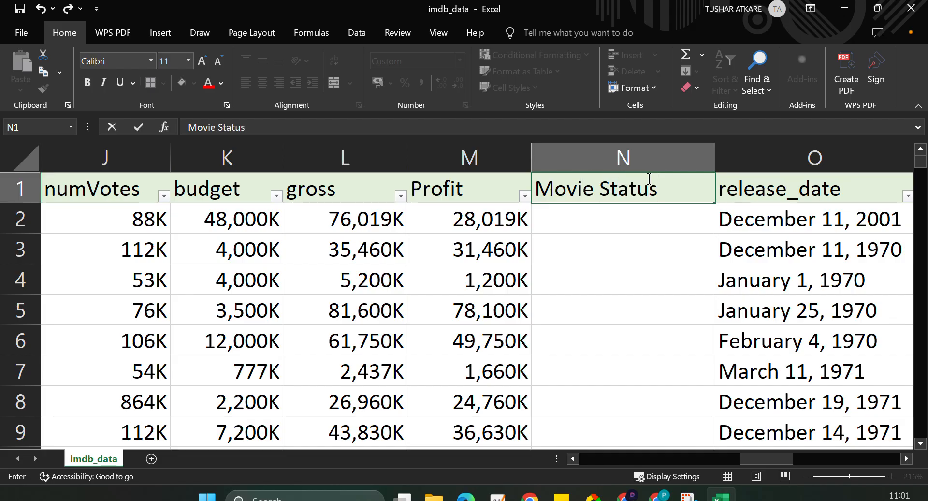
pyautogui.click(600, 216)
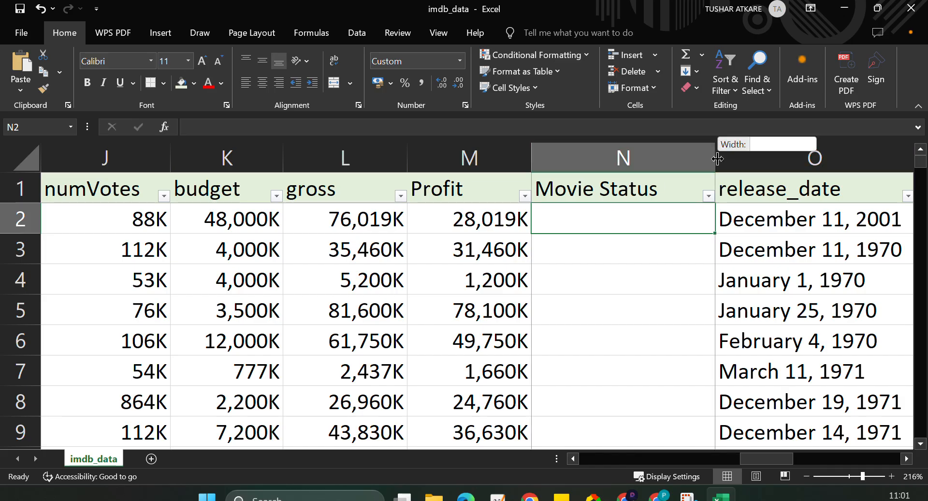
pyautogui.moveTo(715, 160); pyautogui.dragTo(787, 160)
# Enter the formula =IF(M2>0,"Hit", "Flotp") in the first data cell of the Movie Status column.
pyautogui.hscroll(2, 670, 251)
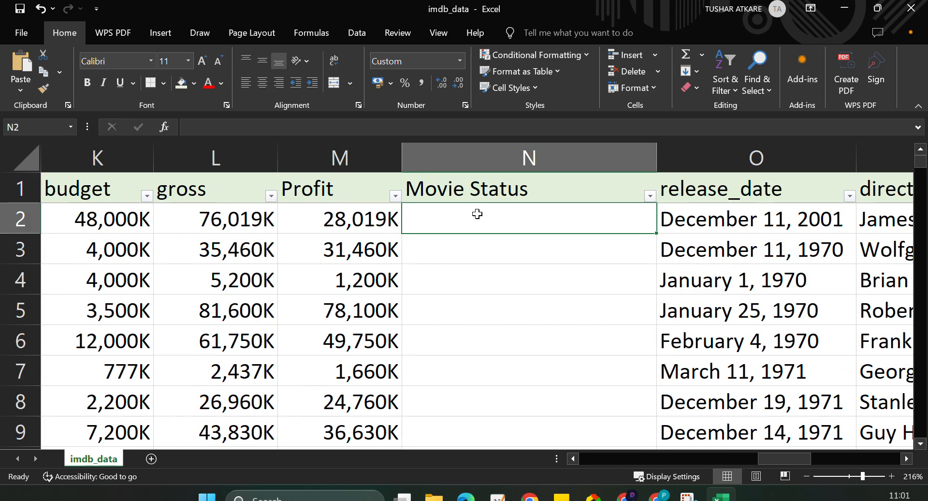
pyautogui.write('=IF(')
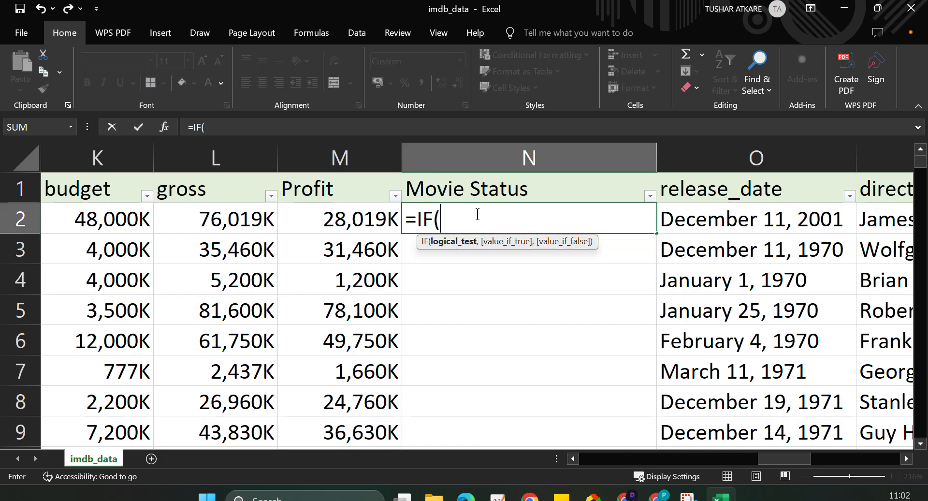
pyautogui.click(344, 219)
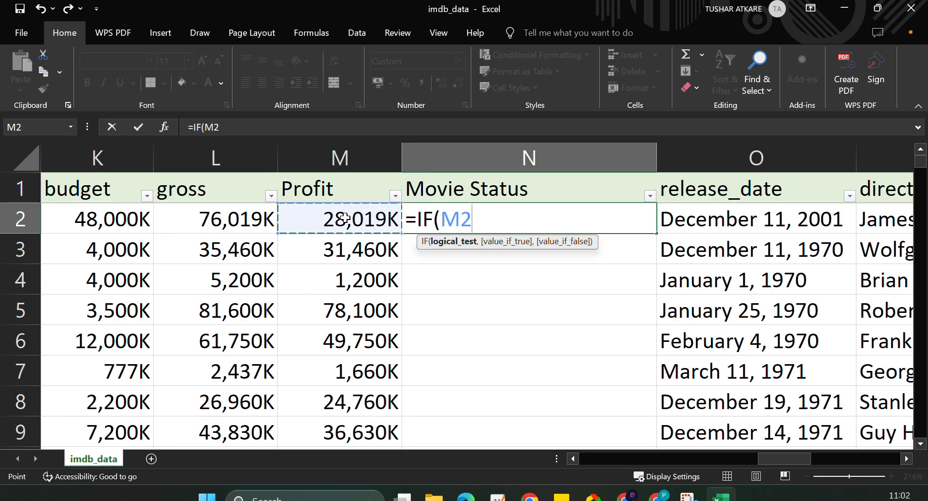
pyautogui.write('>0')
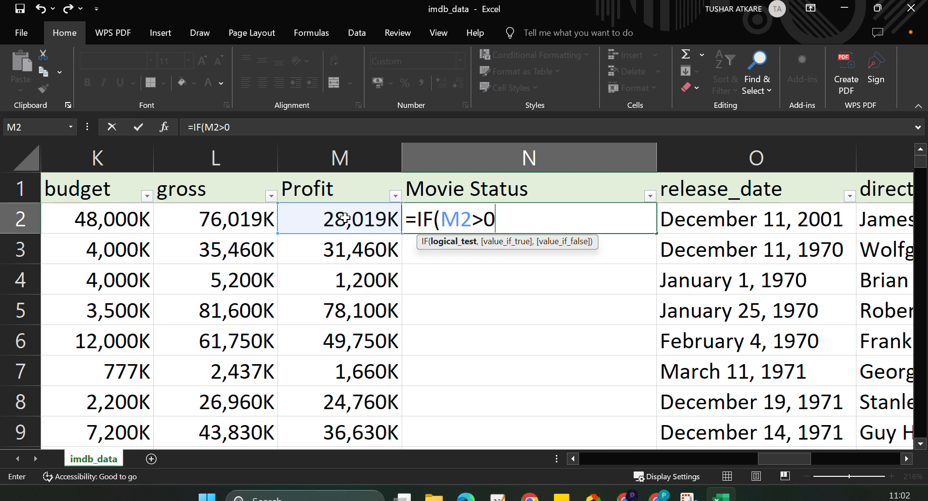
pyautogui.write(',')
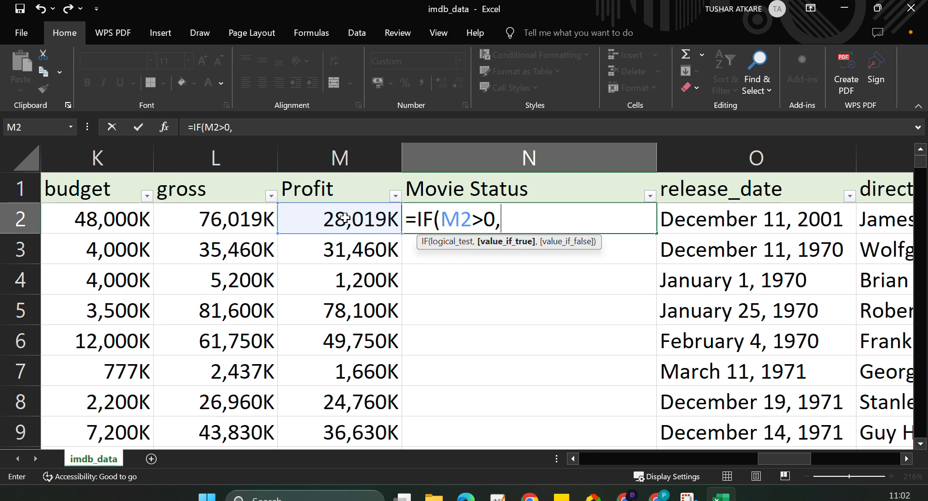
pyautogui.write('"Hit", "')
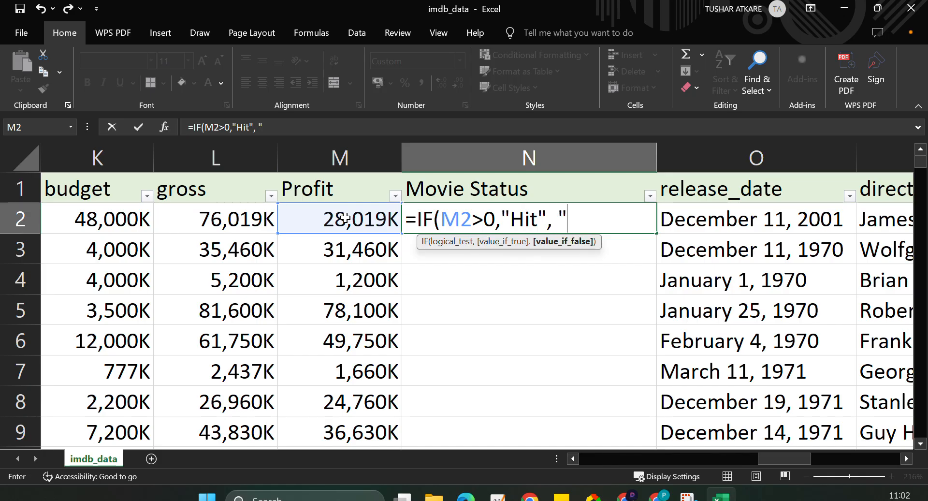
pyautogui.write('Flotp"')
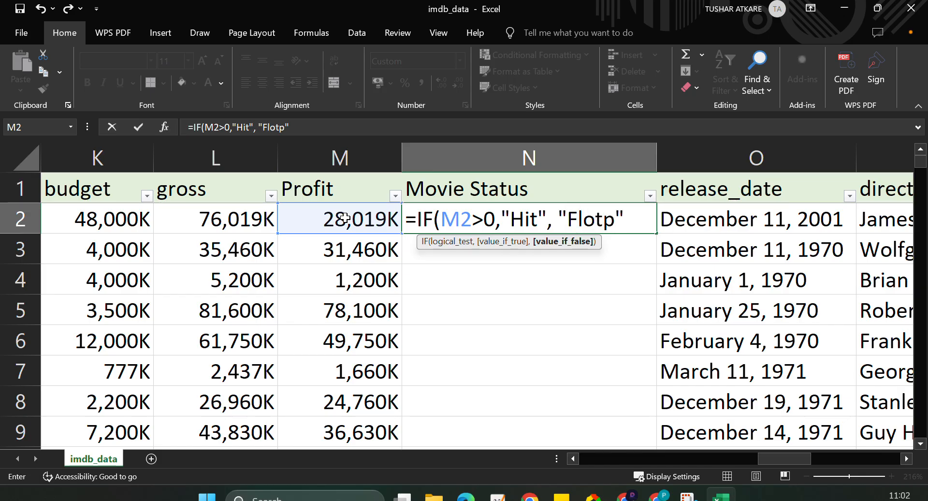
pyautogui.press('Return')
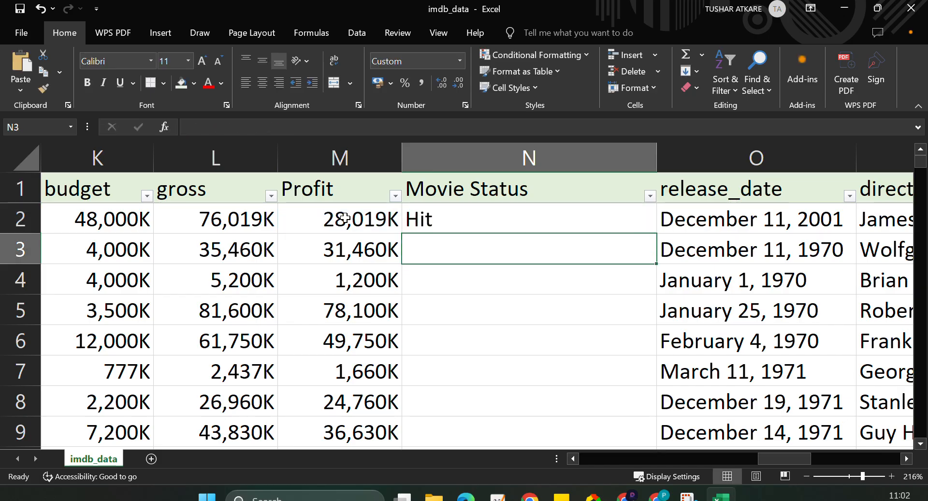
# Fill the Movie Status formula down the whole column and check the distinct values in its filter list.
pyautogui.click(526, 209)
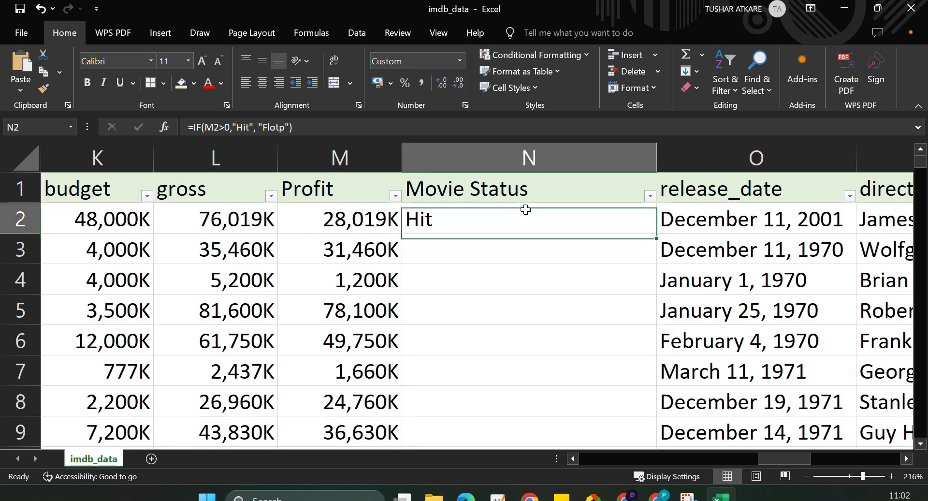
pyautogui.doubleClick(657, 237)
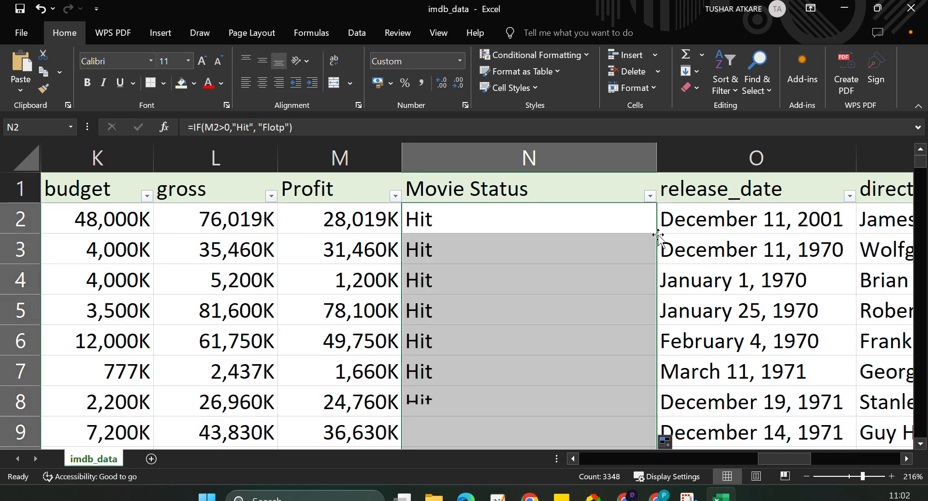
pyautogui.click(651, 196)
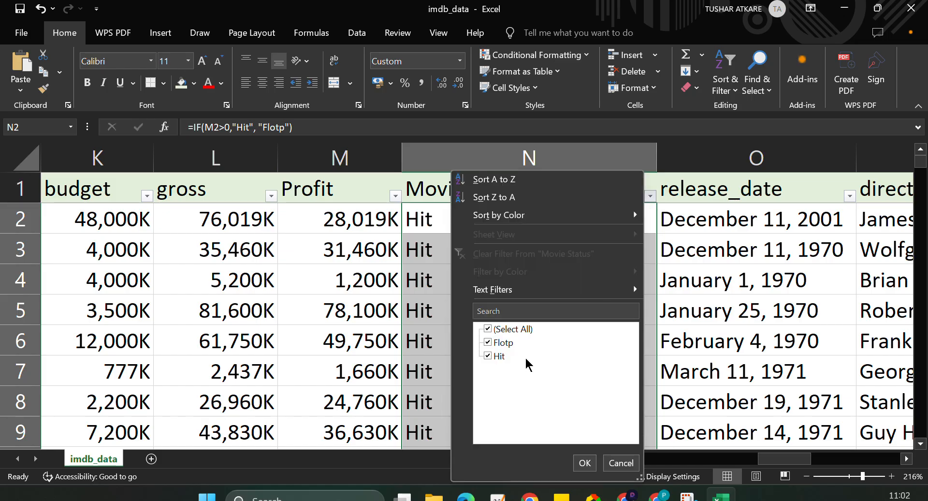
pyautogui.press('Escape')
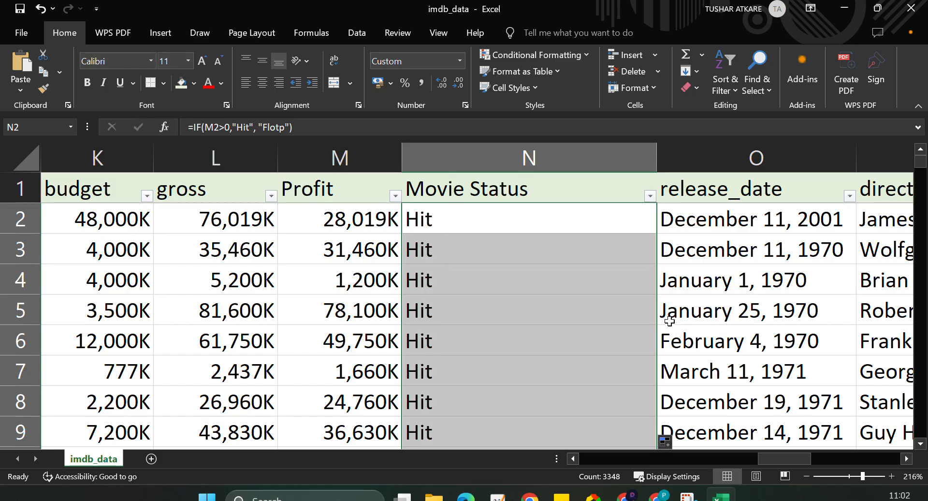
# Undo filling the Movie Status formula down the column.
pyautogui.doubleClick(633, 221)
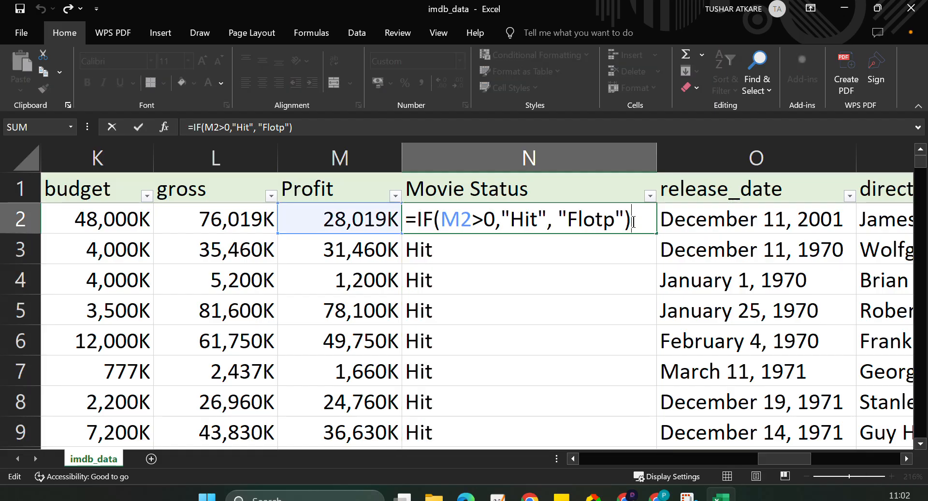
pyautogui.click(642, 288)
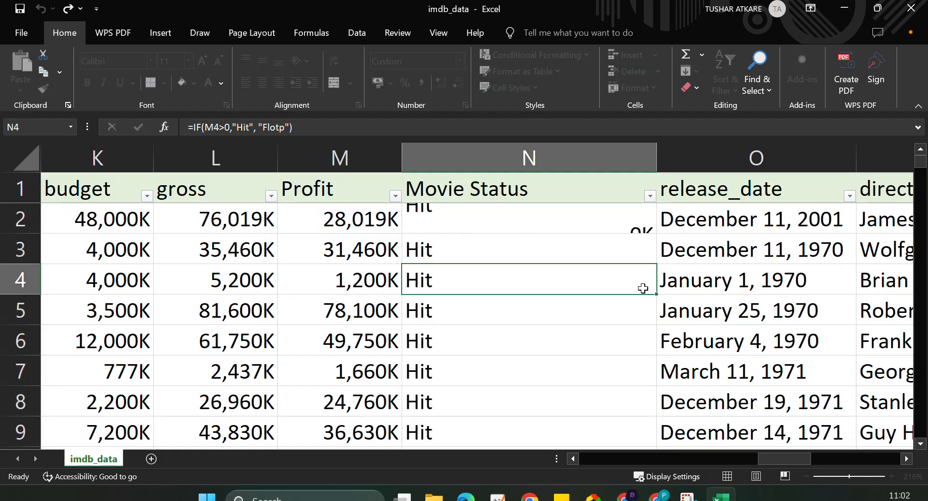
pyautogui.hotkey('ctrl', 'z')
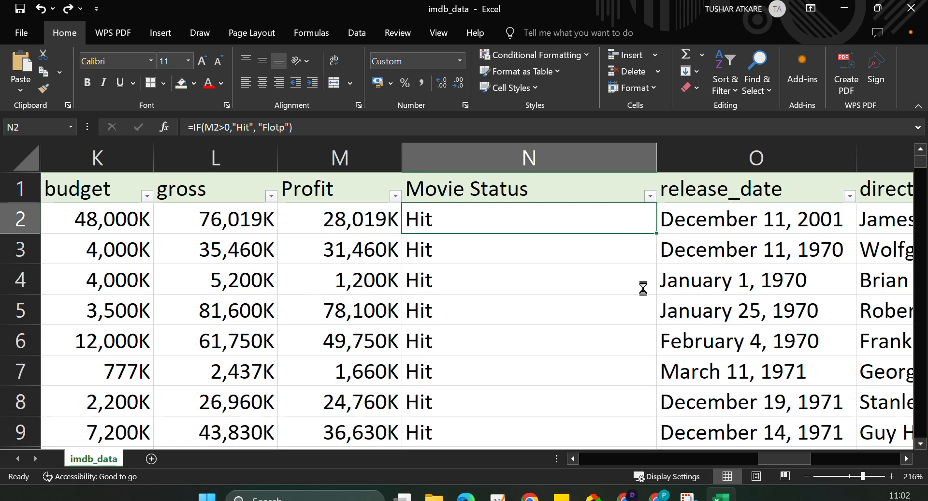
pyautogui.hotkey('ctrl', 'z')
# Correct the formula in the first Movie Status cell to =IF(M2>0,"Hit", "Flop") and fill it down the whole column.
pyautogui.doubleClick(622, 220)
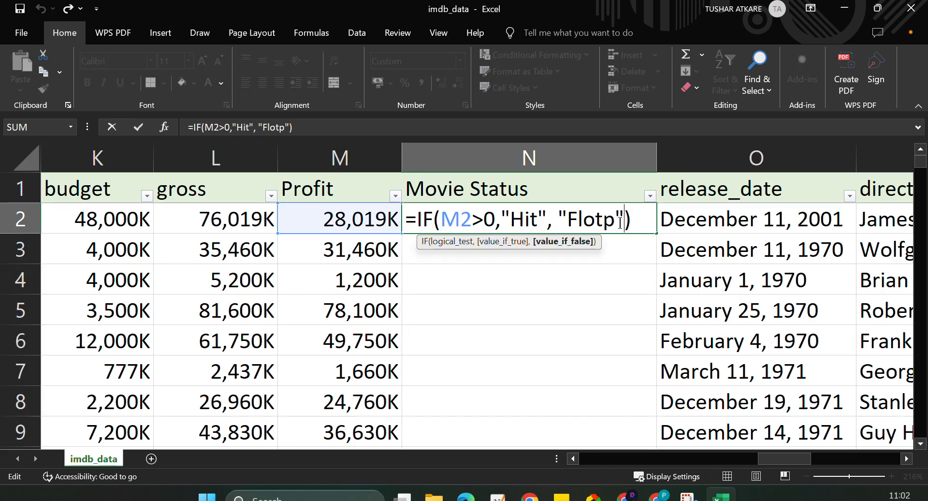
pyautogui.click(604, 222)
pyautogui.press('BackSpace')
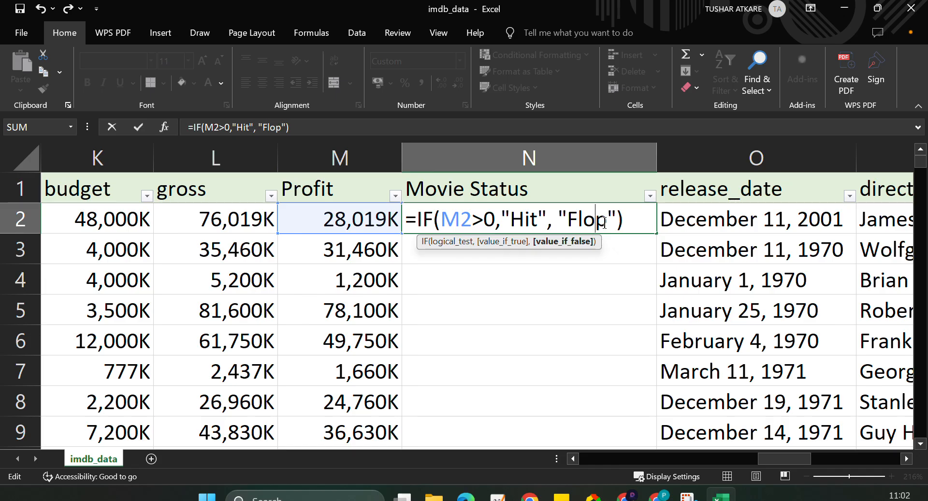
pyautogui.press('Return')
pyautogui.click(604, 222)
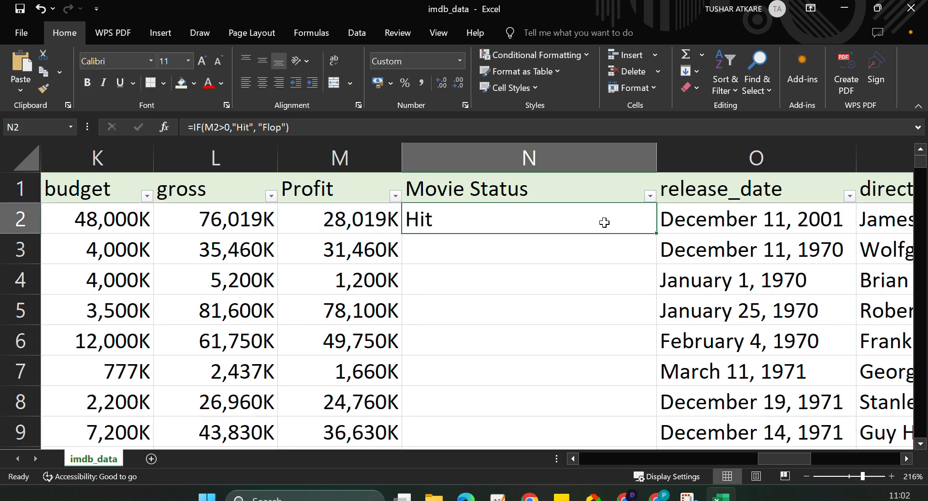
pyautogui.doubleClick(659, 235)
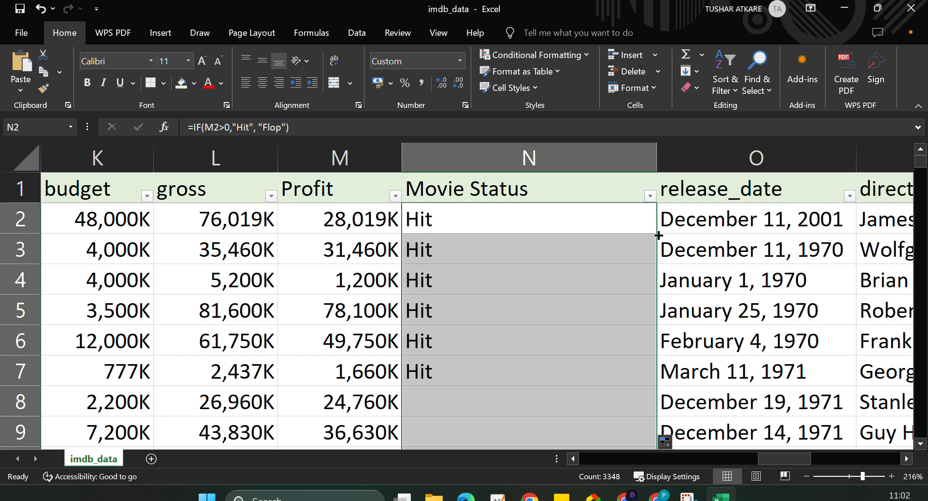
# Review the Movie Status formula and its filled results alongside the columns from Runite Hours to Profit.
pyautogui.doubleClick(541, 208)
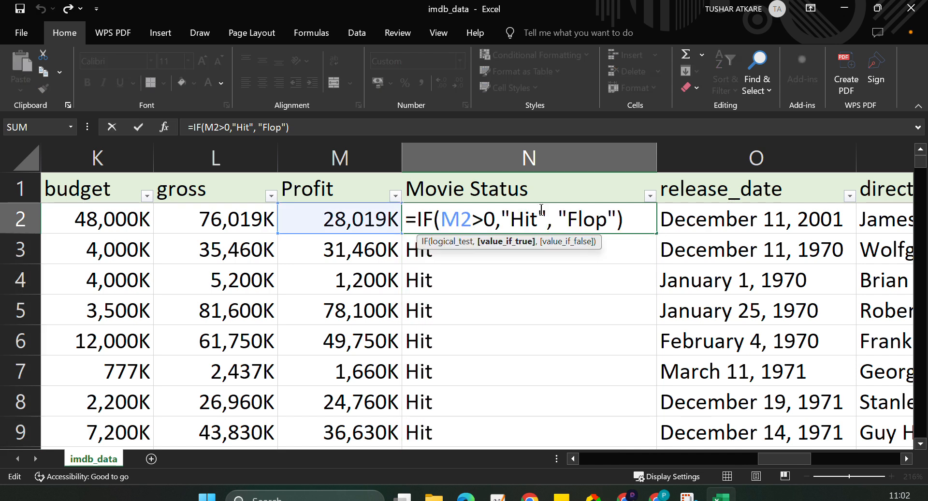
pyautogui.click(637, 225)
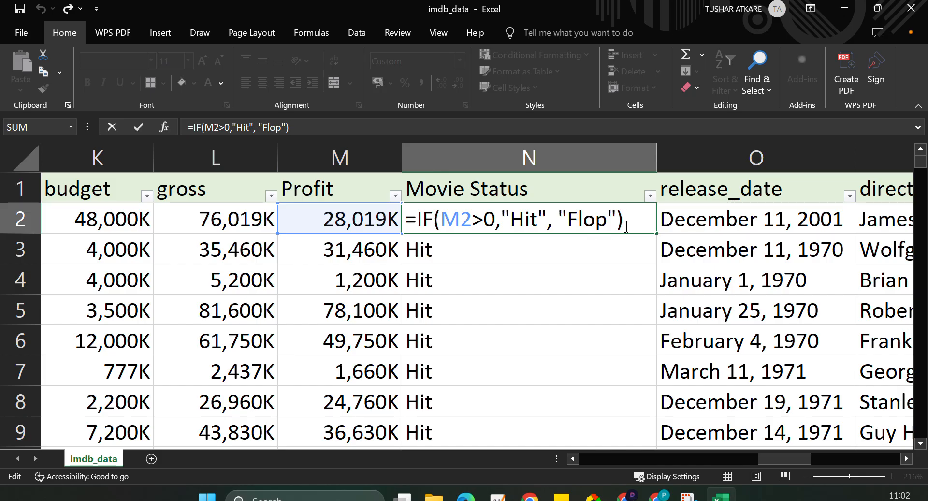
pyautogui.press('Return')
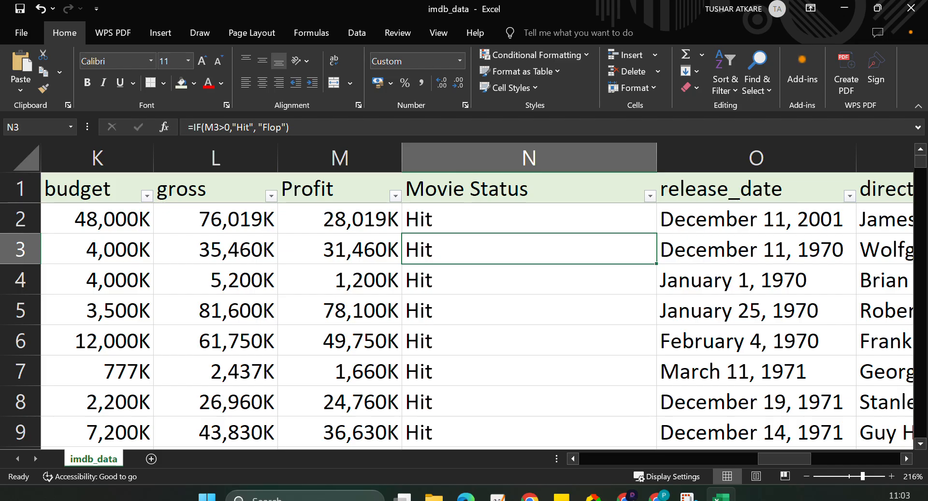
pyautogui.hscroll(-1, 285, 356)
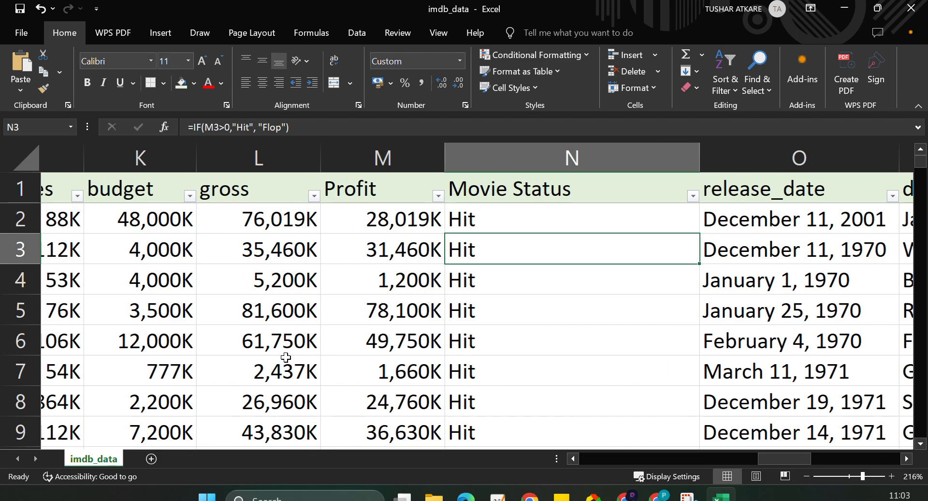
pyautogui.hscroll(-3, 285, 357)
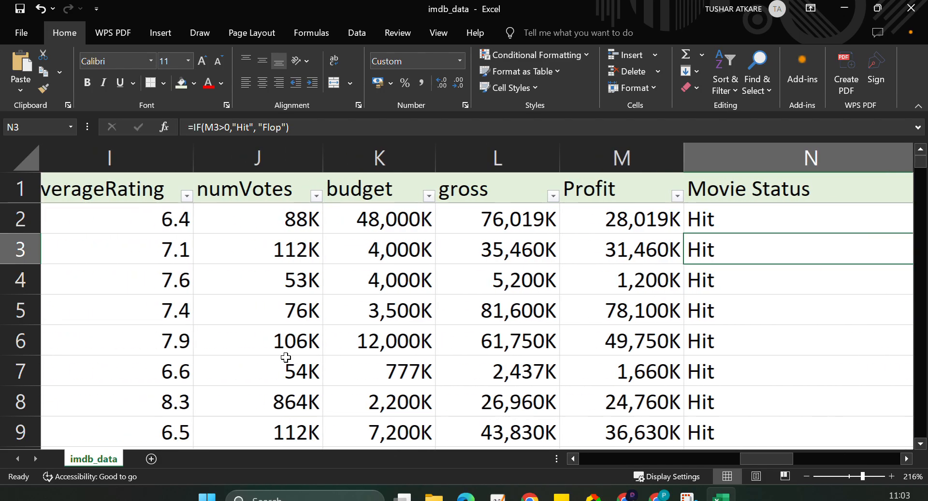
pyautogui.hscroll(-2, 285, 357)
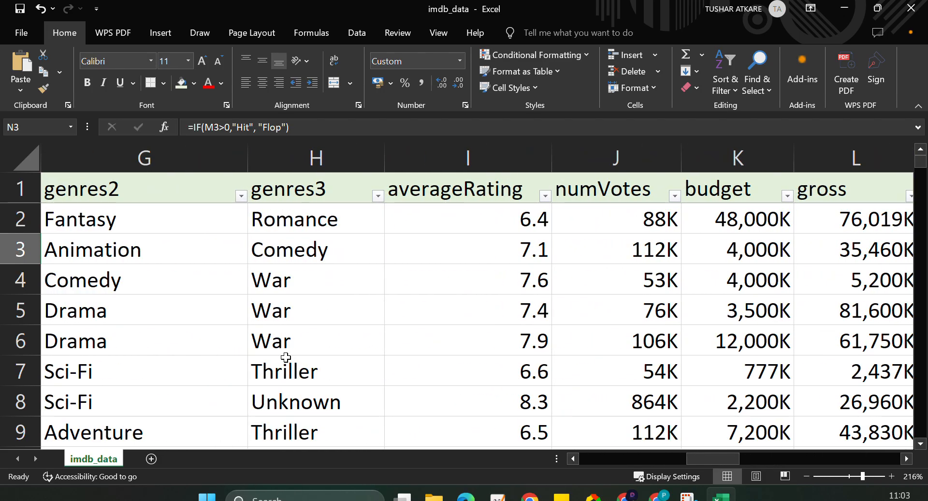
pyautogui.hscroll(-2, 286, 357)
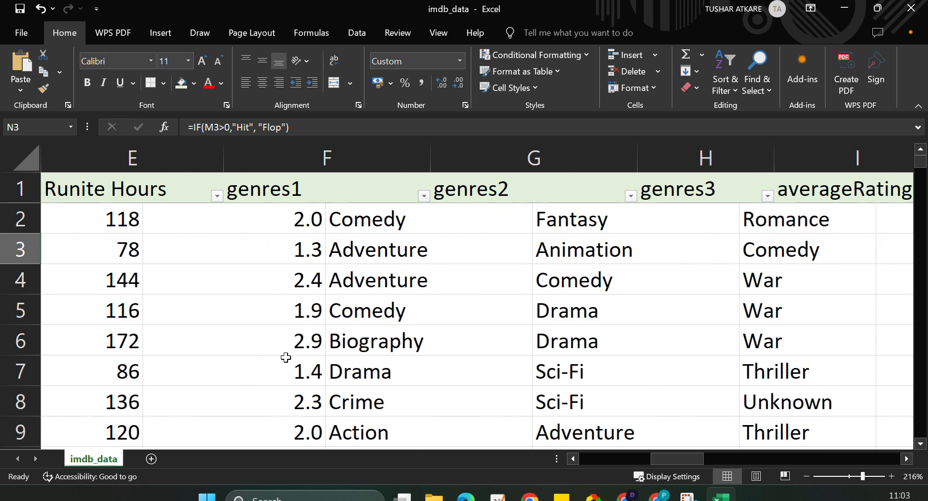
pyautogui.hscroll(3, 285, 357)
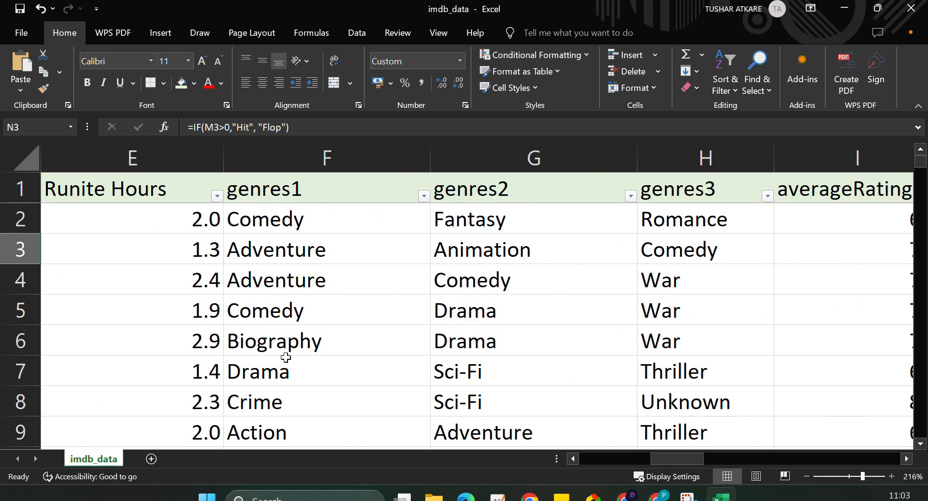
pyautogui.hscroll(5, 286, 357)
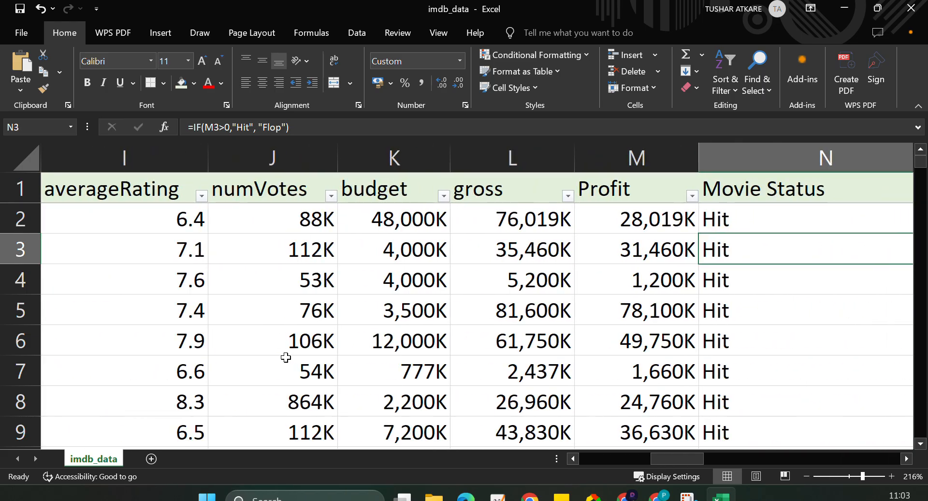
pyautogui.click(477, 226)
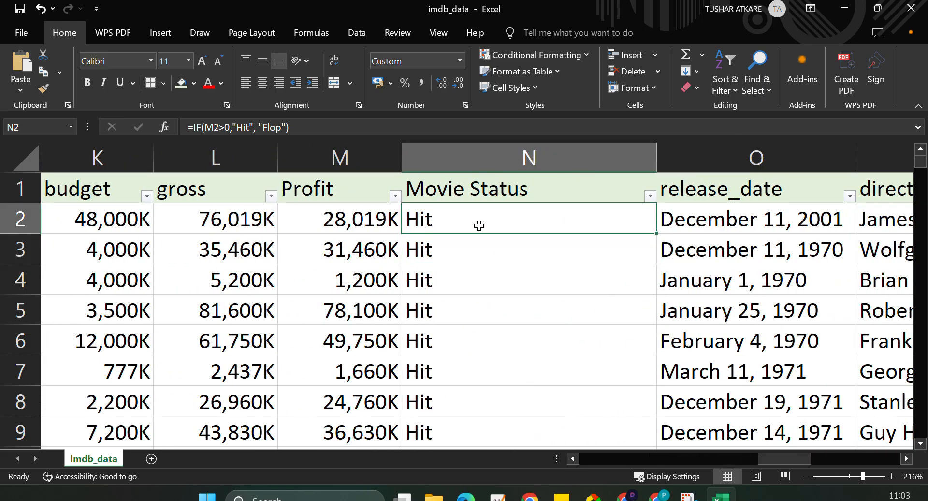
pyautogui.click(465, 291)
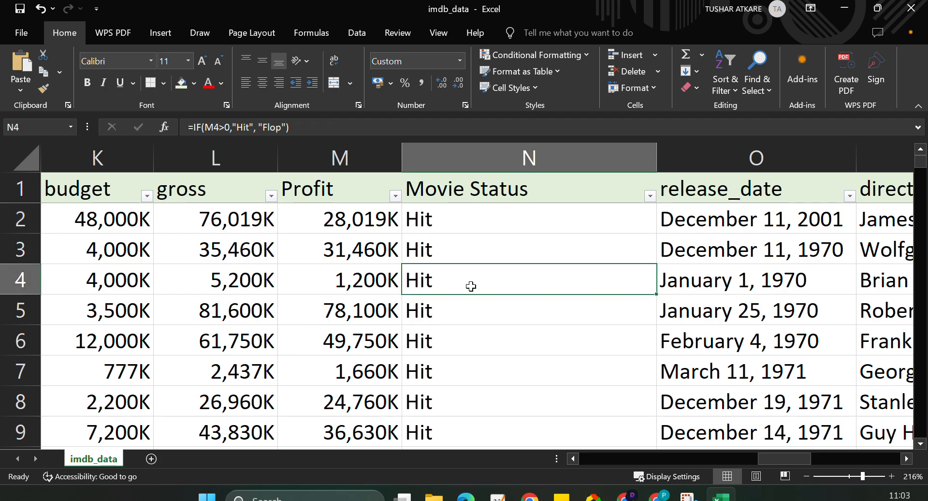
pyautogui.click(651, 196)
pyautogui.click(423, 226)
pyautogui.click(422, 223)
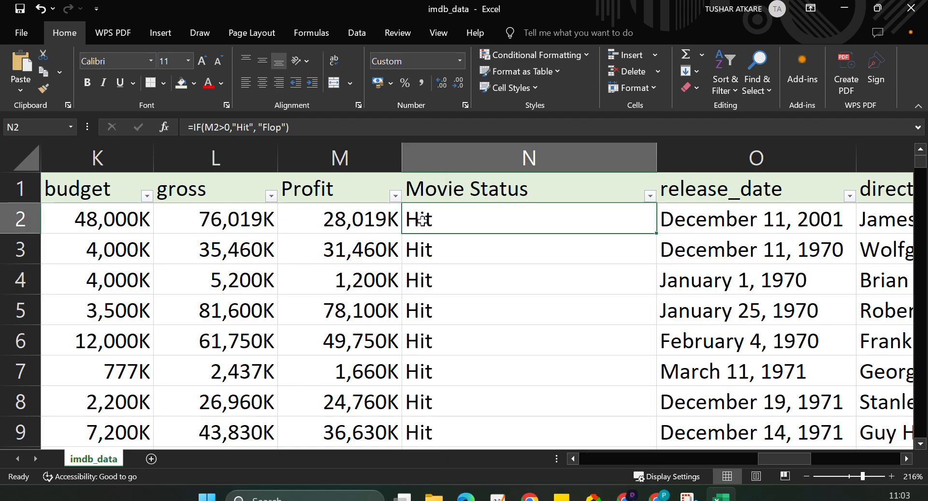
# Examine the range of values in the Profit column's filter list, up to the highest profits.
pyautogui.click(395, 195)
pyautogui.scroll(-3, 319, 401)
pyautogui.scroll(-15, 319, 401)
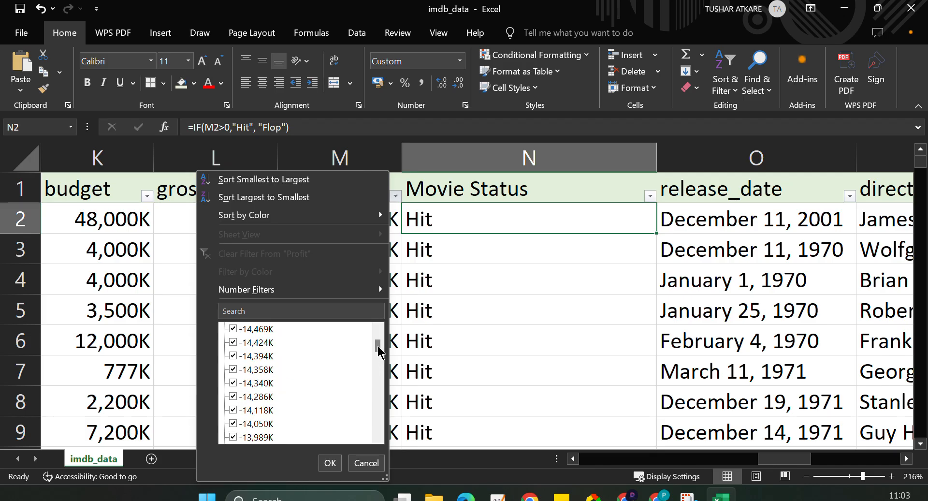
pyautogui.moveTo(377, 346); pyautogui.dragTo(380, 430)
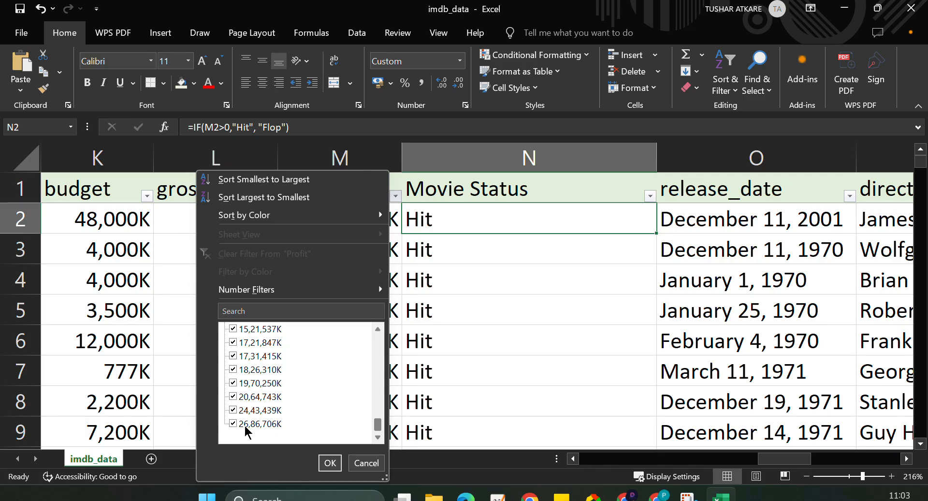
pyautogui.scroll(1, 280, 391)
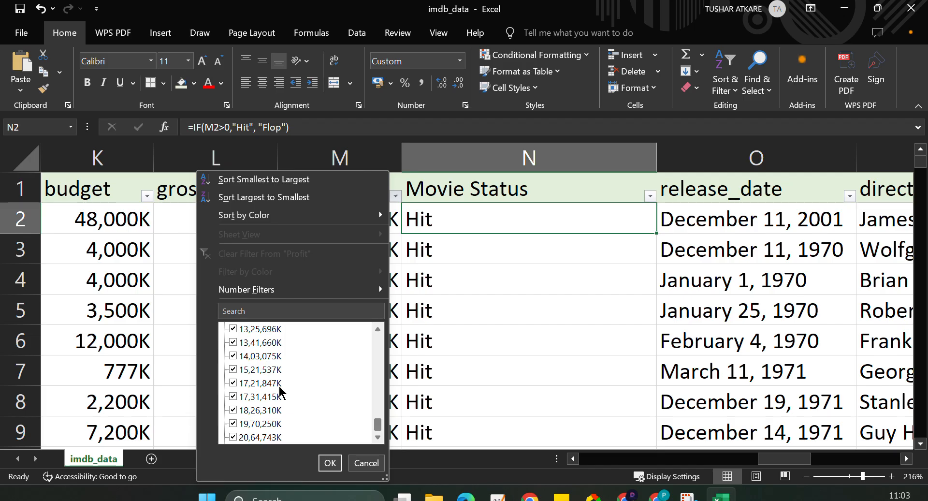
pyautogui.scroll(1, 280, 390)
pyautogui.scroll(-2, 280, 392)
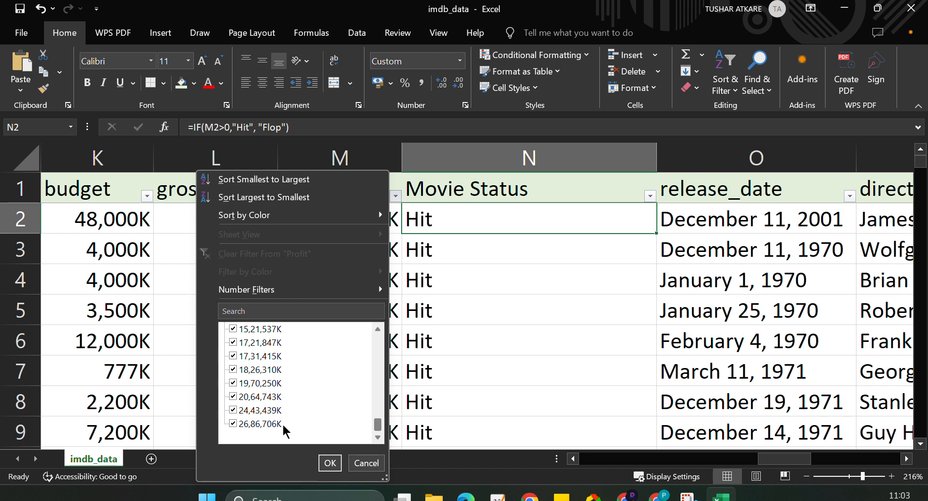
pyautogui.scroll(8, 284, 425)
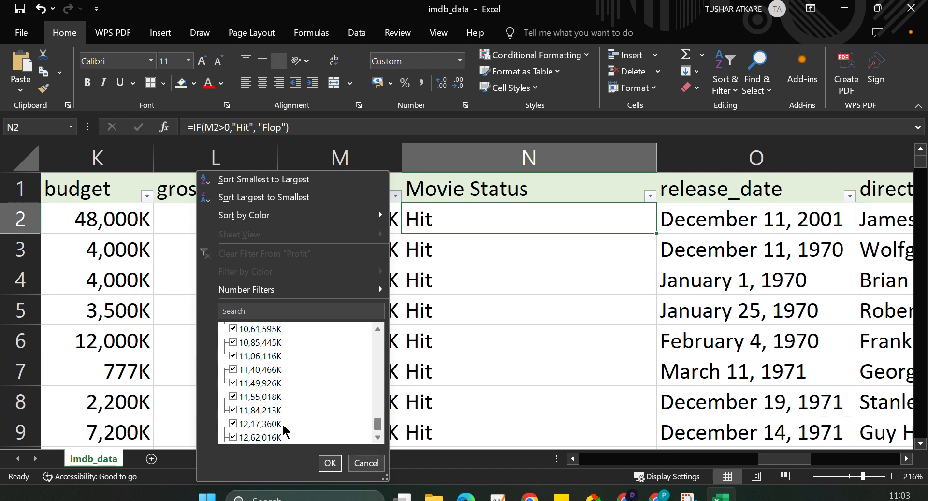
pyautogui.scroll(3, 283, 426)
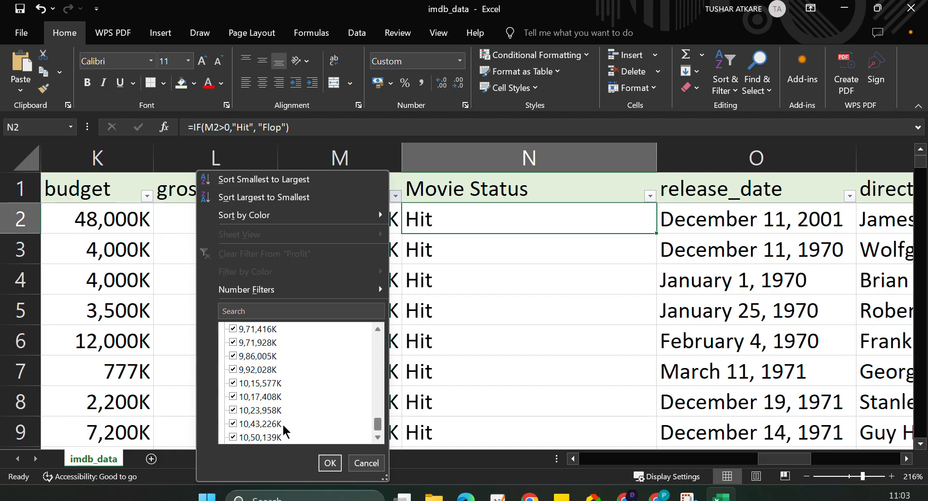
pyautogui.scroll(4, 283, 426)
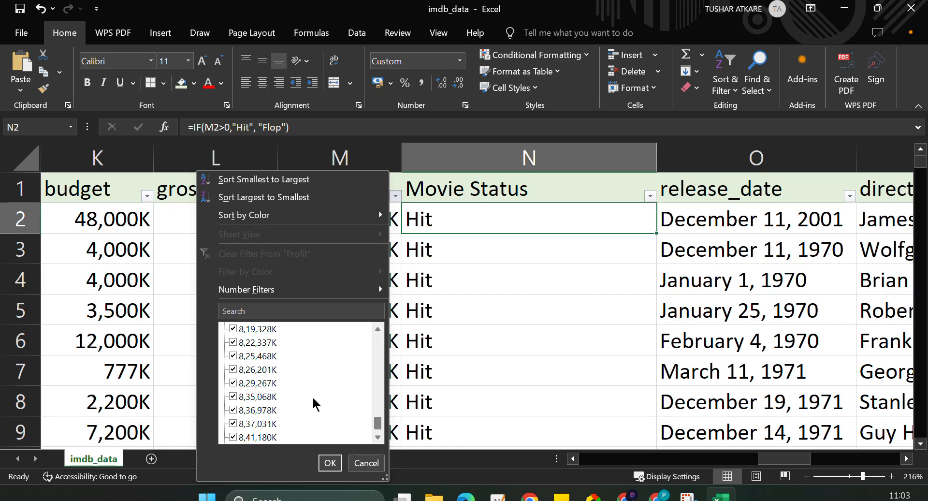
pyautogui.scroll(3, 313, 399)
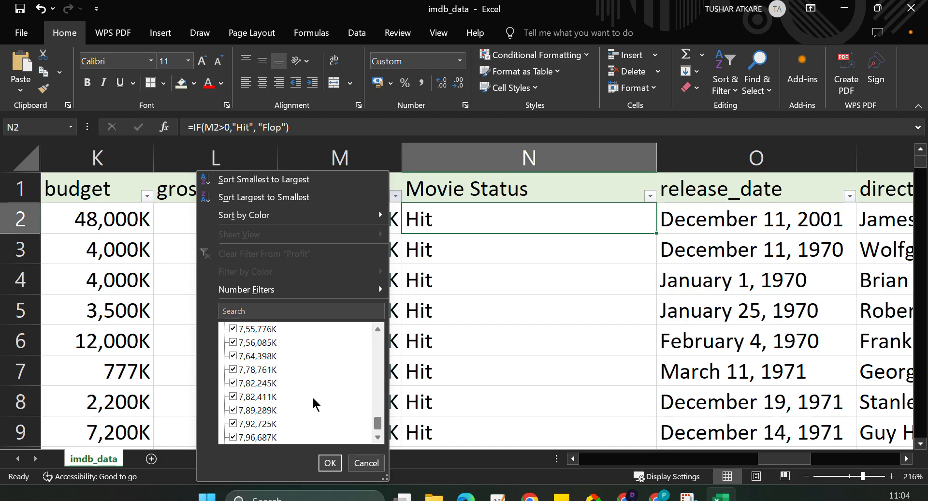
pyautogui.scroll(3, 315, 404)
pyautogui.scroll(10, 314, 398)
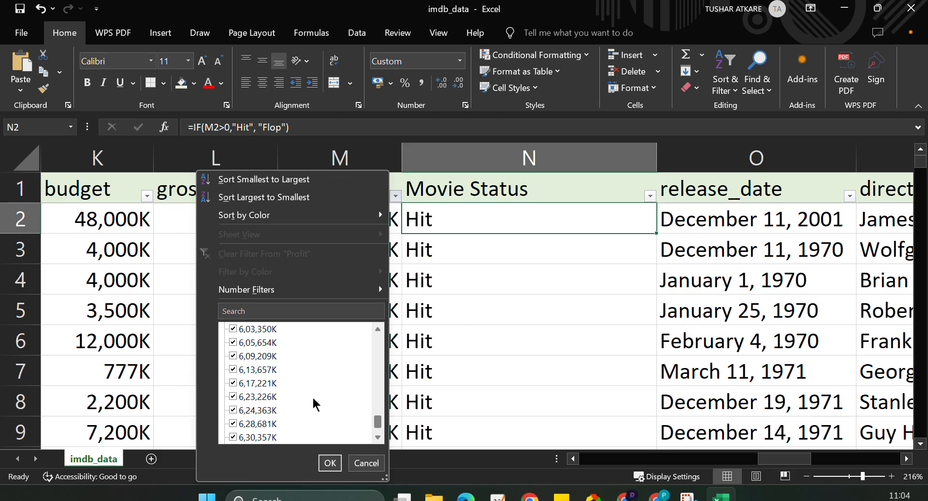
pyautogui.scroll(3, 314, 401)
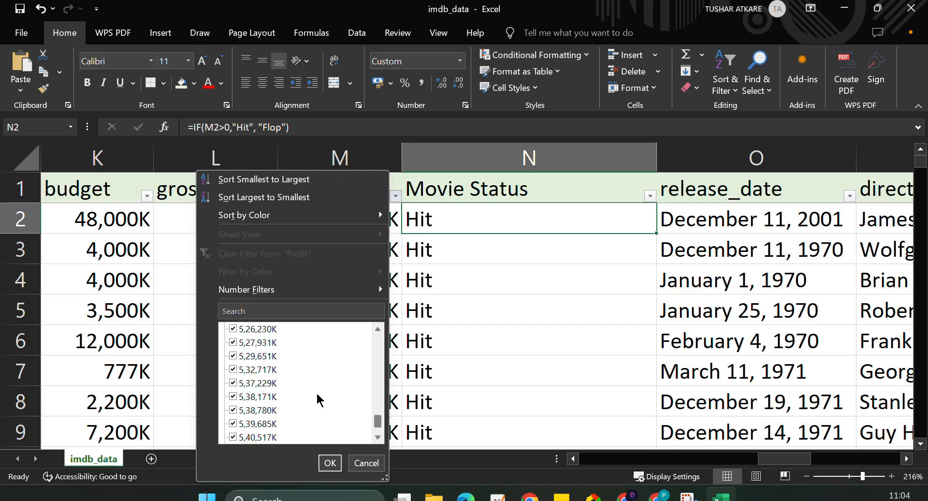
pyautogui.click(498, 274)
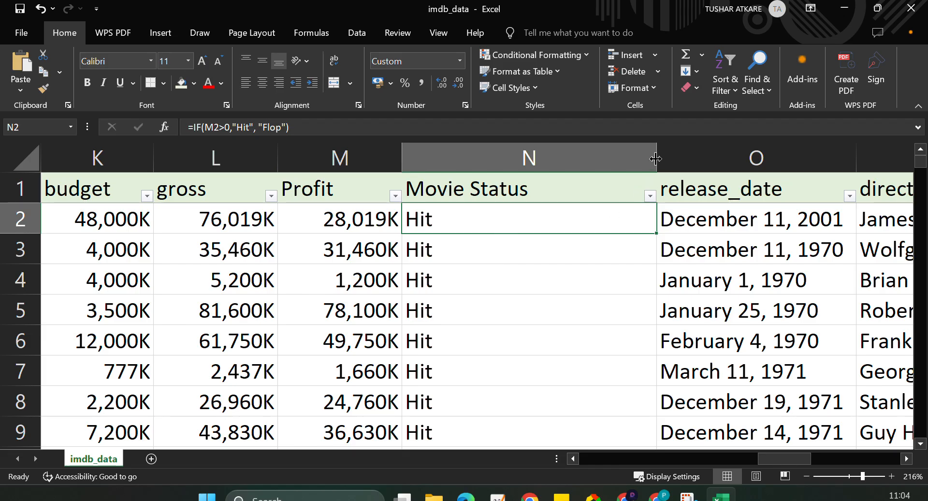
# Widen the Movie Status column and replace the formula in N2 with the start of an IFS function.
pyautogui.moveTo(657, 159); pyautogui.dragTo(764, 159)
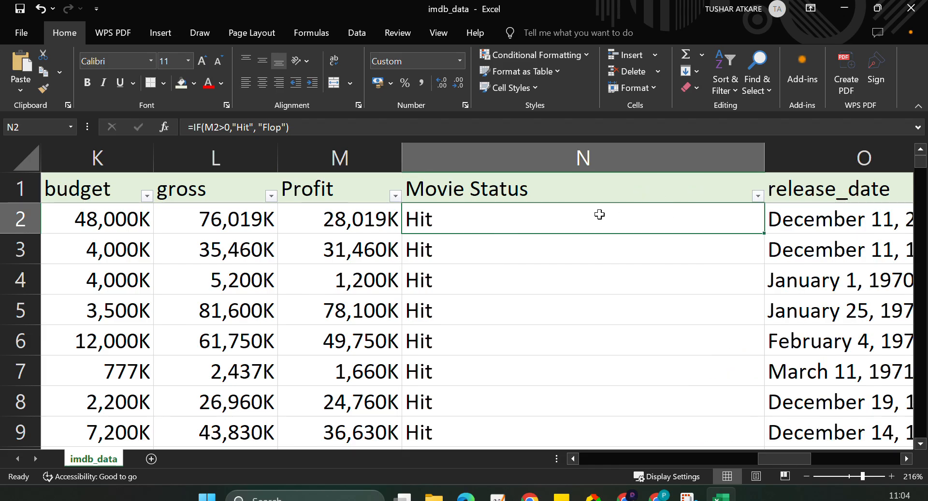
pyautogui.doubleClick(489, 229)
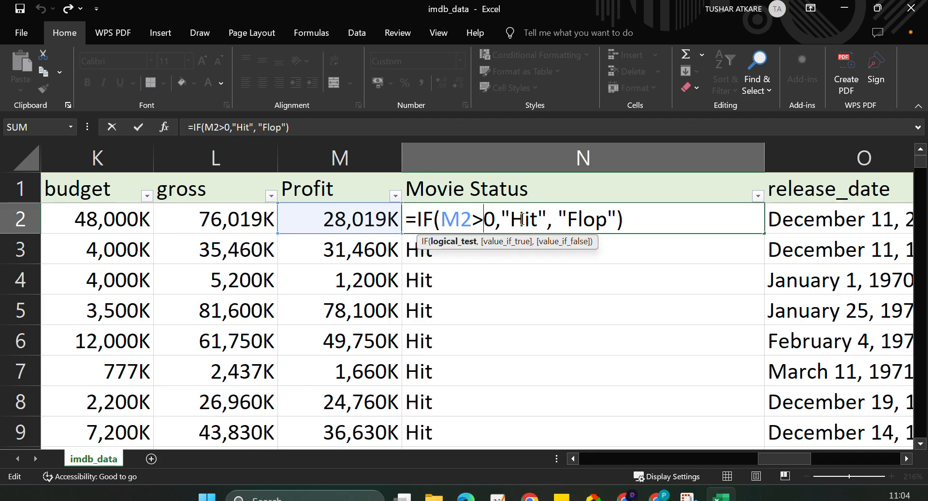
pyautogui.click(546, 220)
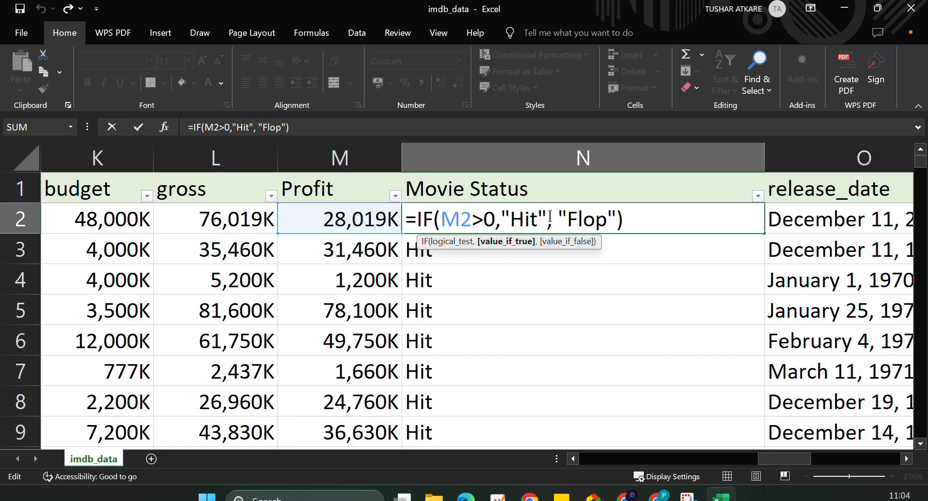
pyautogui.moveTo(652, 221); pyautogui.dragTo(416, 224)
pyautogui.press('BackSpace')
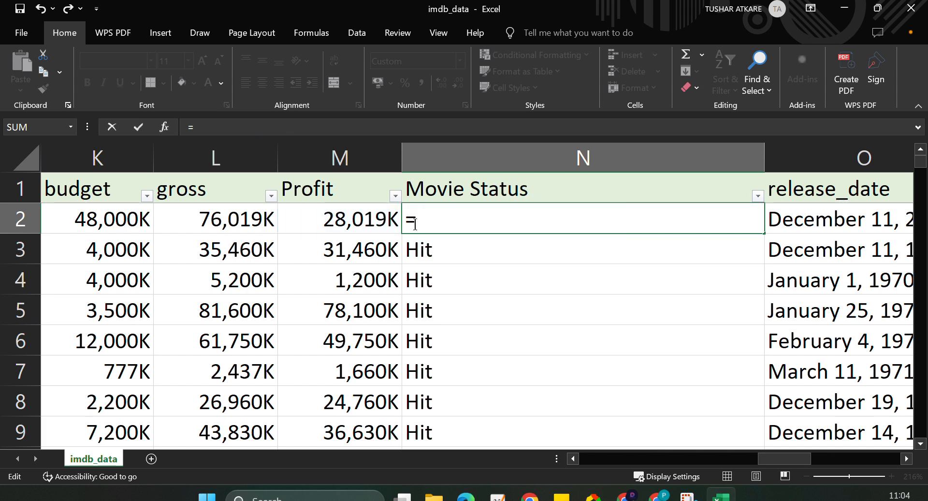
pyautogui.write('IFS(')
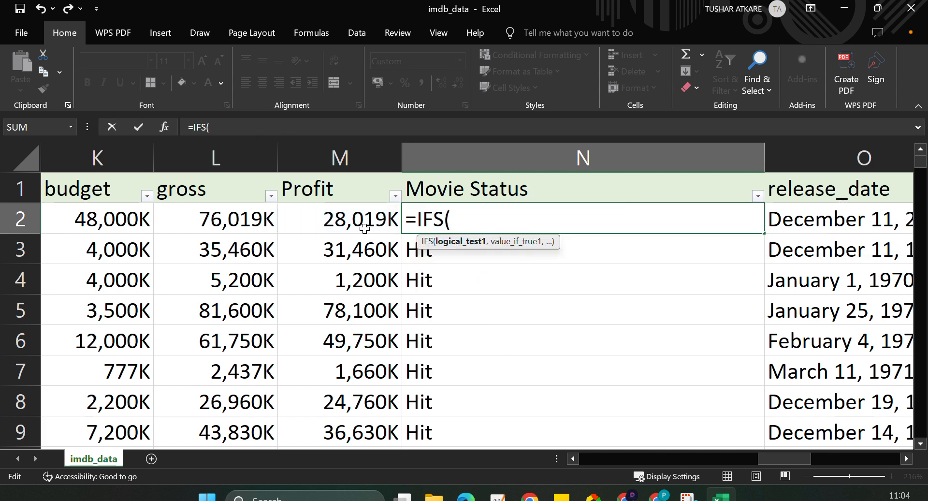
# Enter M2<0 as the first IFS test, returning "Flop".
pyautogui.click(347, 221)
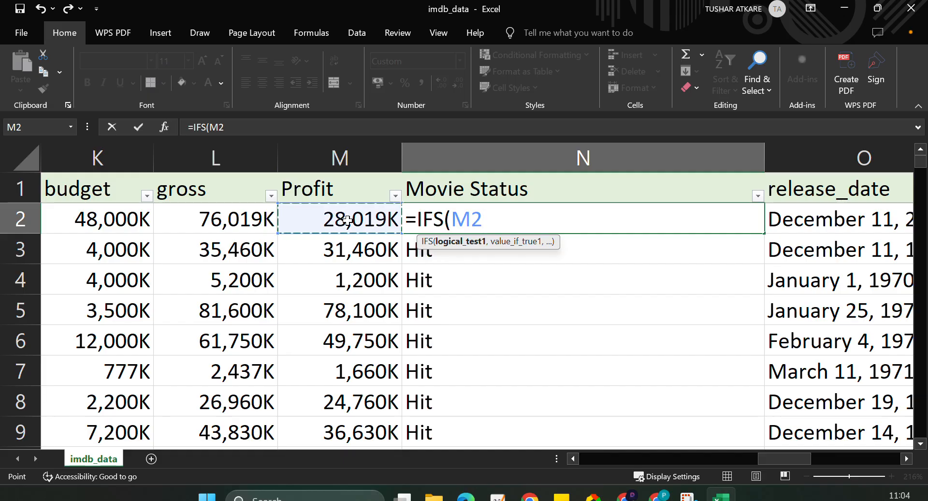
pyautogui.write('>')
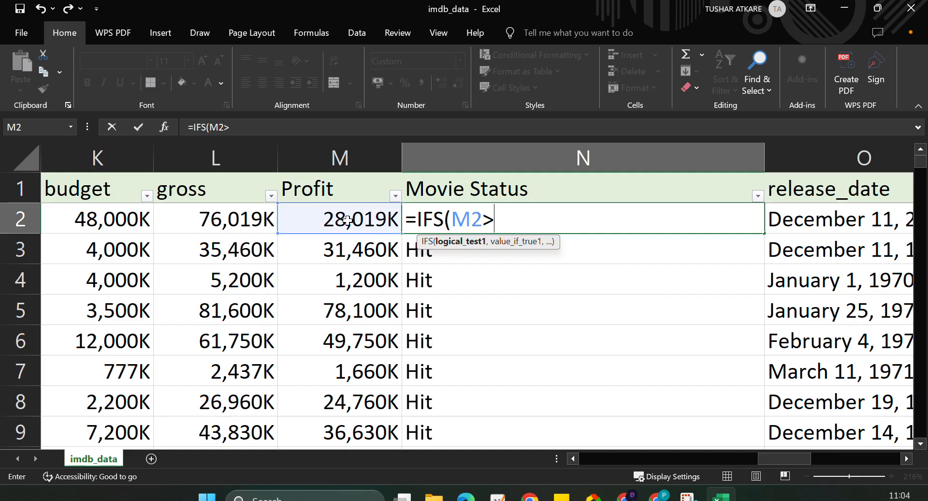
pyautogui.press('BackSpace')
pyautogui.write('<0)')
pyautogui.press('BackSpace')
pyautogui.write(',')
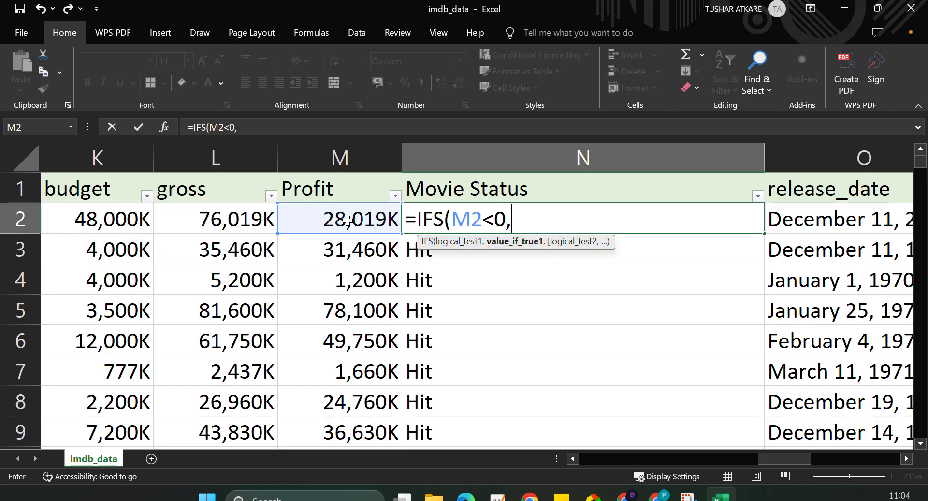
pyautogui.write(' "Flop')
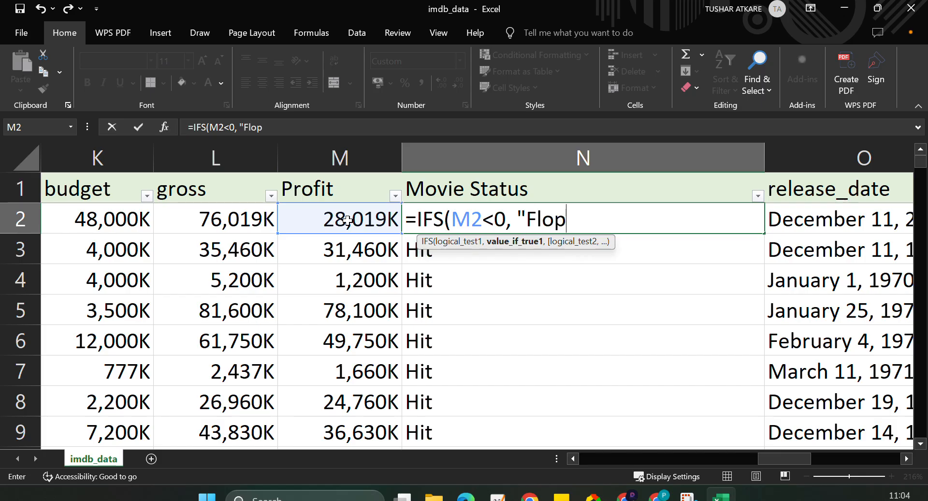
pyautogui.write('",')
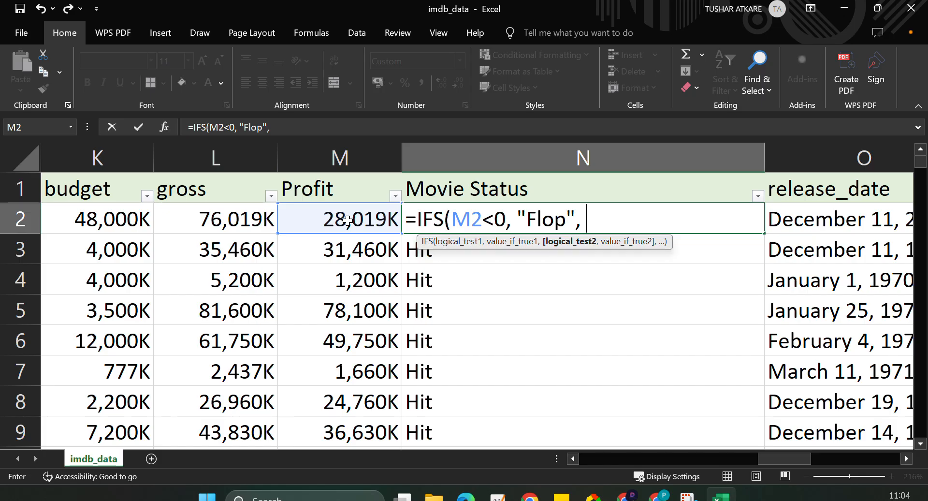
# Add M2>0 as the second IFS test and change the first test to M2<=0.
pyautogui.click(347, 220)
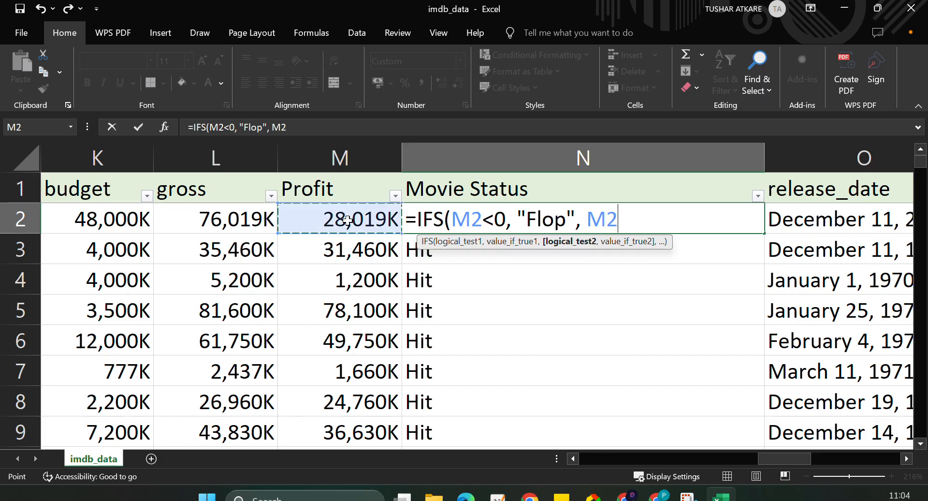
pyautogui.write('>')
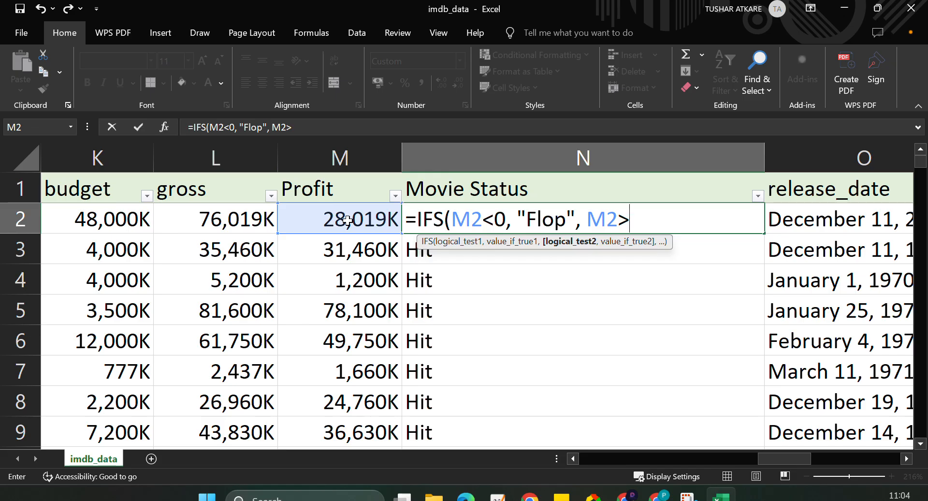
pyautogui.write('0')
pyautogui.click(495, 217)
pyautogui.write('=')
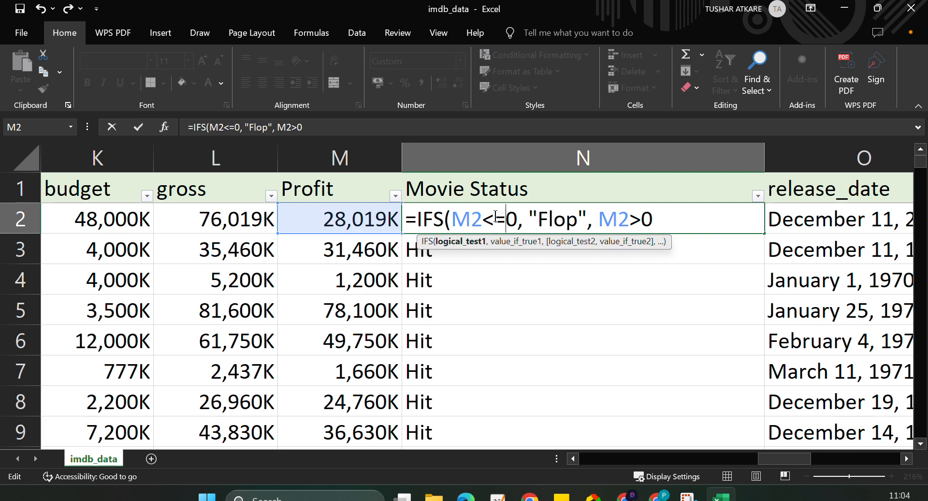
# Return "Hit" for the second IFS test and start the third test with M2>.
pyautogui.click(660, 208)
pyautogui.write(',')
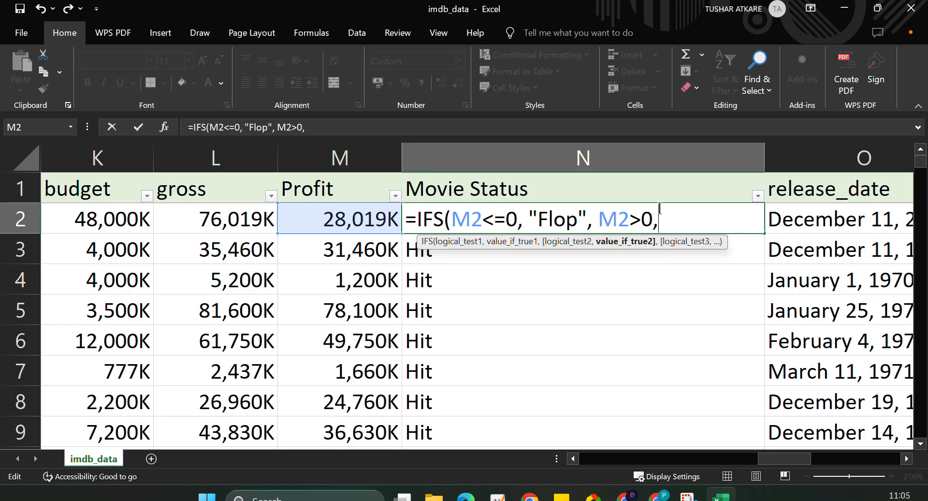
pyautogui.write('"Hit')
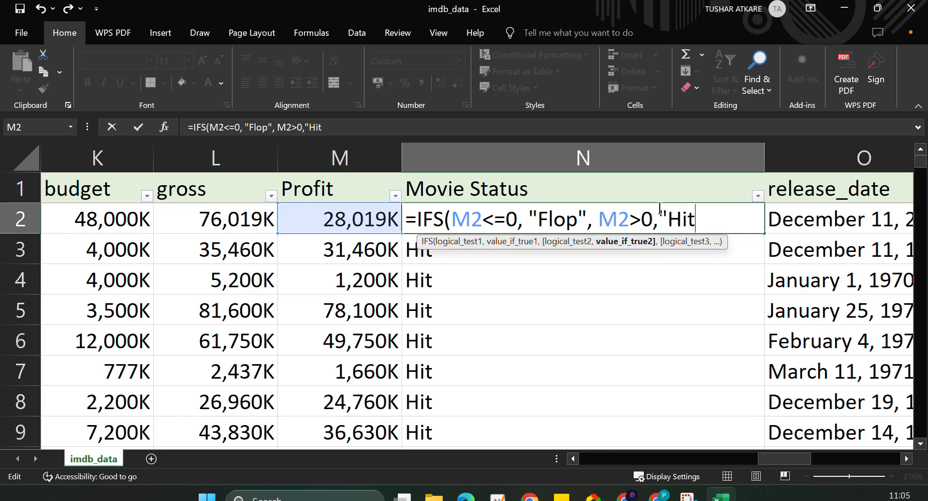
pyautogui.write('",')
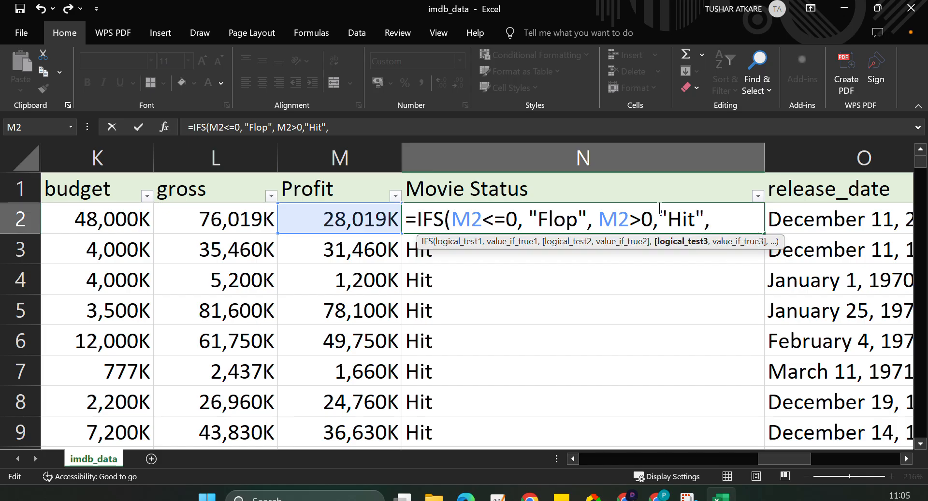
pyautogui.click(340, 218)
pyautogui.write('>')
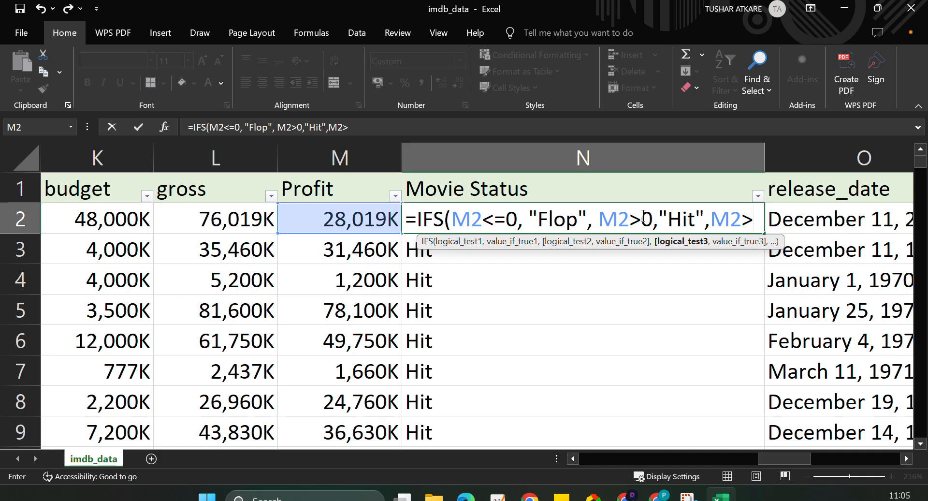
# Try 10000000 and 10,000K as the threshold of the third IFS test, clearing each one.
pyautogui.write('10')
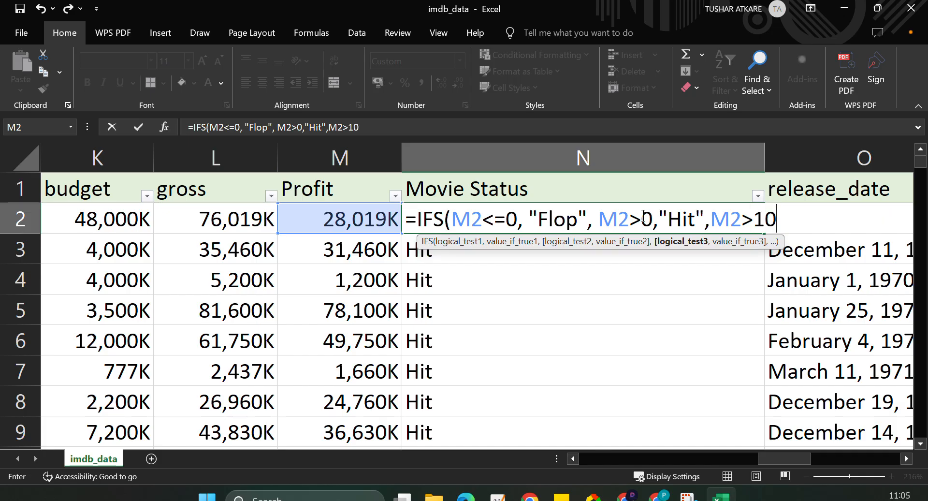
pyautogui.write('000')
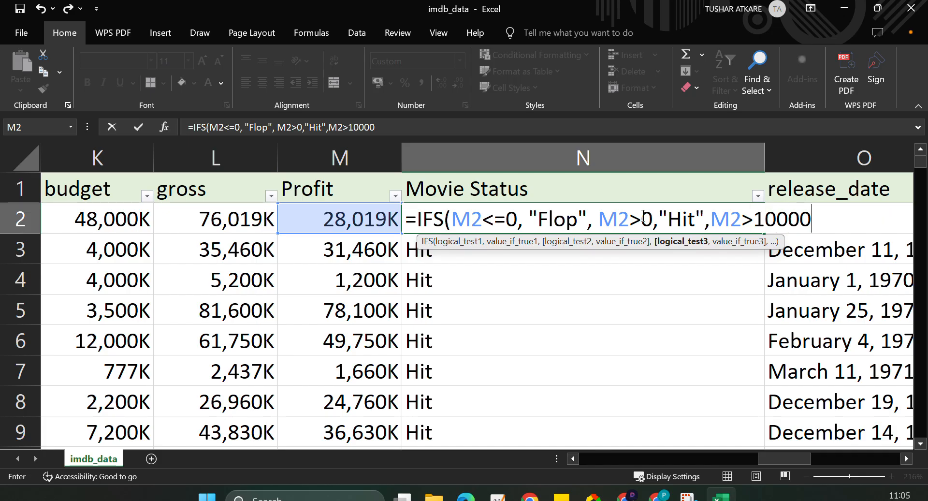
pyautogui.write('000')
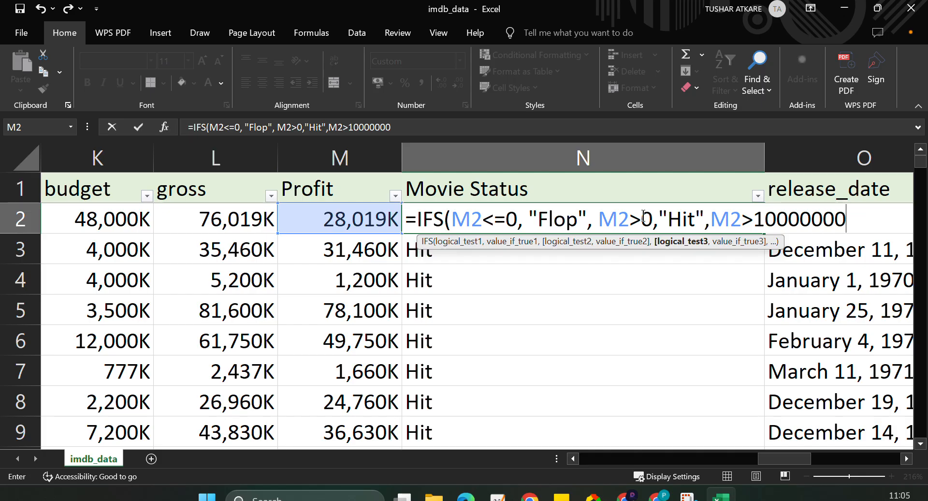
pyautogui.press('BackSpace')
pyautogui.press('BackSpace')
pyautogui.press('BackSpace')
pyautogui.press('BackSpace')
pyautogui.press('BackSpace')
pyautogui.press('BackSpace')
pyautogui.press('BackSpace')
pyautogui.press('BackSpace')
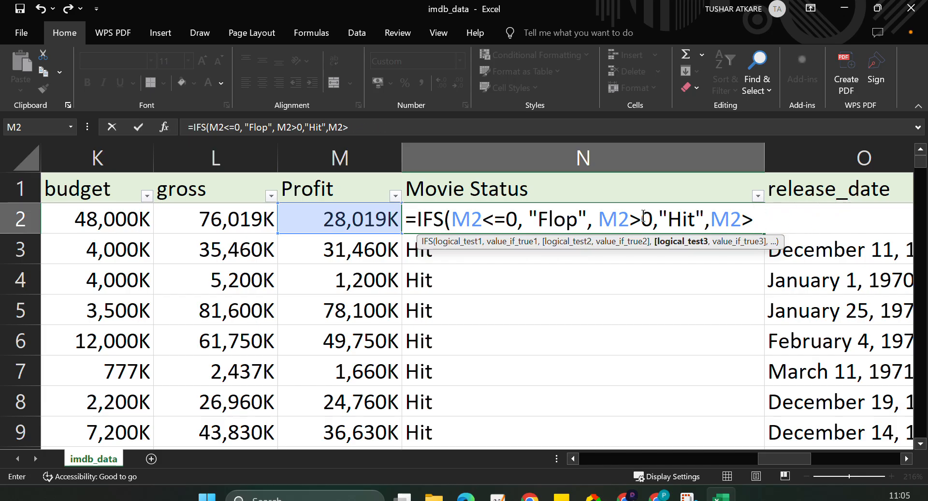
pyautogui.write('10,000')
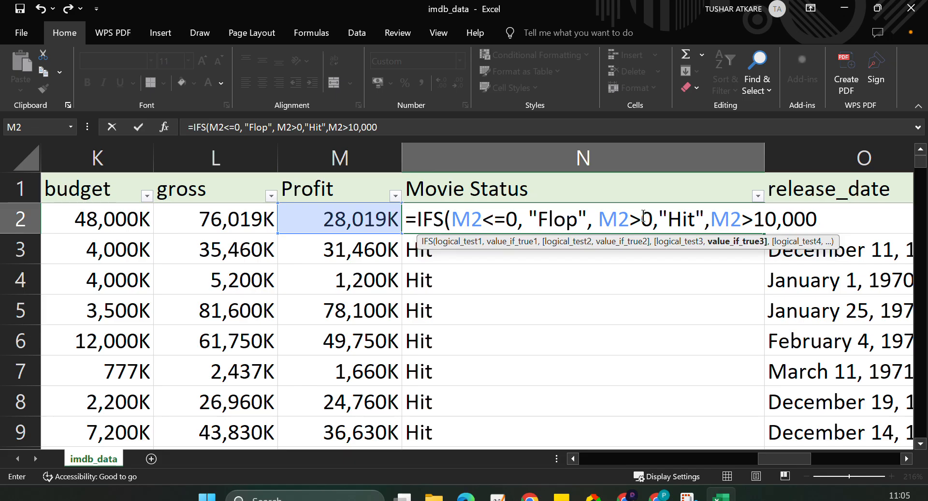
pyautogui.write('K')
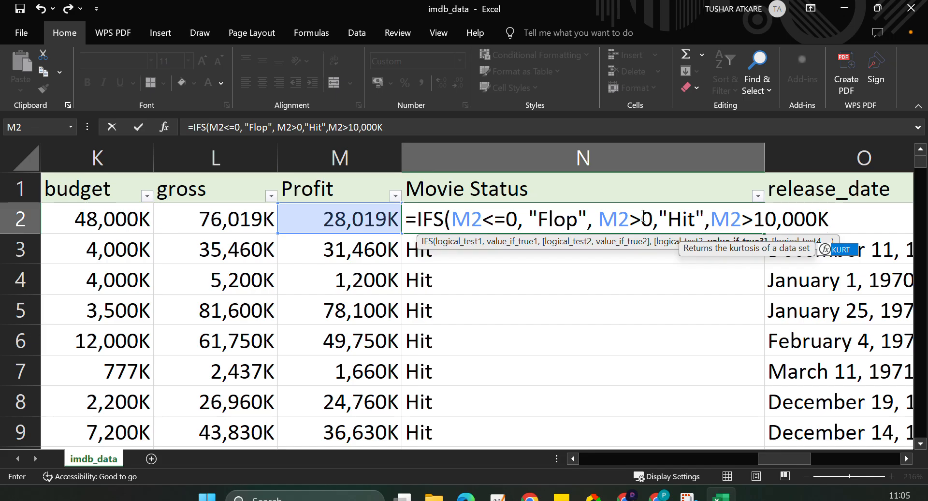
pyautogui.press('BackSpace')
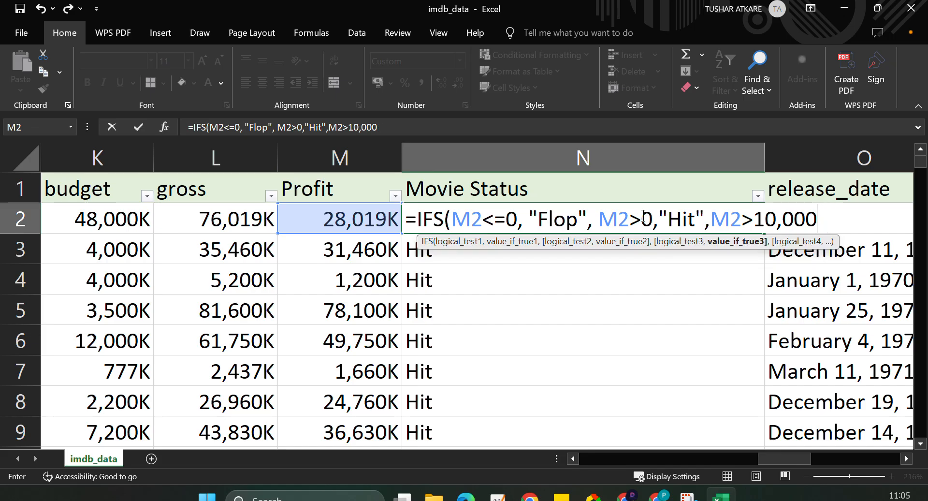
pyautogui.press('BackSpace')
pyautogui.press('BackSpace')
pyautogui.press('BackSpace')
pyautogui.press('BackSpace')
pyautogui.press('BackSpace')
pyautogui.press('BackSpace')
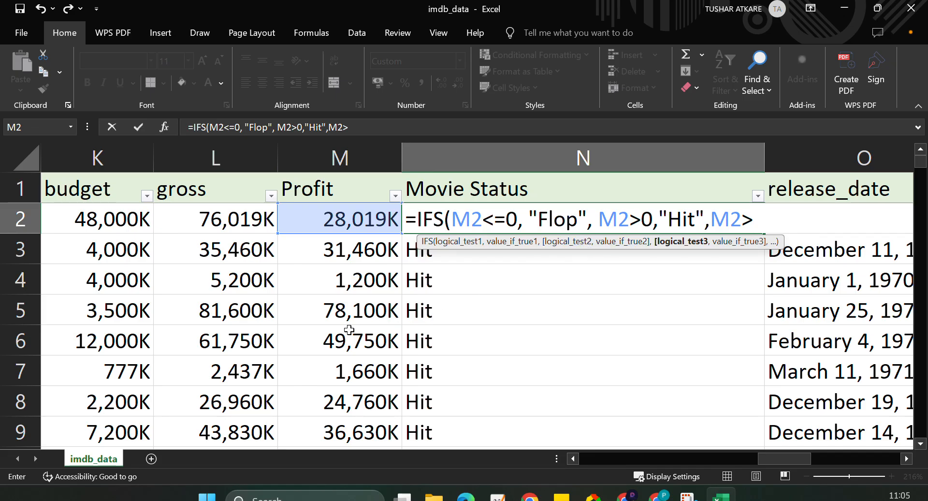
# Complete the third IFS test by referencing the Profit value in M21 as its threshold.
pyautogui.scroll(-1, 368, 338)
pyautogui.scroll(2, 353, 327)
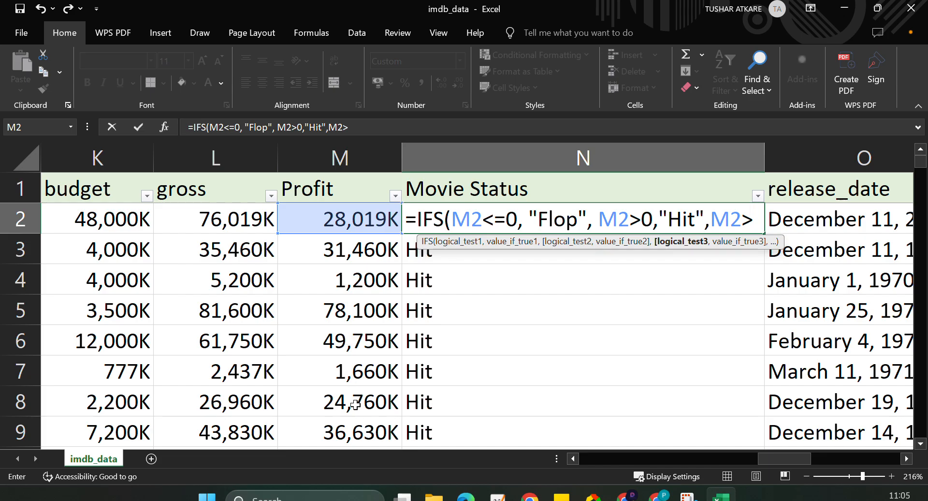
pyautogui.scroll(-1, 343, 398)
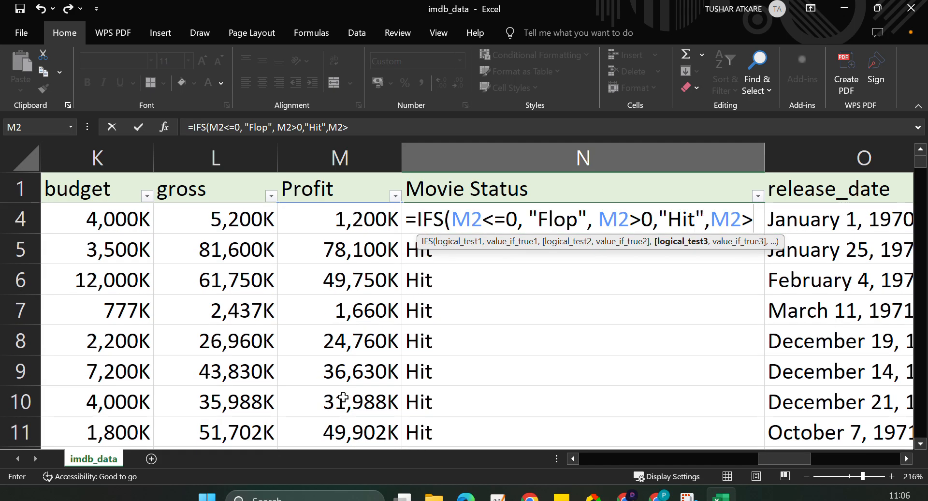
pyautogui.scroll(-4, 343, 398)
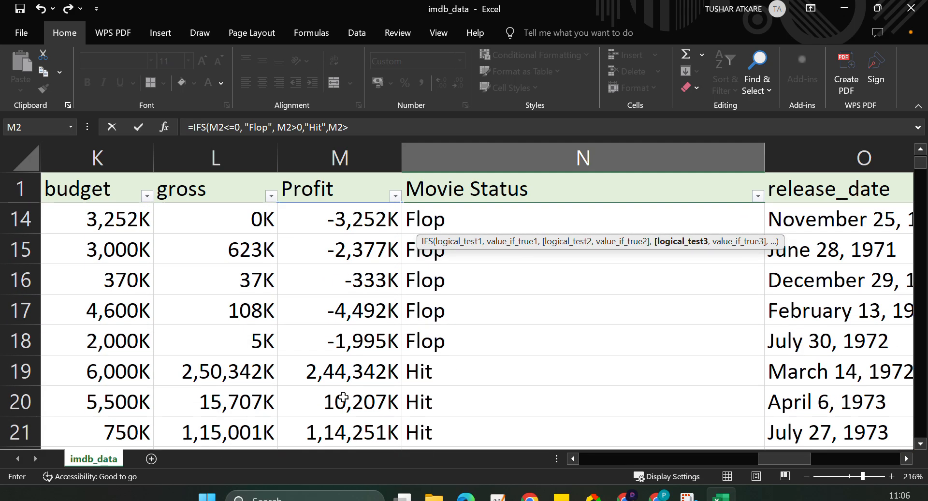
pyautogui.scroll(-1, 343, 397)
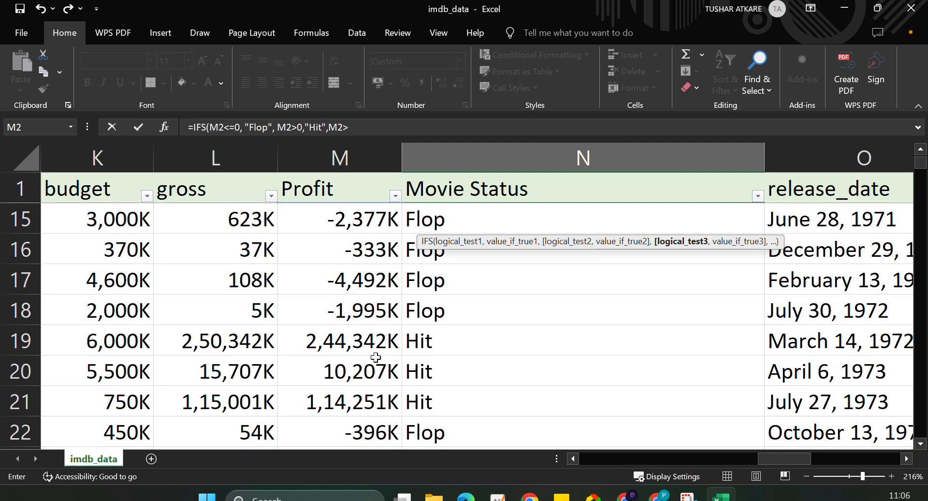
pyautogui.scroll(-1, 359, 364)
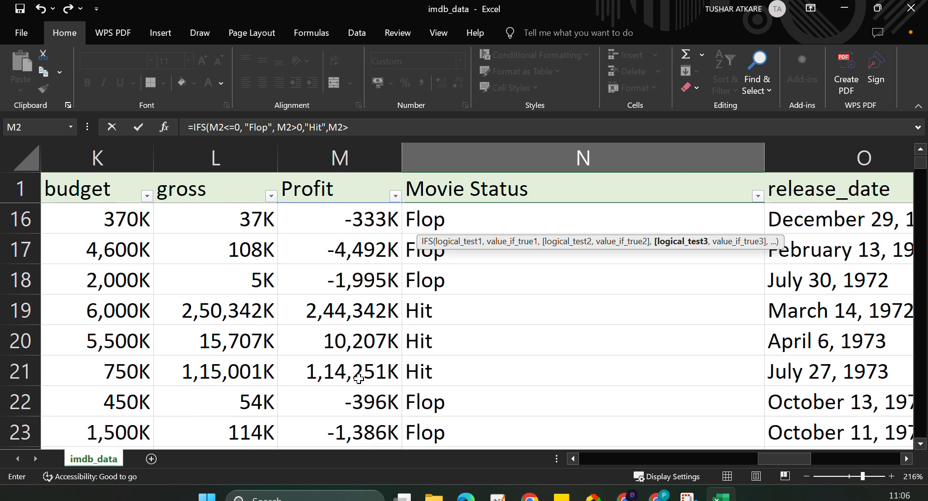
pyautogui.click(358, 378)
pyautogui.scroll(5, 531, 325)
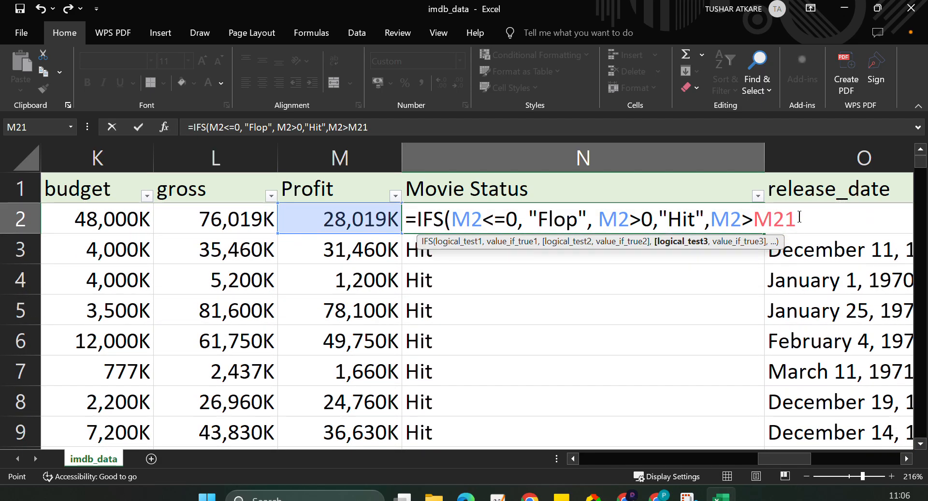
# Return "Superhit" for the third IFS test and add a separator for a further condition.
pyautogui.write(',"')
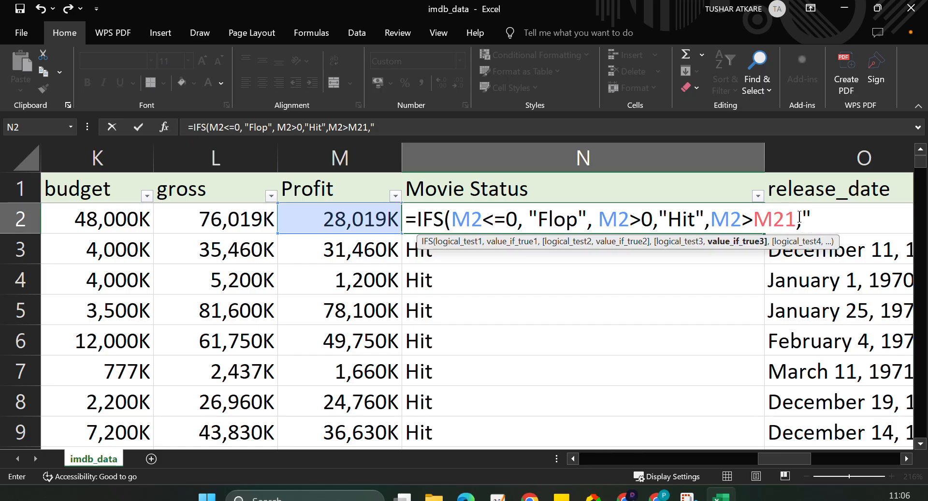
pyautogui.write('Super')
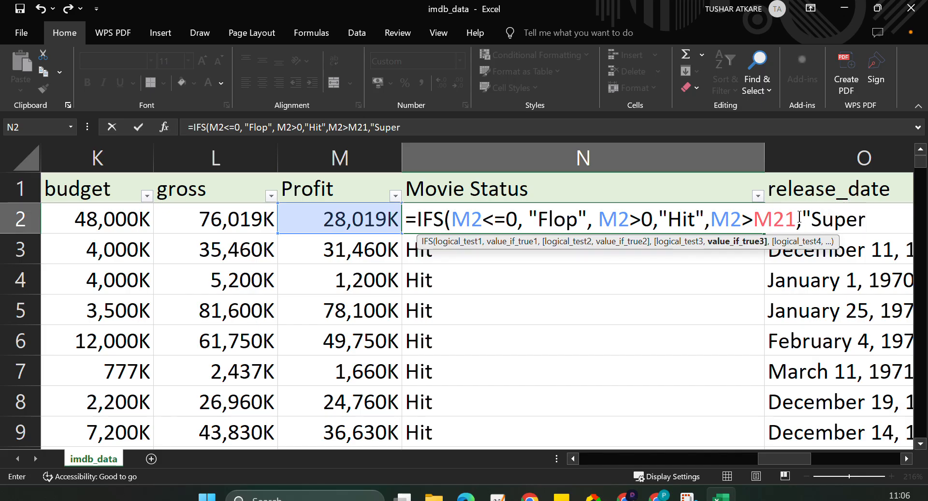
pyautogui.write('hit"')
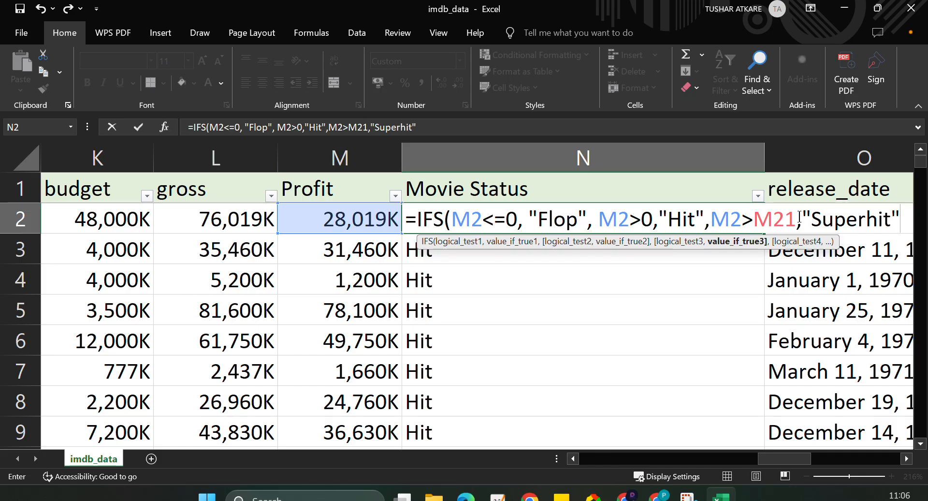
pyautogui.write(',')
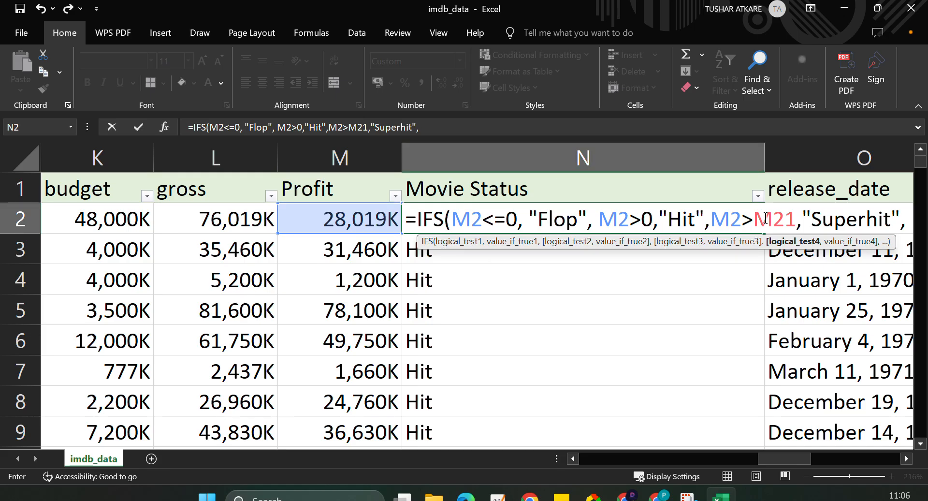
# Replace the M21 reference in the third IFS test with the threshold 100000K.
pyautogui.click(794, 218)
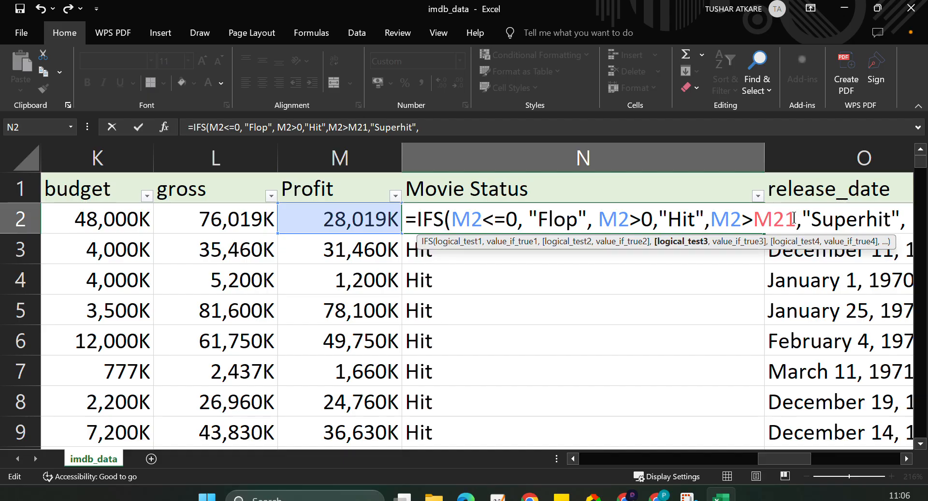
pyautogui.press('BackSpace')
pyautogui.press('BackSpace')
pyautogui.press('BackSpace')
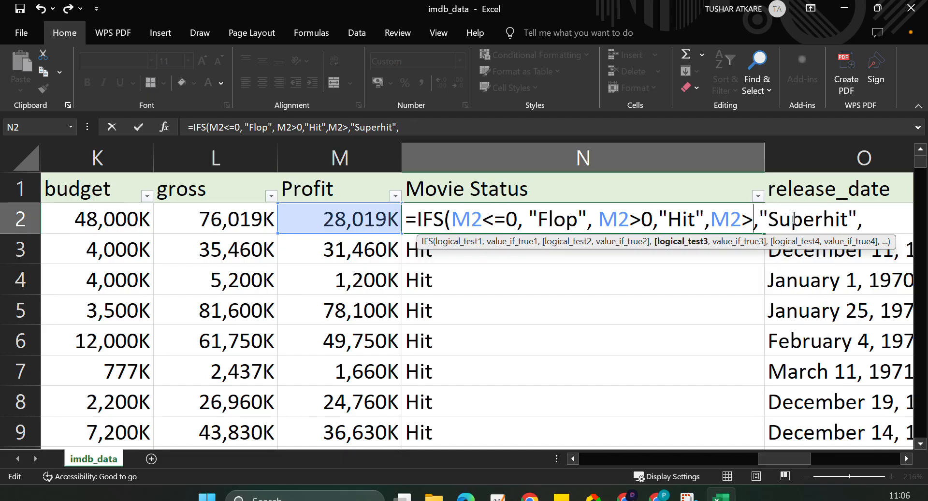
pyautogui.scroll(-2, 326, 344)
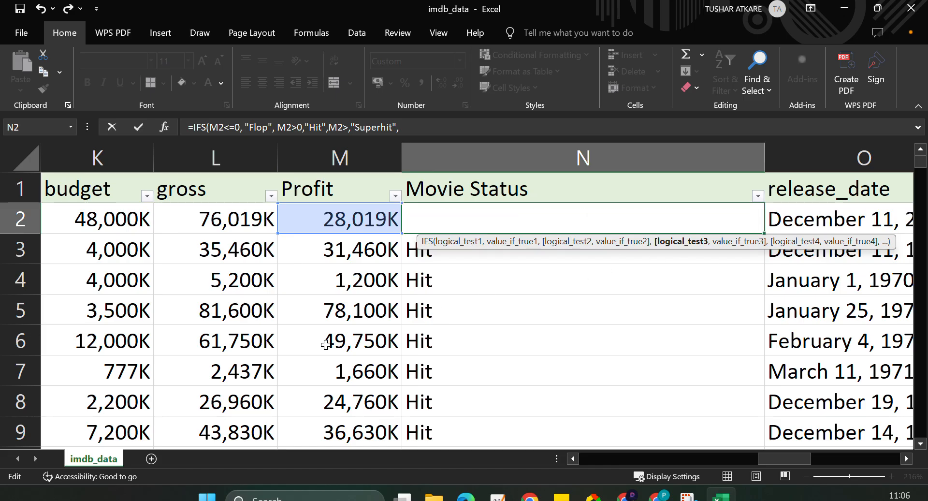
pyautogui.scroll(-2, 326, 344)
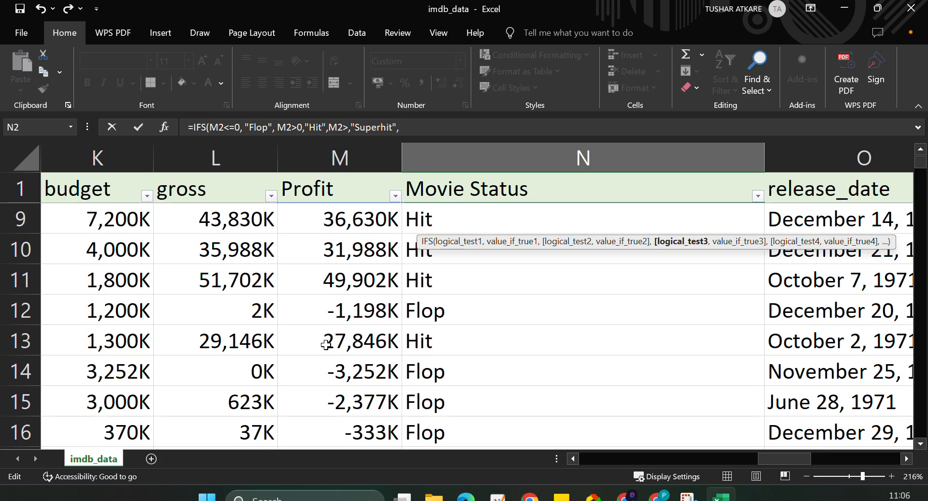
pyautogui.scroll(4, 325, 344)
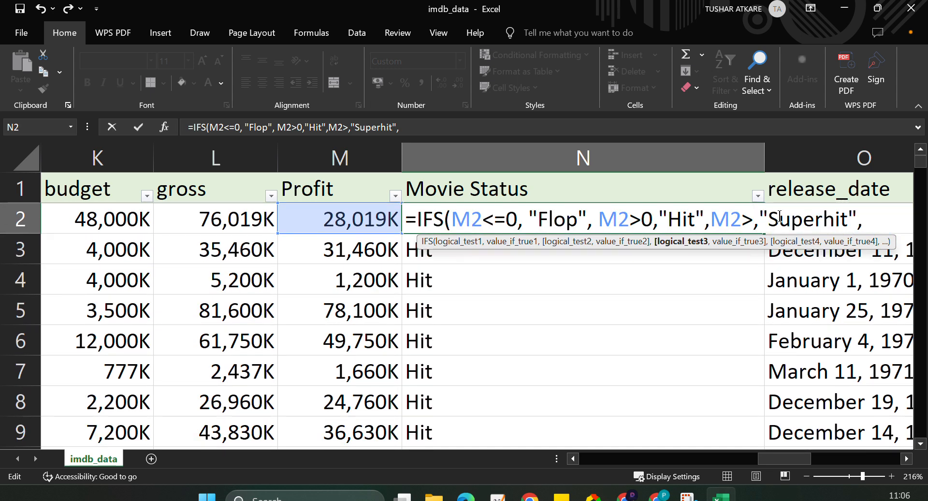
pyautogui.write('1000')
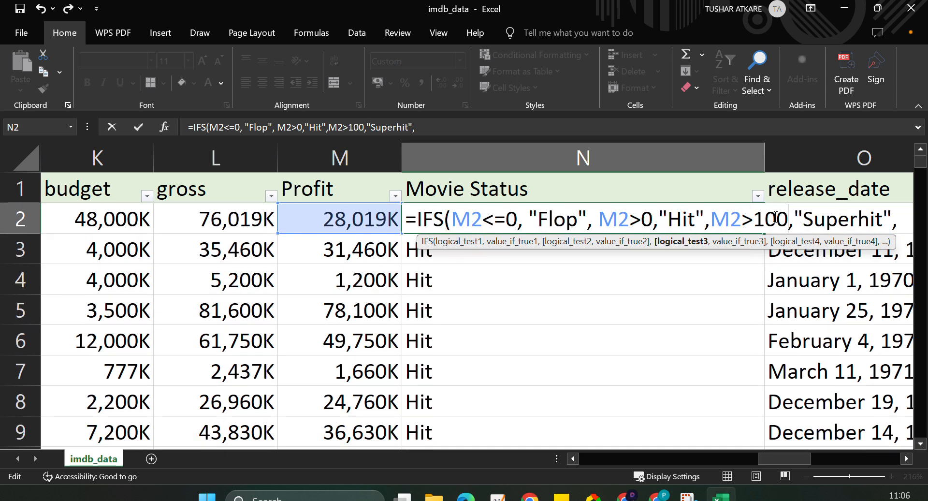
pyautogui.write('0')
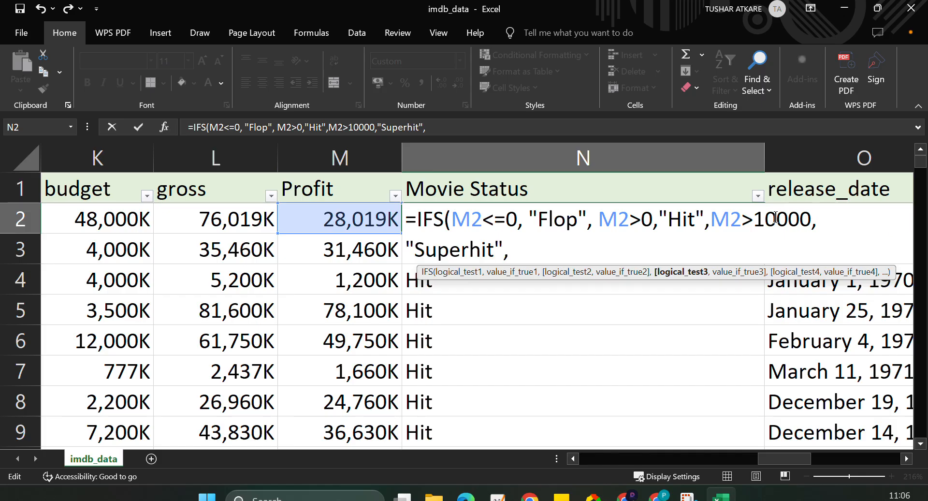
pyautogui.write('0')
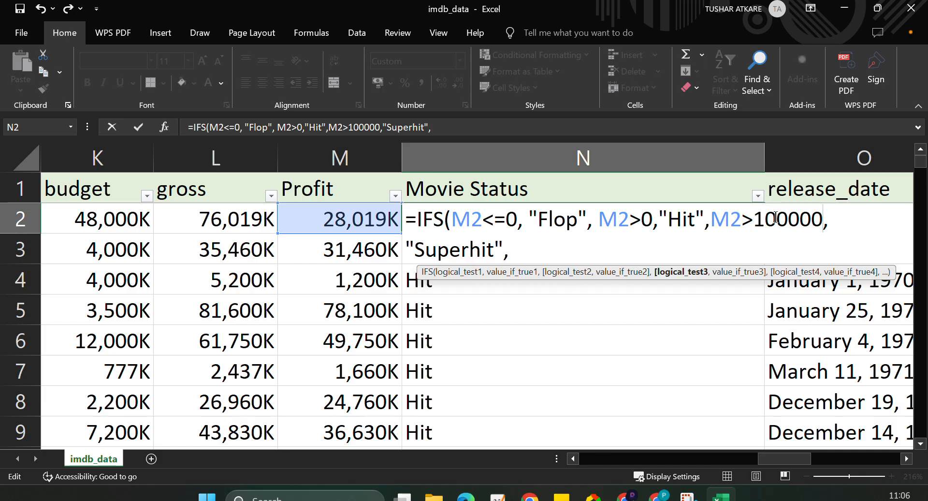
pyautogui.write('K')
# Add a fourth IFS test at the end of the formula, checking whether M2>1000000K.
pyautogui.click(551, 247)
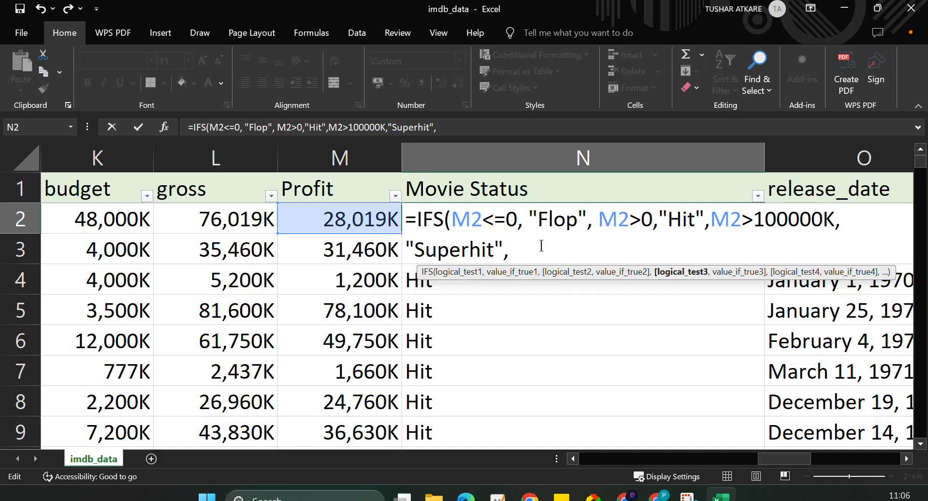
pyautogui.click(338, 218)
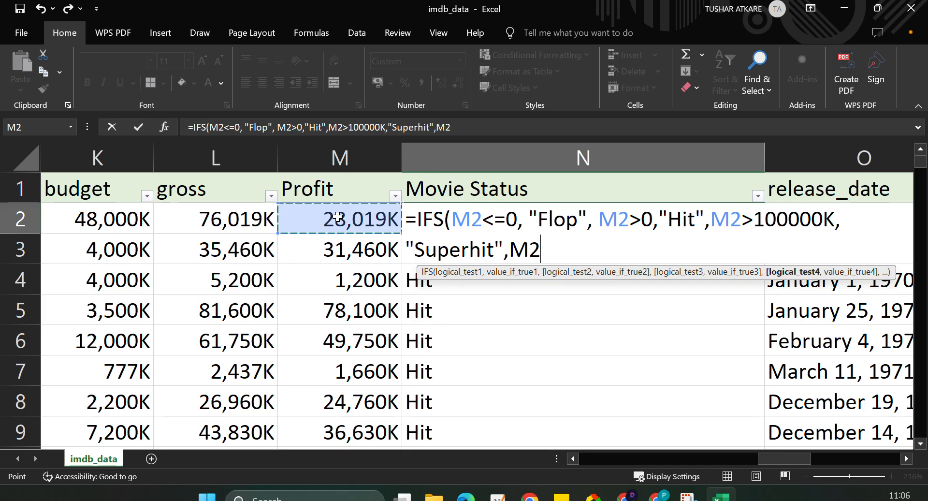
pyautogui.write('>')
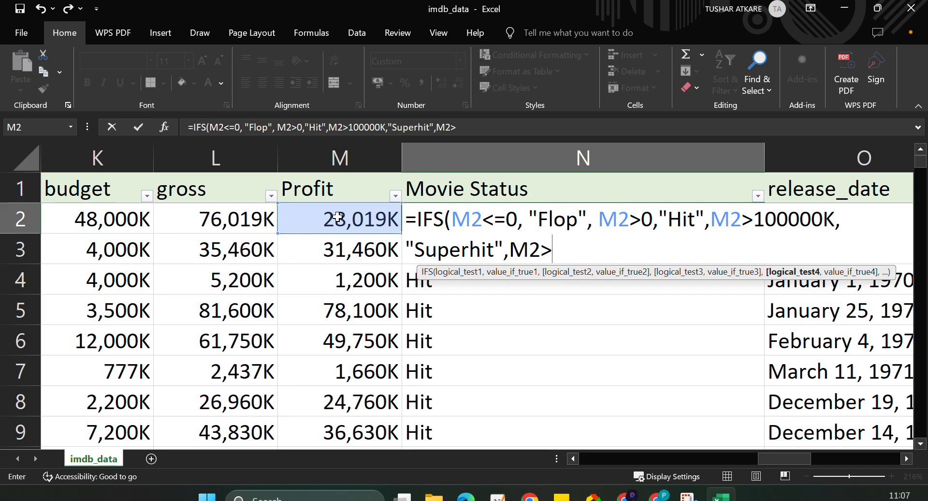
pyautogui.write('1000000')
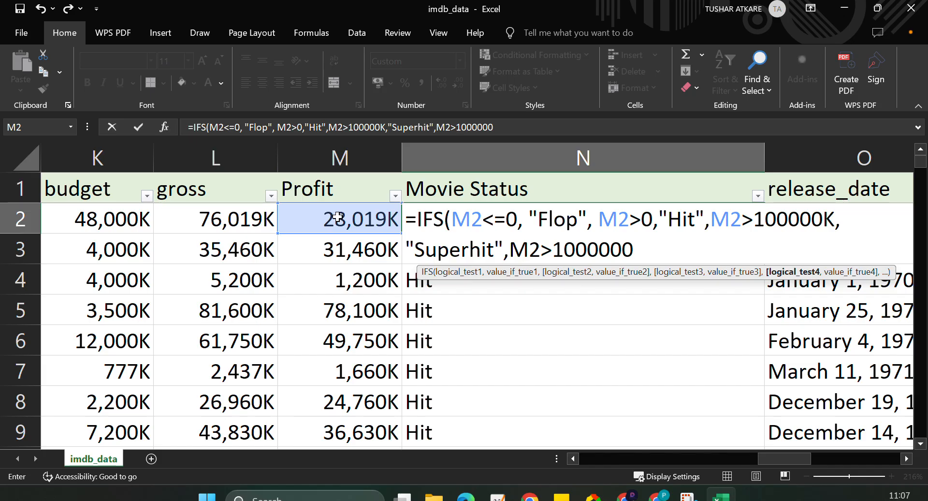
pyautogui.write('K,"')
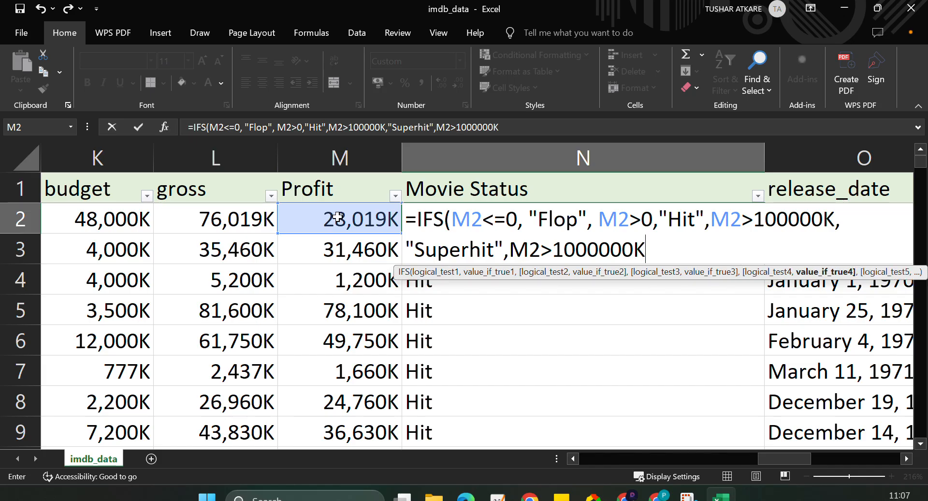
pyautogui.write('Blo')
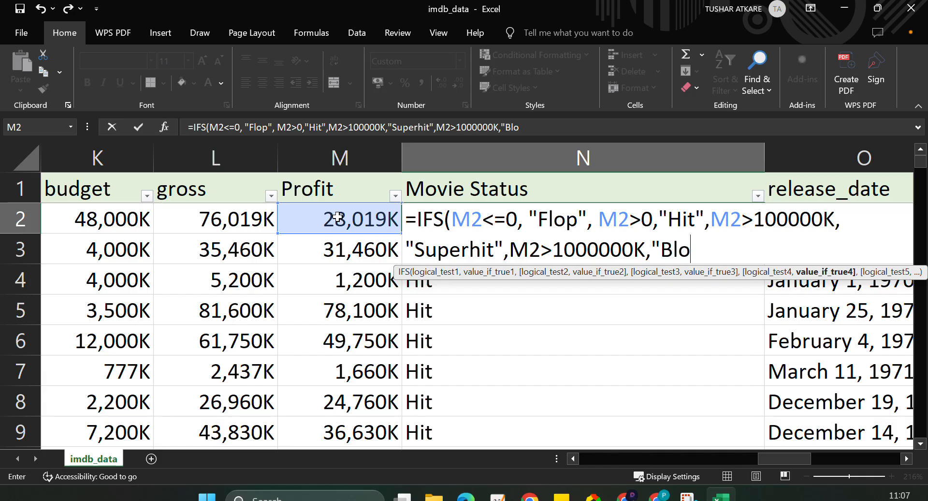
pyautogui.write('gbuster')
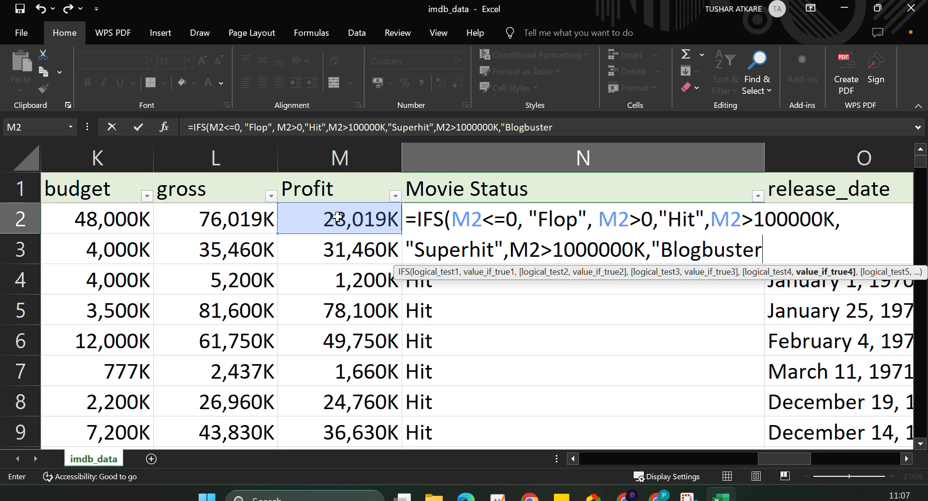
# Return "Blockbuster" as the value for the fourth IFS test.
pyautogui.click(699, 251)
pyautogui.press('BackSpace')
pyautogui.write('k')
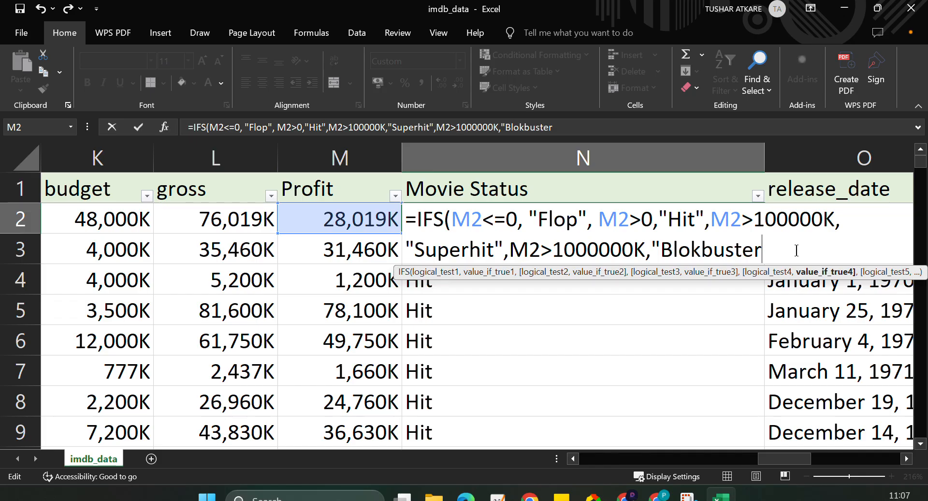
pyautogui.write('"')
pyautogui.write('c')
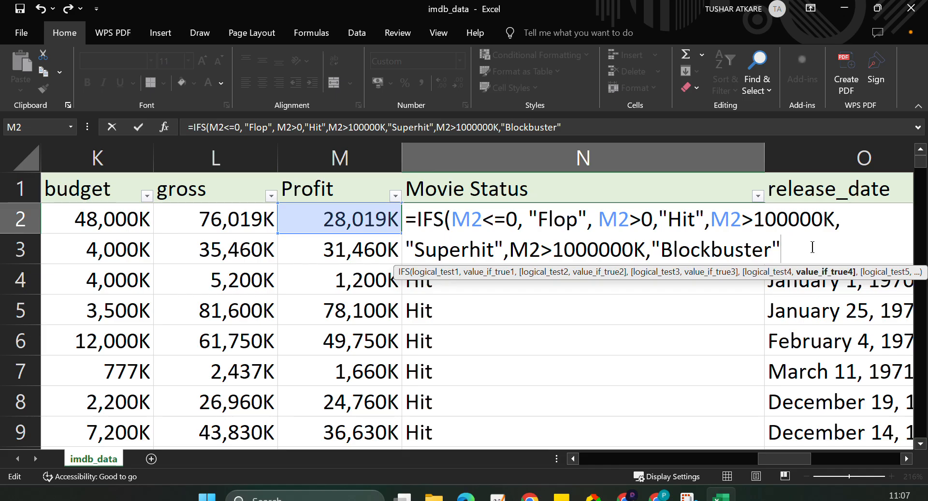
pyautogui.write(')')
# Close the IFS formula's parenthesis, enter it in N2 and accept Excel's suggested correction.
pyautogui.press('Return')
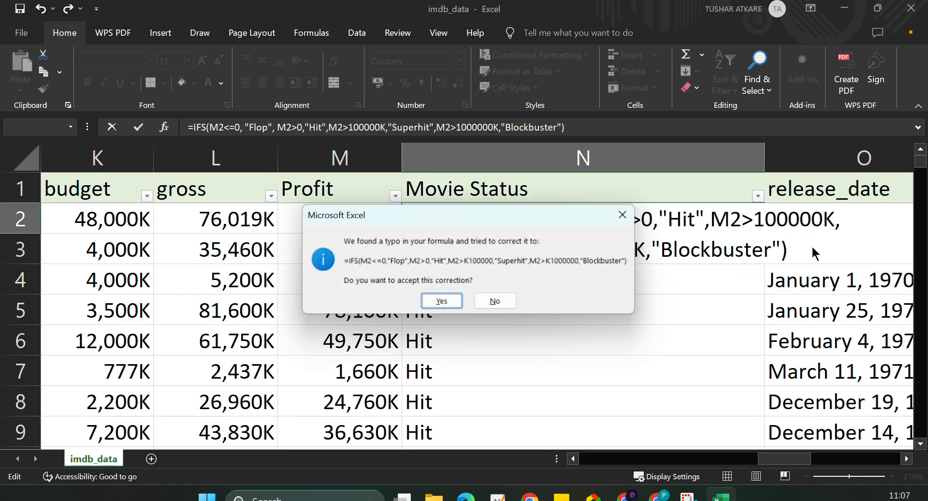
pyautogui.click(459, 302)
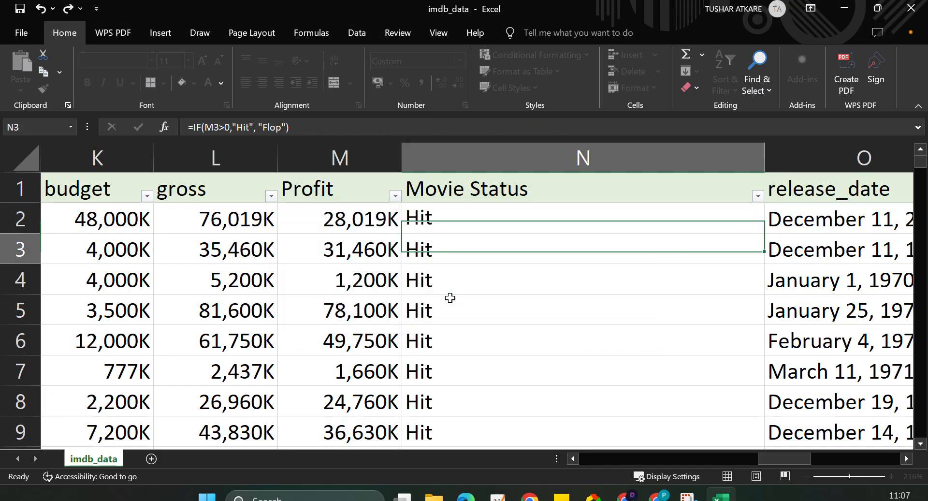
# Reopen the N2 formula and change the third test's threshold from a cell reference to 100000"K".
pyautogui.doubleClick(493, 220)
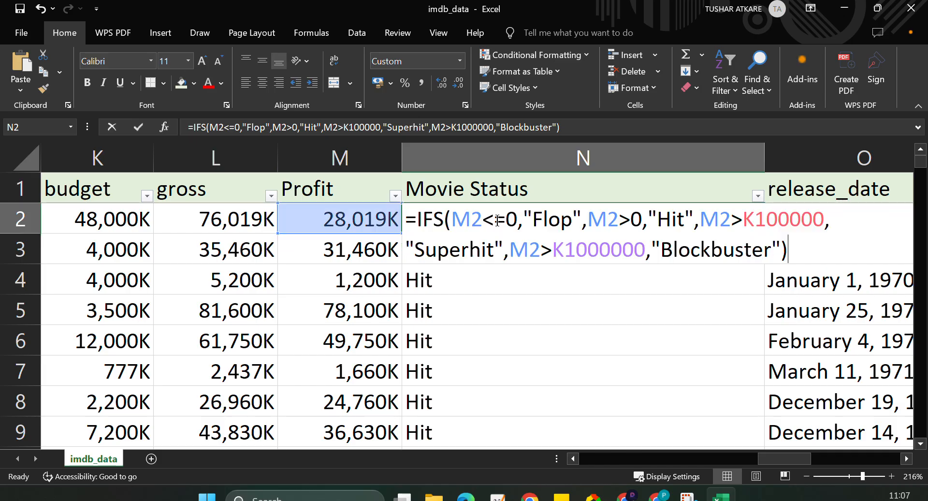
pyautogui.click(761, 219)
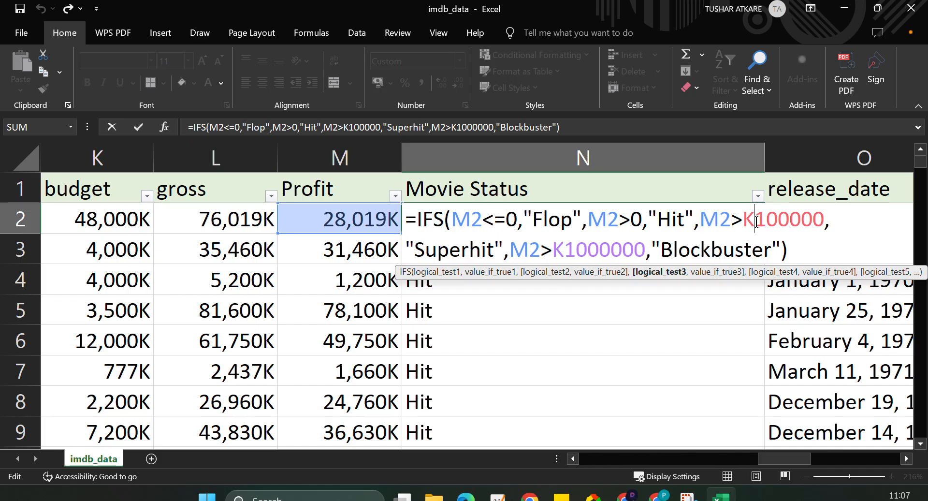
pyautogui.press('BackSpace')
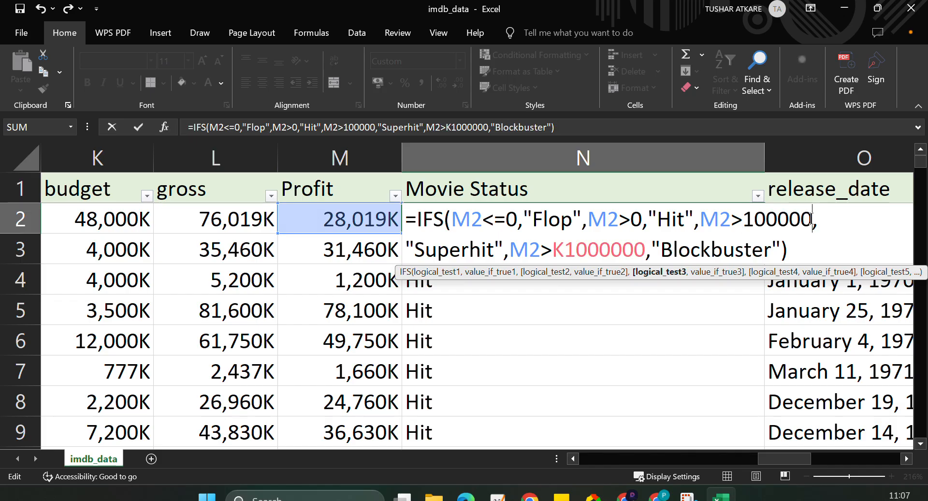
pyautogui.write('"')
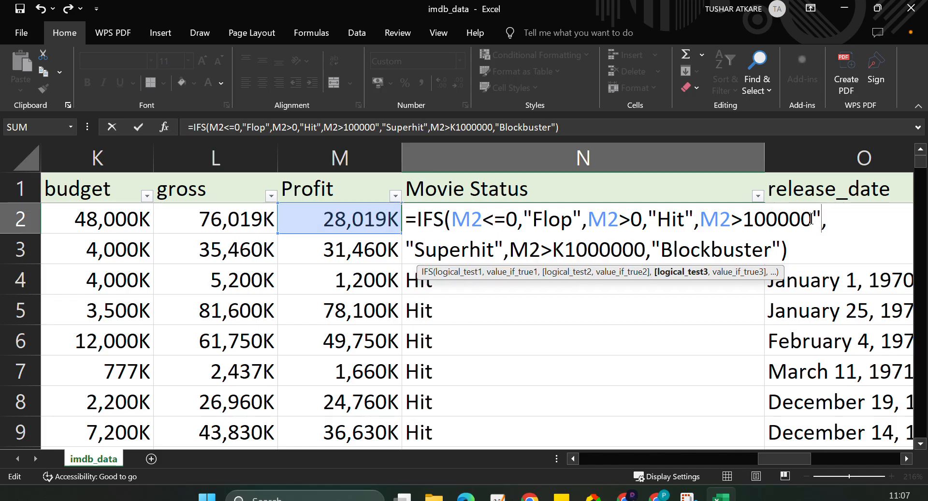
pyautogui.write('K"')
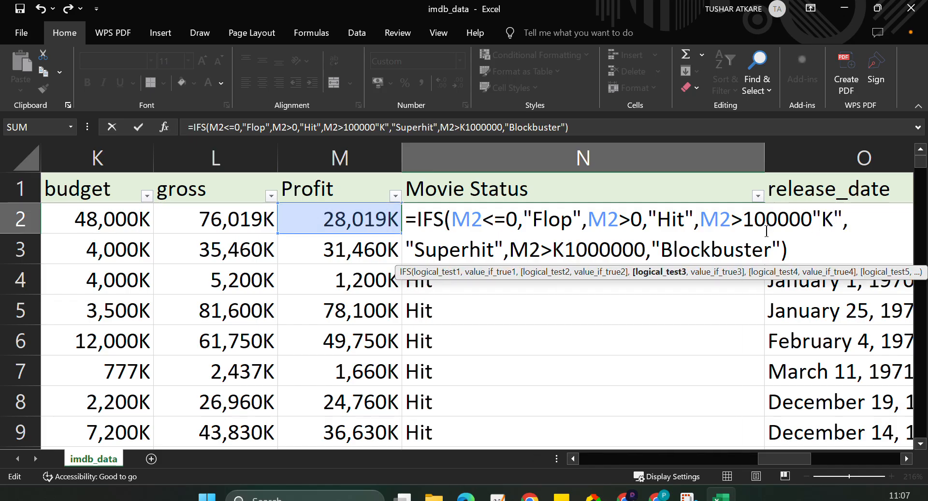
# Change the fourth test's threshold to 1000000"K" and try to enter the formula.
pyautogui.click(568, 250)
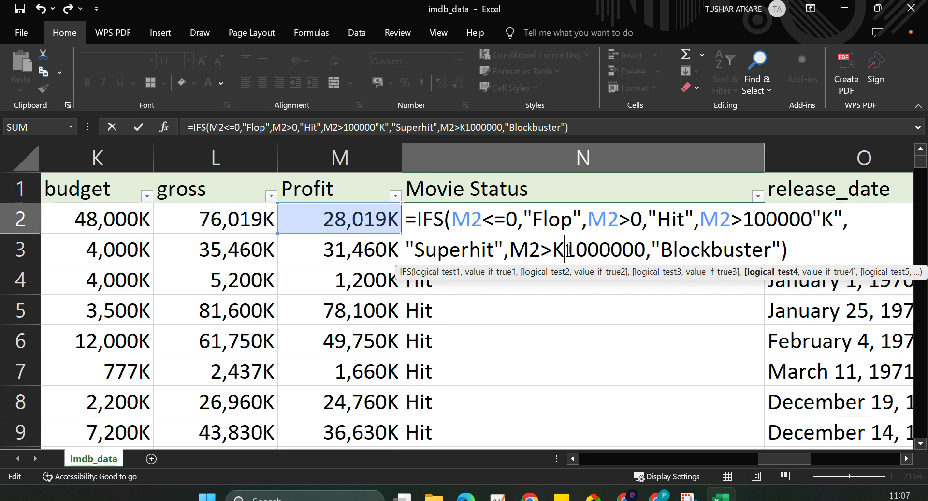
pyautogui.press('Delete')
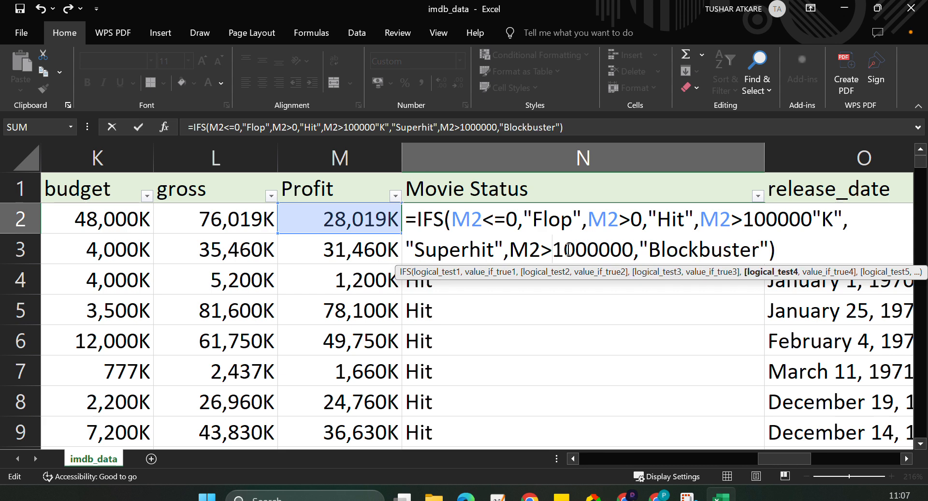
pyautogui.click(629, 249)
pyautogui.write('"K"')
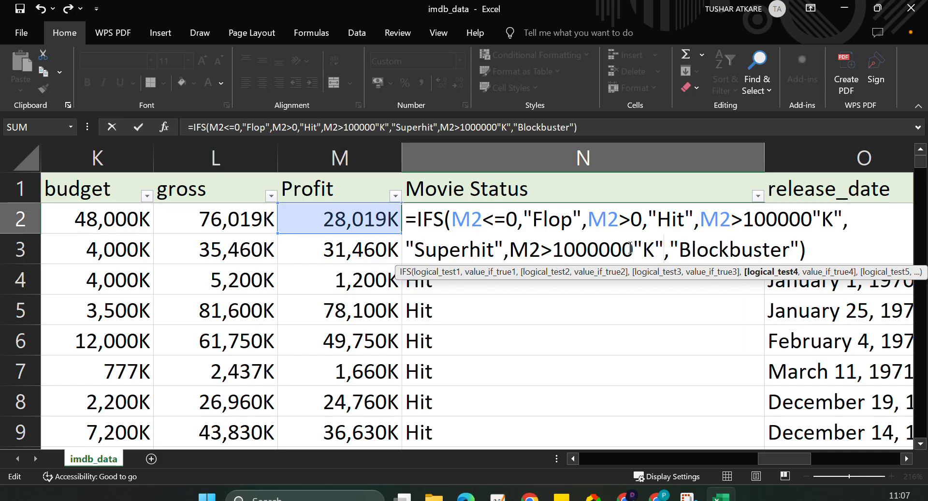
pyautogui.press('Return')
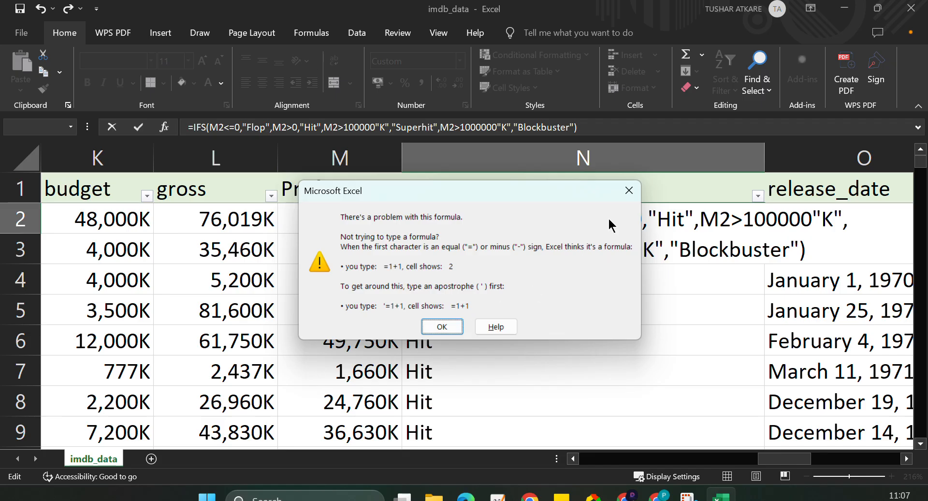
pyautogui.press('Return')
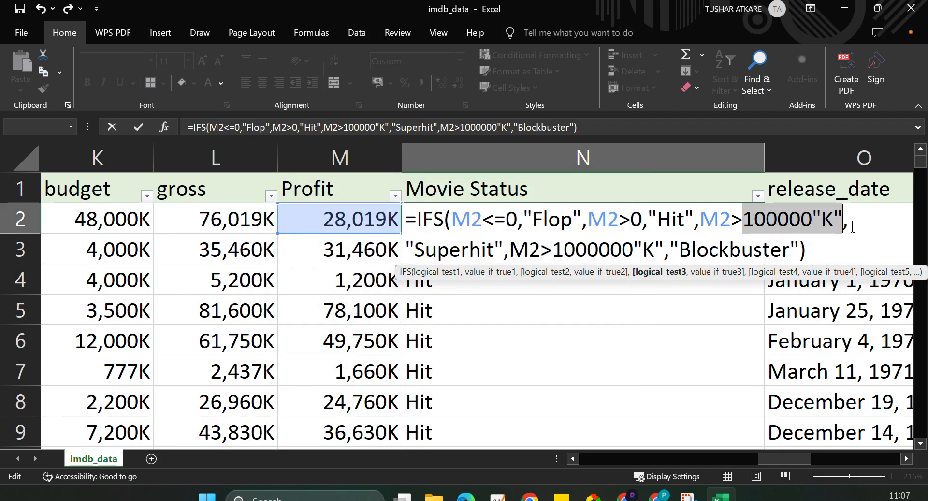
# Set the Superhit threshold in the third IFS test to the plain number 100000000.
pyautogui.click(844, 220)
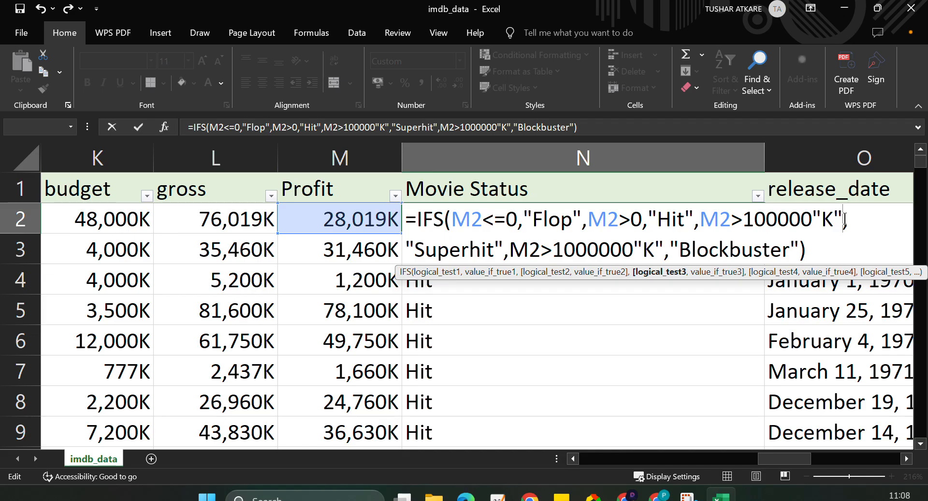
pyautogui.press('BackSpace')
pyautogui.press('BackSpace')
pyautogui.press('BackSpace')
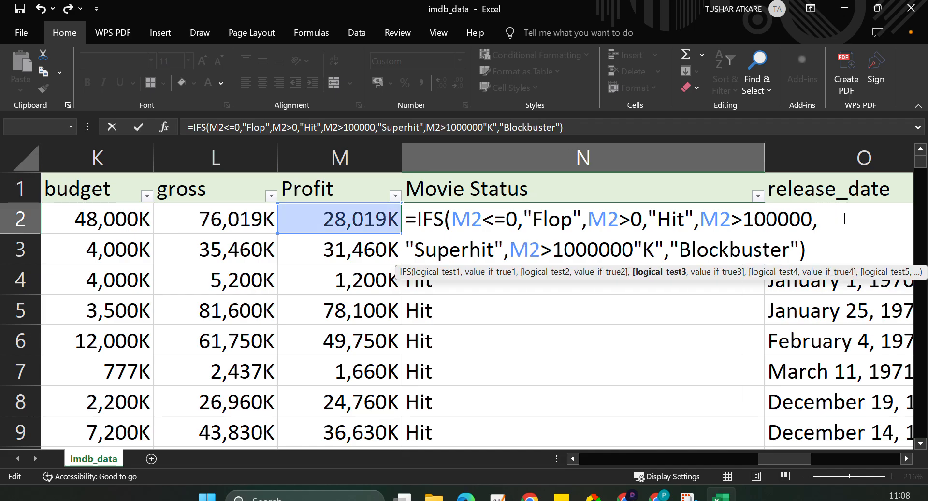
pyautogui.write('000')
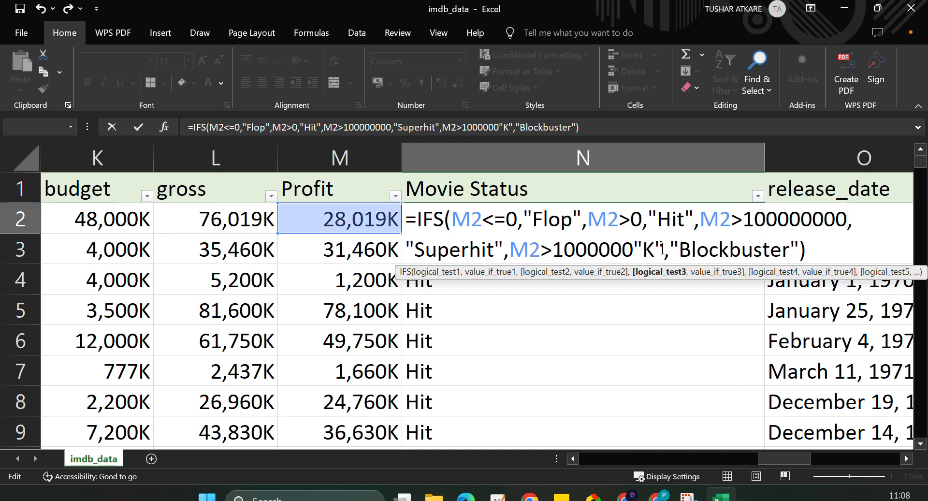
pyautogui.click(664, 249)
pyautogui.press('BackSpace')
pyautogui.press('BackSpace')
pyautogui.press('BackSpace')
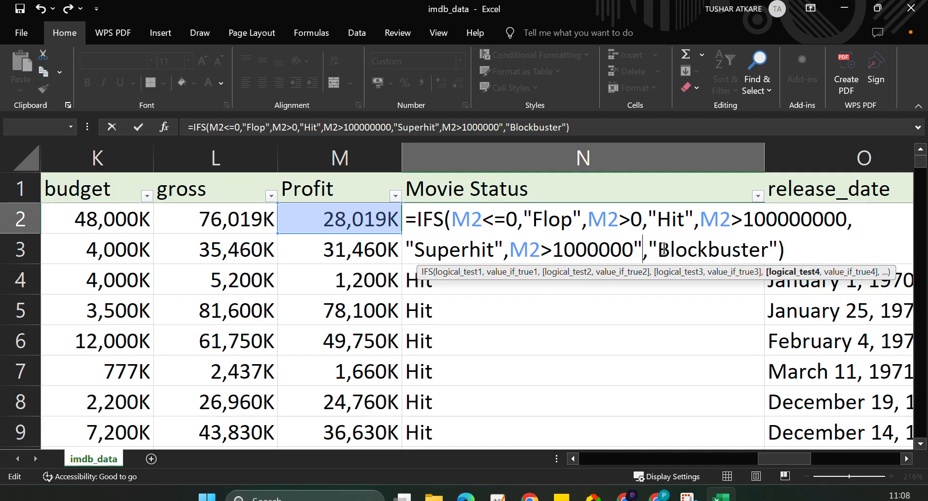
pyautogui.write('000')
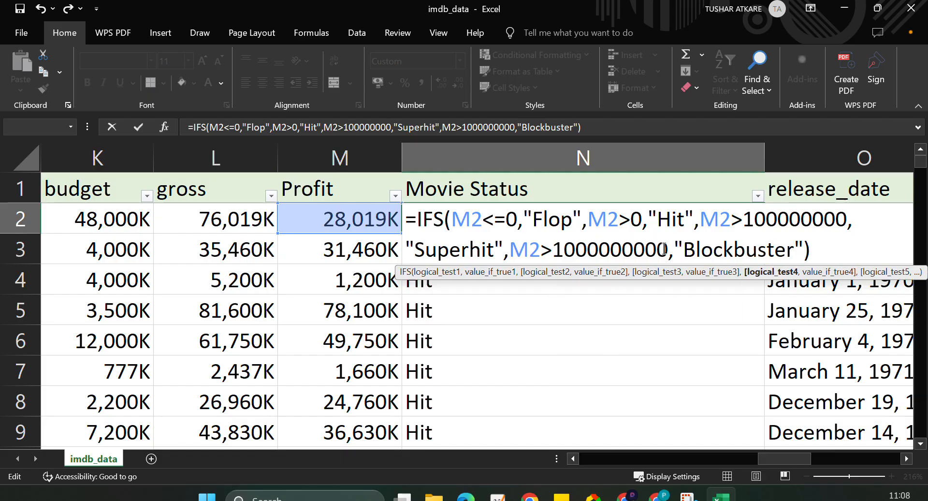
pyautogui.press('Return')
pyautogui.click(659, 225)
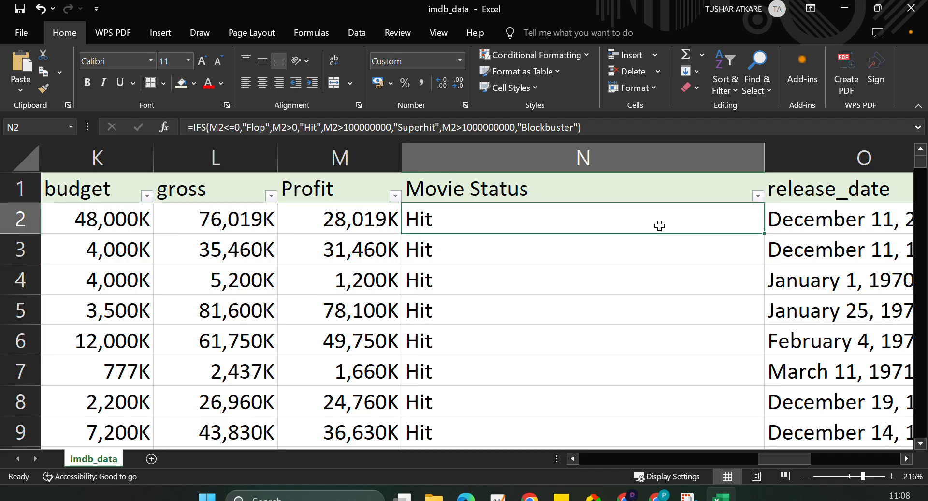
# Fill the N2 formula down the Movie Status column and check which categories its filter lists.
pyautogui.doubleClick(764, 233)
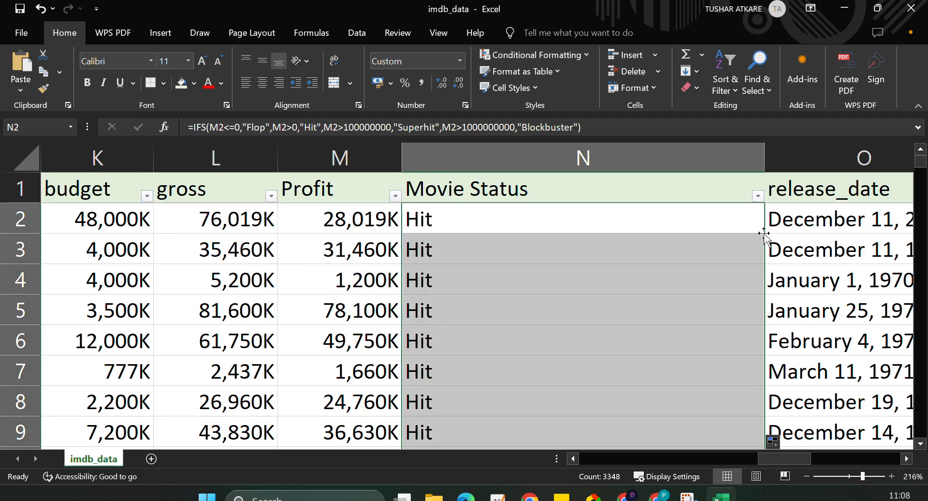
pyautogui.click(758, 196)
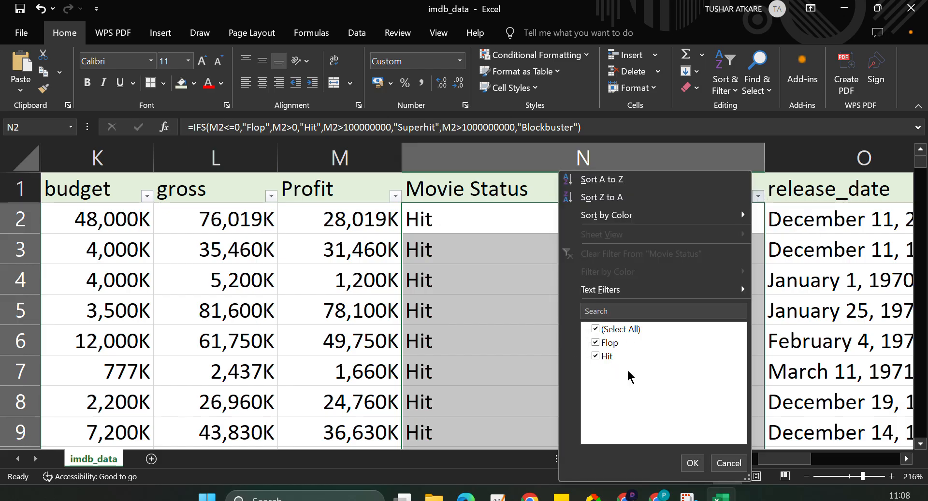
pyautogui.click(508, 254)
pyautogui.scroll(-3, 504, 248)
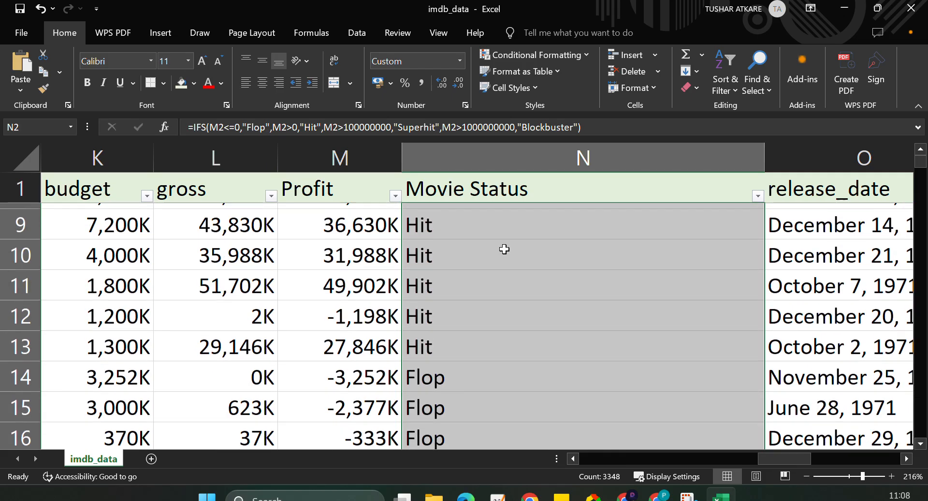
pyautogui.scroll(3, 503, 250)
pyautogui.click(516, 243)
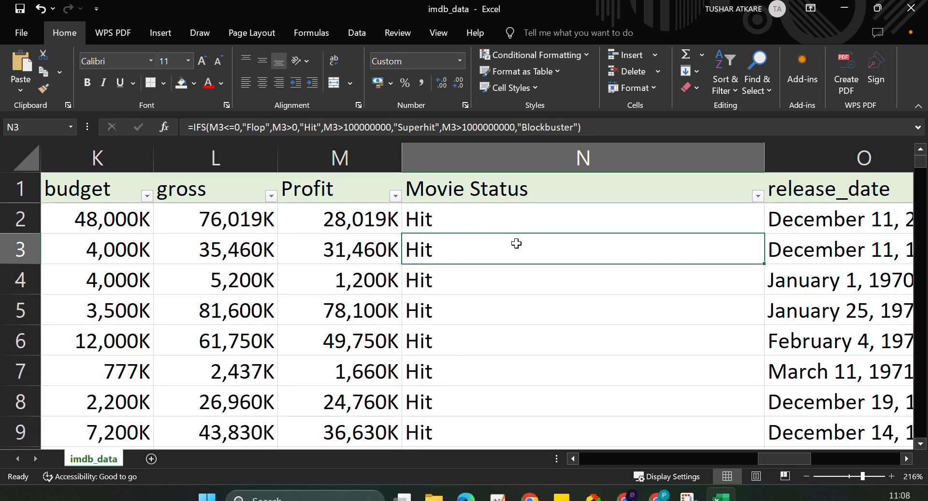
# Reopen the N2 IFS formula and shorten the Superhit threshold in the third test to 100000.
pyautogui.doubleClick(508, 220)
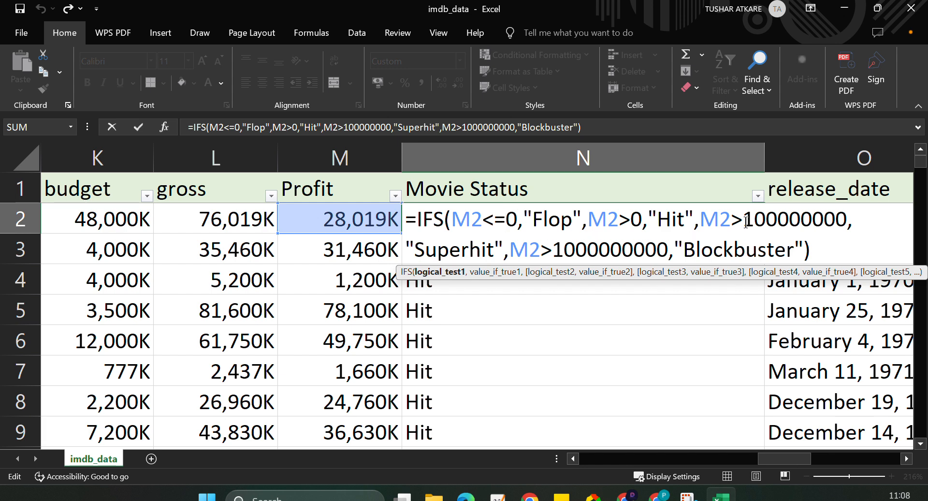
pyautogui.moveTo(744, 220); pyautogui.dragTo(828, 220)
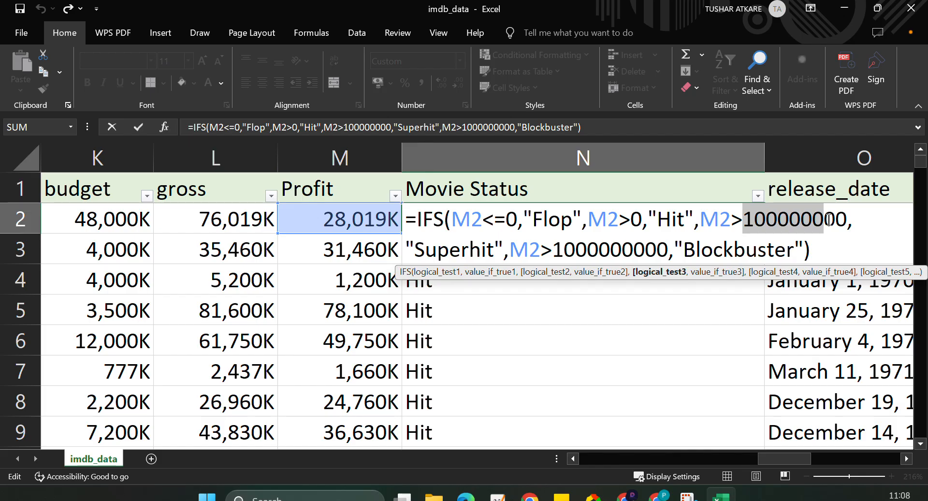
pyautogui.click(845, 218)
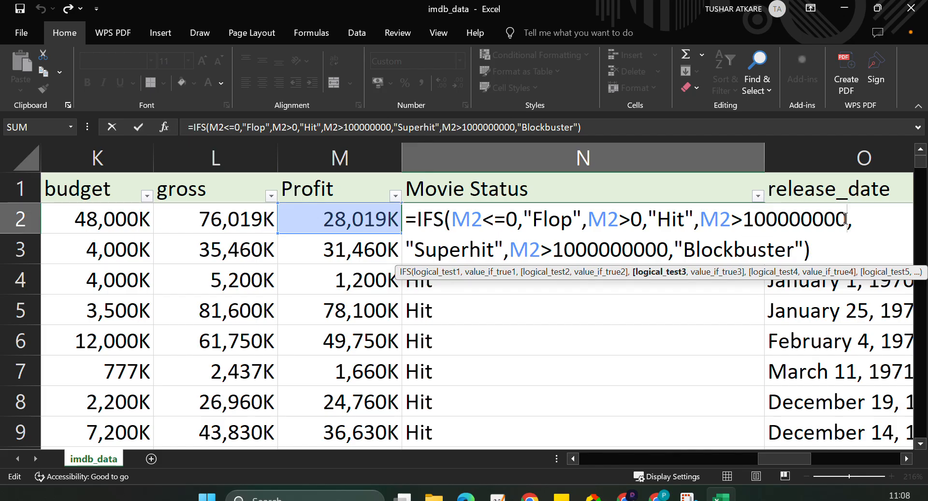
pyautogui.press('BackSpace')
pyautogui.press('BackSpace')
pyautogui.press('BackSpace')
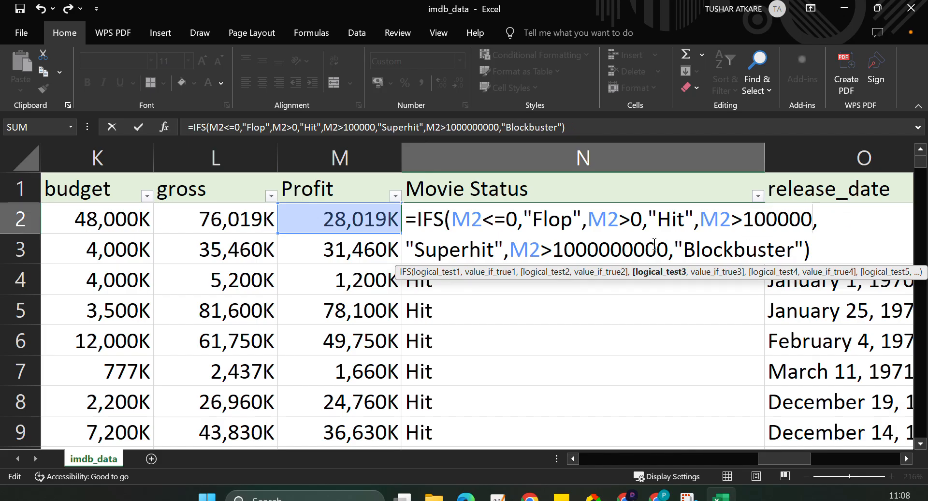
# Shorten the Blockbuster threshold to 1000000, enter the formula and reselect N2.
pyautogui.click(667, 249)
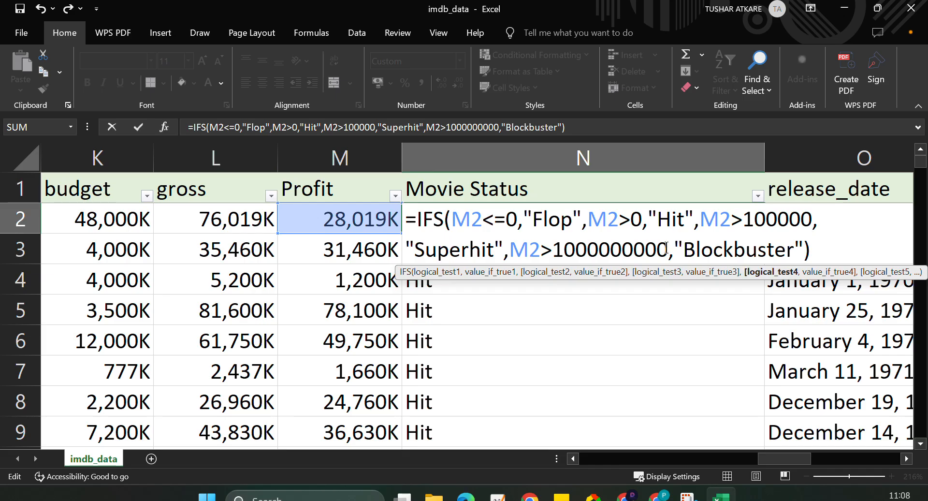
pyautogui.press('BackSpace')
pyautogui.press('BackSpace')
pyautogui.press('BackSpace')
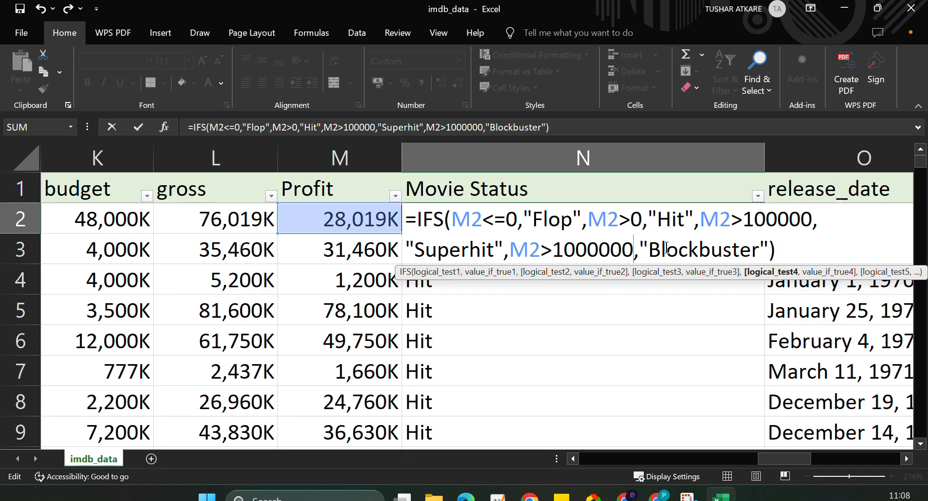
pyautogui.press('Return')
pyautogui.click(622, 227)
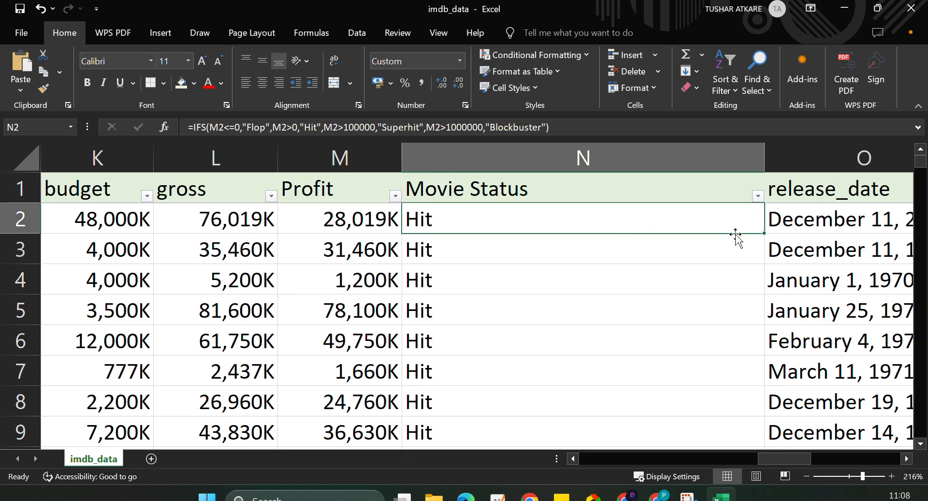
# Copy the shortened-threshold formula down column N and inspect the Movie Status filter values.
pyautogui.doubleClick(764, 233)
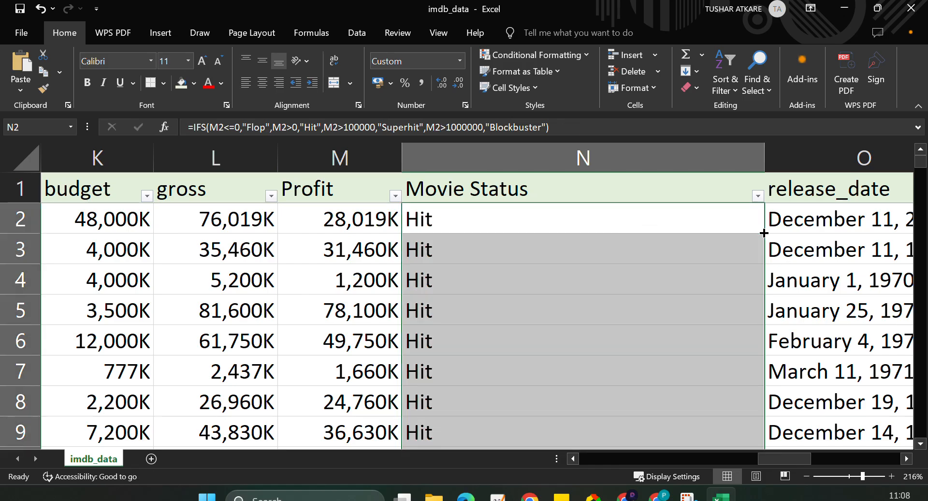
pyautogui.click(758, 196)
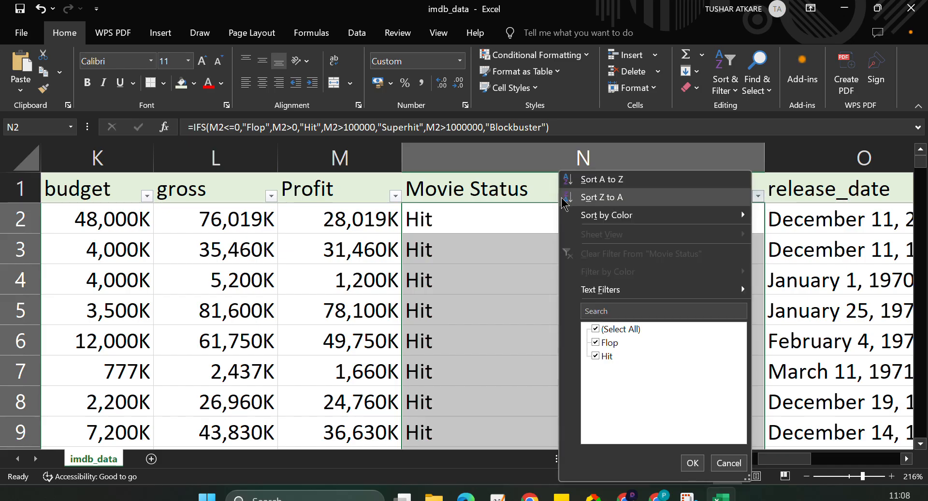
pyautogui.press('Escape')
# Apply the Number format to the Profit column and auto-fit its width.
pyautogui.moveTo(352, 157); pyautogui.dragTo(358, 158)
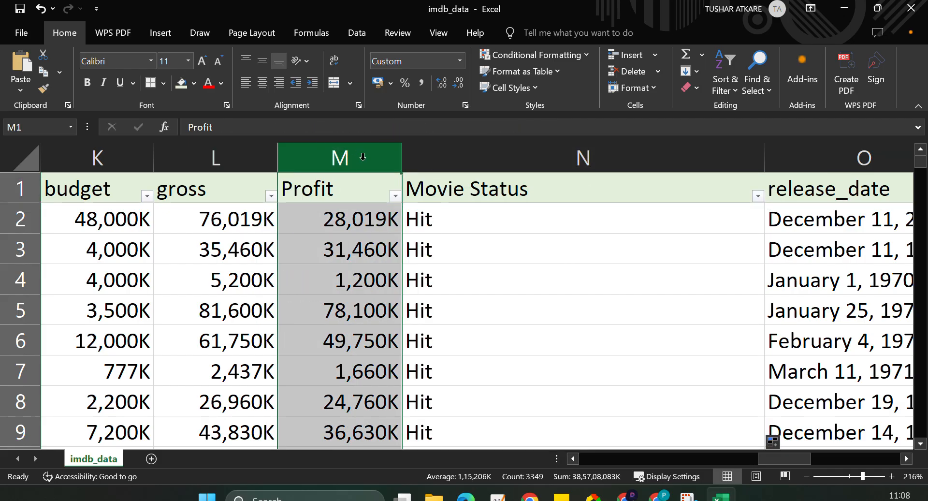
pyautogui.click(459, 62)
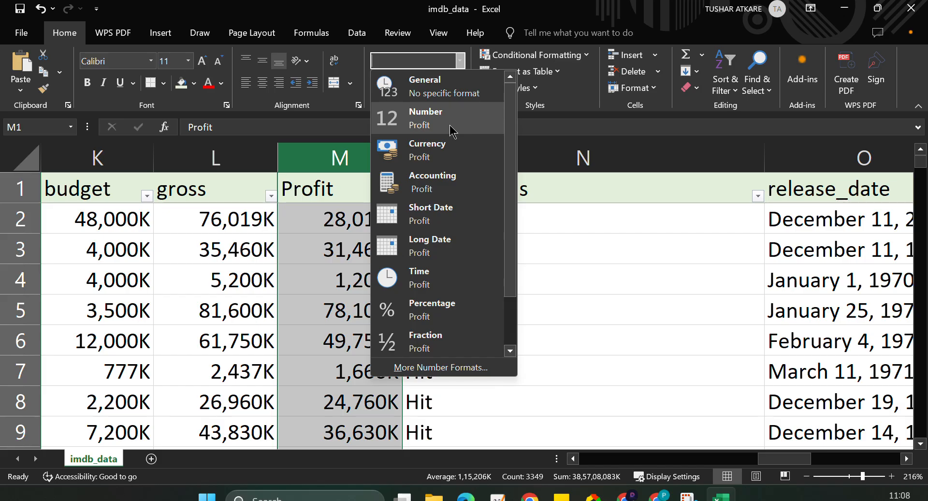
pyautogui.click(450, 130)
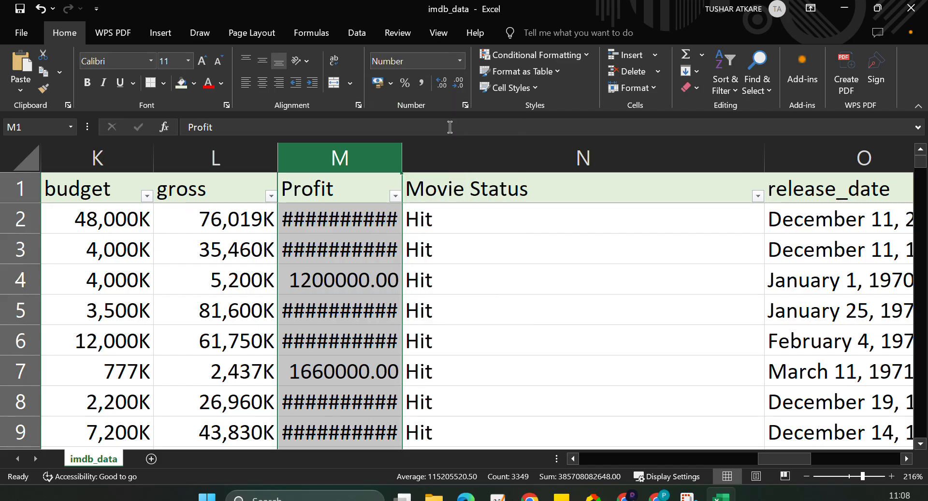
pyautogui.click(374, 215)
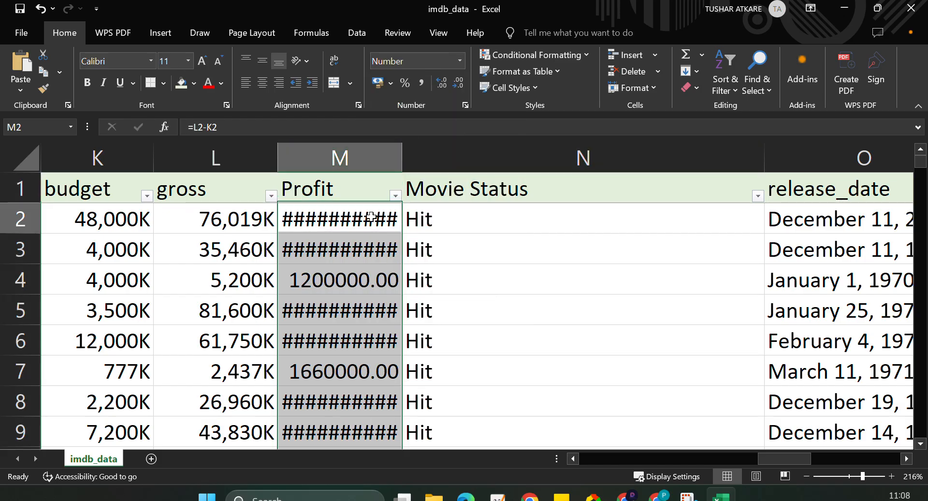
pyautogui.doubleClick(403, 151)
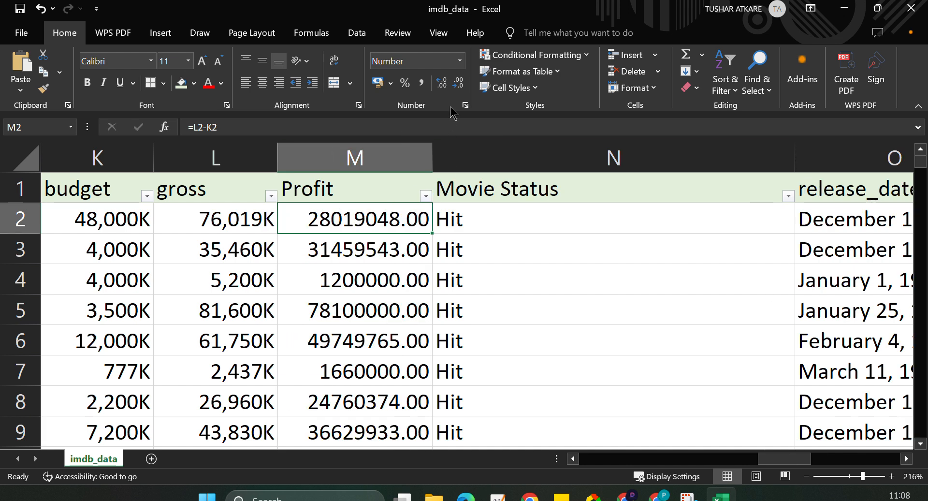
# Remove all decimal places from the Profit column.
pyautogui.click(391, 155)
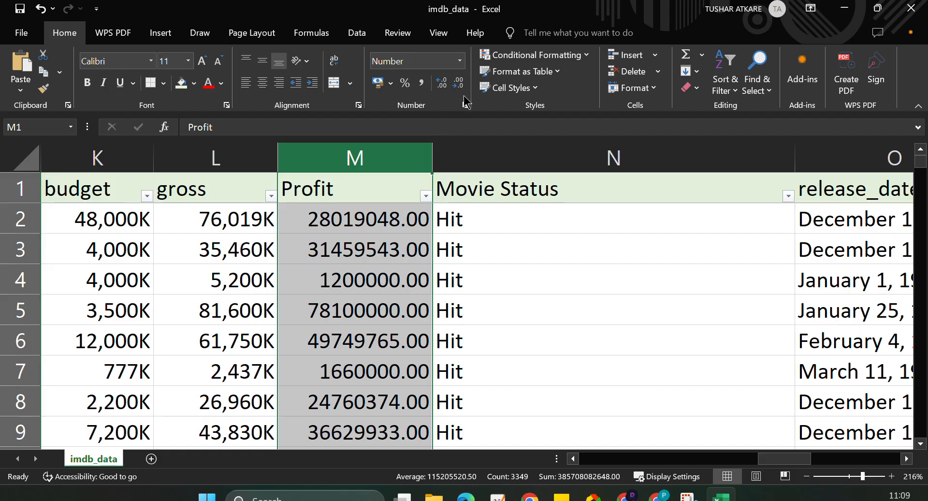
pyautogui.click(443, 85)
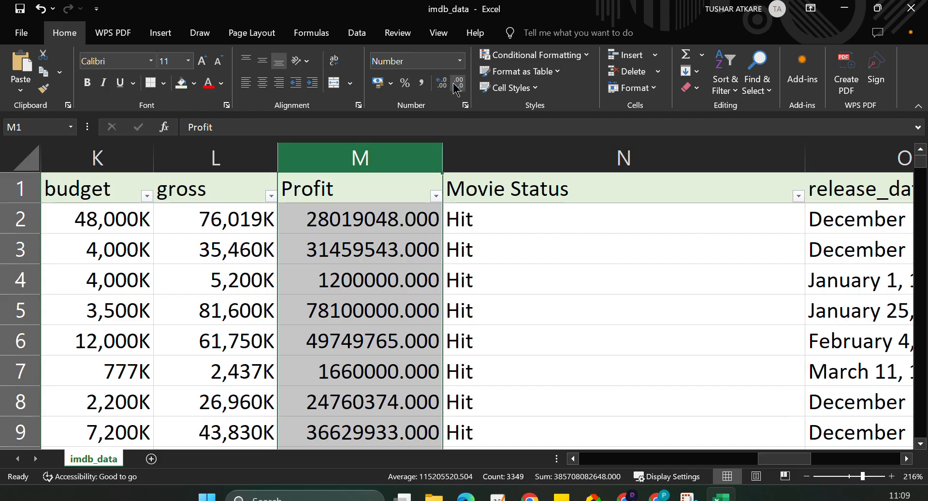
pyautogui.click(455, 85)
pyautogui.click(454, 85)
pyautogui.click(455, 86)
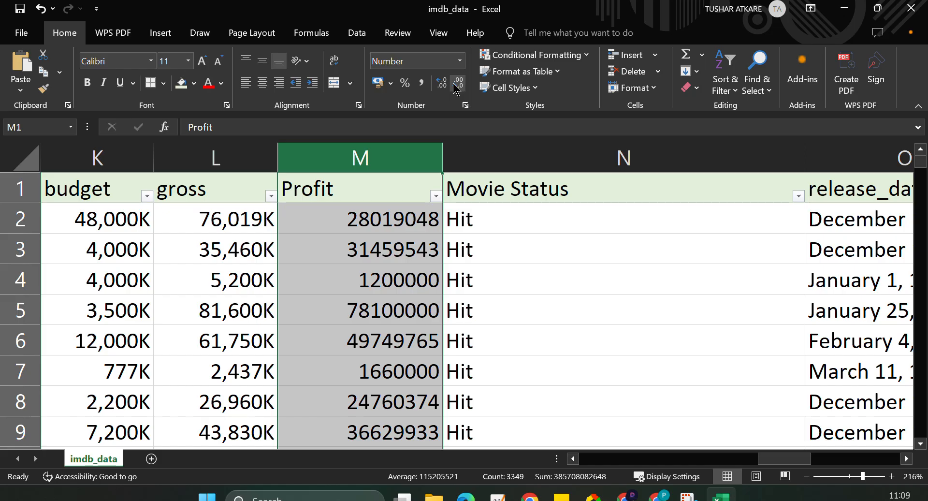
# Raise the Superhit threshold in the N2 IFS formula to 10000000.
pyautogui.doubleClick(537, 214)
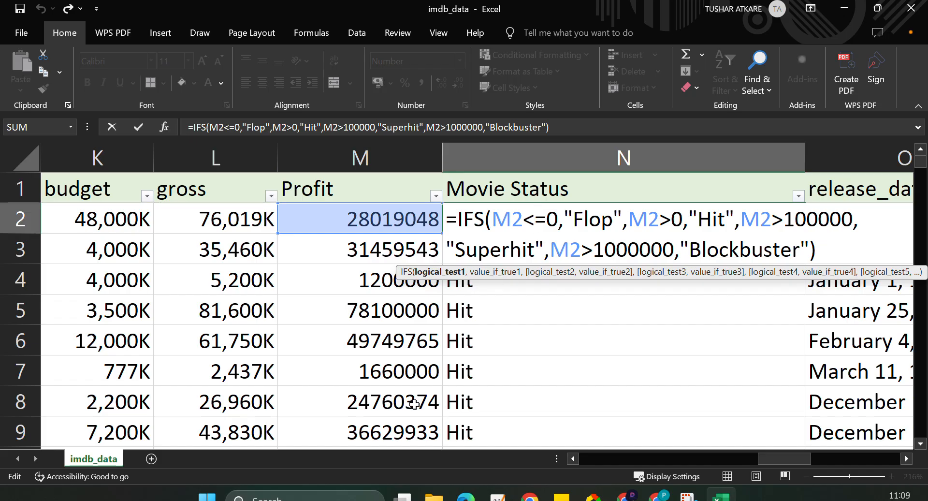
pyautogui.click(855, 221)
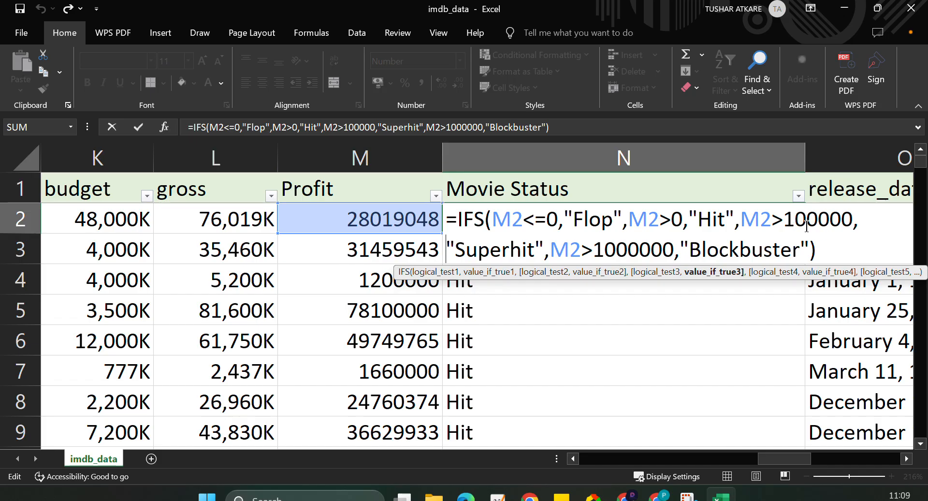
pyautogui.click(853, 221)
pyautogui.write('00')
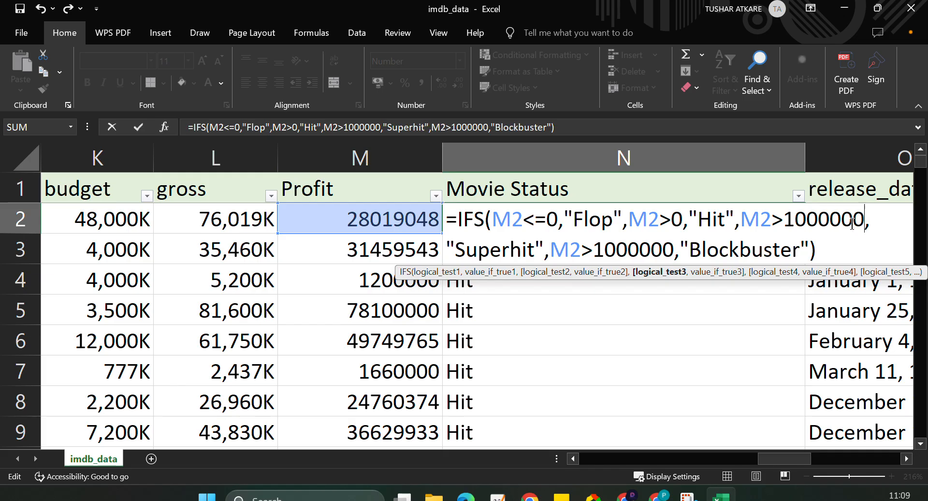
# Raise the Blockbuster threshold to 100000000, enter the IFS formula and select N2.
pyautogui.click(673, 251)
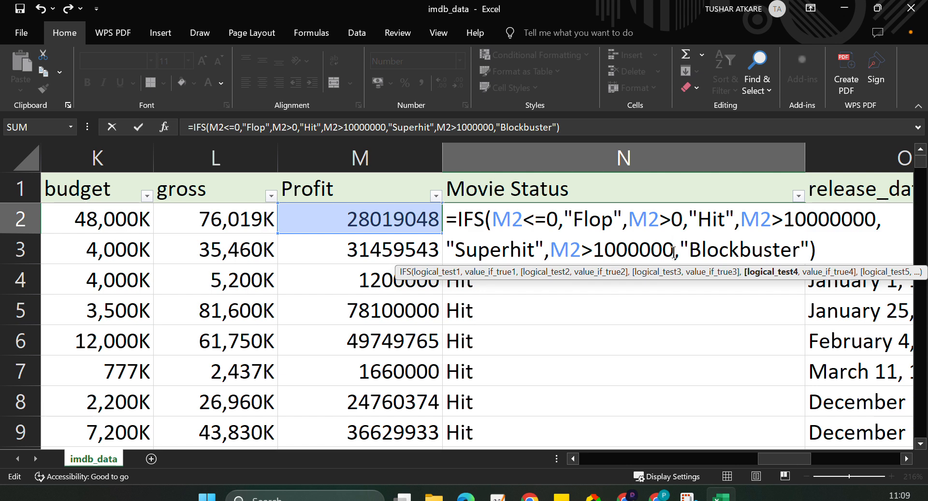
pyautogui.write('00')
pyautogui.press('Return')
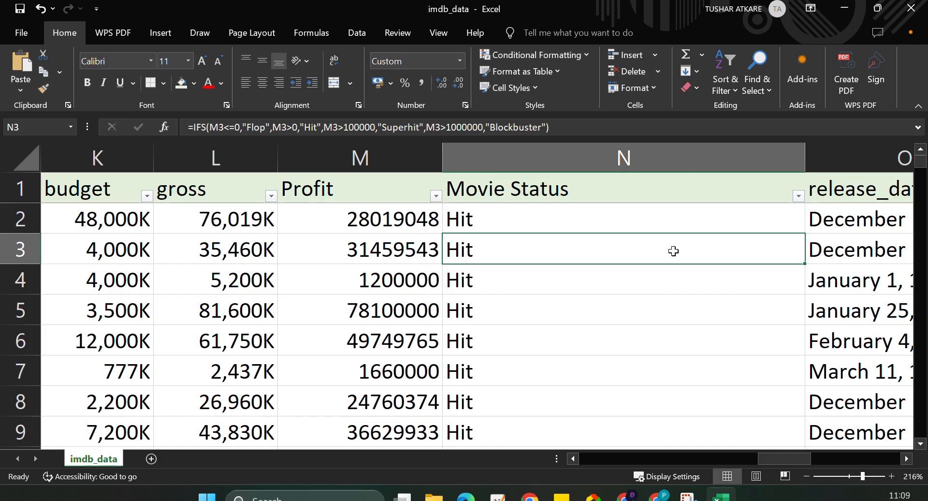
pyautogui.click(676, 219)
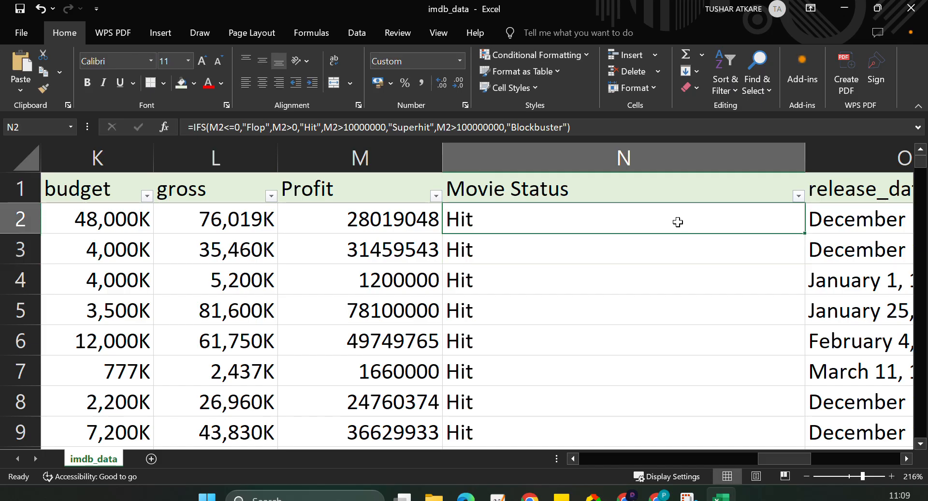
# Fill the formula with the raised thresholds down column N and recheck the Movie Status filter list.
pyautogui.doubleClick(805, 235)
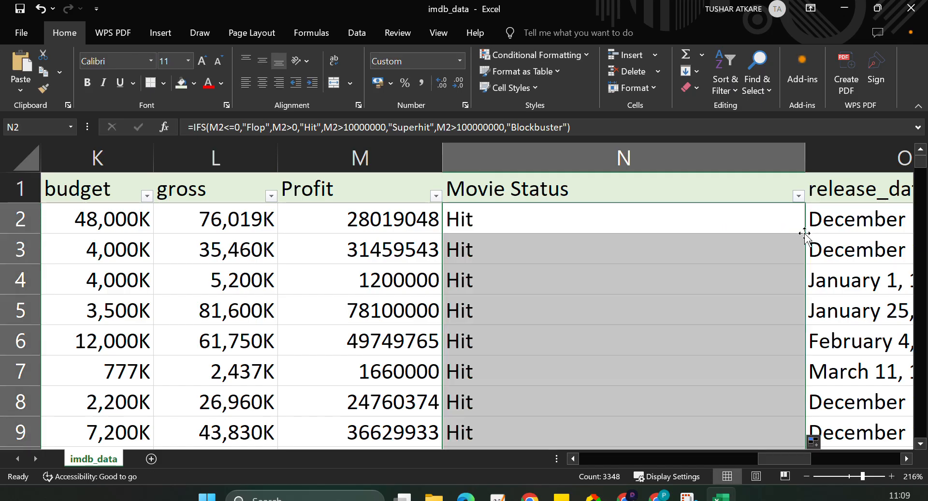
pyautogui.click(799, 196)
pyautogui.click(552, 250)
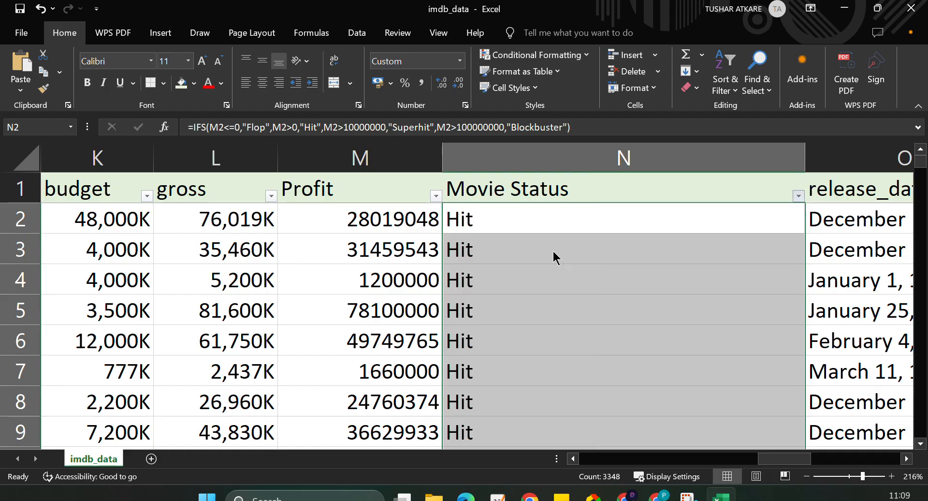
# Change the Superhit and Blockbuster comparisons in the N2 IFS formula from > to >= and enter the formula.
pyautogui.doubleClick(522, 224)
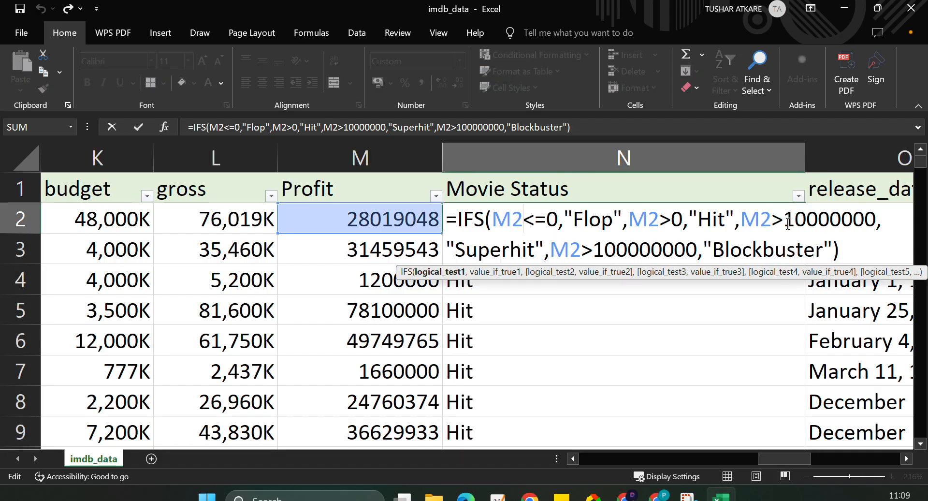
pyautogui.click(805, 221)
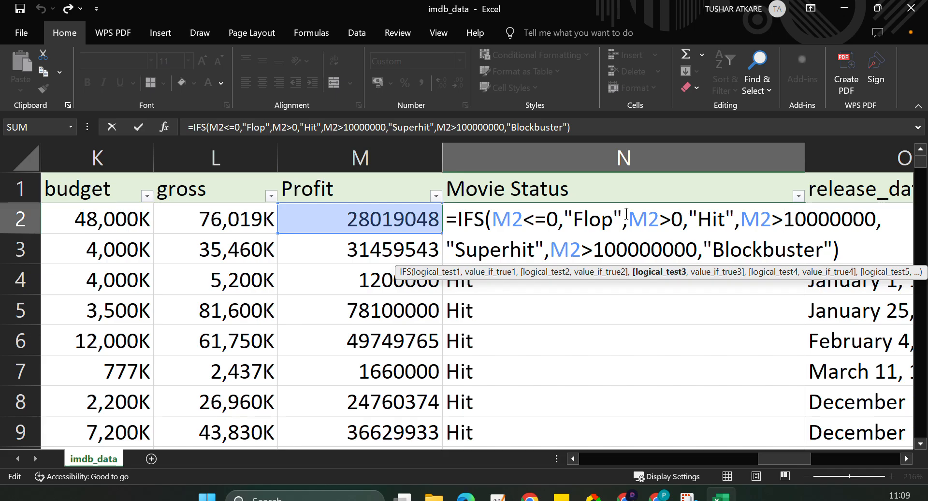
pyautogui.click(667, 224)
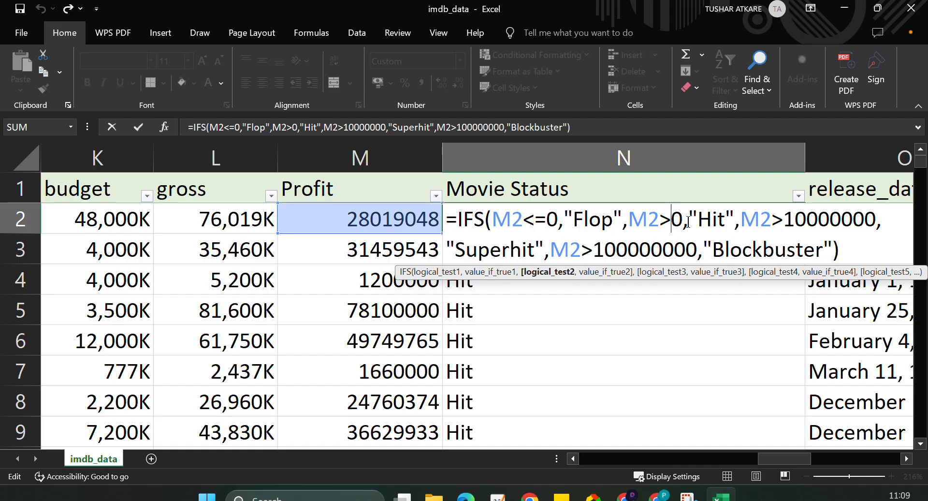
pyautogui.click(539, 225)
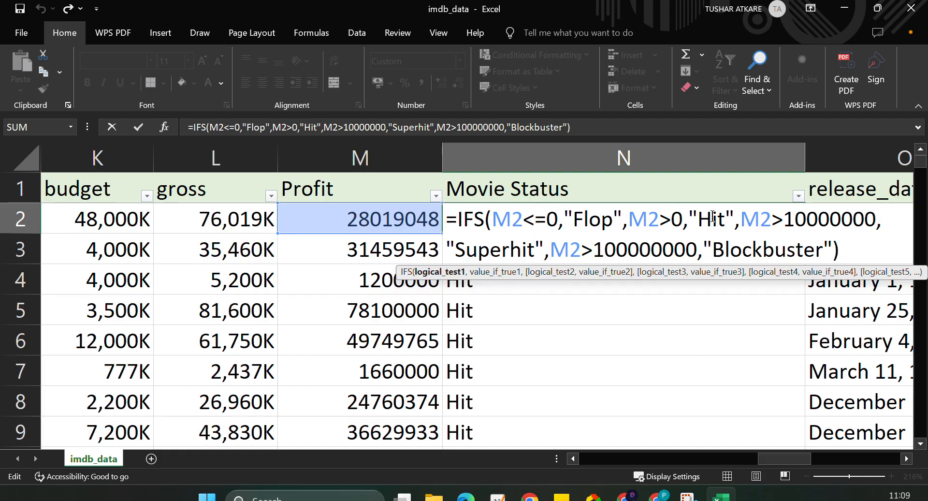
pyautogui.click(784, 221)
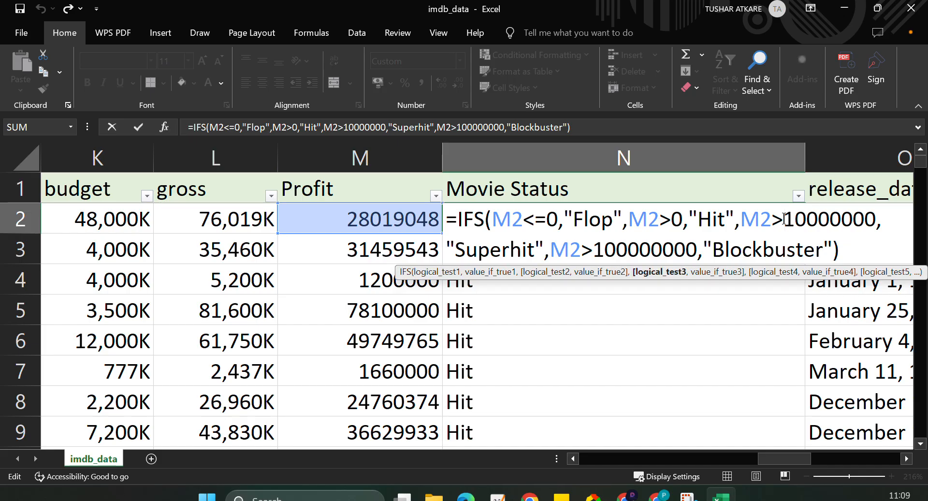
pyautogui.write('=')
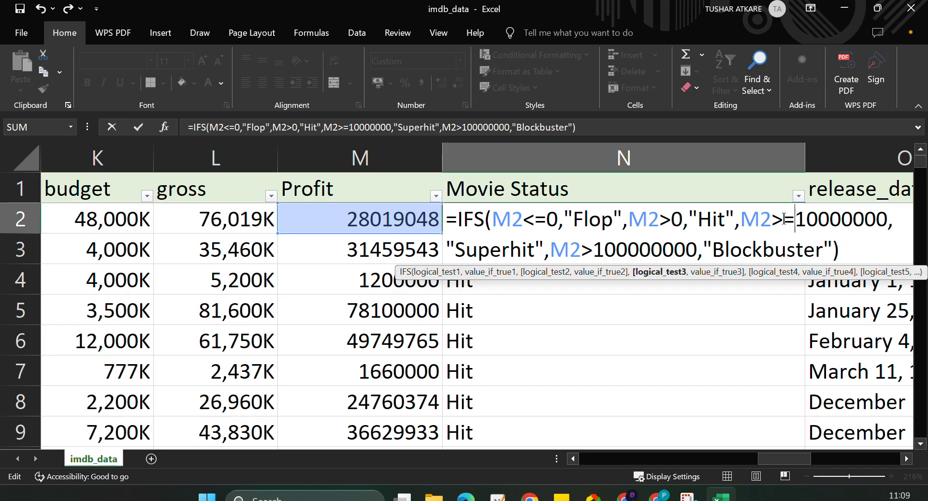
pyautogui.click(594, 250)
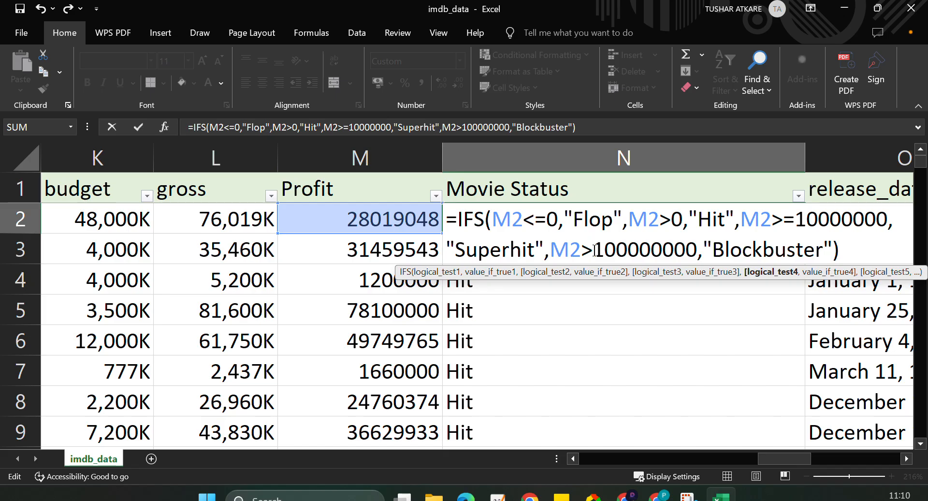
pyautogui.write('=')
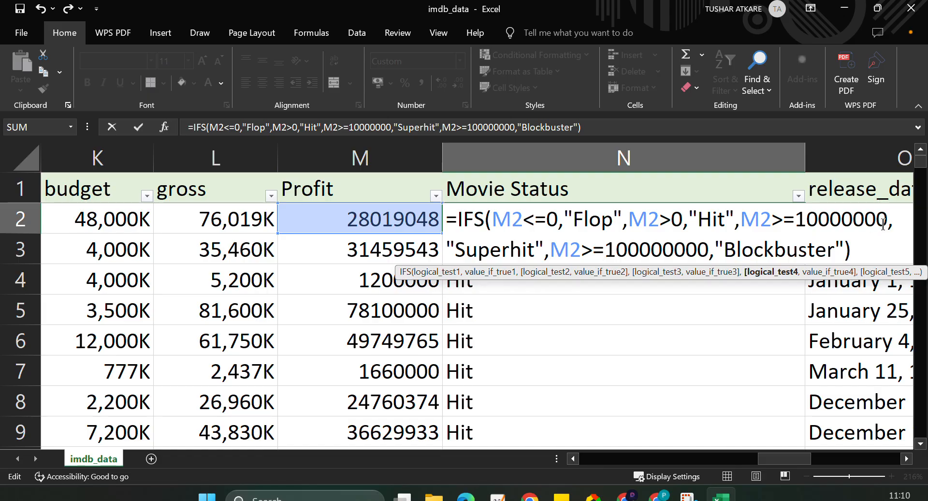
pyautogui.click(756, 250)
pyautogui.press('Return')
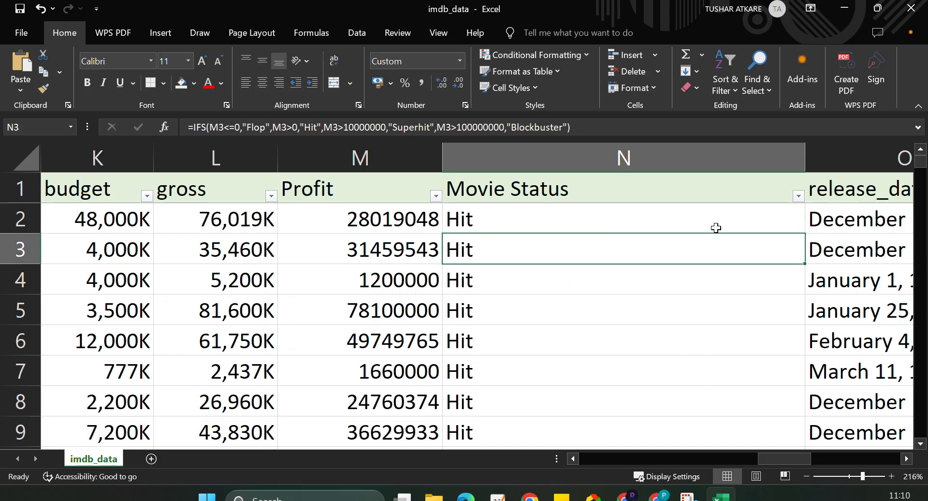
# Change the Hit condition in the N2 IFS formula to M2<10000000 and enter the formula.
pyautogui.doubleClick(717, 224)
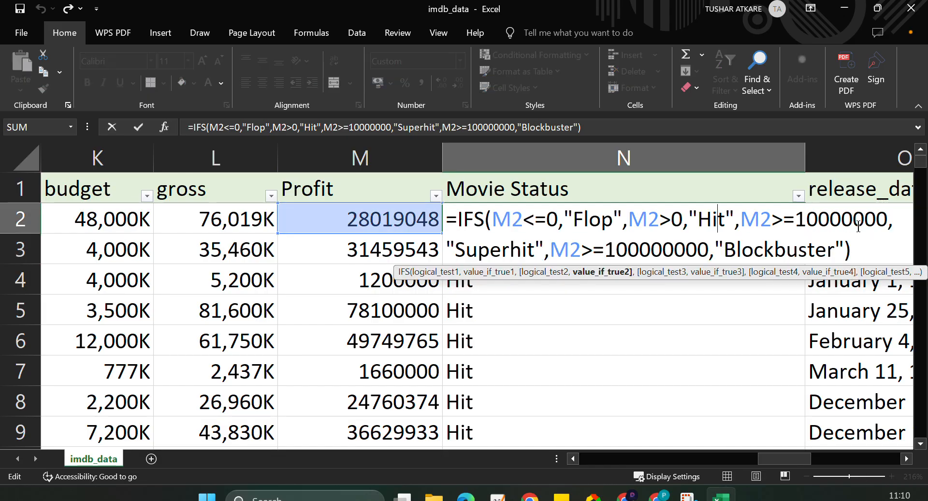
pyautogui.click(660, 227)
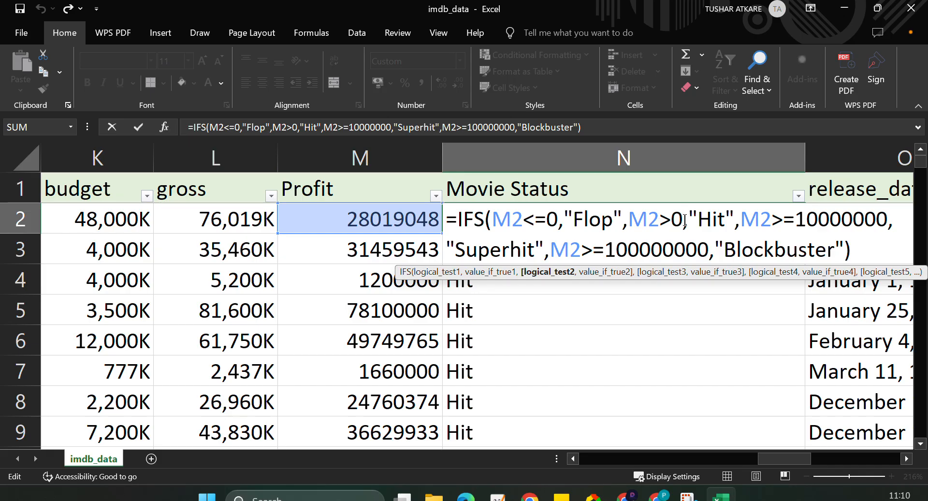
pyautogui.click(685, 221)
pyautogui.press('BackSpace')
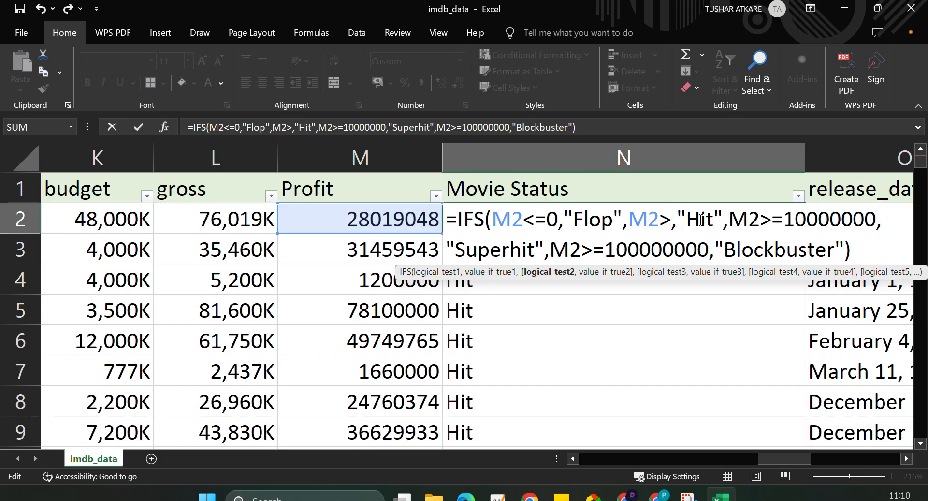
pyautogui.press('BackSpace')
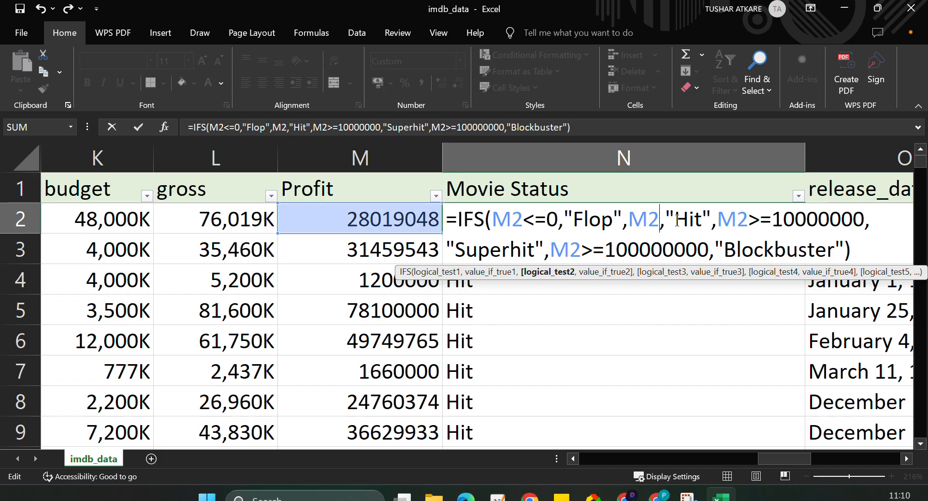
pyautogui.write('<')
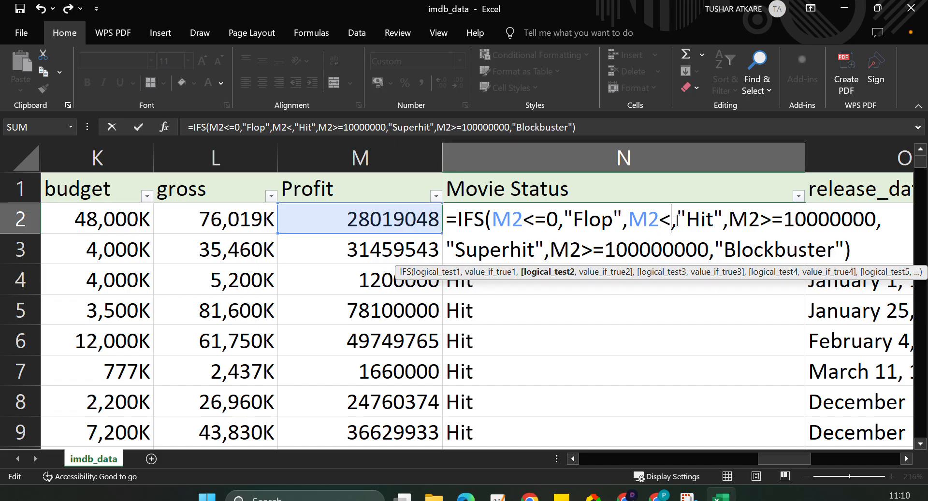
pyautogui.write('1000')
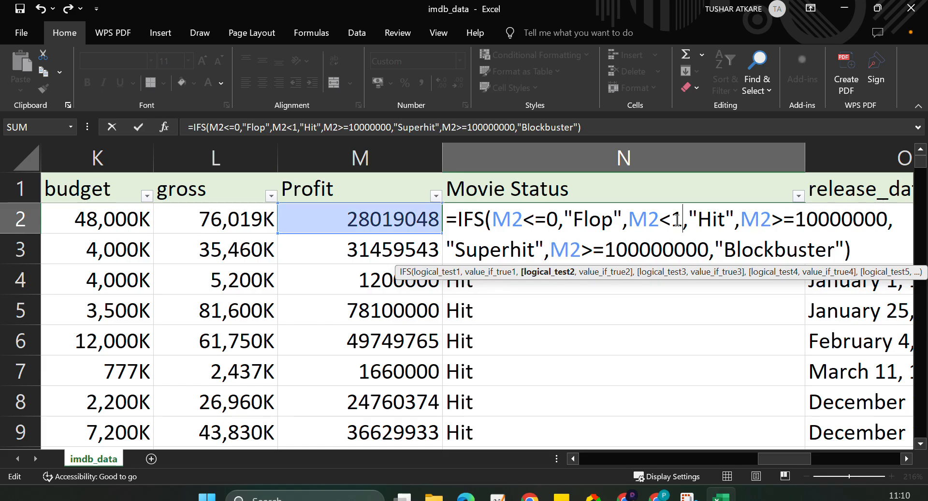
pyautogui.write('0000')
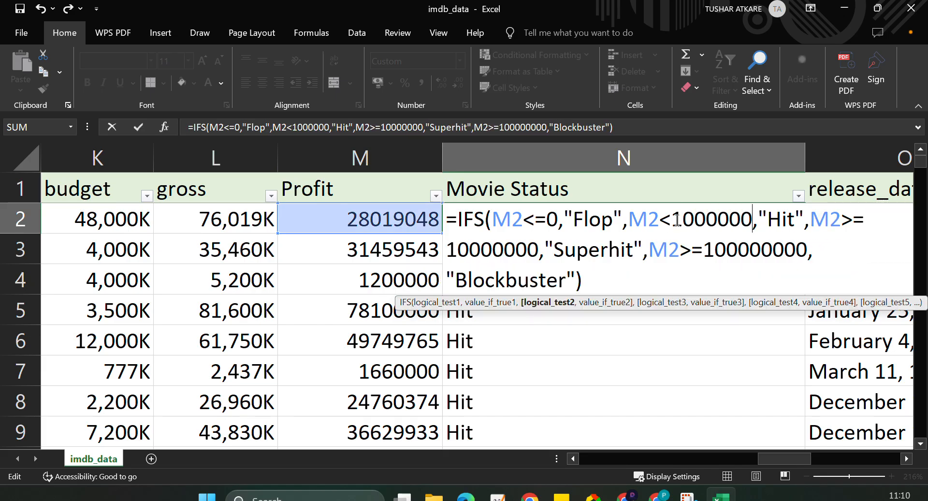
pyautogui.press('Return')
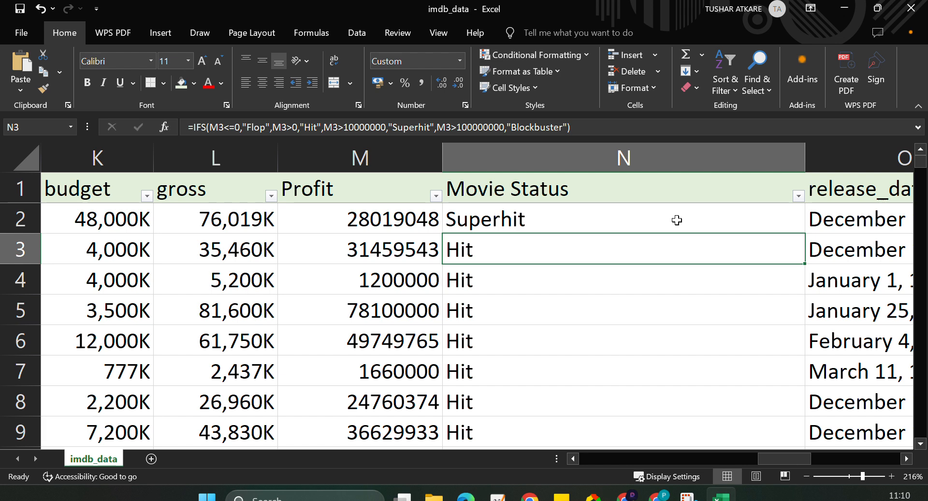
# Fill the formula with the new Hit condition down column N and check the Movie Status filter list.
pyautogui.click(677, 220)
pyautogui.doubleClick(805, 234)
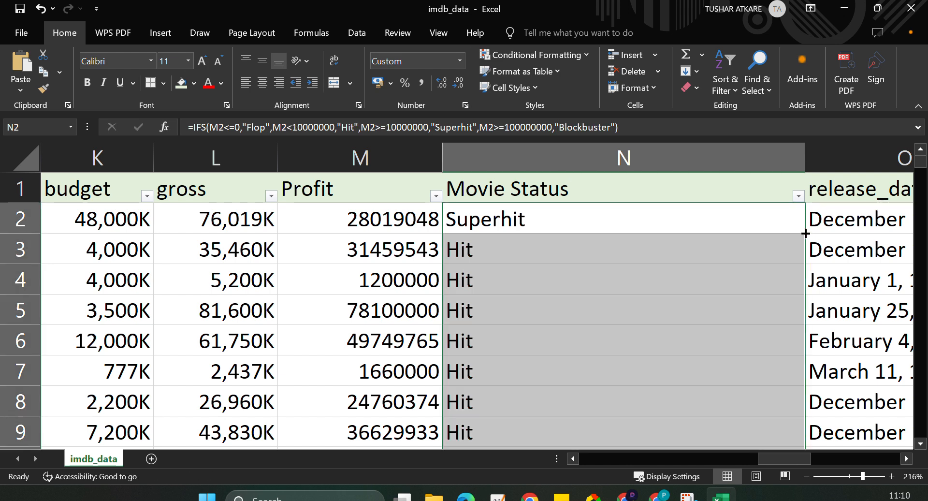
pyautogui.click(799, 196)
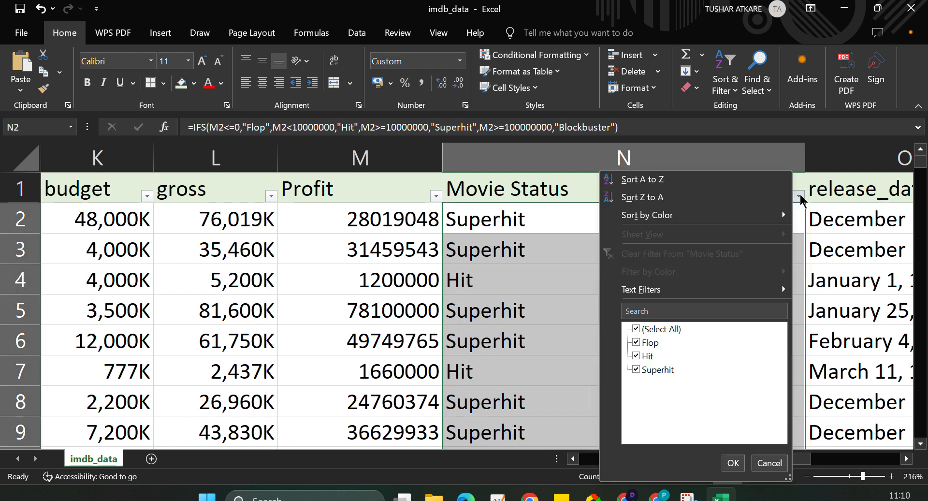
pyautogui.click(539, 222)
# Set the Superhit condition in the N2 formula to M2<=100000000 and the Blockbuster condition to M2>100000000.
pyautogui.doubleClick(538, 223)
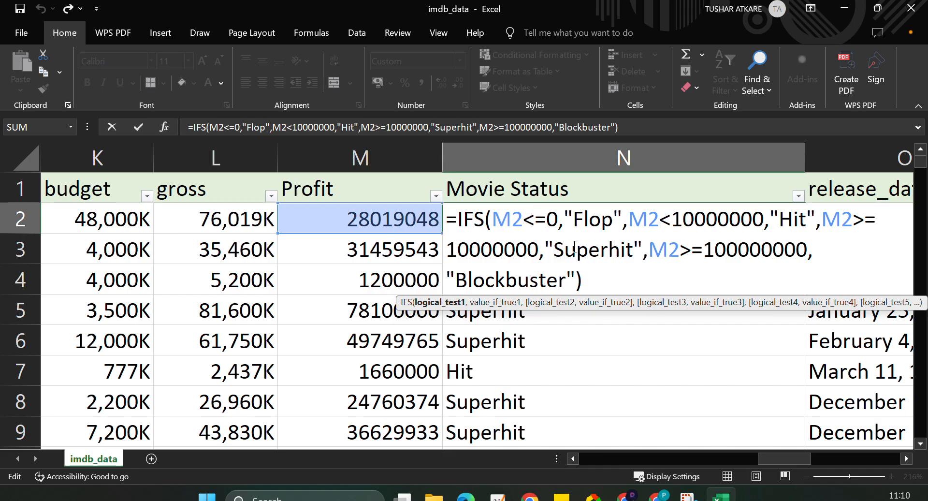
pyautogui.click(865, 219)
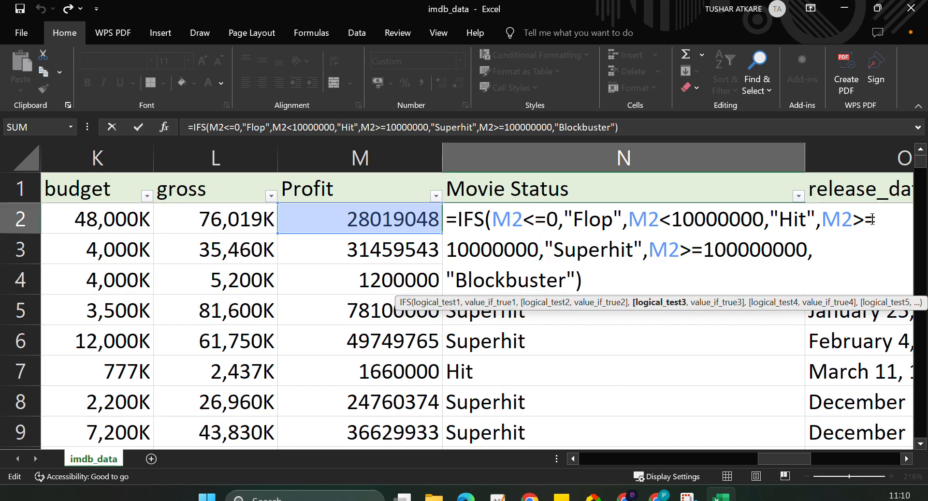
pyautogui.press('BackSpace')
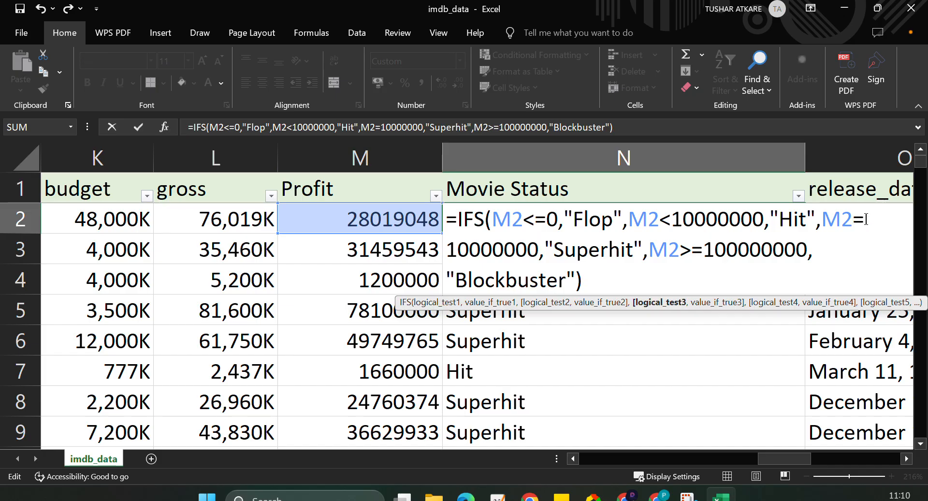
pyautogui.write('<=')
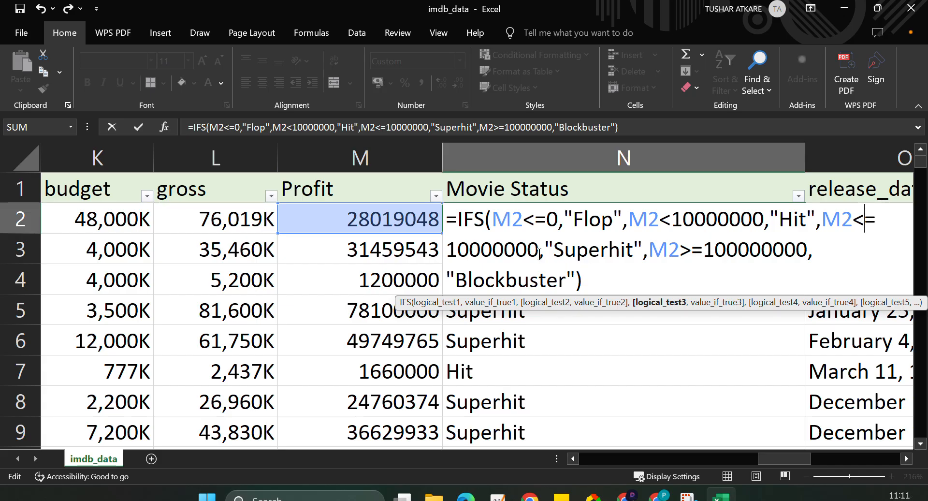
pyautogui.write('0')
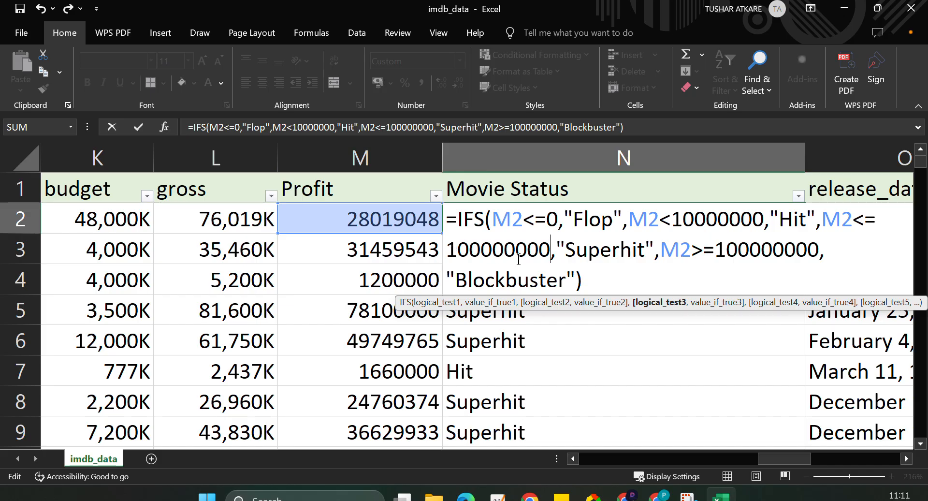
pyautogui.click(714, 251)
pyautogui.press('Delete')
pyautogui.press('Return')
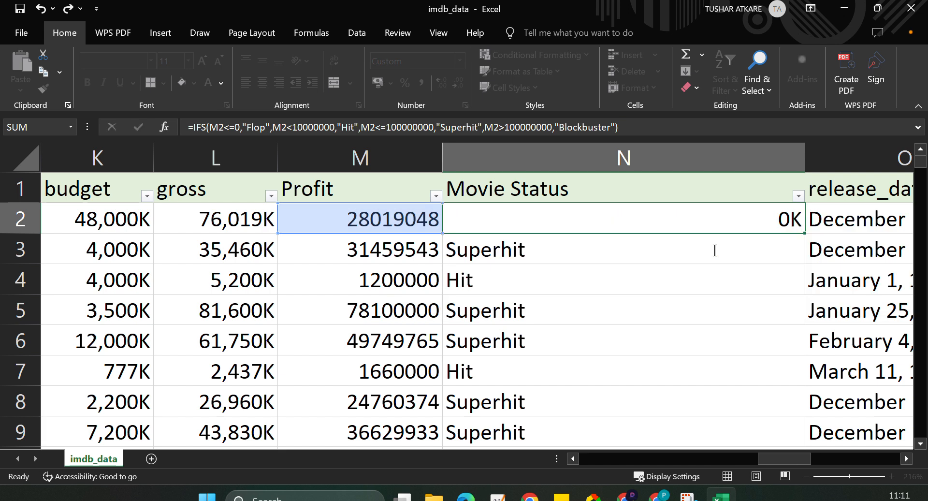
# Fill the formula with the new Superhit and Blockbuster conditions down column N and recheck the Movie Status filter list.
pyautogui.click(701, 221)
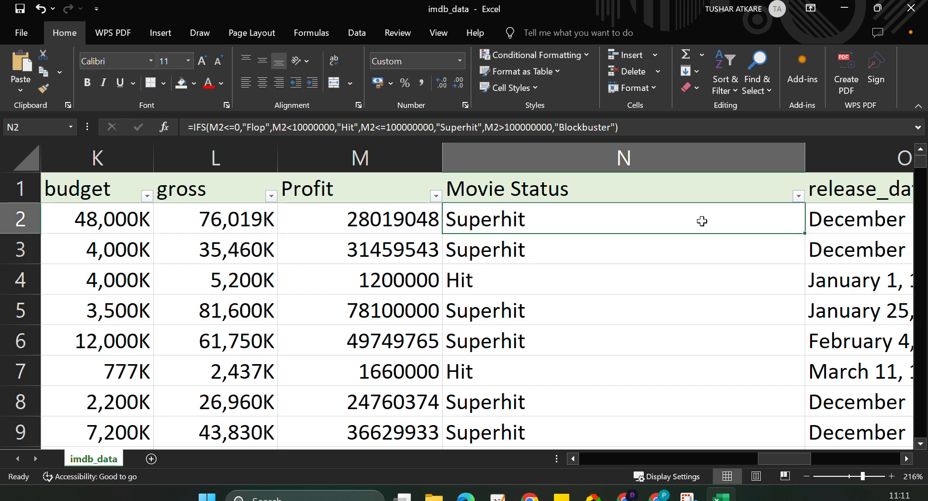
pyautogui.doubleClick(805, 235)
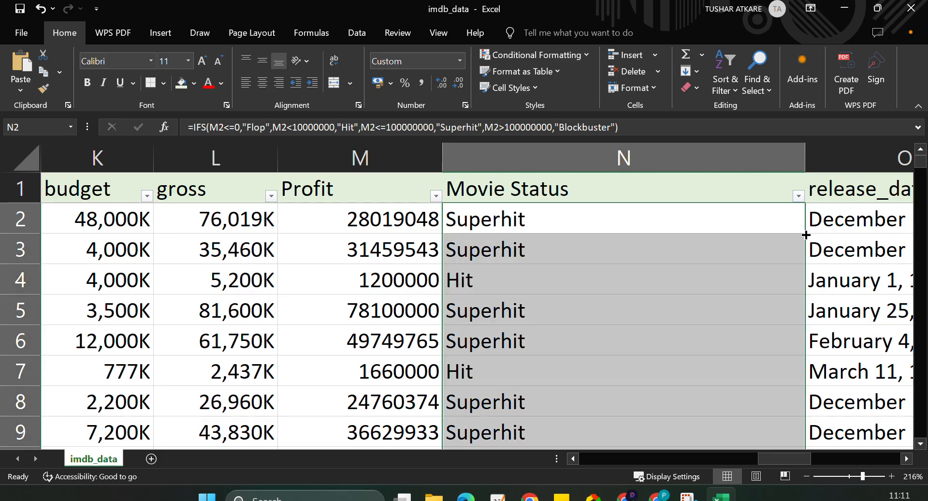
pyautogui.click(798, 197)
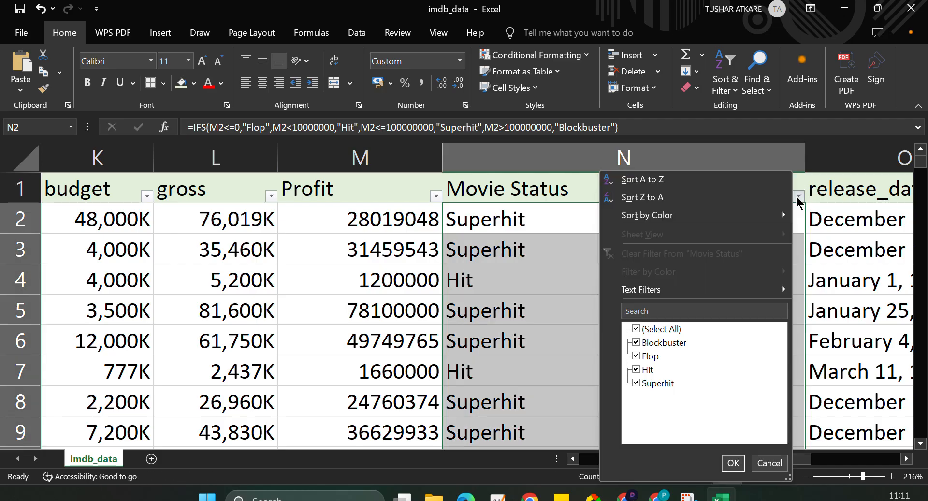
pyautogui.click(560, 224)
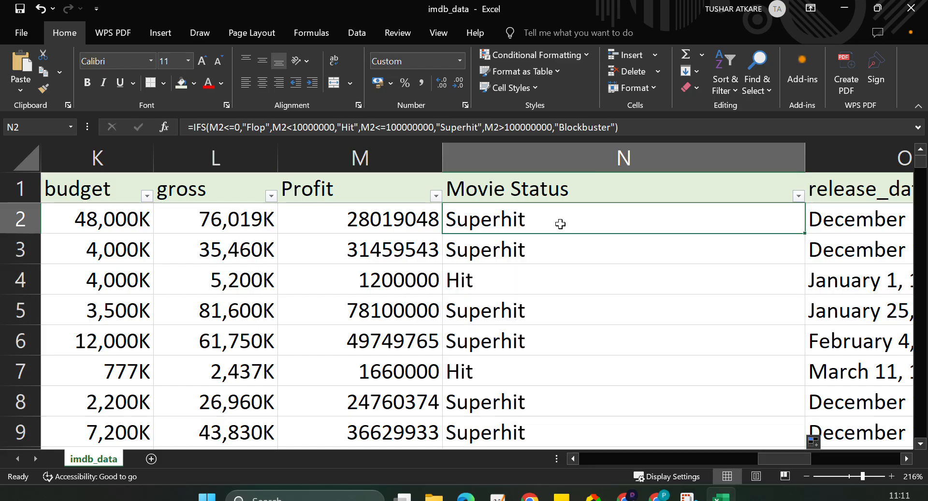
# Copy the complete IFS formula text from N2 and close the cell with its formula unchanged.
pyautogui.press('F2')
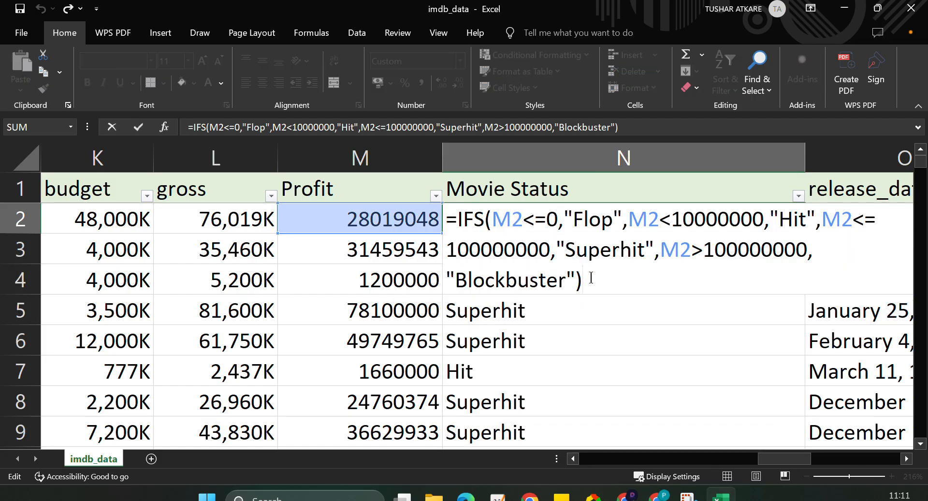
pyautogui.hotkey('ctrl', 'shift', 'Home')
pyautogui.hotkey('ctrl', 'c')
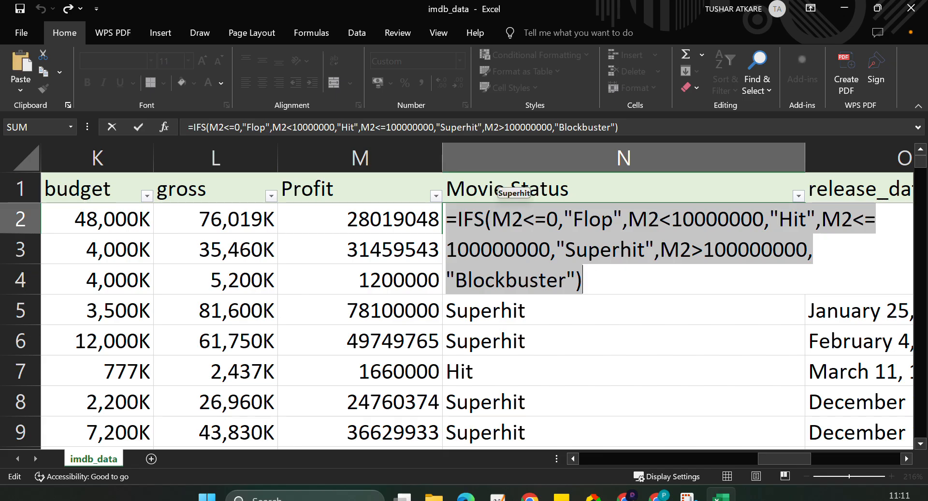
pyautogui.hotkey('alt', 'Tab')
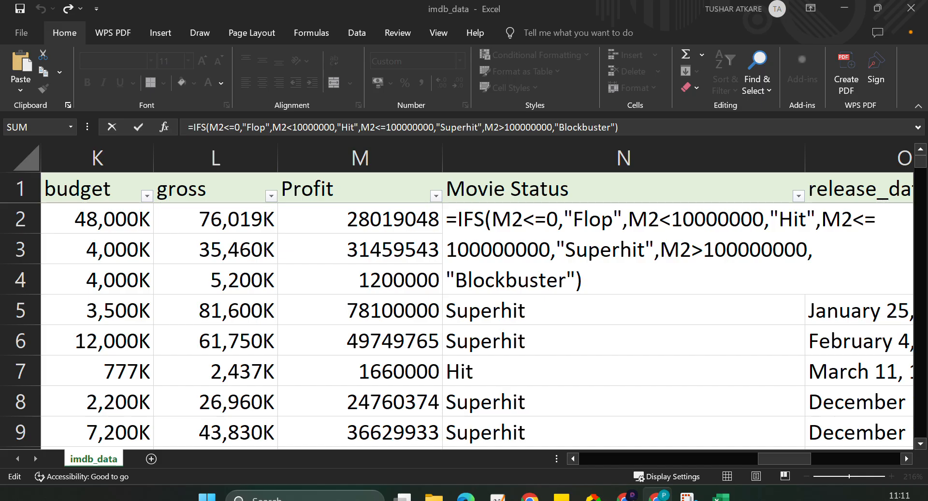
pyautogui.click(588, 281)
pyautogui.press('Return')
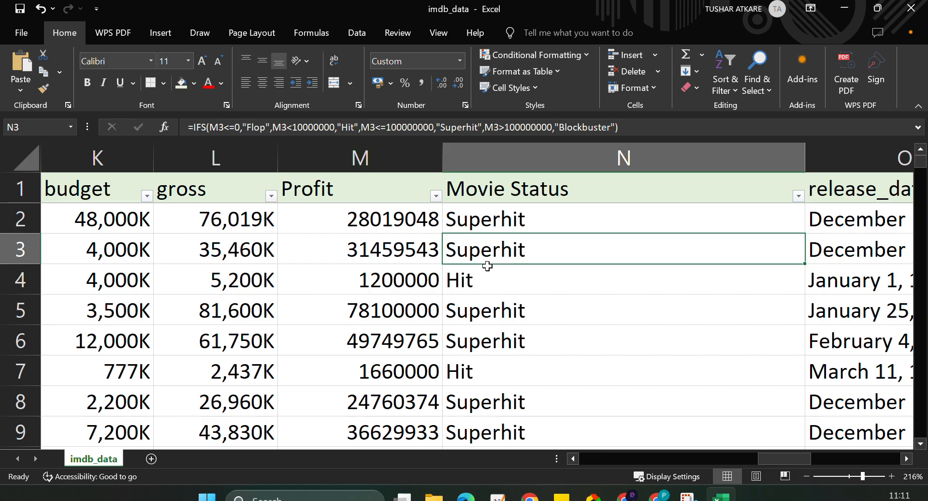
pyautogui.hotkey('alt', 'Tab')
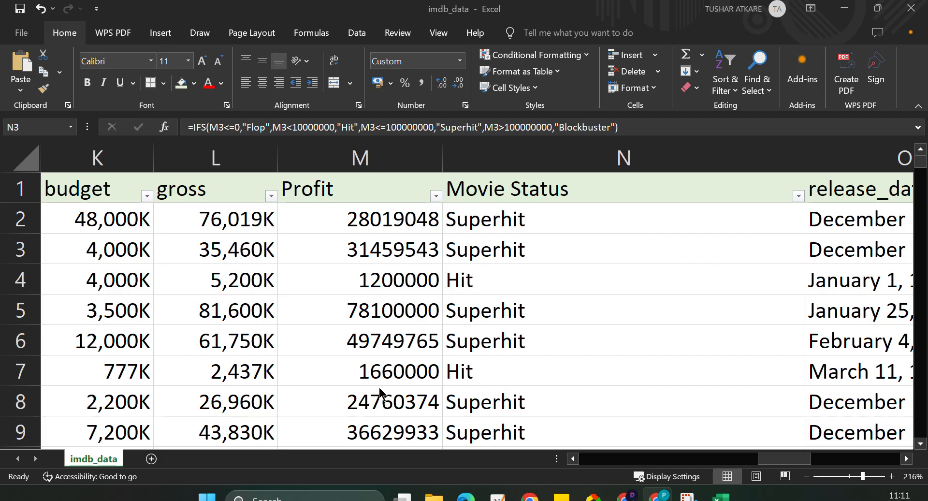
pyautogui.click(805, 167)
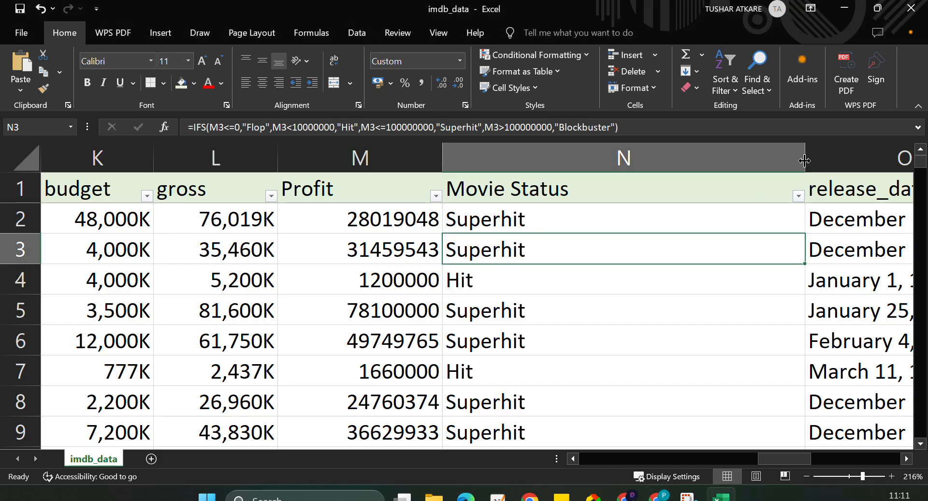
# Narrow the Movie Status column to roughly fit its header text, check the cleaned columns across the sheet, and save the workbook.
pyautogui.moveTo(805, 167); pyautogui.dragTo(598, 169)
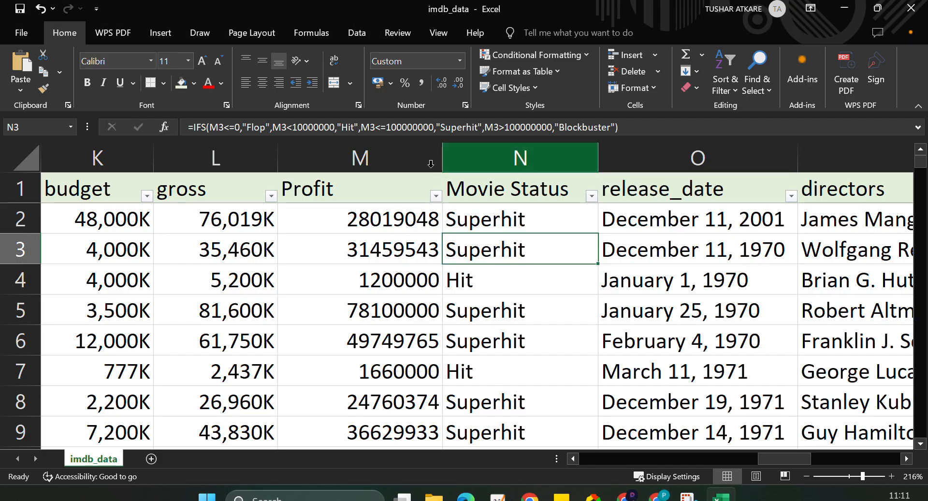
pyautogui.hotkey('alt', 'Tab')
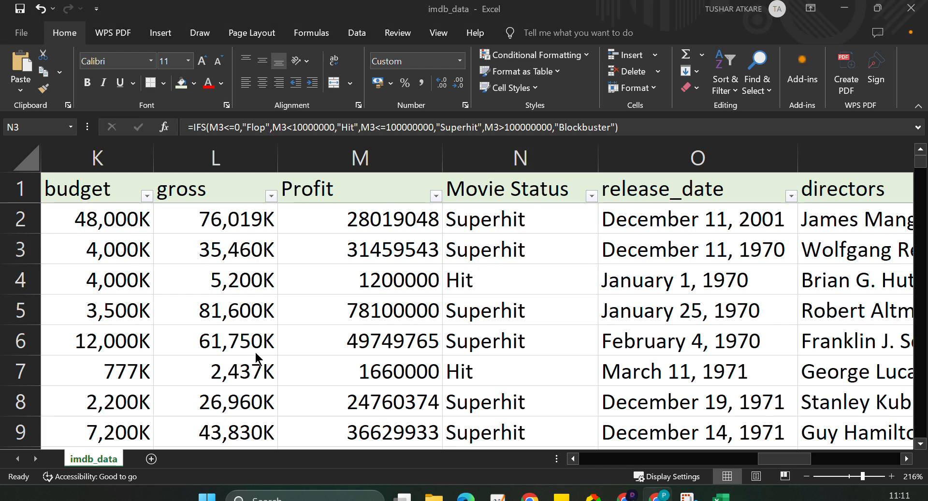
pyautogui.hscroll(-5, 255, 352)
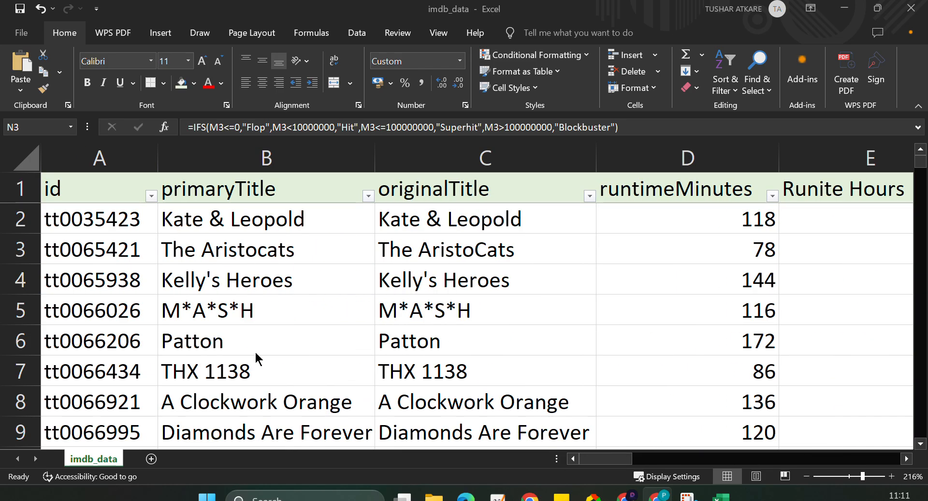
pyautogui.hscroll(5, 255, 353)
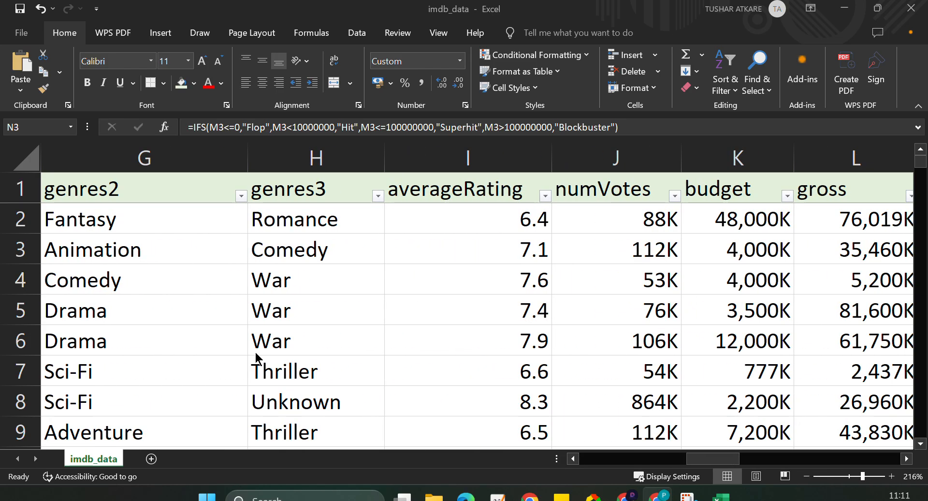
pyautogui.hscroll(-5, 255, 353)
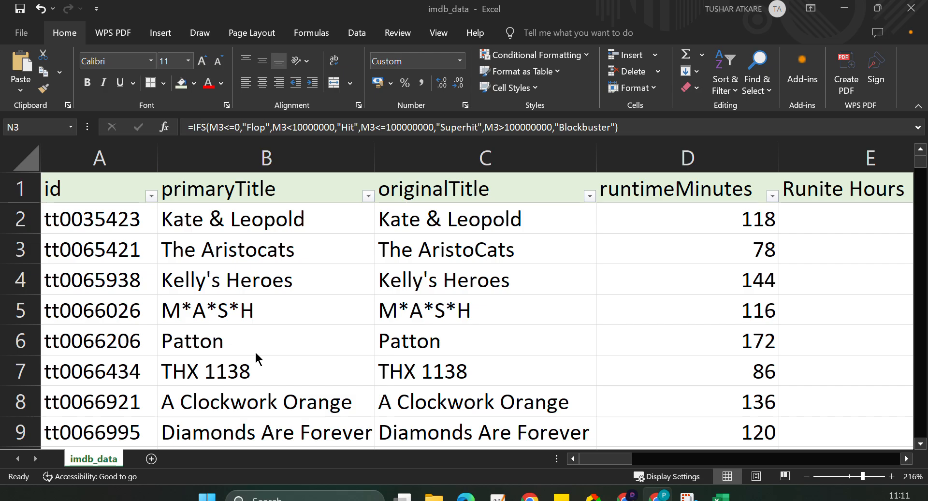
pyautogui.hscroll(8, 254, 350)
pyautogui.hscroll(-10, 255, 350)
pyautogui.click(21, 11)
pyautogui.click(21, 11)
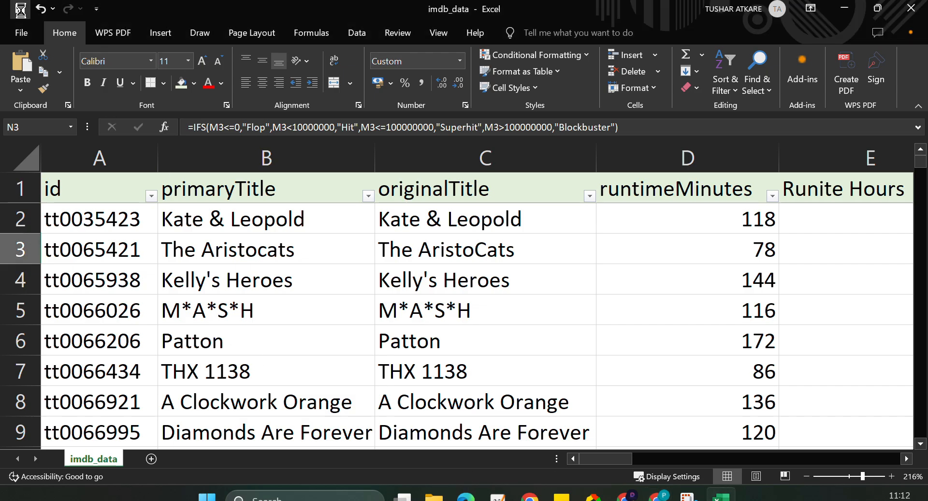